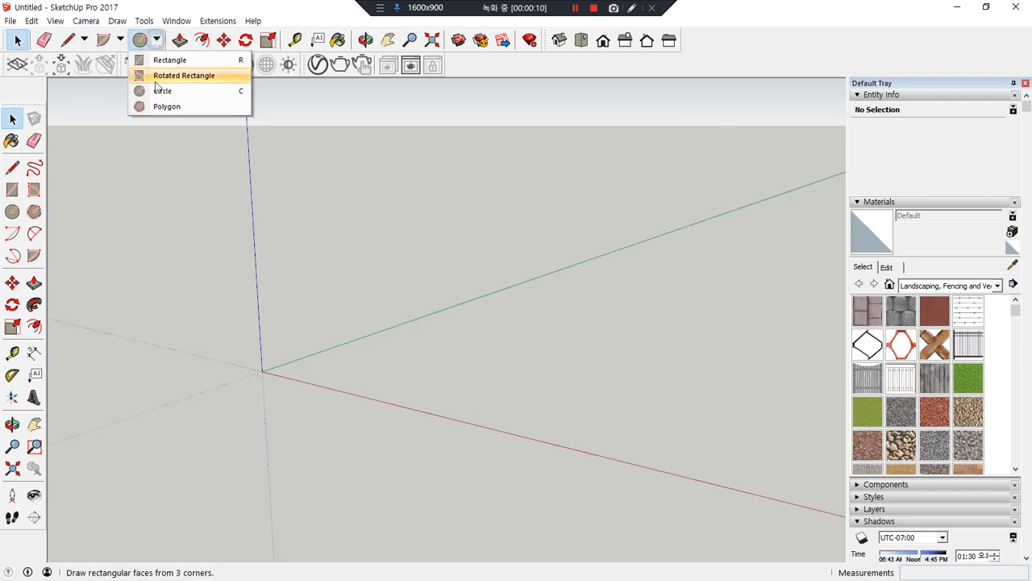
Draw a small freehand rectangle on the ground between the red and green axes.
click(177, 59)
click(364, 377)
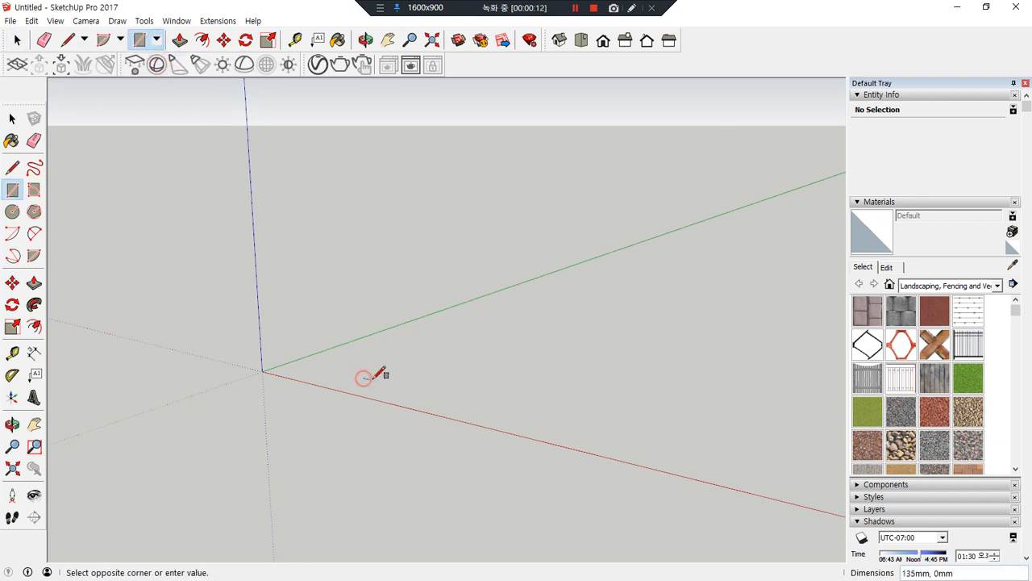
click(433, 371)
middle_drag(434, 370, 386, 396)
scroll(410, 369, up, 2)
Pull the rectangle up with Push/Pull into a box about 957 mm high.
click(34, 282)
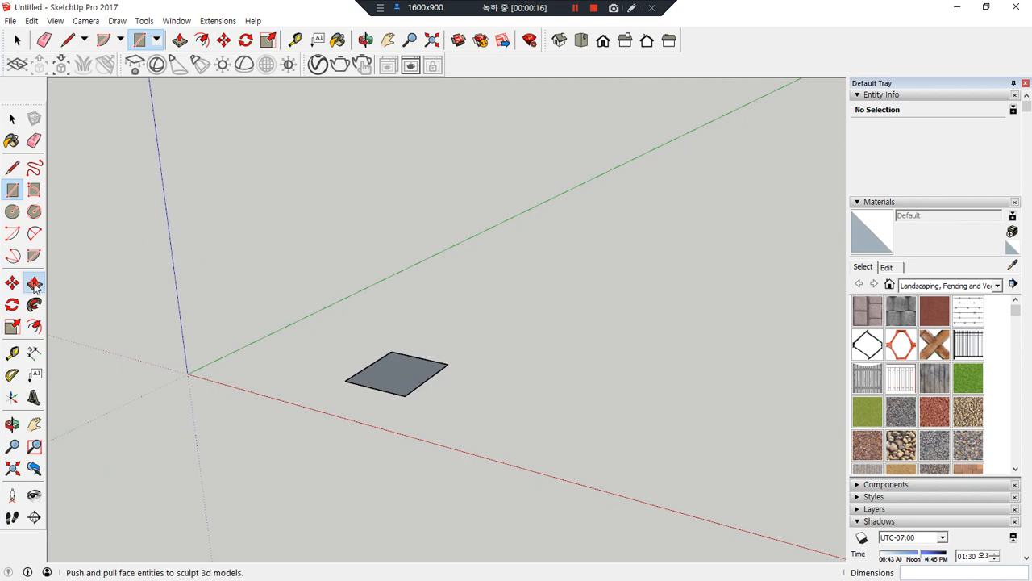
click(376, 362)
click(370, 289)
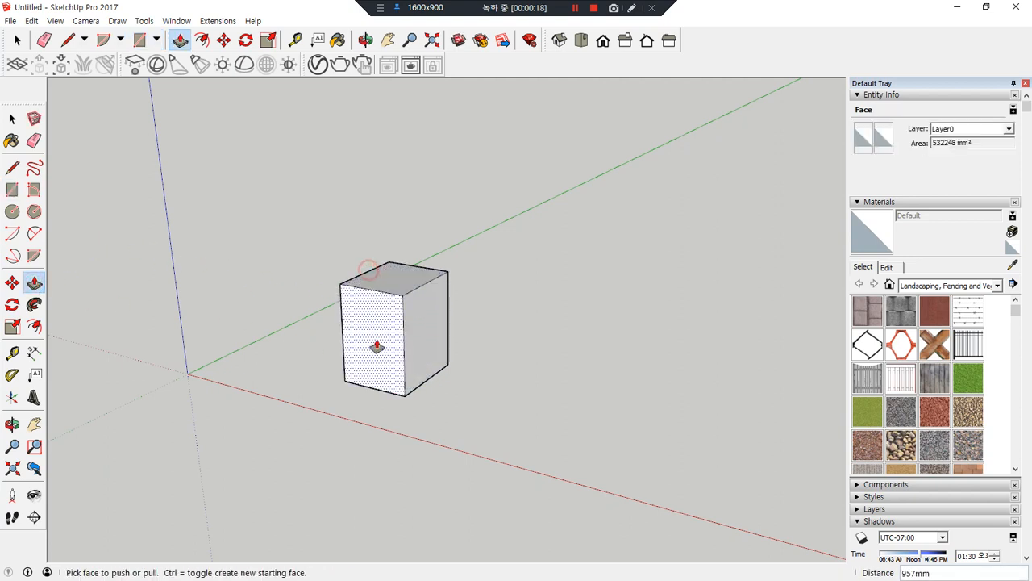
middle_drag(352, 330, 370, 395)
Select the whole box and move it freely twice by its lower front corner, first about 2896 mm, then back near the green axis.
key(space)
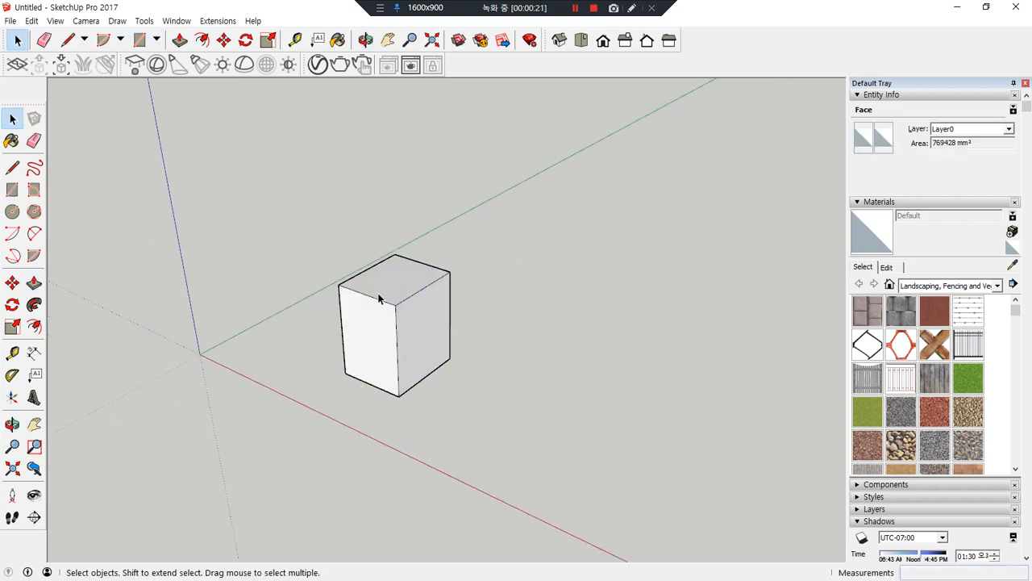
triple_click(380, 292)
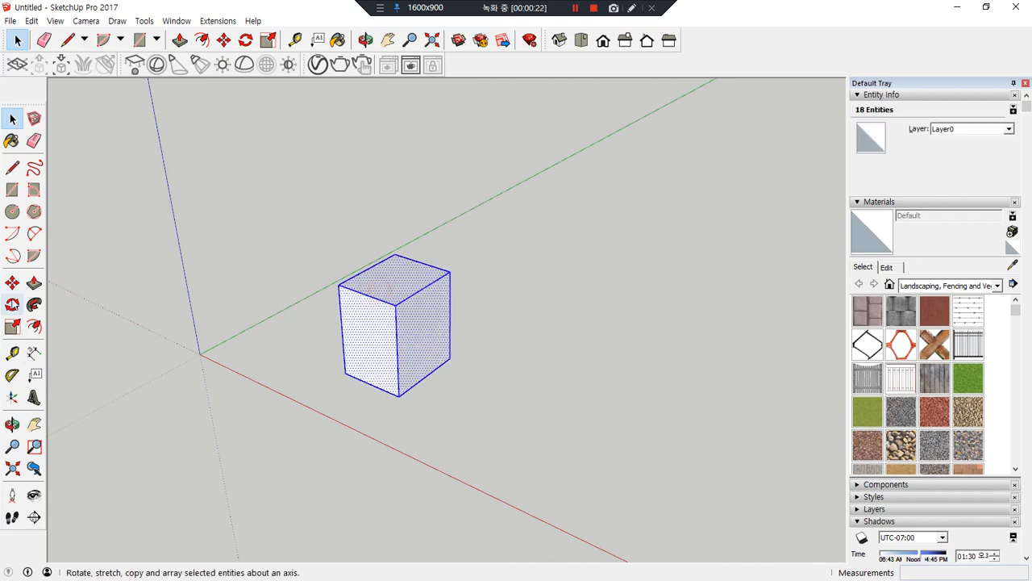
click(12, 284)
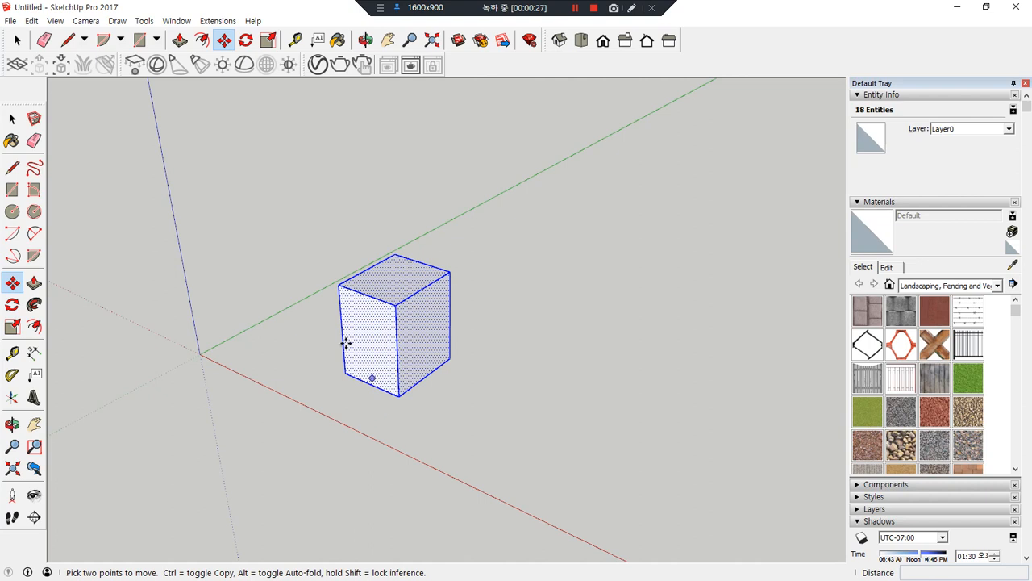
click(398, 395)
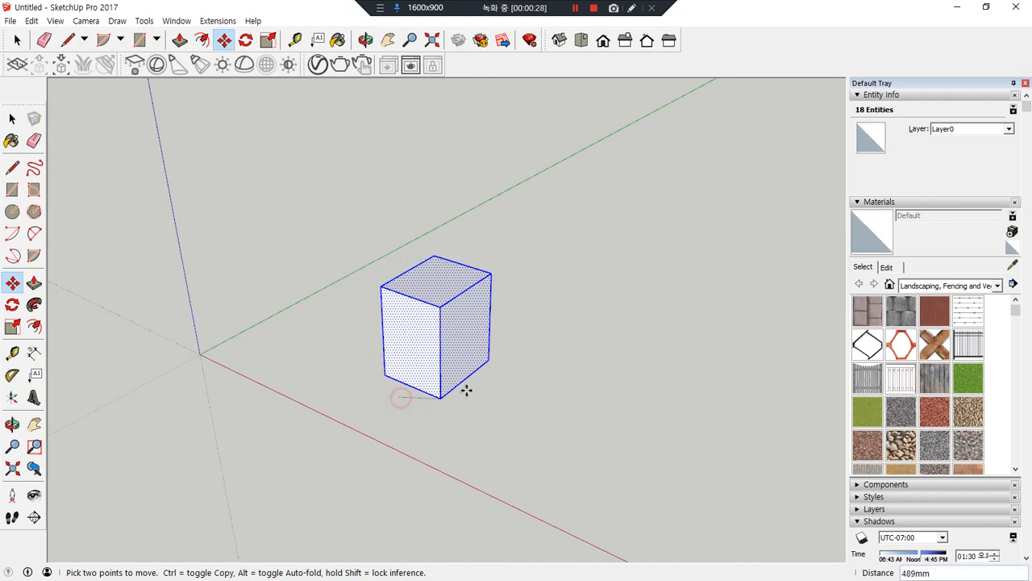
click(557, 287)
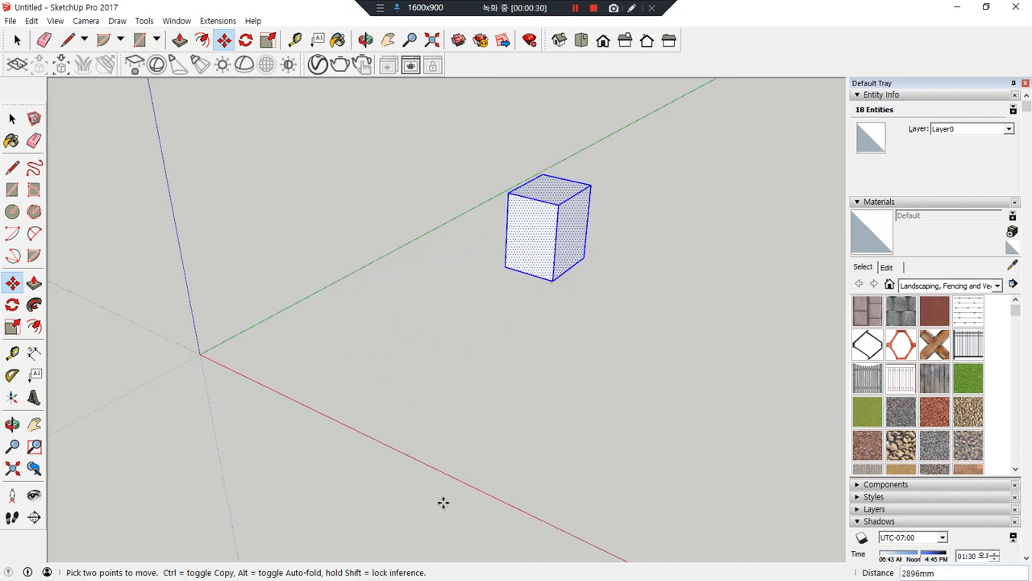
click(552, 278)
click(403, 230)
Move the box by its lower front corner 3000 mm along the red axis and 3000 mm forward along the green axis.
click(403, 235)
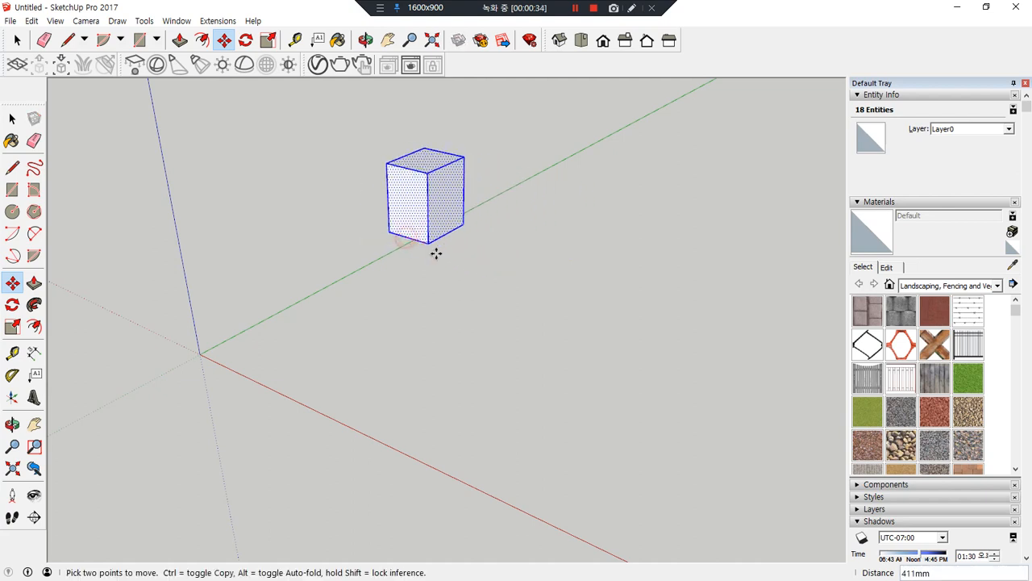
text(3000)
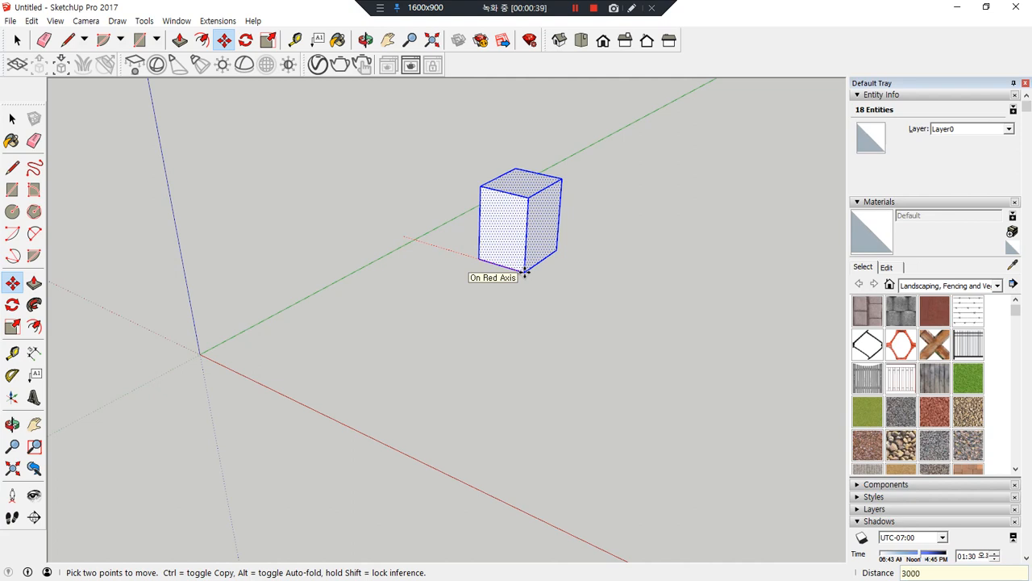
key(Return)
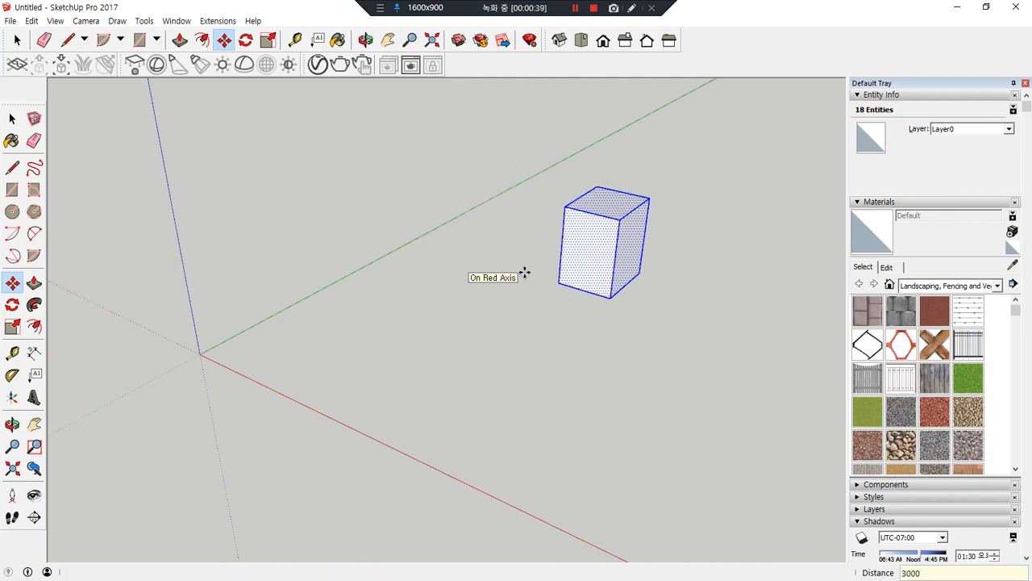
click(610, 297)
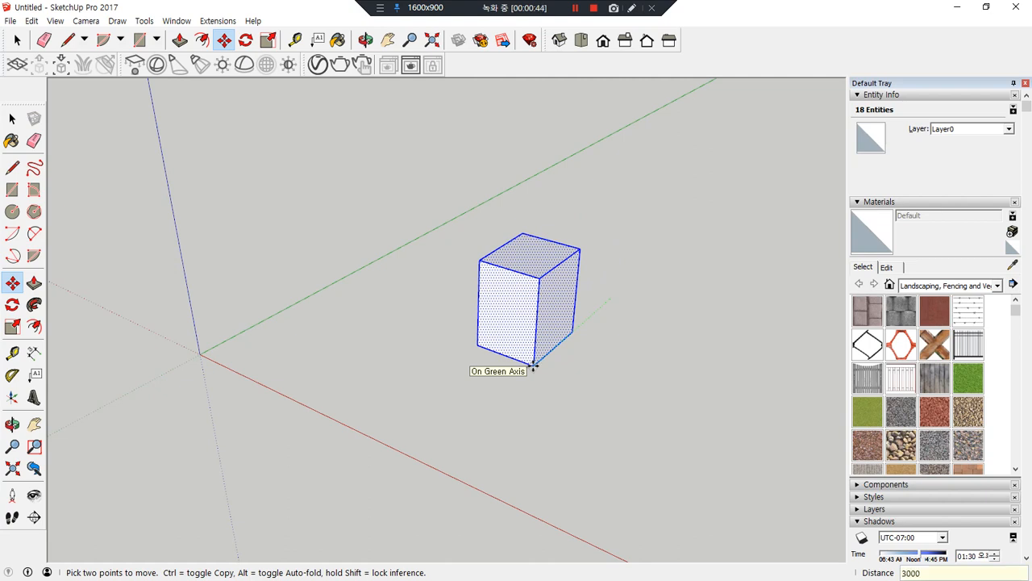
key(Return)
Try lifting the box about 1053 mm straight up by its lower front corner, and undo the move.
click(457, 426)
click(458, 325)
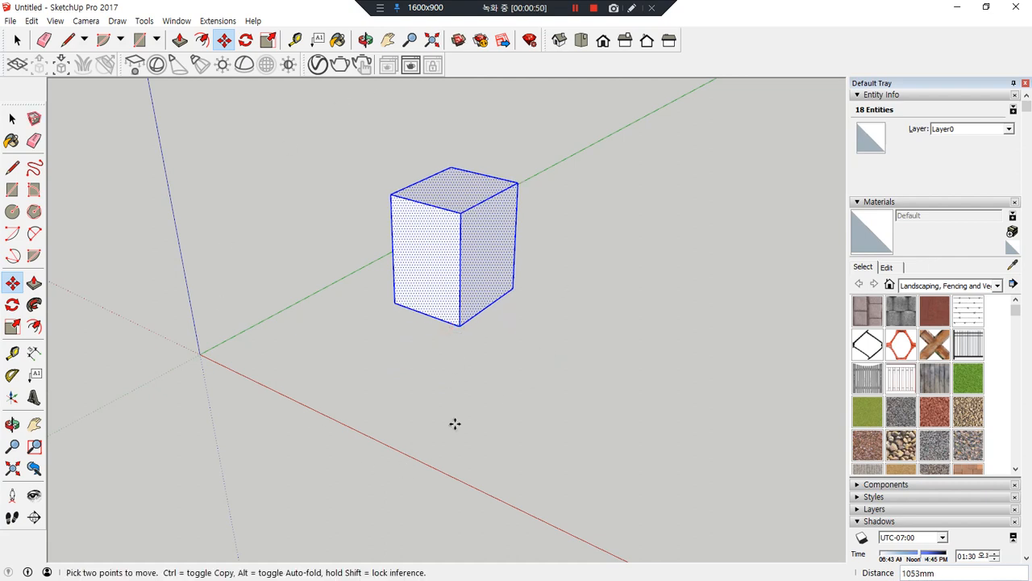
key(ctrl+z)
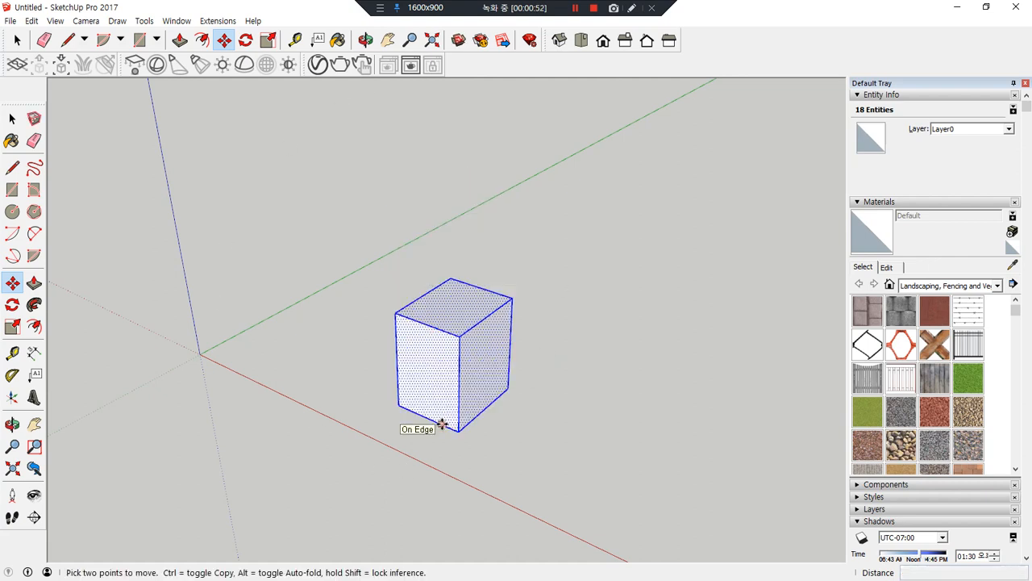
Copy the box about 3432 mm back along the green axis with the Move tool's copy mode.
scroll(442, 423, down, 1)
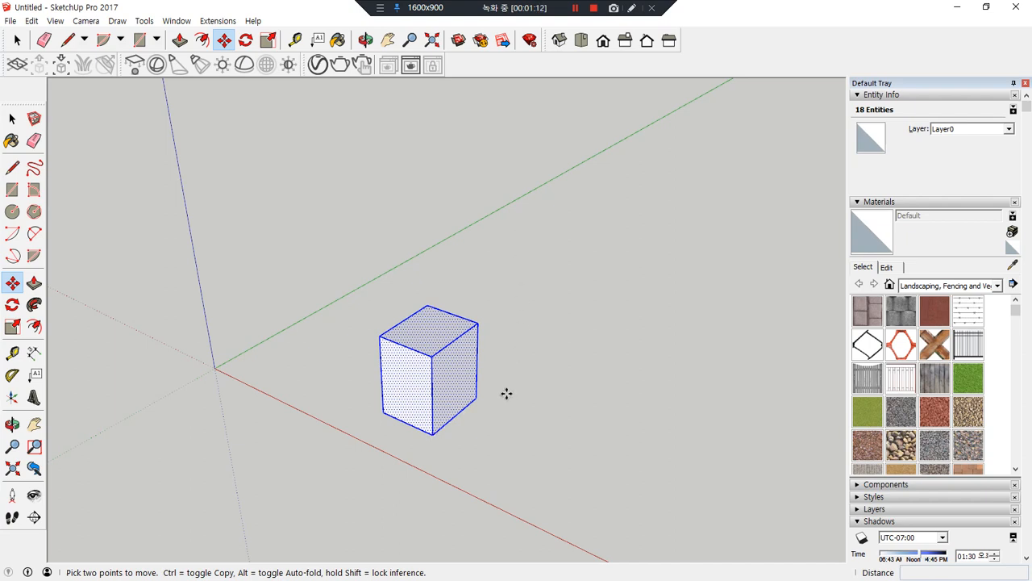
key(ctrl)
click(432, 434)
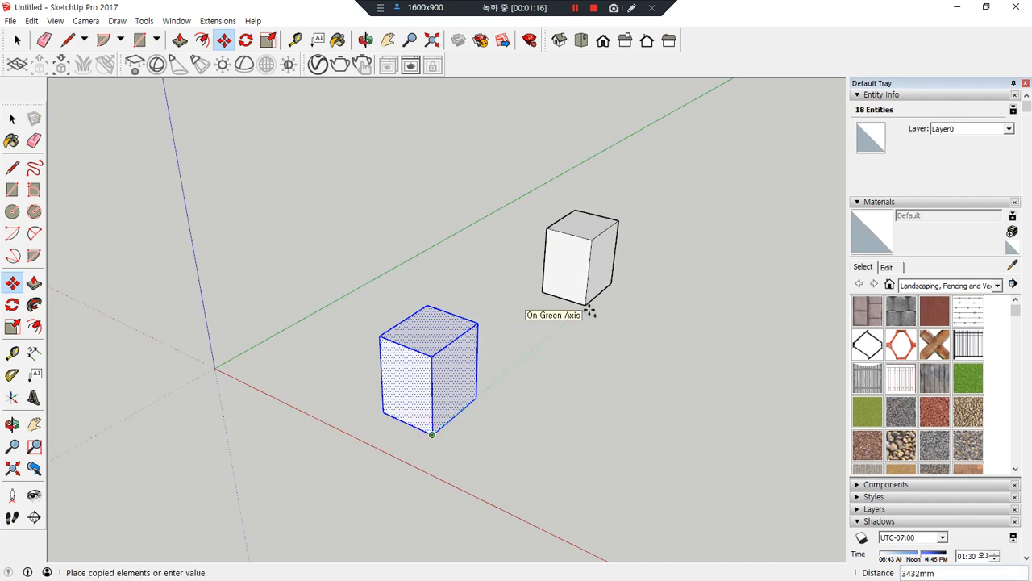
click(590, 311)
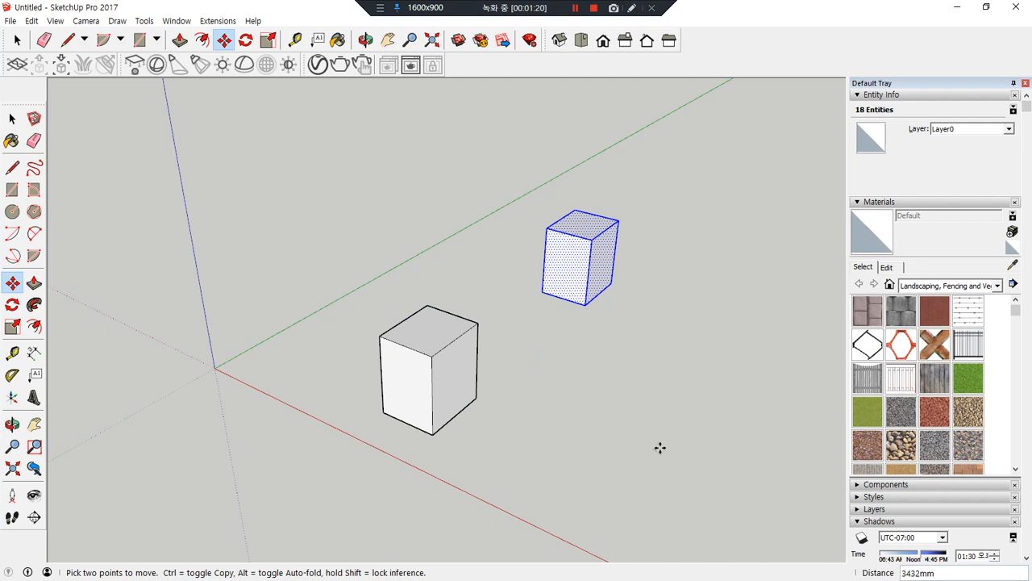
click(585, 303)
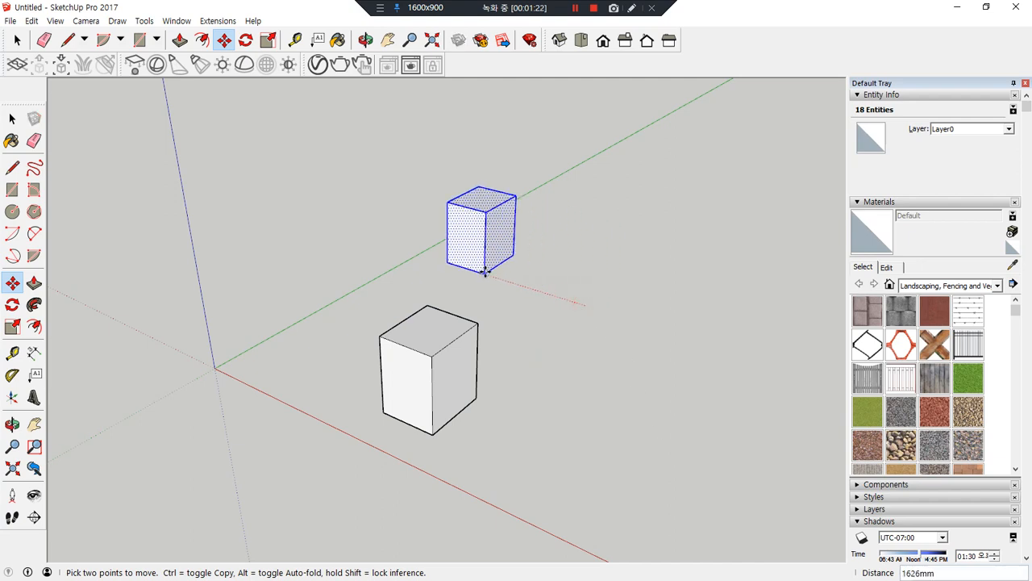
key(ctrl)
key(Escape)
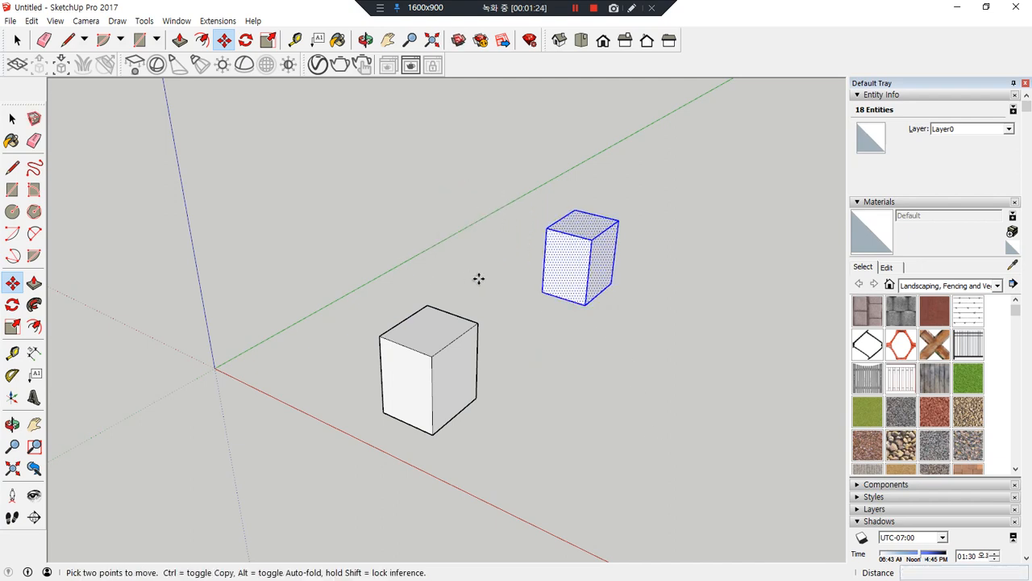
Copy the rear box about 3552 mm along the red axis, across the green axis.
click(584, 304)
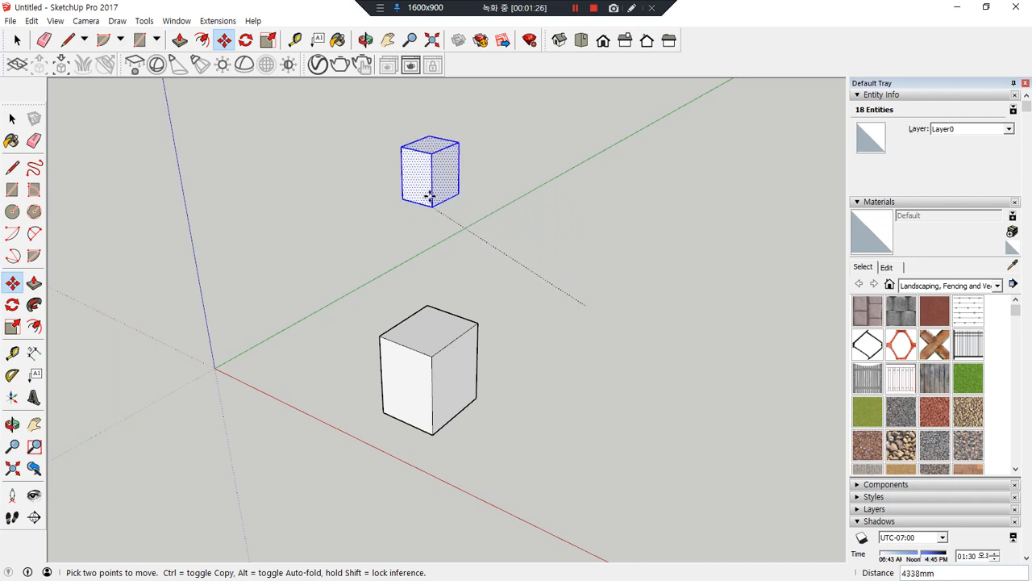
key(ctrl)
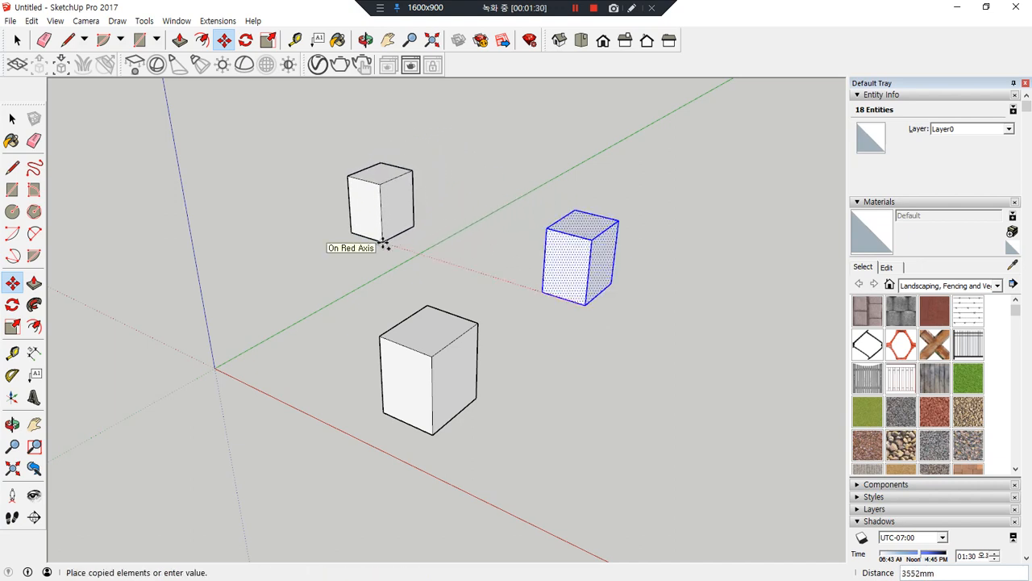
click(382, 243)
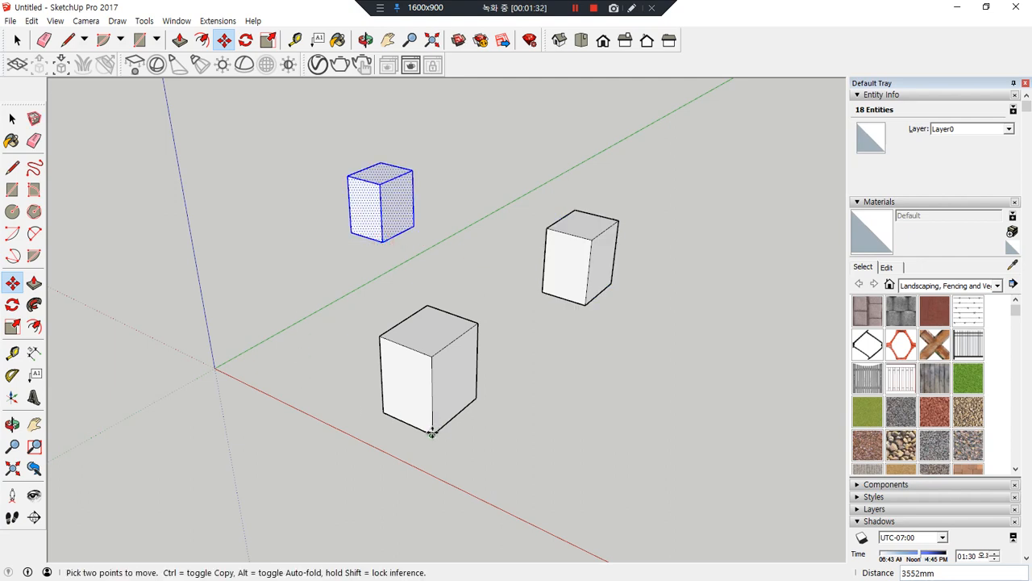
Select the whole front box and copy it about 3000 mm along the red axis toward the blue axis.
key(space)
triple_click(432, 350)
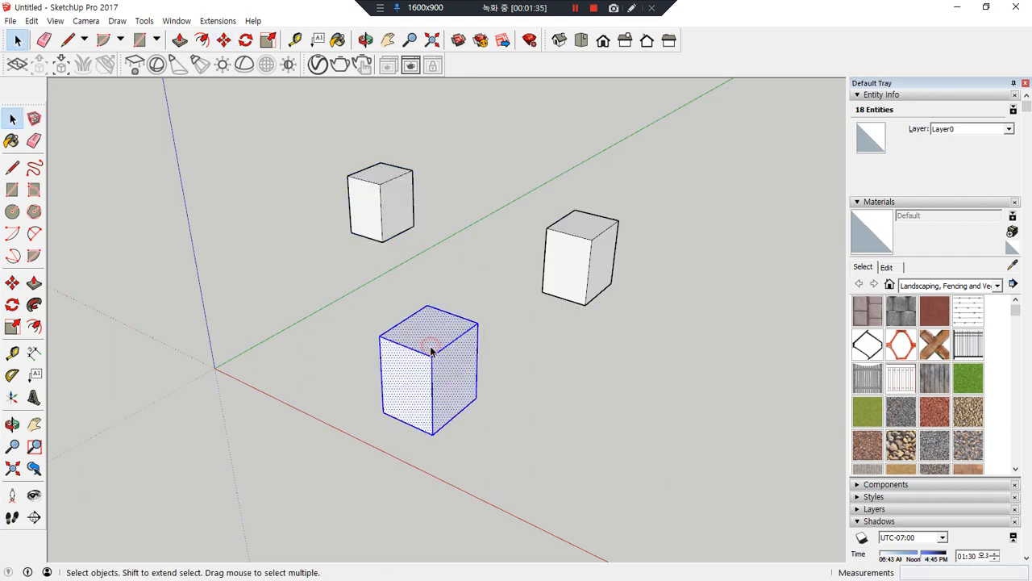
key(m)
key(ctrl)
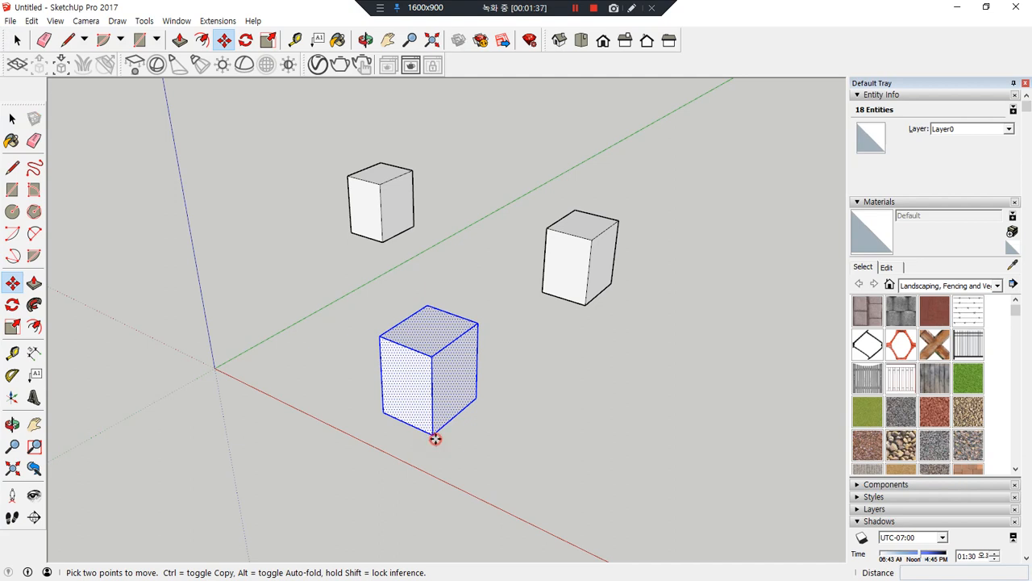
click(434, 435)
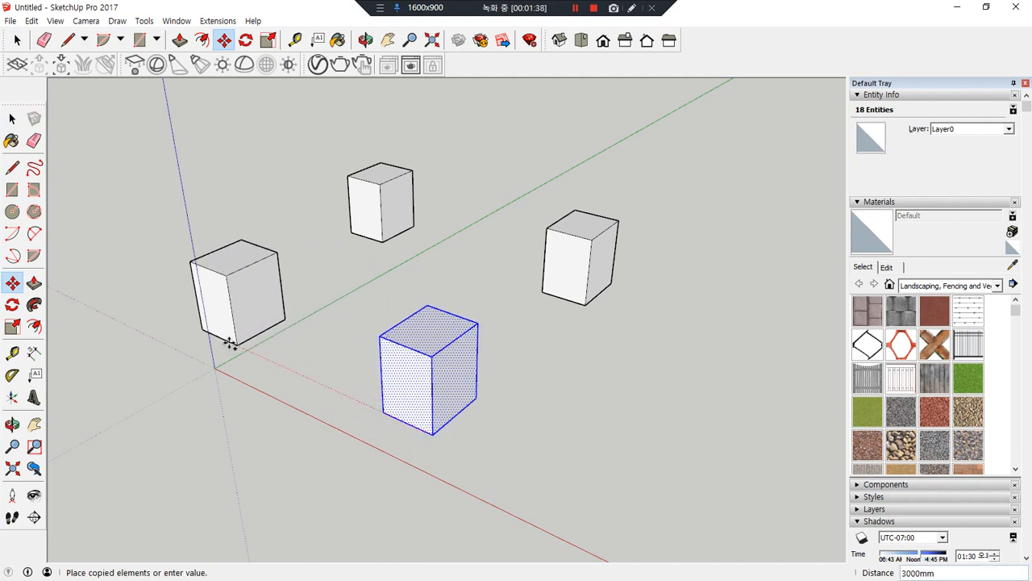
click(228, 343)
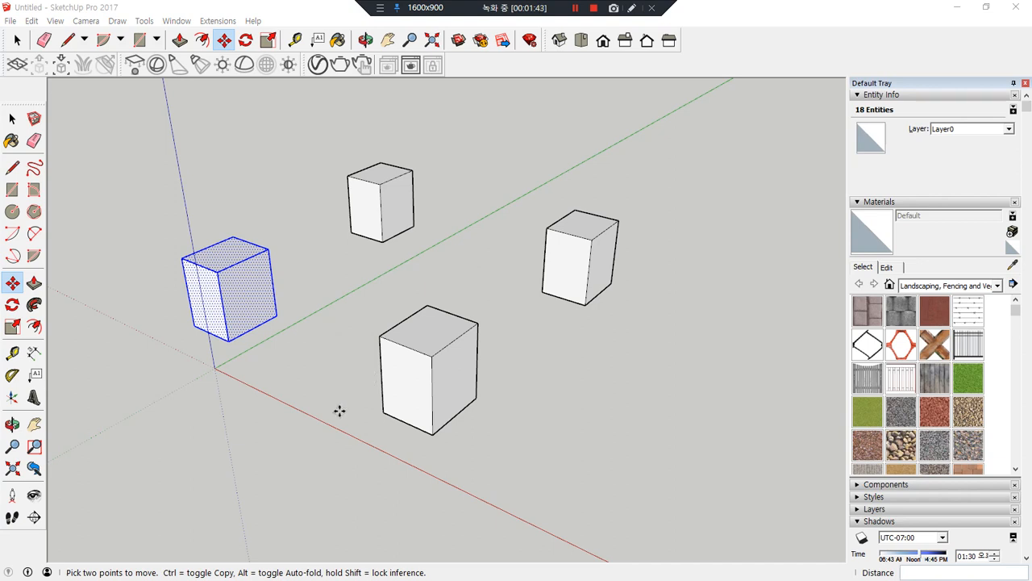
Undo the three box copies so that only the original box is left.
key(space)
key(ctrl+z)
key(ctrl+z)
key(ctrl+z)
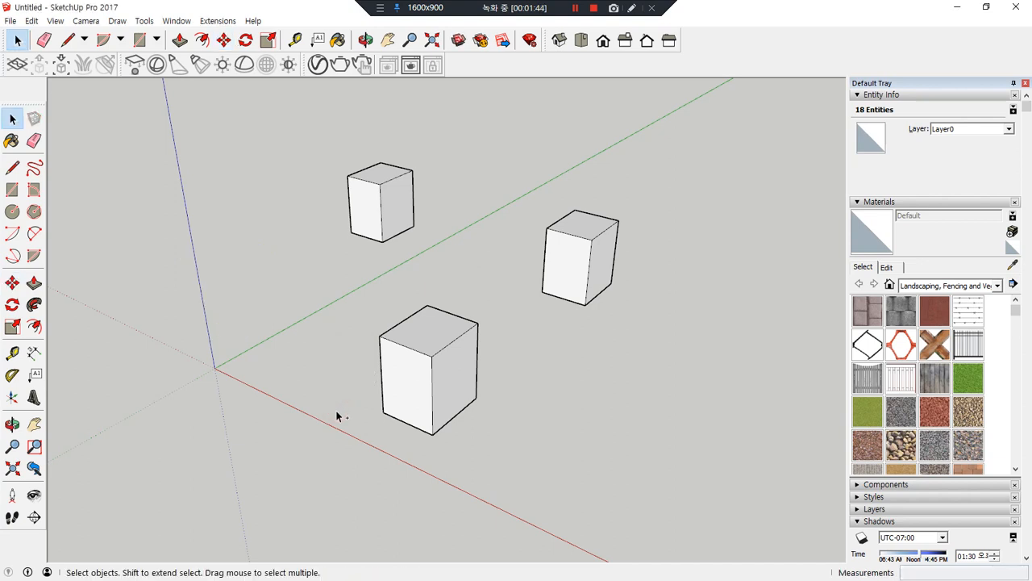
Select the whole box and copy it exactly 1500 mm back along the green axis from its lower front corner.
triple_click(432, 355)
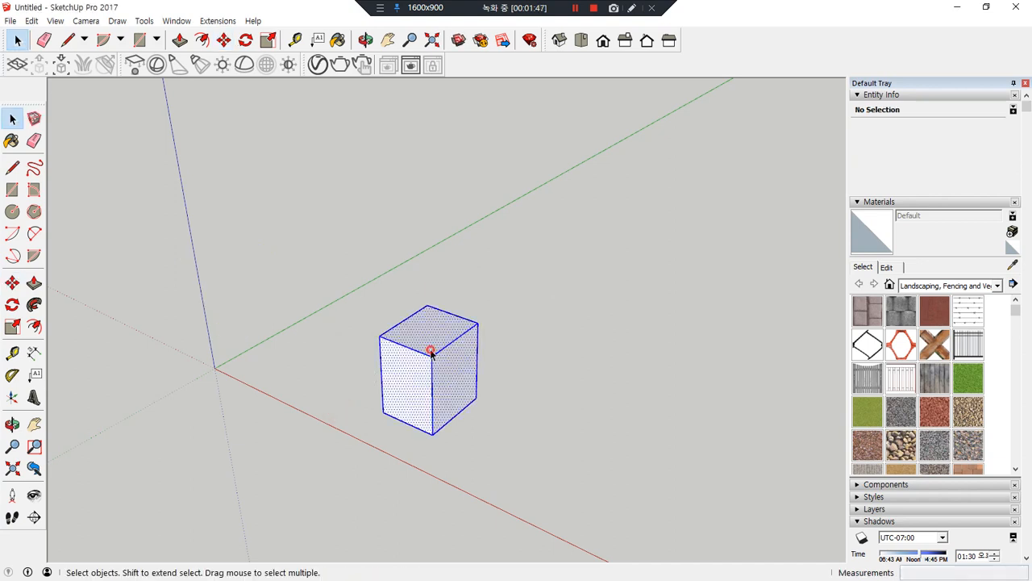
key(m)
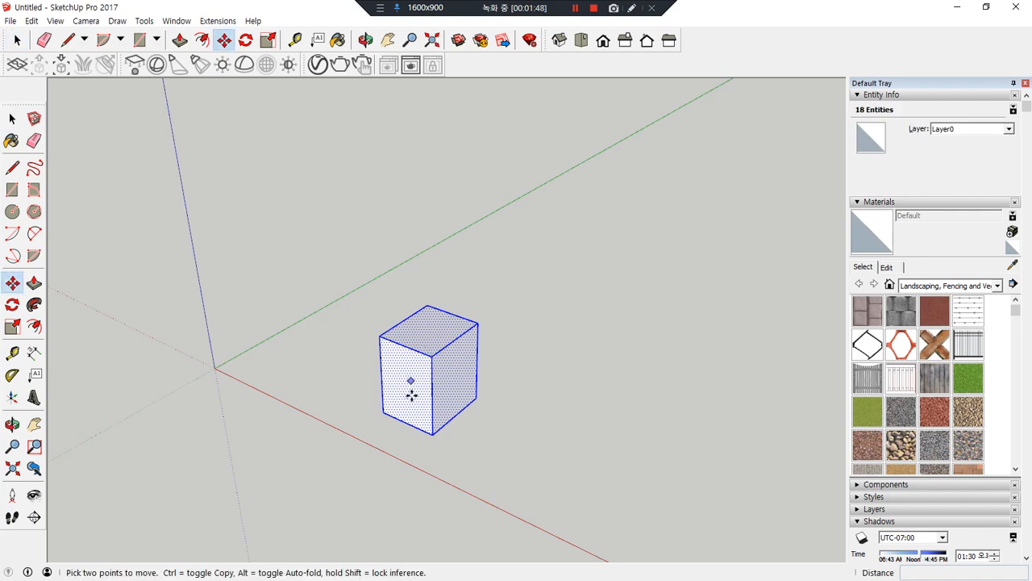
key(ctrl)
click(433, 436)
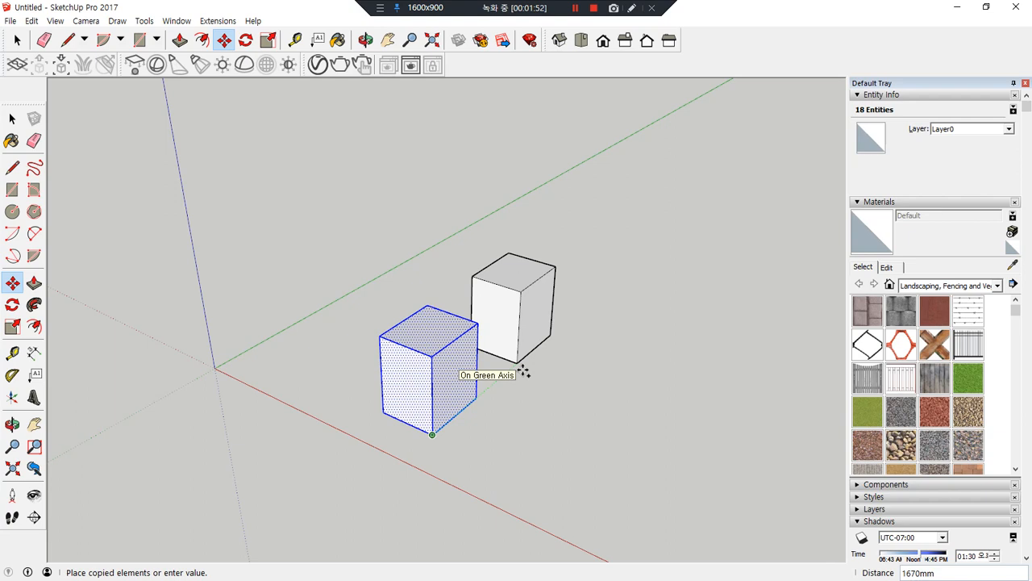
key(Escape)
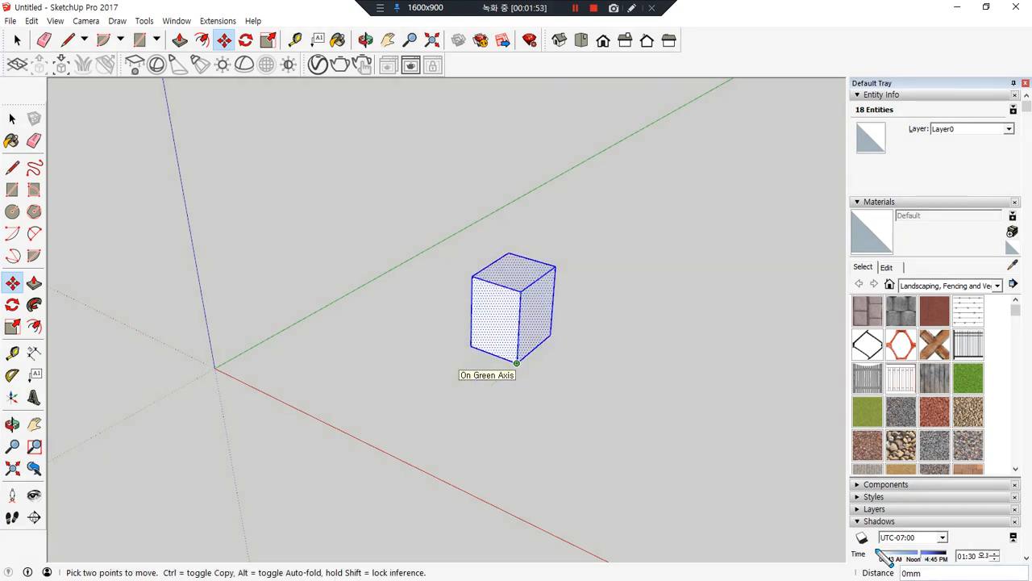
click(516, 363)
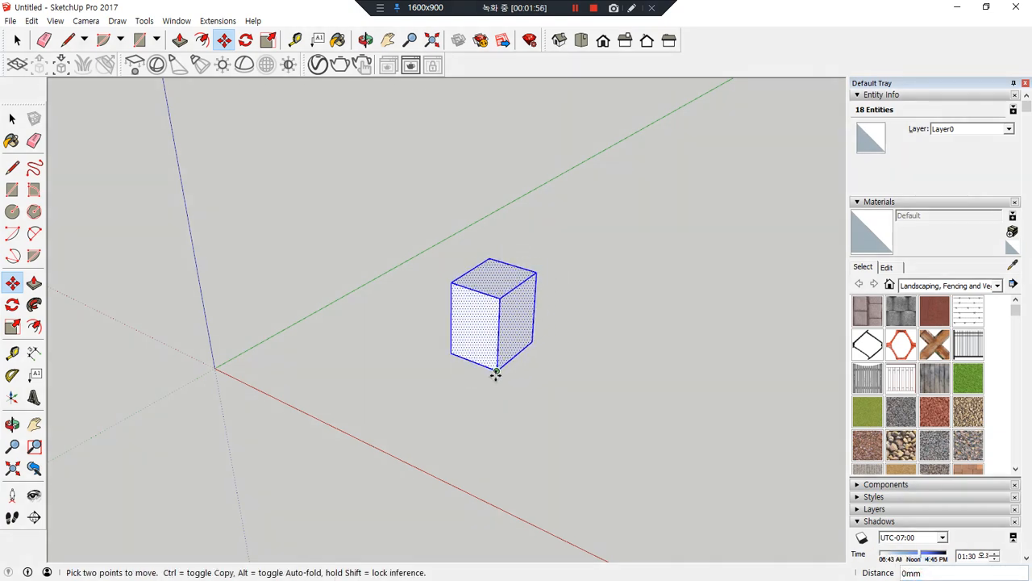
key(ctrl)
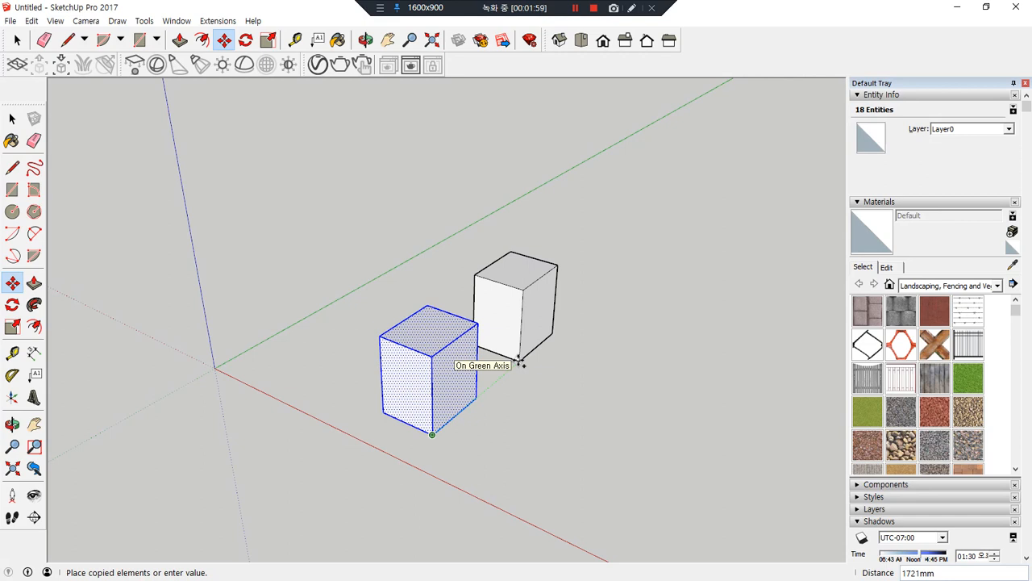
text(1500)
key(Return)
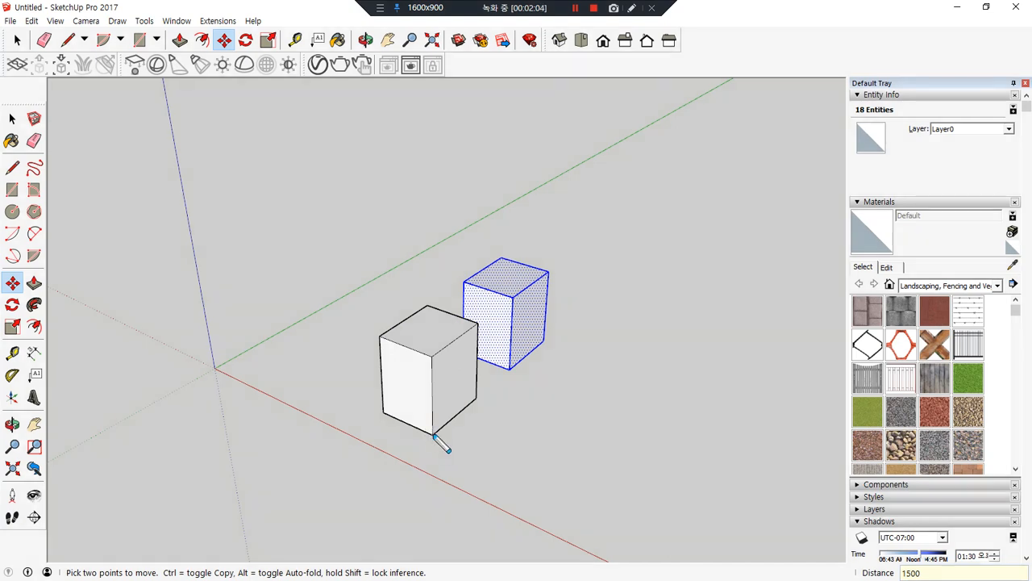
mouse_move(425, 442)
mouse_down()
mouse_move(425, 427)
mouse_move(513, 411)
mouse_move(498, 388)
mouse_move(532, 386)
mouse_up()
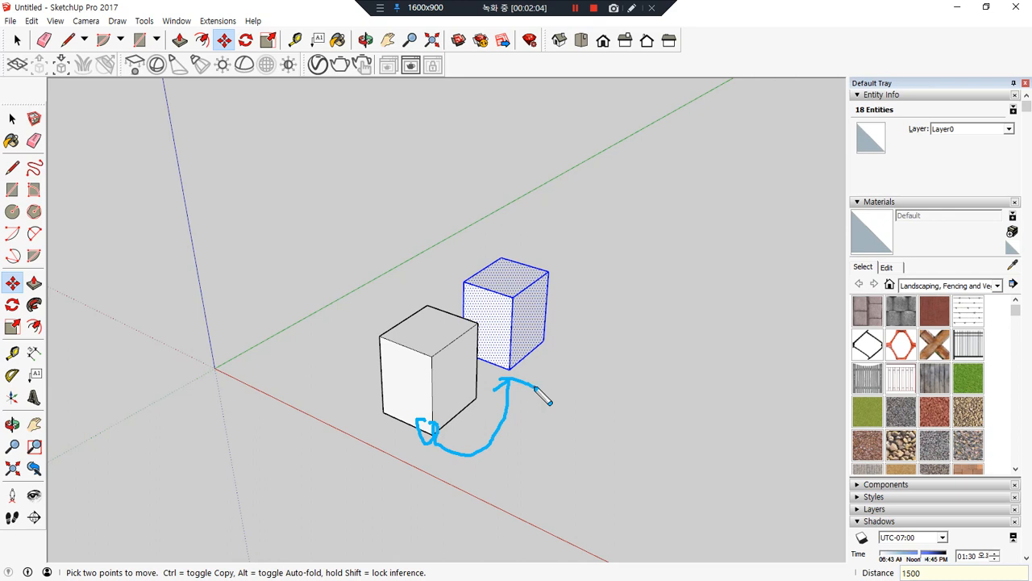
mouse_move(927, 572)
mouse_down()
mouse_move(905, 571)
mouse_move(927, 561)
mouse_up()
drag(649, 191, 614, 221)
drag(613, 179, 664, 236)
drag(699, 173, 693, 239)
drag(683, 190, 725, 184)
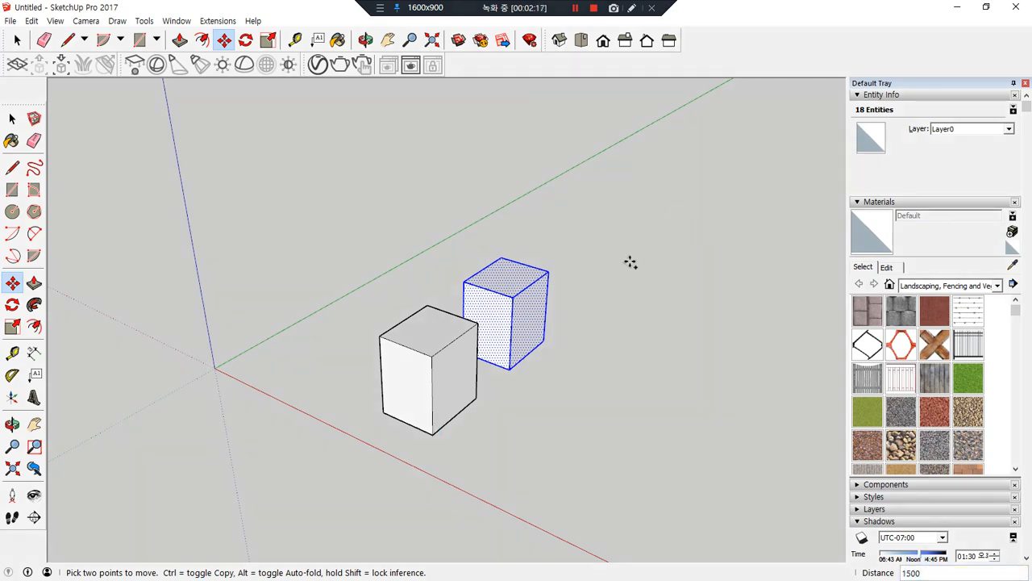
Multiply the 1500 mm copy into five equally spaced boxes along the green axis with *5.
key(Return)
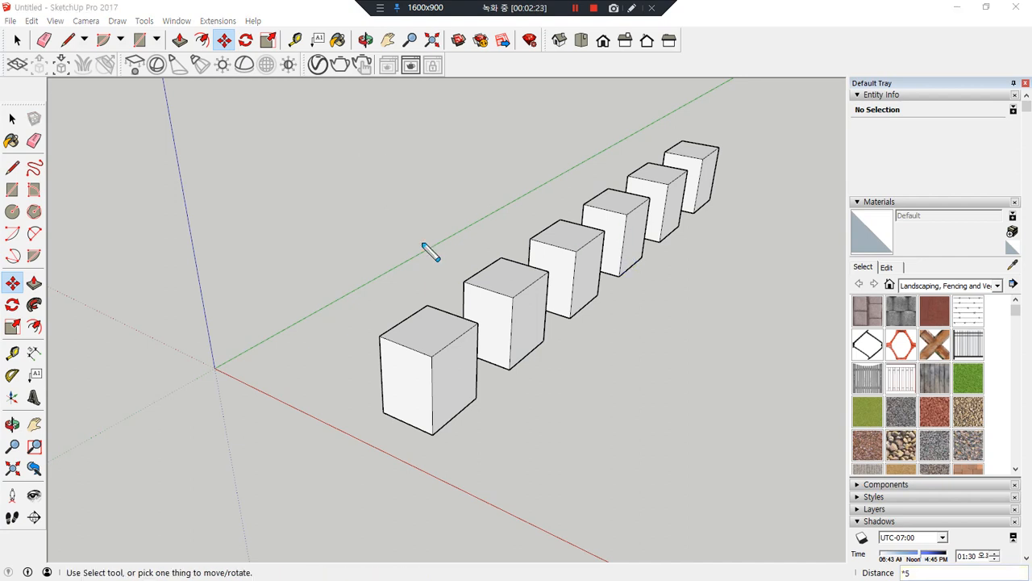
mouse_move(415, 288)
mouse_down()
mouse_move(409, 309)
mouse_move(427, 300)
mouse_up()
mouse_move(426, 348)
mouse_down()
mouse_move(383, 345)
mouse_move(422, 351)
mouse_up()
mouse_move(484, 252)
mouse_down()
mouse_move(583, 216)
mouse_move(638, 212)
mouse_move(643, 179)
mouse_up()
drag(666, 155, 687, 153)
drag(698, 137, 718, 121)
key(Escape)
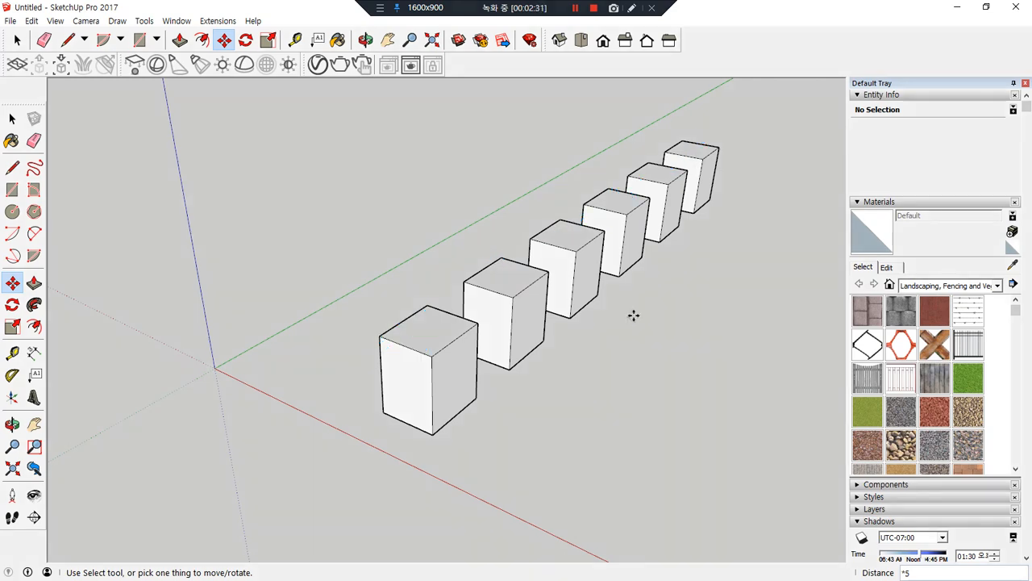
Undo the copies along the green axis and copy the whole original box back along the red axis from its upper front corner.
key(ctrl+z)
key(space)
triple_click(431, 330)
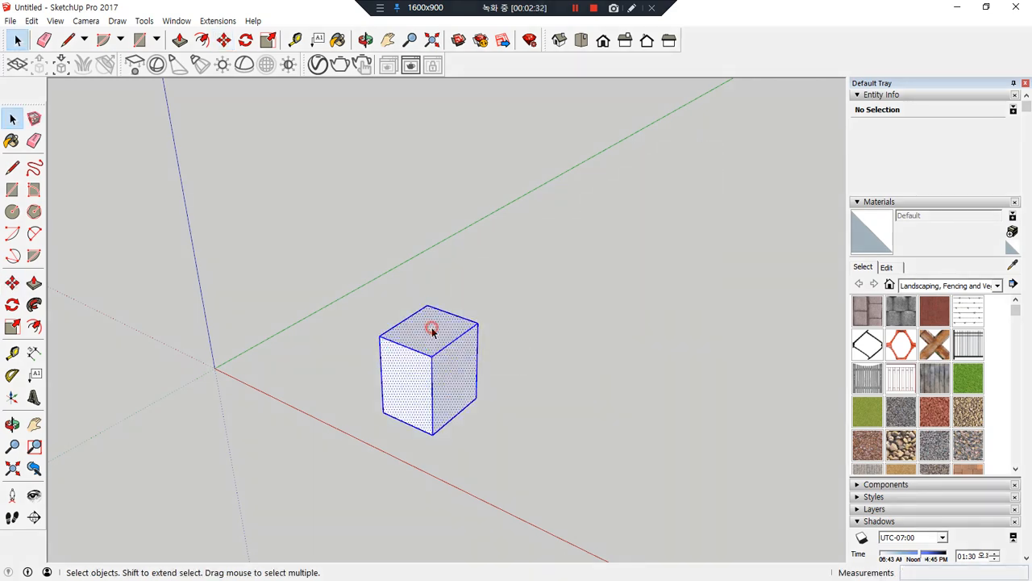
key(m)
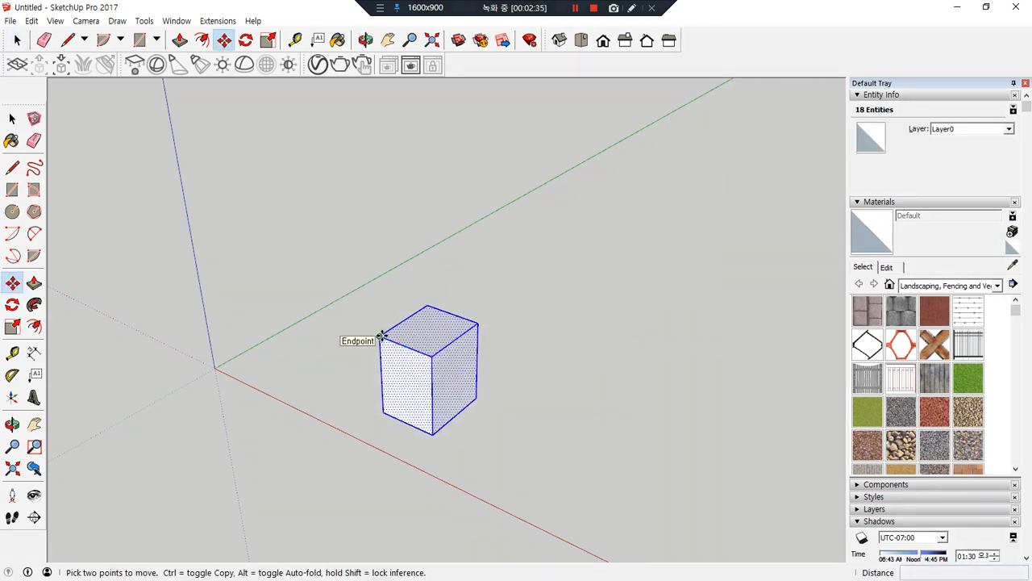
click(432, 355)
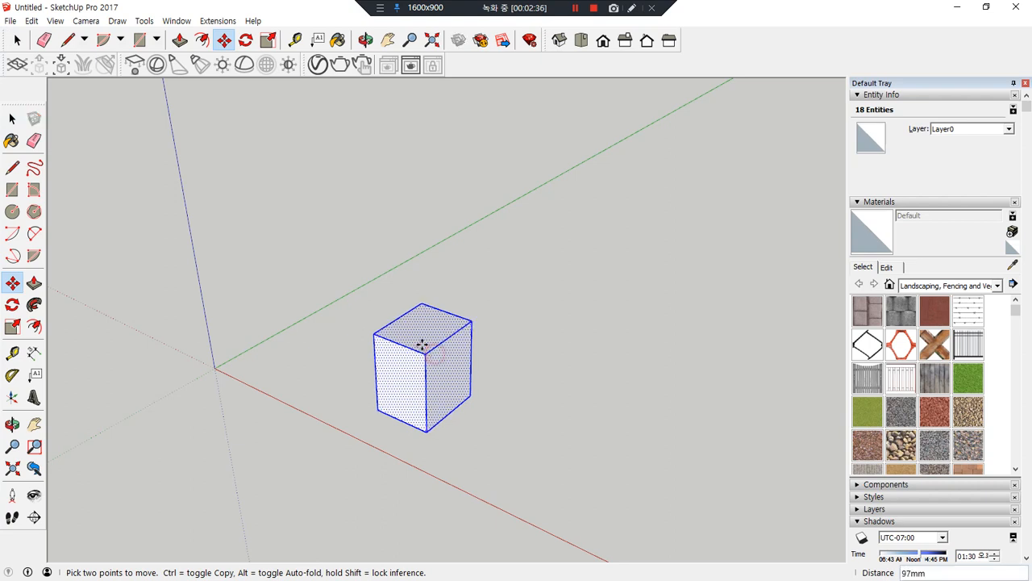
key(ctrl)
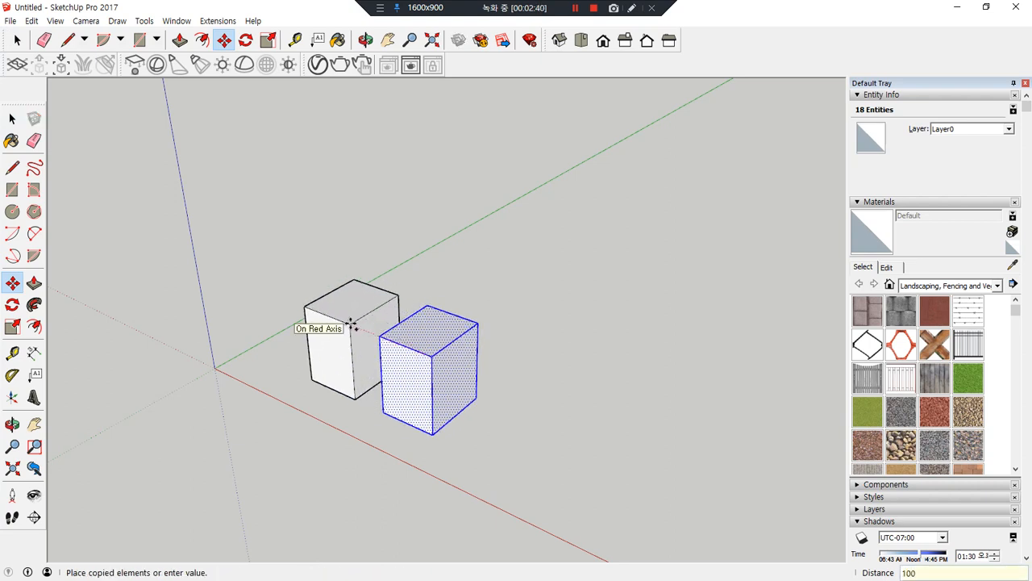
key(Return)
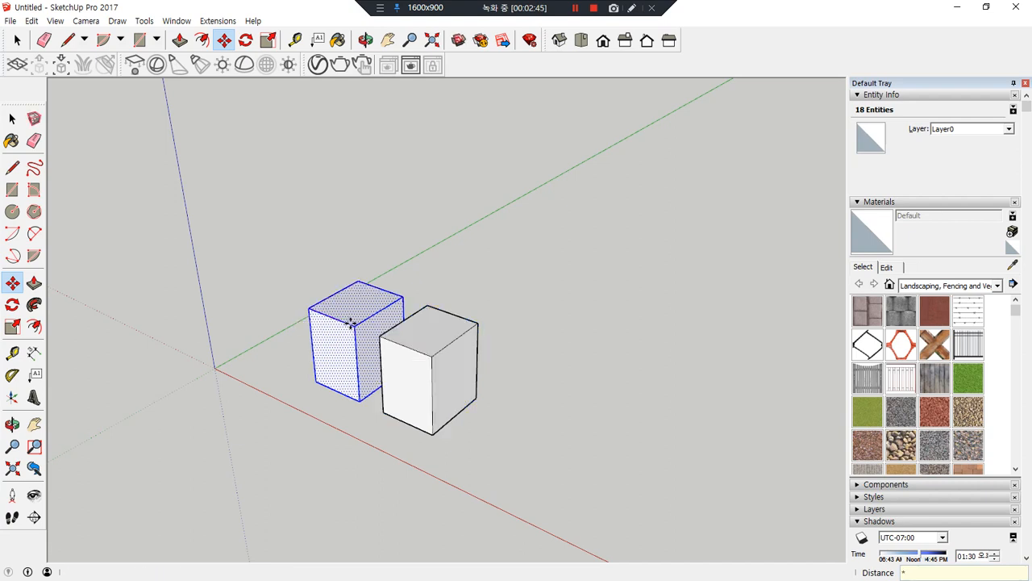
Multiply the red-axis copy into five equally spaced boxes with *5.
text(*5)
key(Return)
key(Escape)
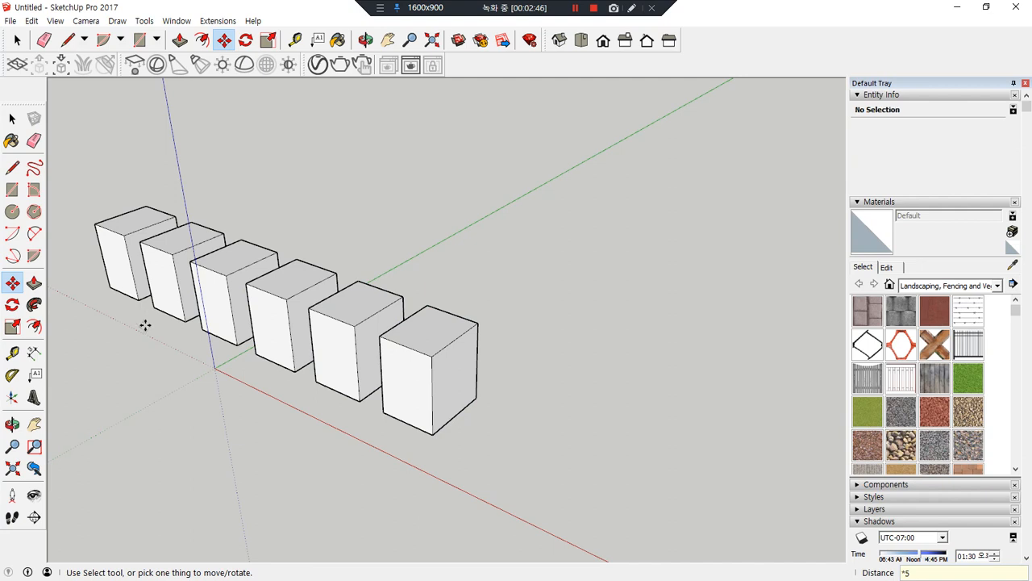
mouse_move(122, 304)
mouse_down()
mouse_move(194, 362)
mouse_move(315, 411)
mouse_move(364, 417)
mouse_up()
mouse_move(407, 146)
mouse_down()
mouse_move(392, 174)
mouse_move(411, 179)
mouse_move(415, 162)
mouse_move(420, 190)
mouse_move(455, 131)
mouse_move(479, 156)
mouse_move(423, 182)
mouse_move(481, 233)
mouse_move(472, 220)
mouse_up()
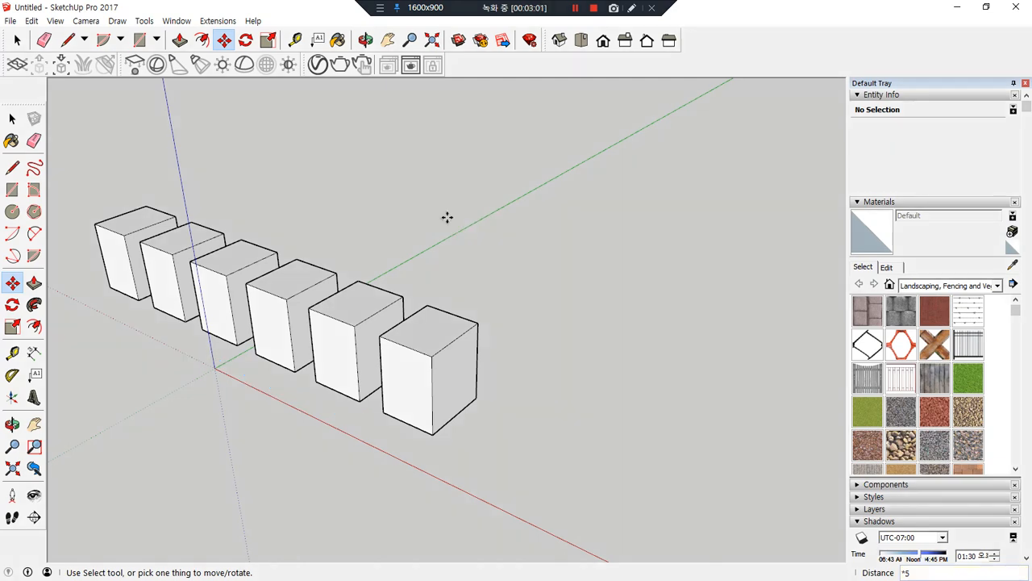
Undo the row of copies along the red axis and select the whole original box for moving.
key(space)
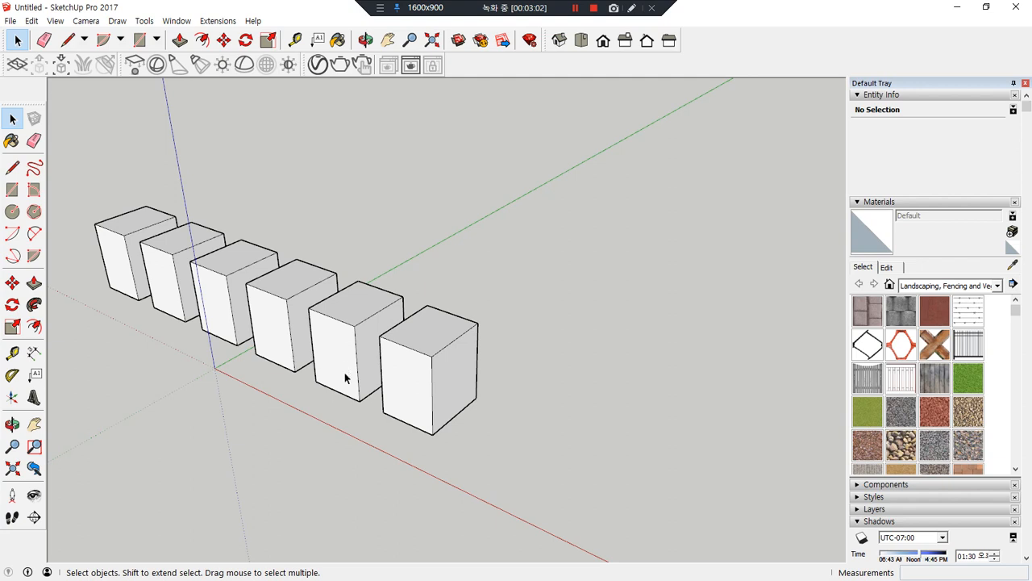
key(ctrl+z)
middle_drag(510, 431, 240, 387)
triple_click(239, 384)
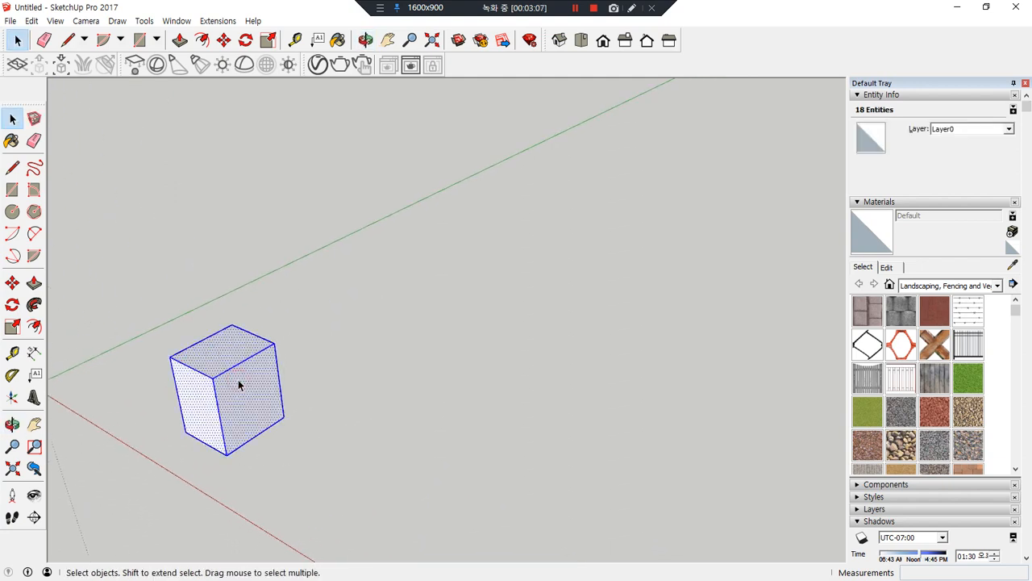
key(m)
click(214, 377)
key(ctrl)
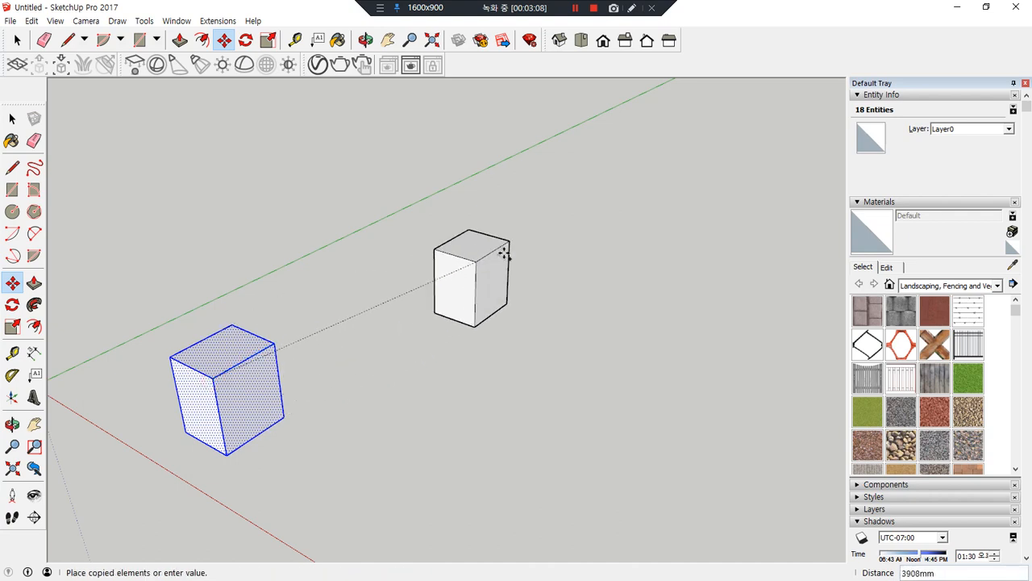
key(Escape)
Copy the selected box about 8613 mm back along the green axis and divide that distance into five evenly spaced copies with /5.
click(275, 344)
key(ctrl)
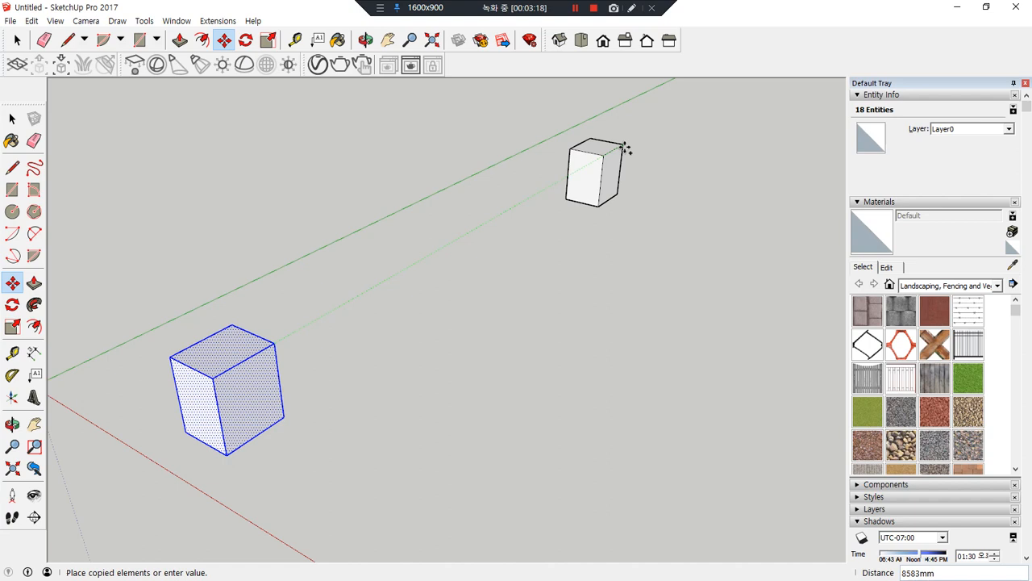
click(627, 150)
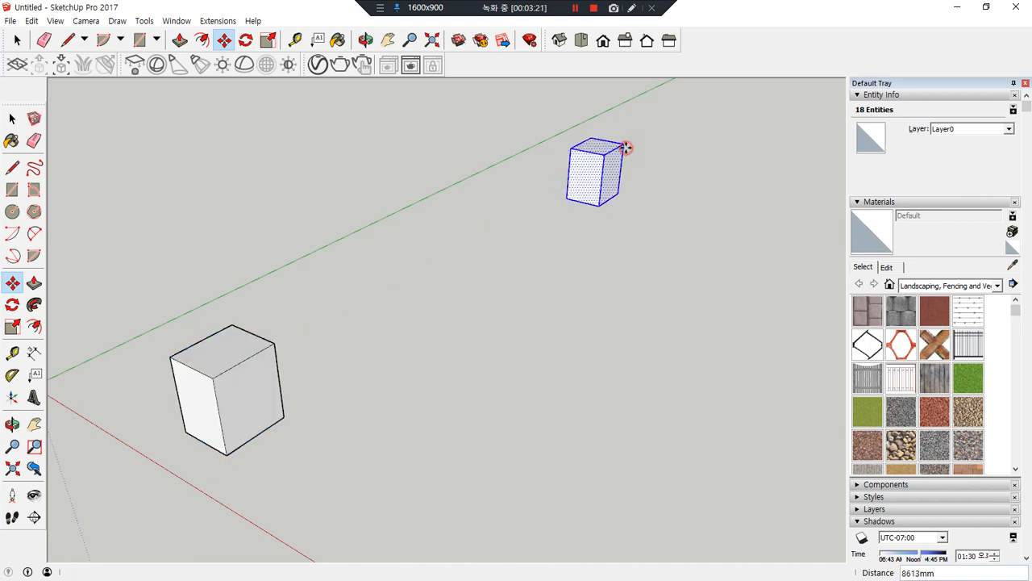
text(/)
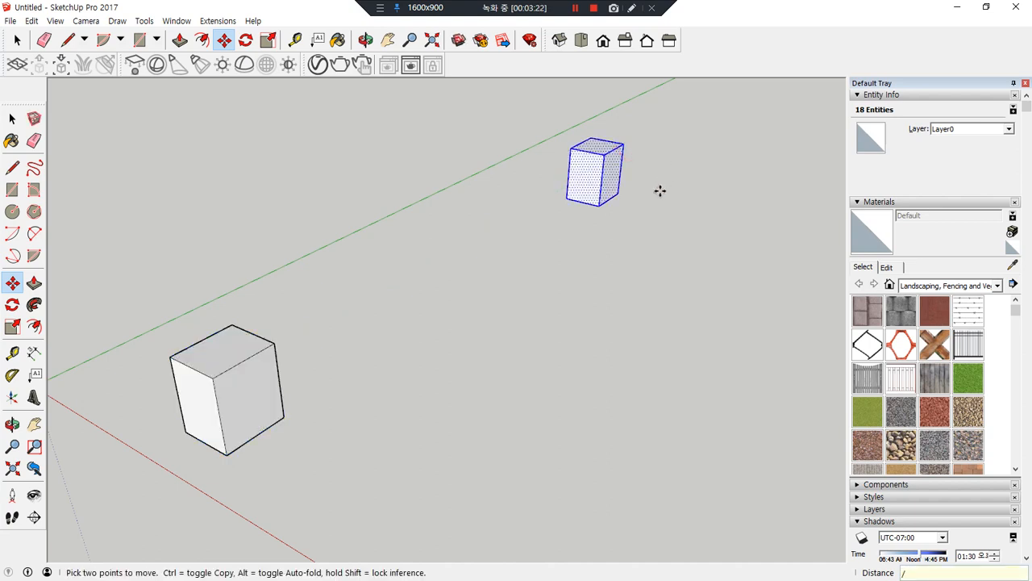
text(5)
key(Return)
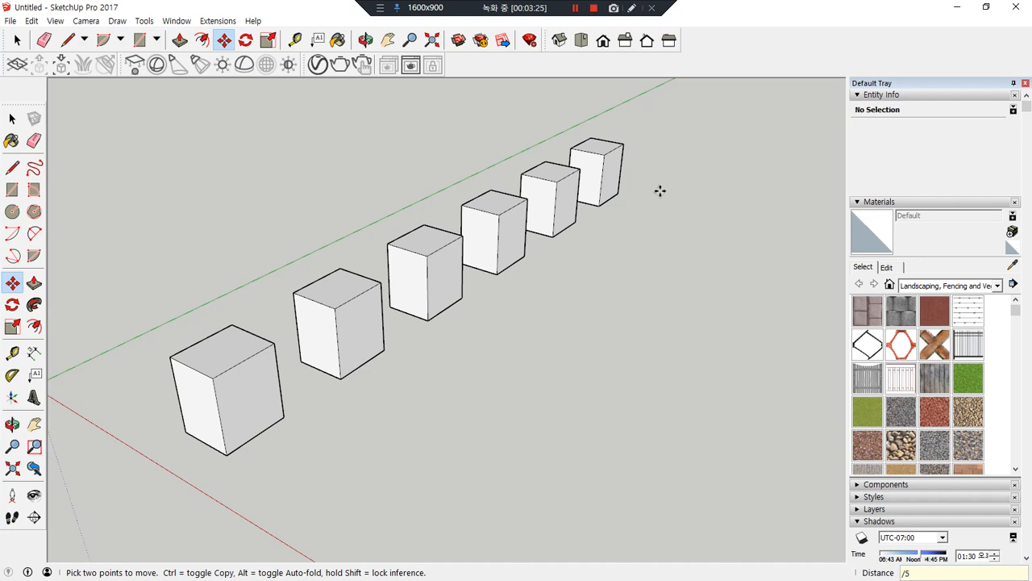
mouse_move(626, 195)
mouse_down()
mouse_move(582, 345)
mouse_move(346, 388)
mouse_move(299, 377)
mouse_up()
drag(392, 166, 412, 146)
mouse_move(462, 116)
mouse_down()
mouse_move(461, 163)
mouse_move(442, 159)
mouse_up()
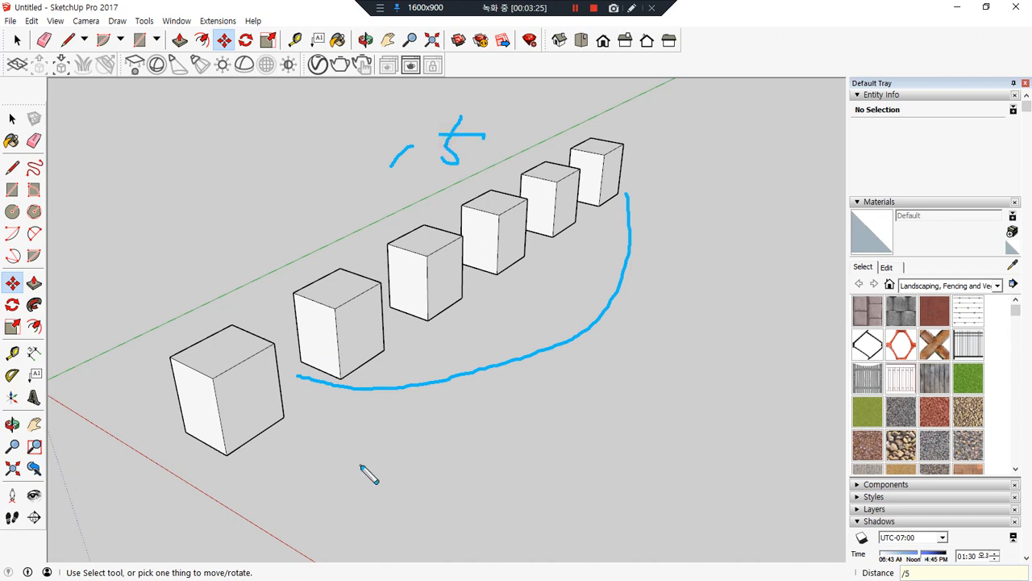
mouse_move(222, 455)
mouse_down()
mouse_move(287, 476)
mouse_move(343, 379)
mouse_up()
mouse_move(497, 431)
mouse_down()
mouse_move(504, 466)
mouse_move(483, 449)
mouse_up()
mouse_move(566, 475)
mouse_down()
mouse_move(581, 461)
mouse_move(567, 492)
mouse_up()
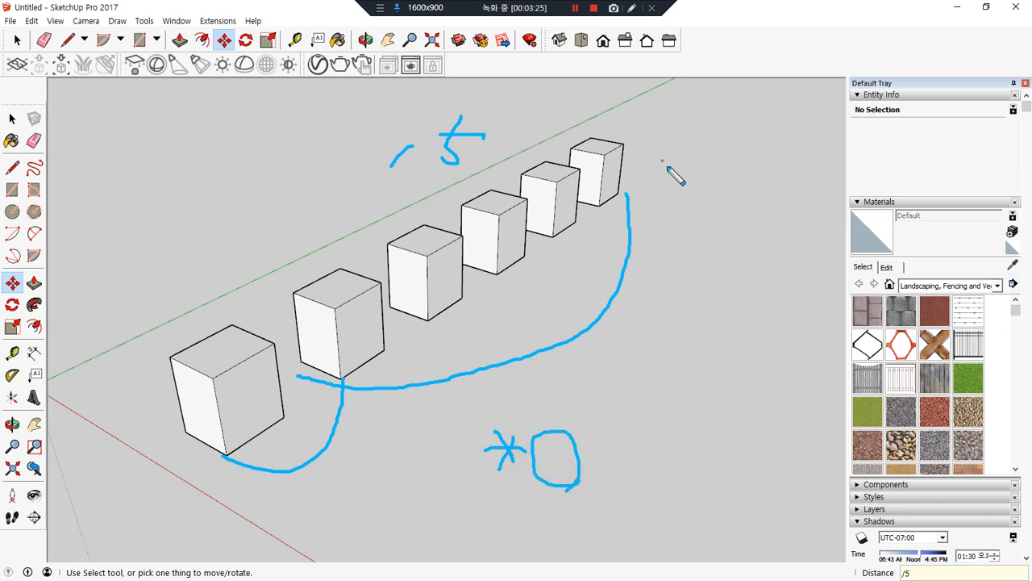
drag(623, 92, 628, 195)
drag(691, 140, 680, 163)
mouse_move(732, 132)
mouse_down()
mouse_move(720, 166)
mouse_move(754, 149)
mouse_move(730, 131)
mouse_up()
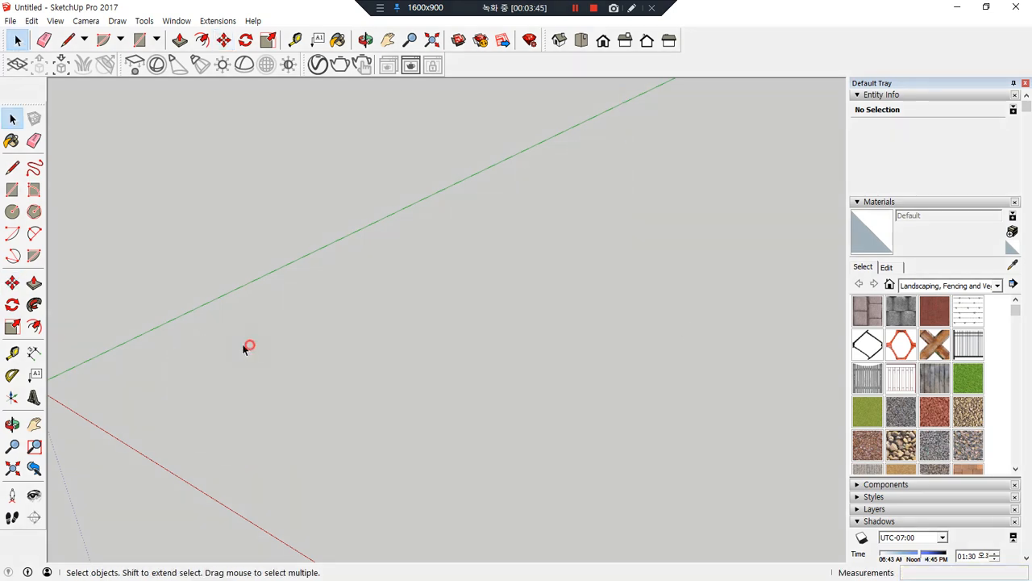
Undo the deletion of the boxes, and select the whole row of six for the Rotate tool.
click(12, 309)
key(Escape)
key(ctrl+z)
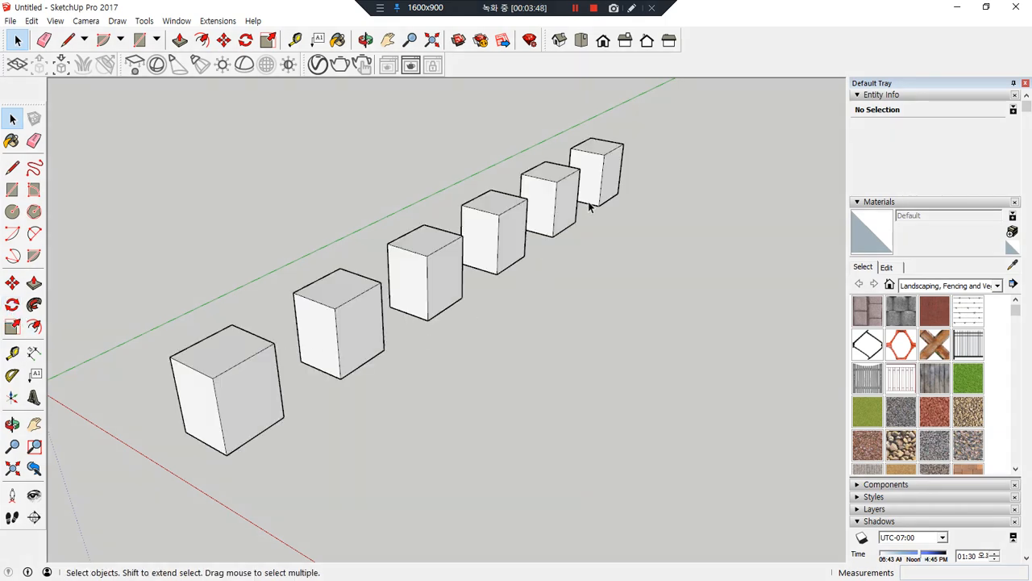
drag(148, 517, 148, 518)
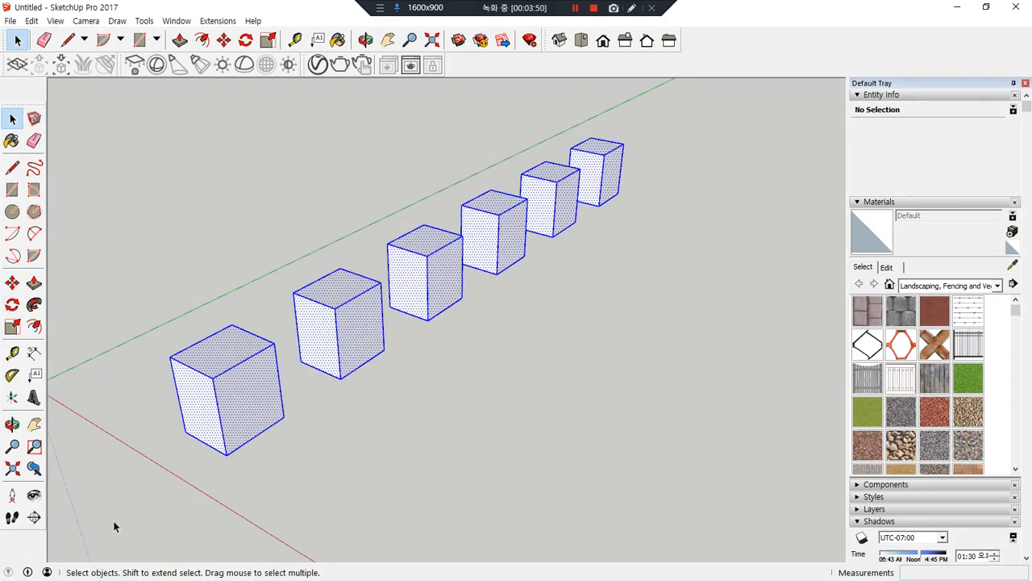
click(13, 309)
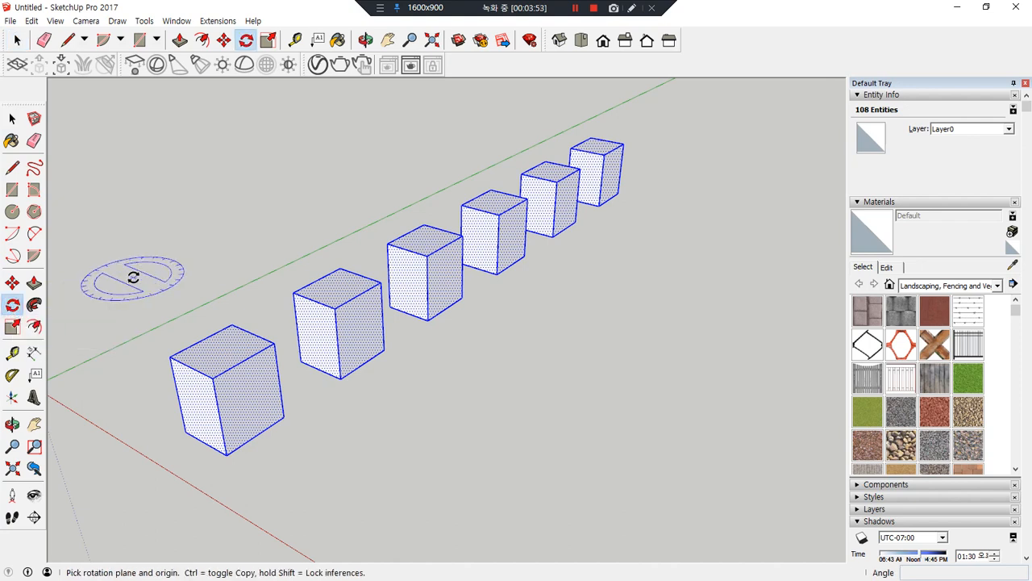
mouse_move(222, 285)
mouse_down()
mouse_move(213, 198)
mouse_move(223, 304)
mouse_move(209, 306)
mouse_up()
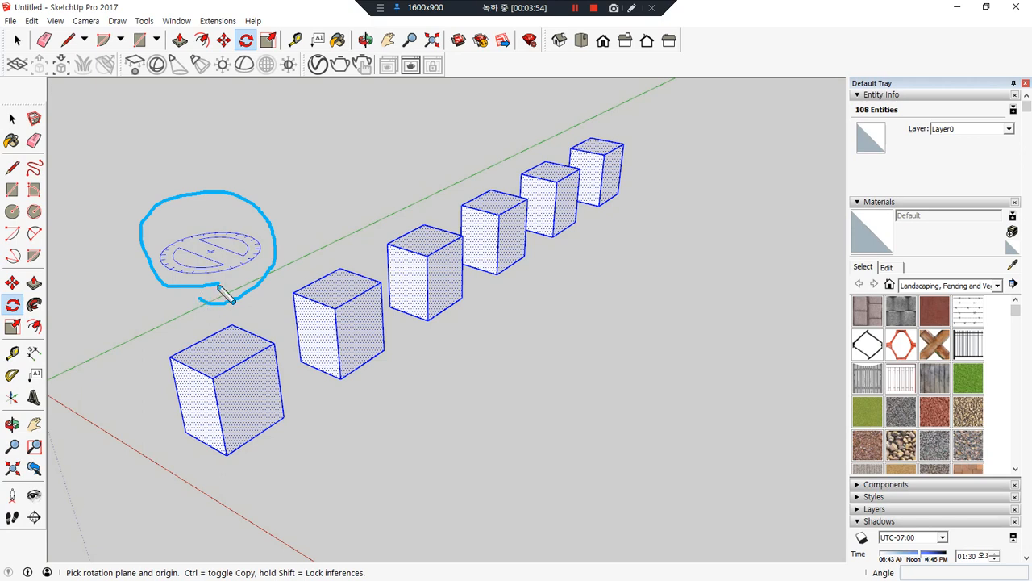
mouse_move(244, 279)
mouse_down()
mouse_move(271, 247)
mouse_move(196, 222)
mouse_move(188, 249)
mouse_up()
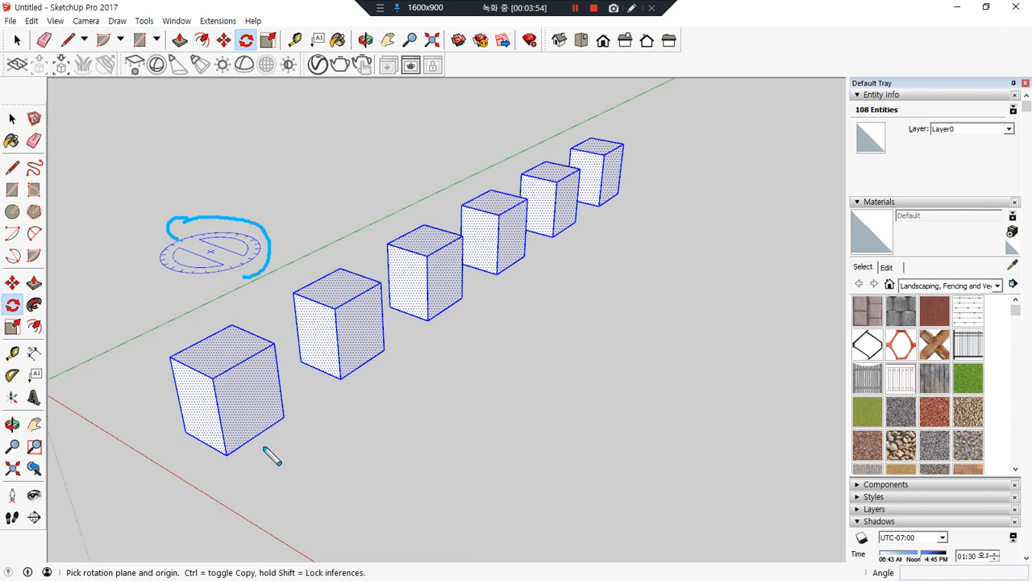
mouse_move(242, 448)
mouse_down()
mouse_move(216, 338)
mouse_move(199, 322)
mouse_move(174, 362)
mouse_up()
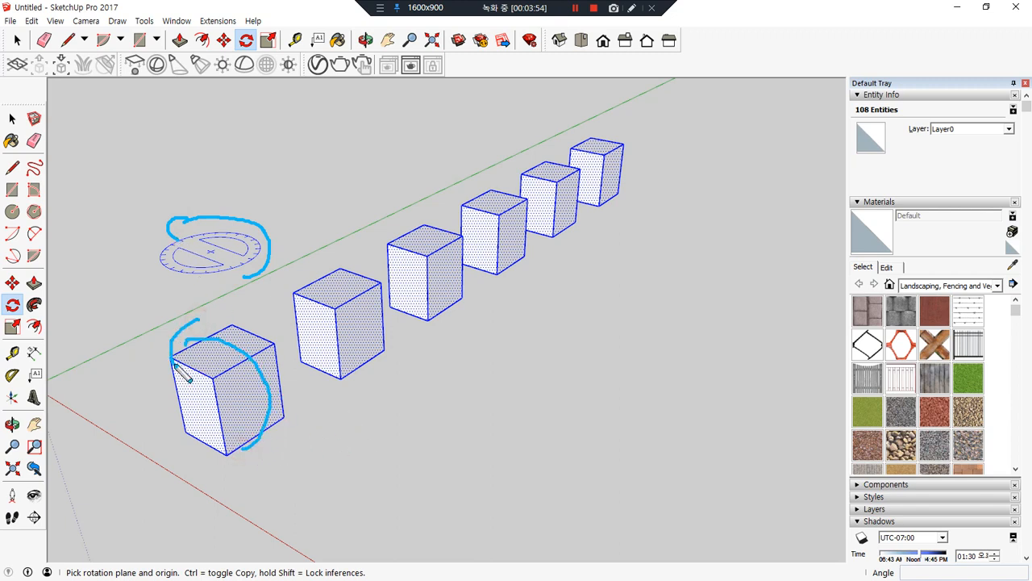
mouse_move(194, 445)
mouse_down()
mouse_move(172, 449)
mouse_move(134, 330)
mouse_move(127, 347)
mouse_up()
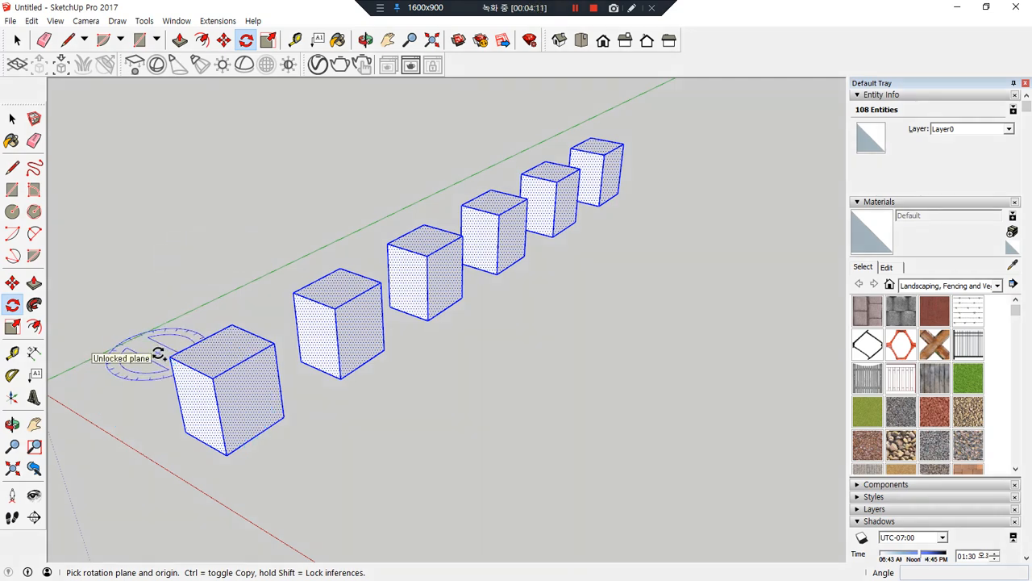
Lock the Rotate protractor's plane in turn to the red, blue, green and again the red axis.
key(Right)
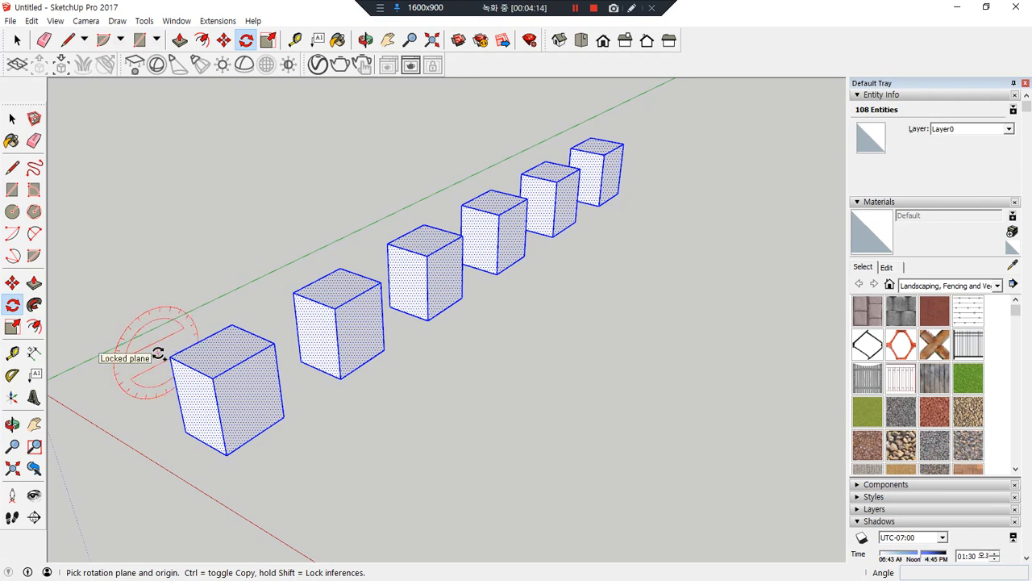
key(Up)
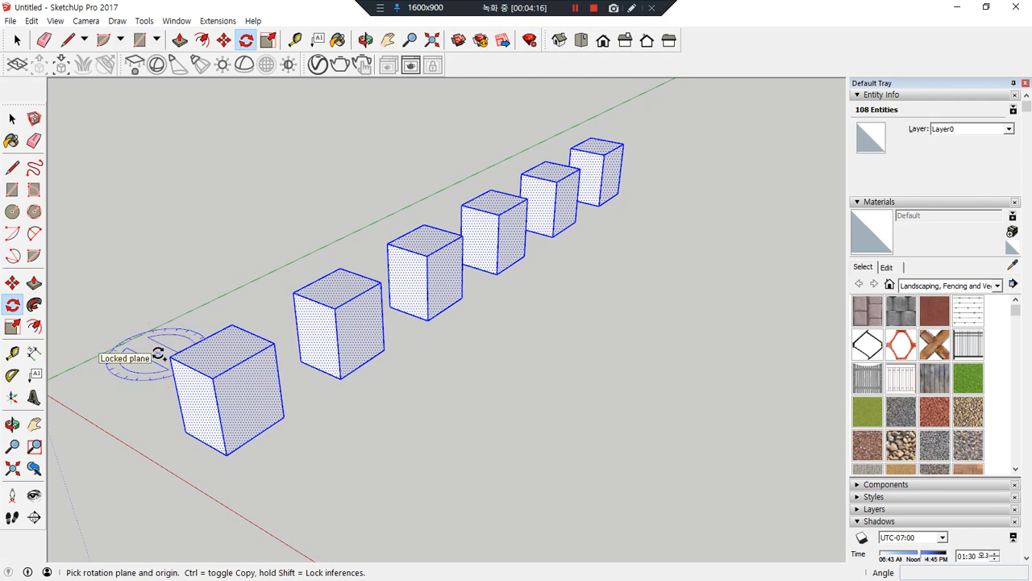
key(Down)
key(Left)
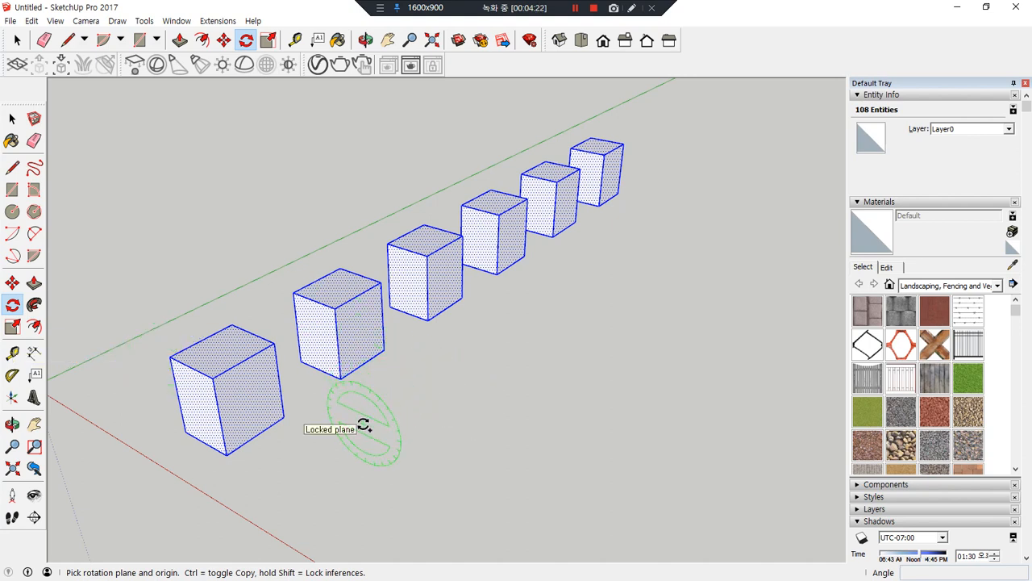
key(Right)
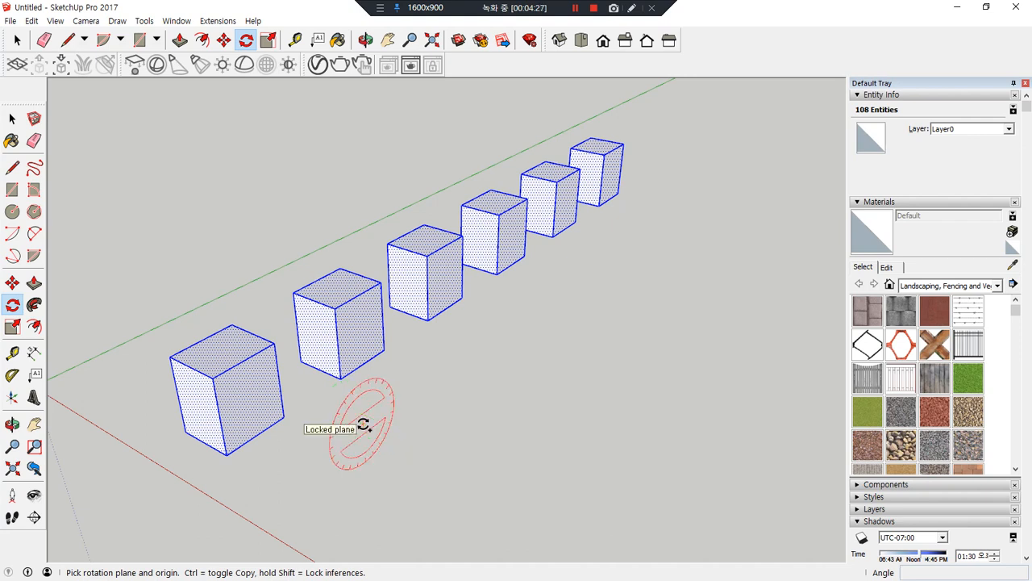
click(362, 425)
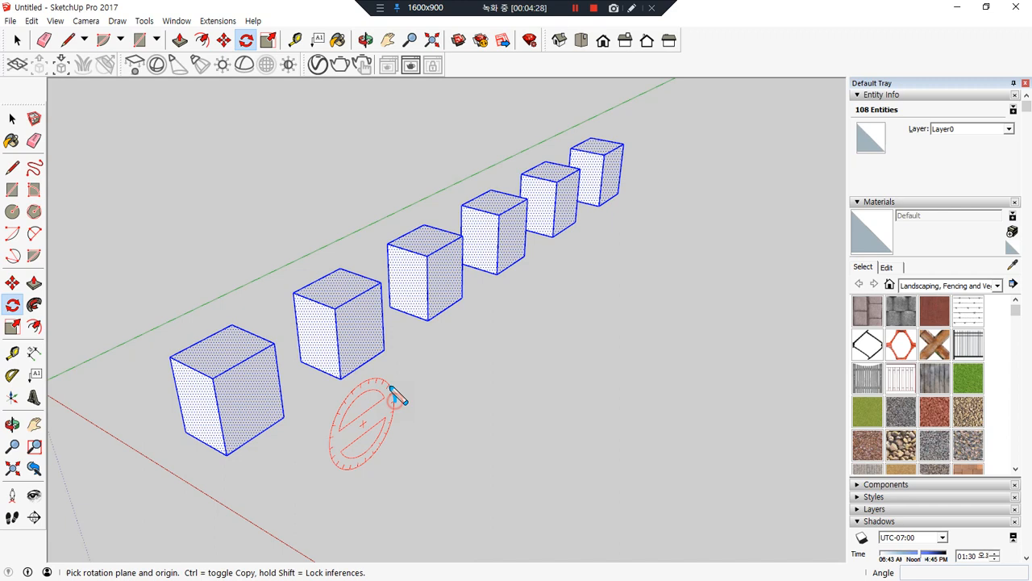
mouse_move(360, 388)
mouse_down()
mouse_move(342, 425)
mouse_move(329, 422)
mouse_move(343, 420)
mouse_up()
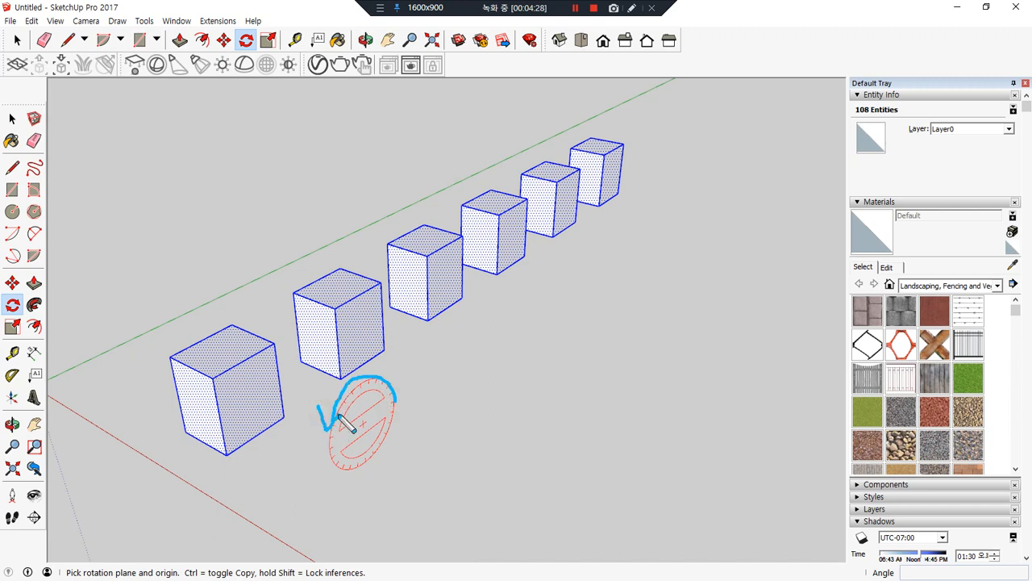
Lock the Rotate protractor's plane to the green axis.
key(Escape)
key(Left)
key(ctrl+alt+d)
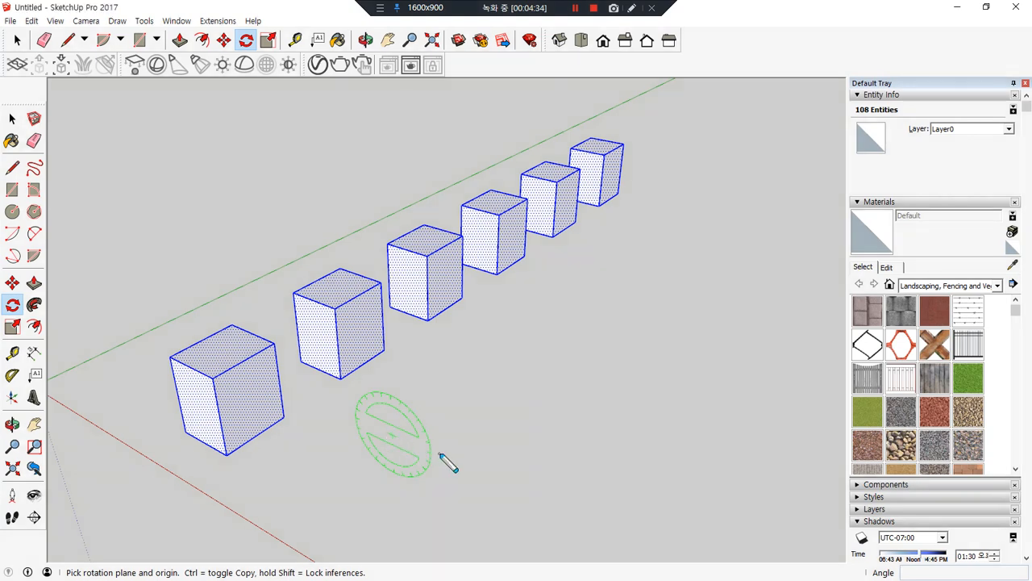
mouse_move(433, 462)
mouse_down()
mouse_move(427, 439)
mouse_move(351, 406)
mouse_move(357, 421)
mouse_up()
key(ctrl+alt+d)
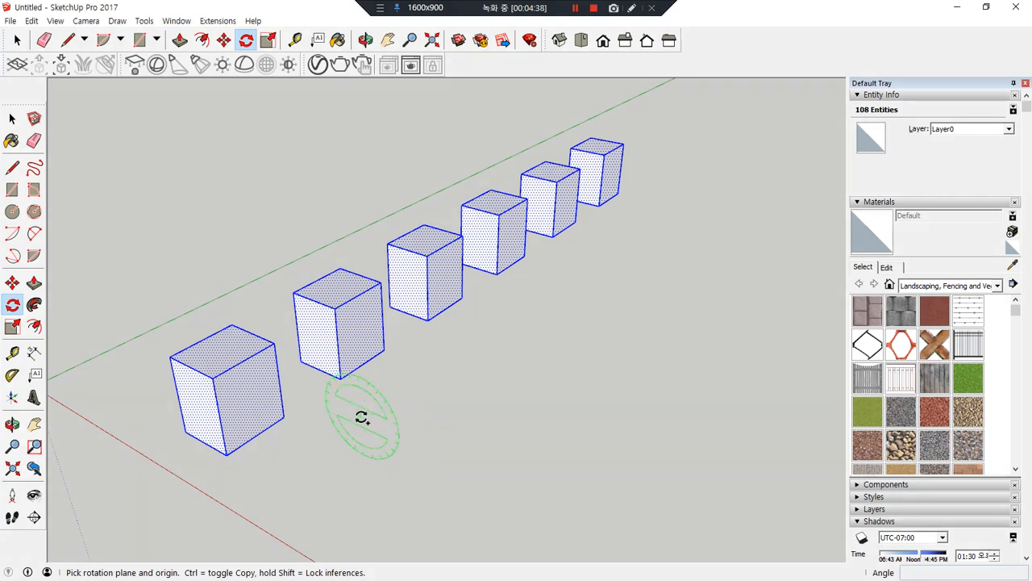
Rotate the row of six boxes 90 degrees about the blue axis at the front box's bottom corner.
key(ctrl+alt+d)
mouse_move(418, 474)
mouse_down()
mouse_move(408, 419)
mouse_move(347, 427)
mouse_up()
key(ctrl+alt+d)
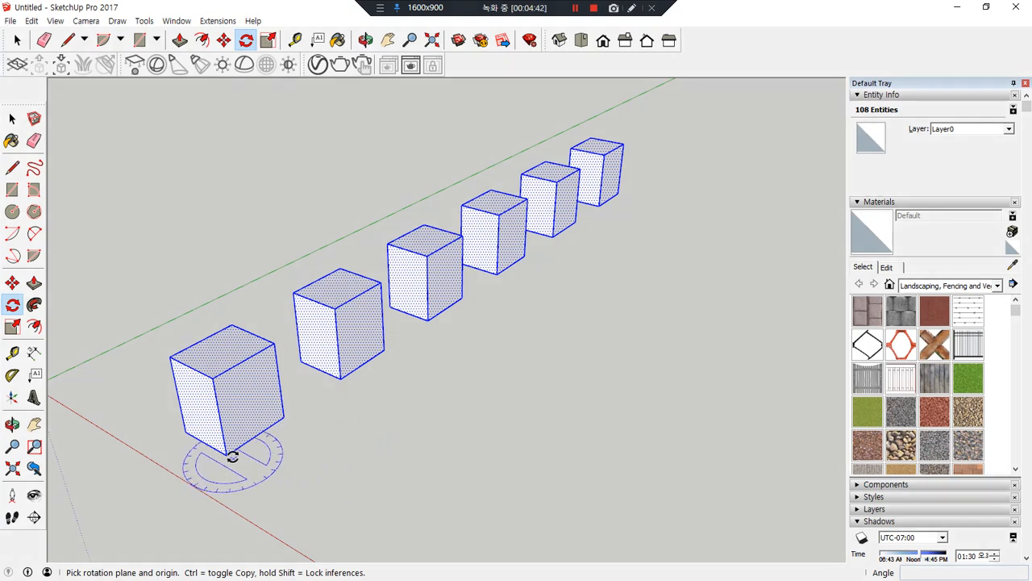
click(228, 455)
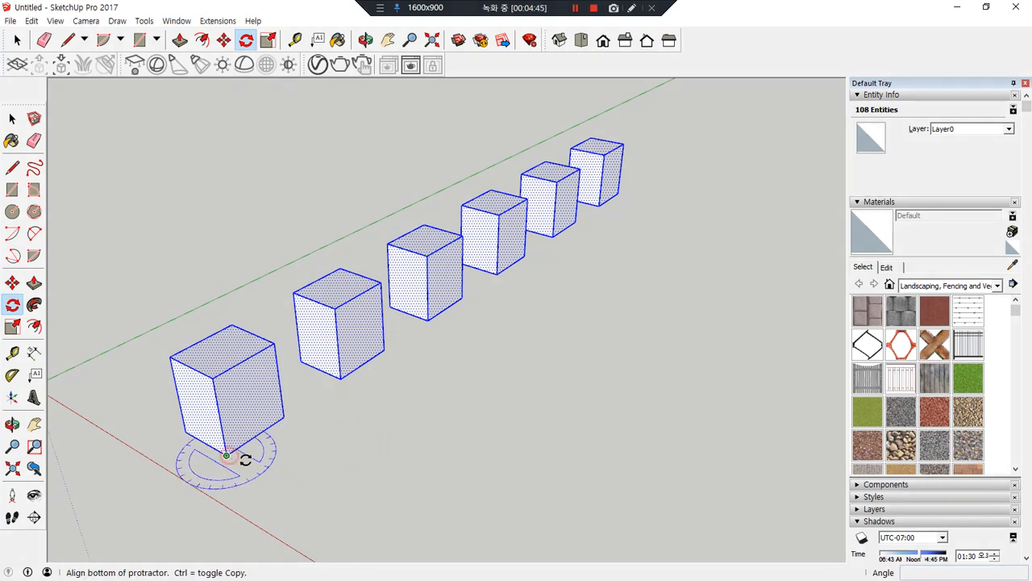
click(322, 515)
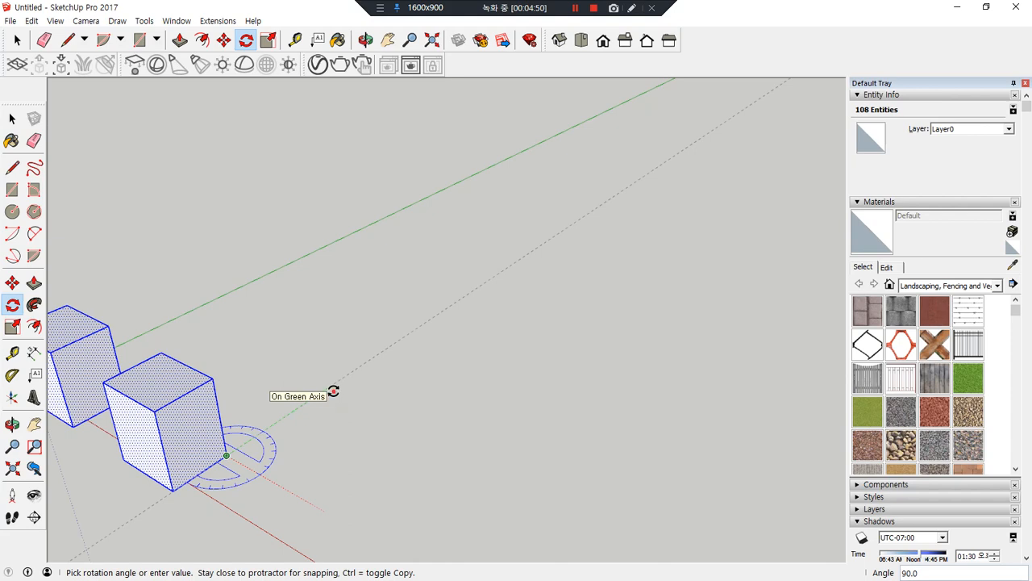
click(333, 391)
Rotate the row 180 degrees about the green axis at the end box's bottom corner.
scroll(279, 463, down, 4)
middle_drag(157, 482, 399, 438)
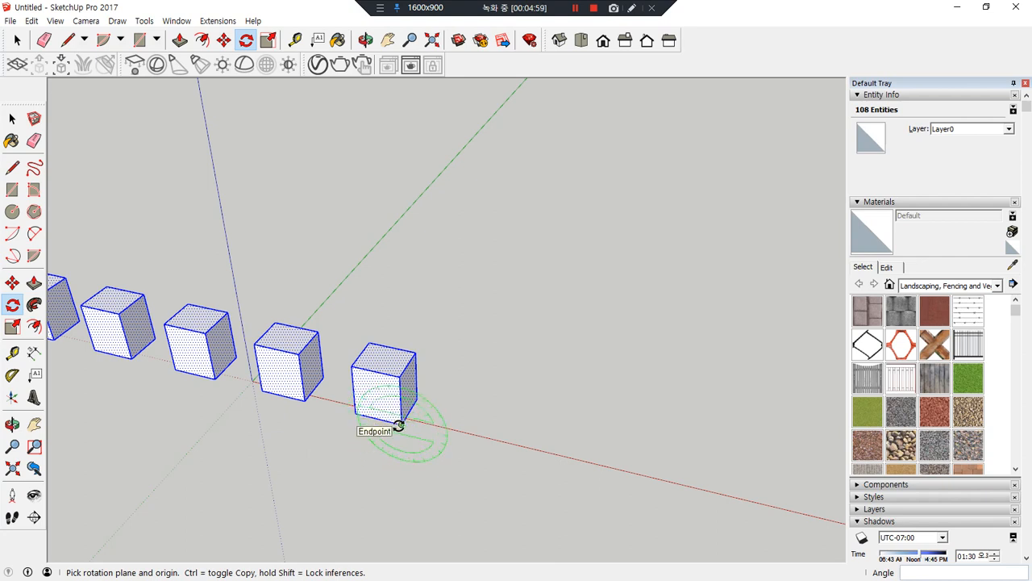
click(399, 425)
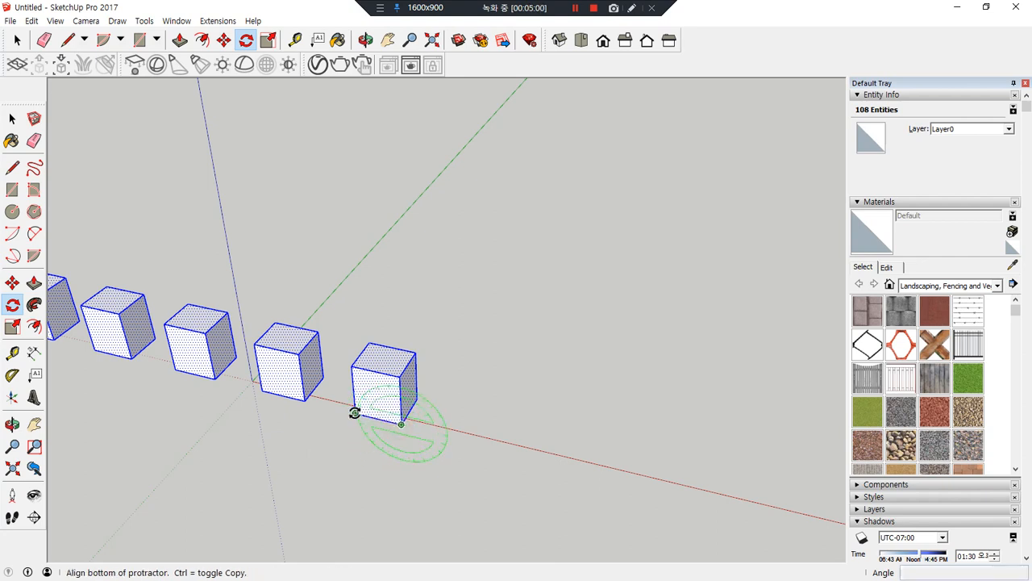
click(354, 413)
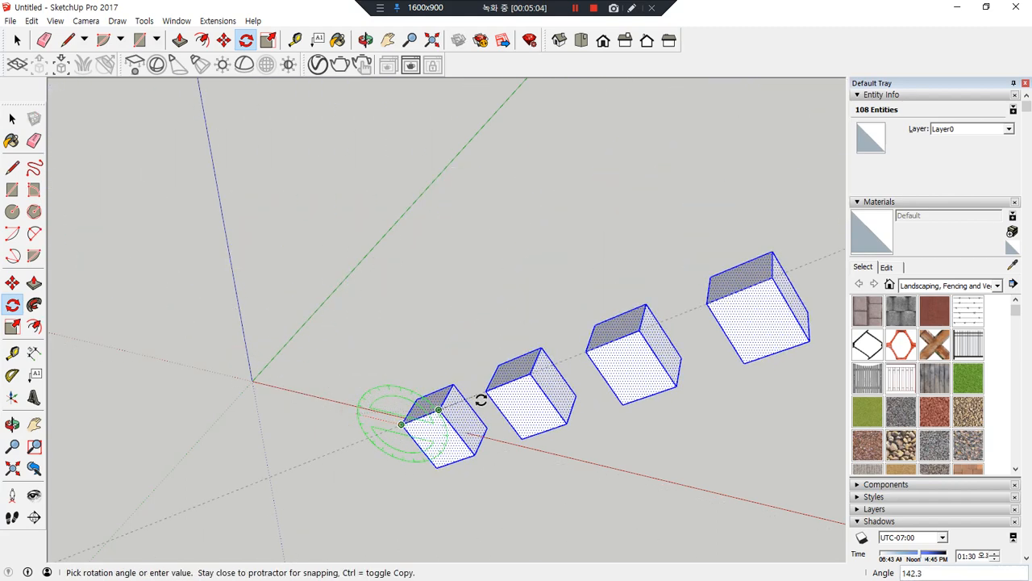
click(490, 443)
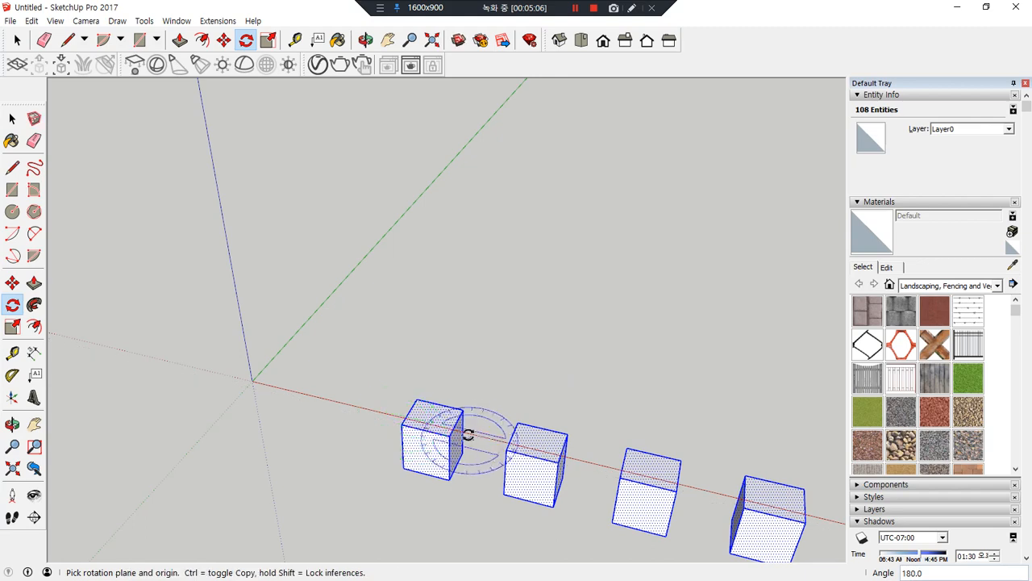
Try rotating the row about the red axis at the nearest box's bottom corner.
scroll(410, 407, down, 2)
middle_drag(607, 474, 533, 459)
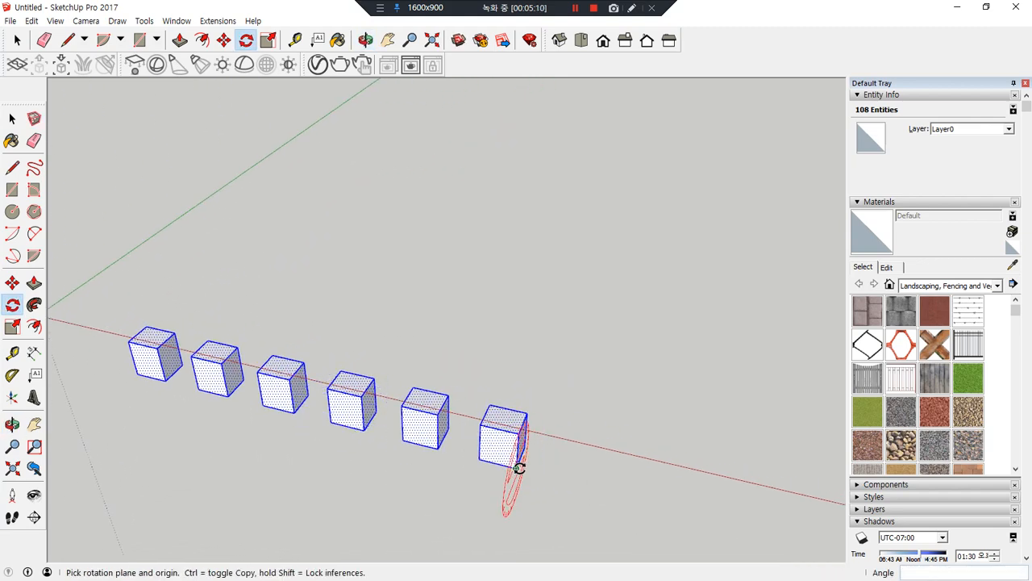
click(516, 467)
click(554, 416)
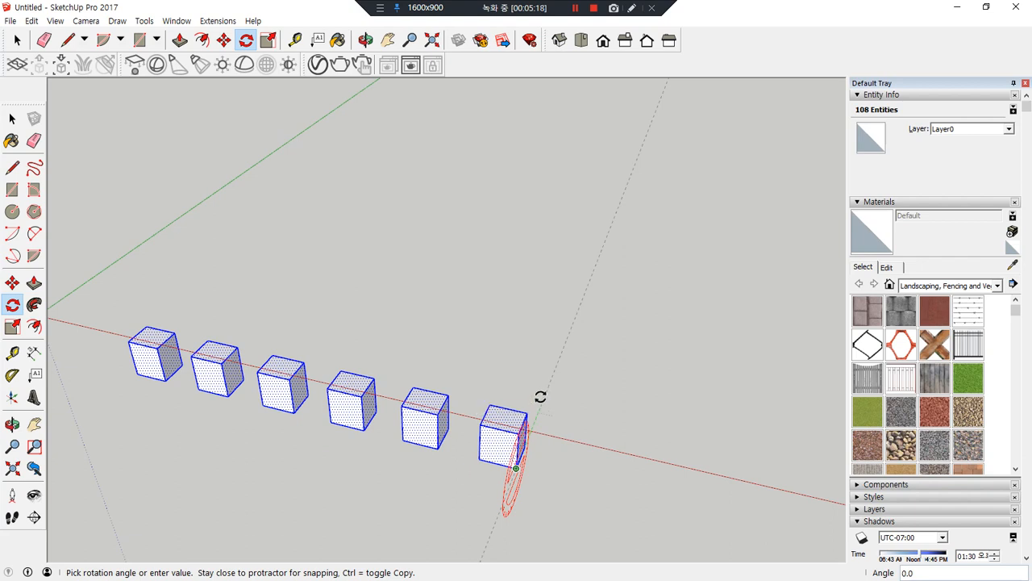
click(541, 397)
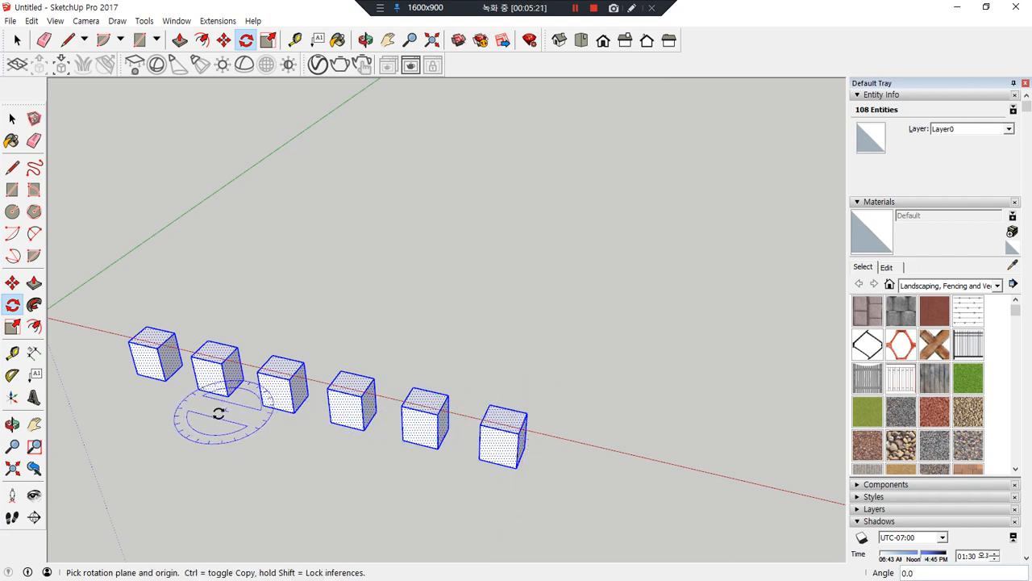
Rotate the row 90 degrees about the blue axis at the top corner of the box nearest the origin.
click(128, 341)
click(556, 446)
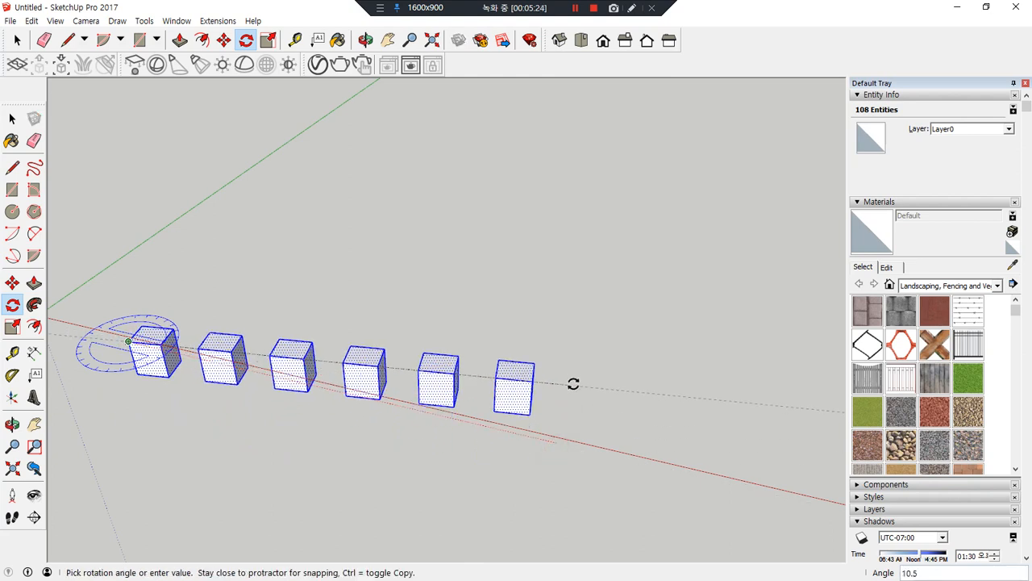
click(572, 383)
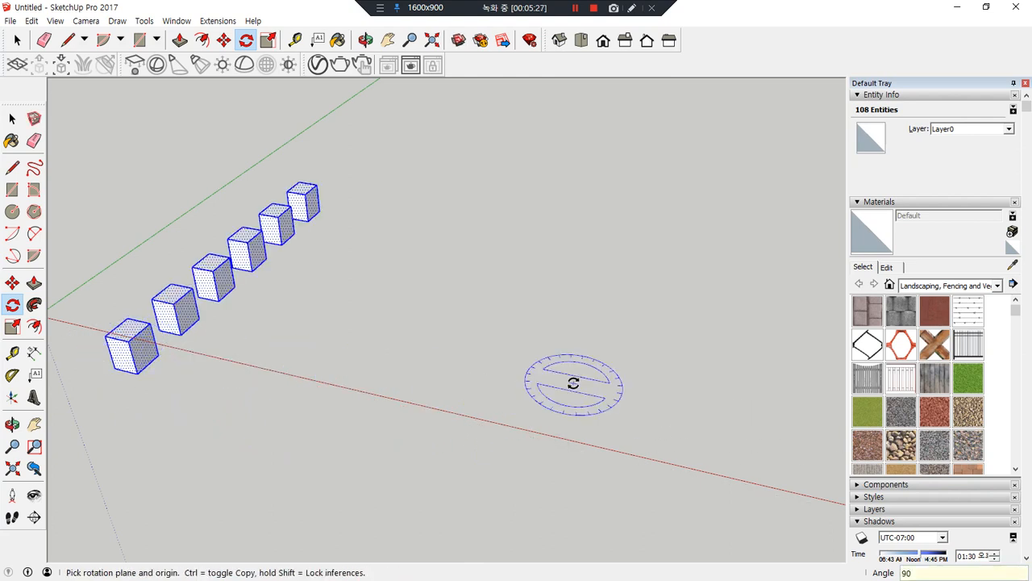
Rotate the row about 32 degrees about the red axis at the front box's bottom corner, and undo the last two rotations.
click(137, 372)
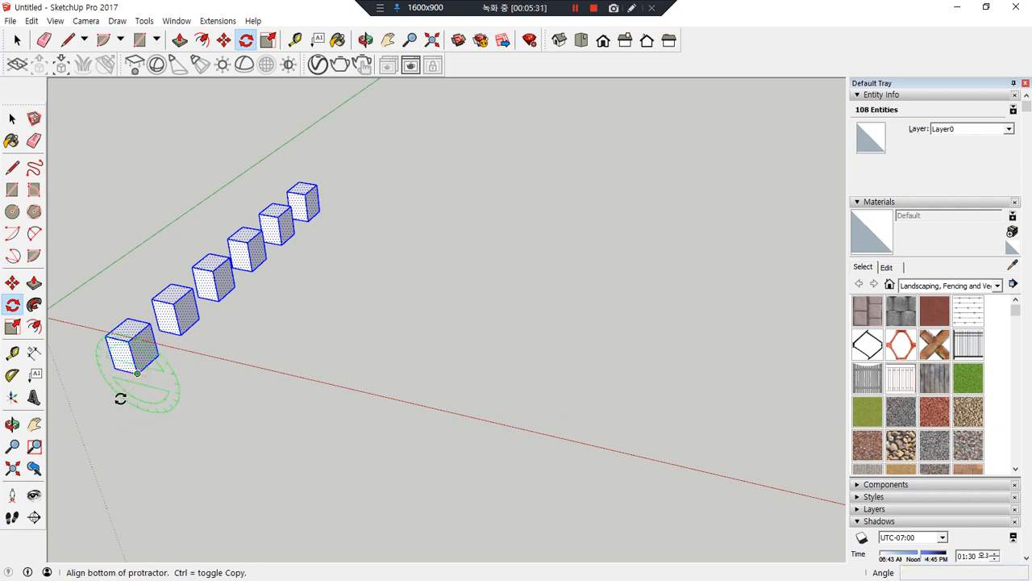
key(Escape)
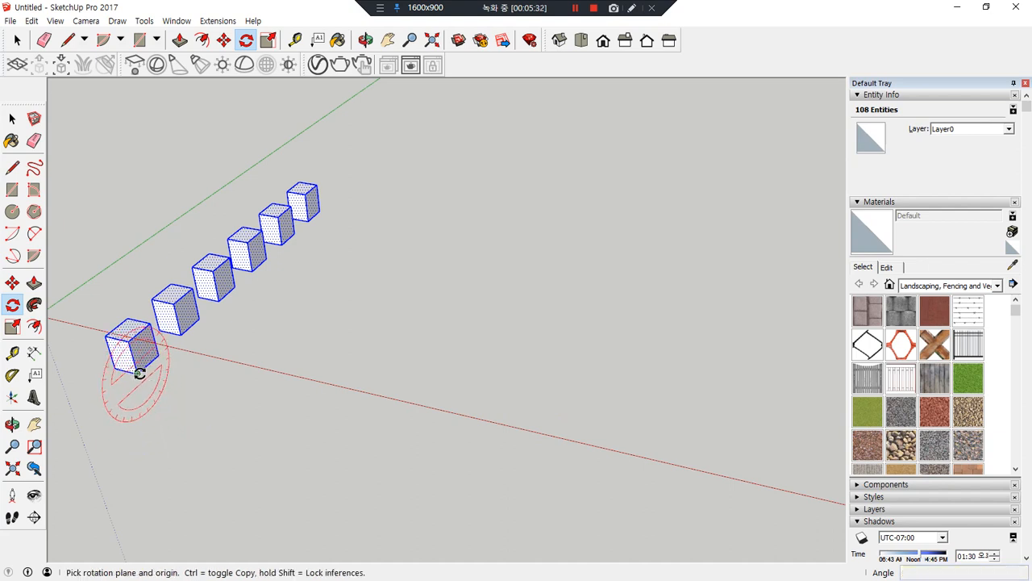
click(138, 373)
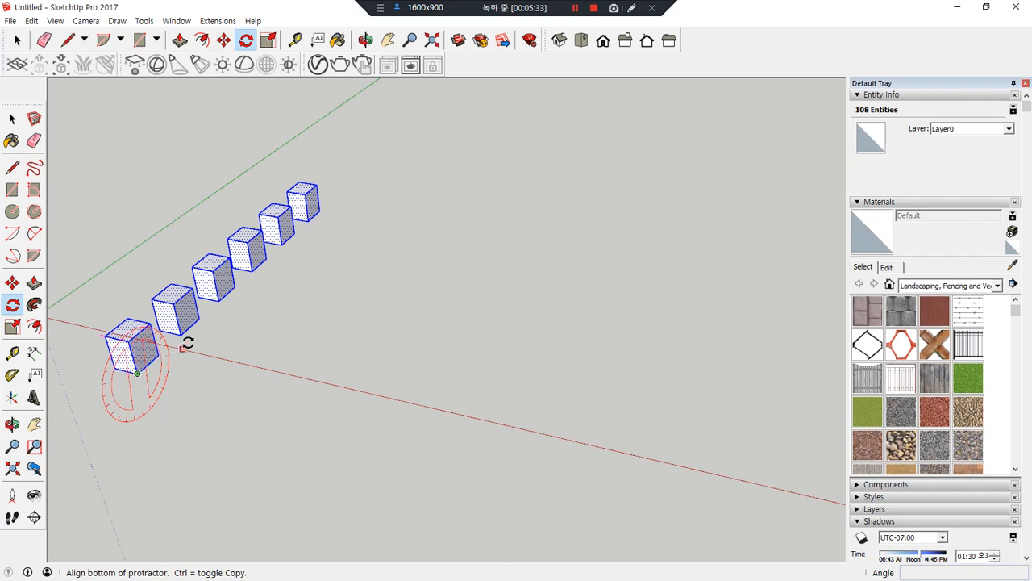
click(320, 212)
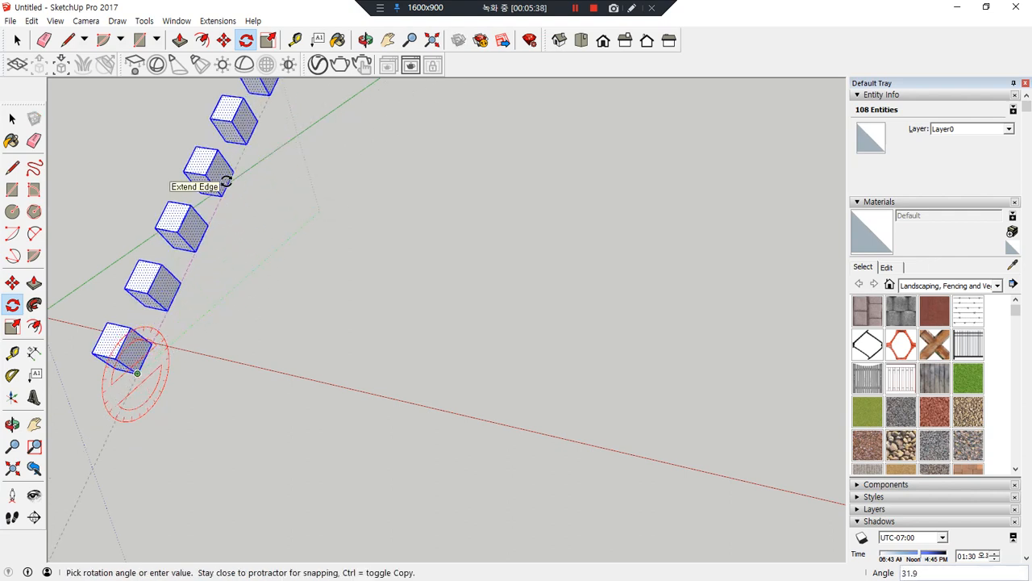
click(226, 180)
middle_drag(290, 312, 170, 373)
key(ctrl+z)
key(ctrl+z)
Rotate-copy the row in 30-degree increments about the blue axis at the first box's top corner with *5, and undo the copies.
scroll(265, 316, up, 1)
scroll(265, 318, up, 1)
click(263, 351)
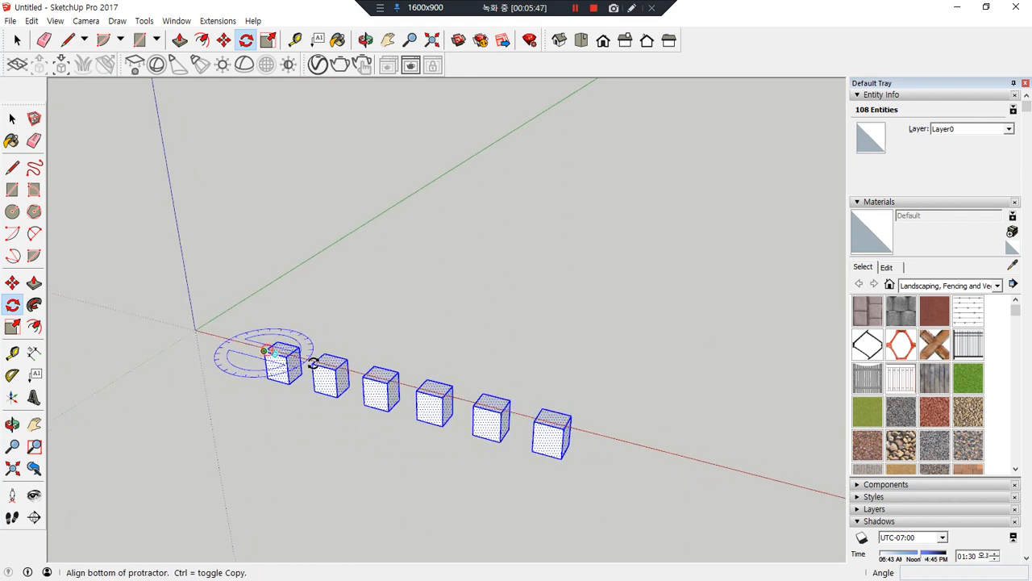
click(565, 429)
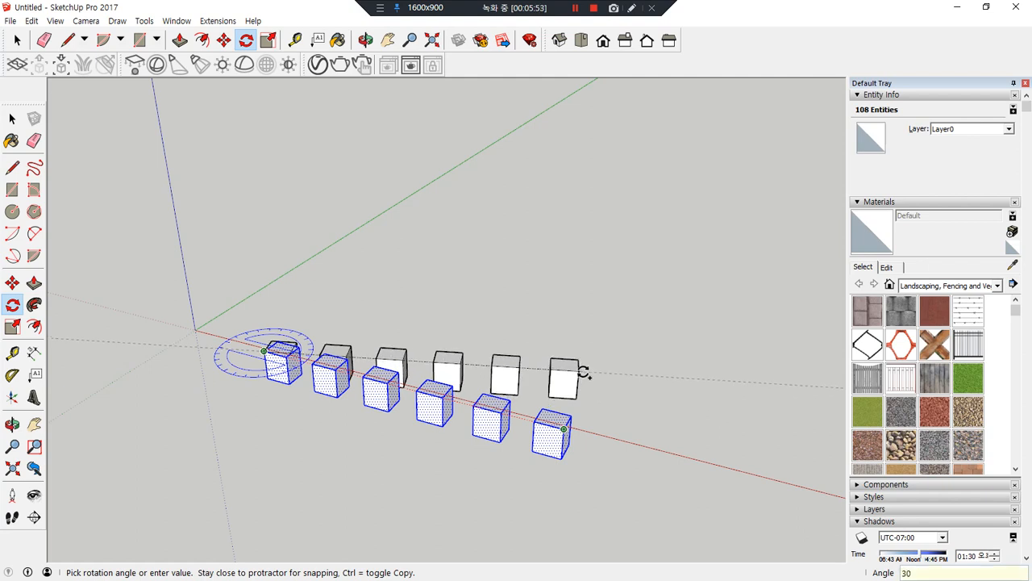
key(Return)
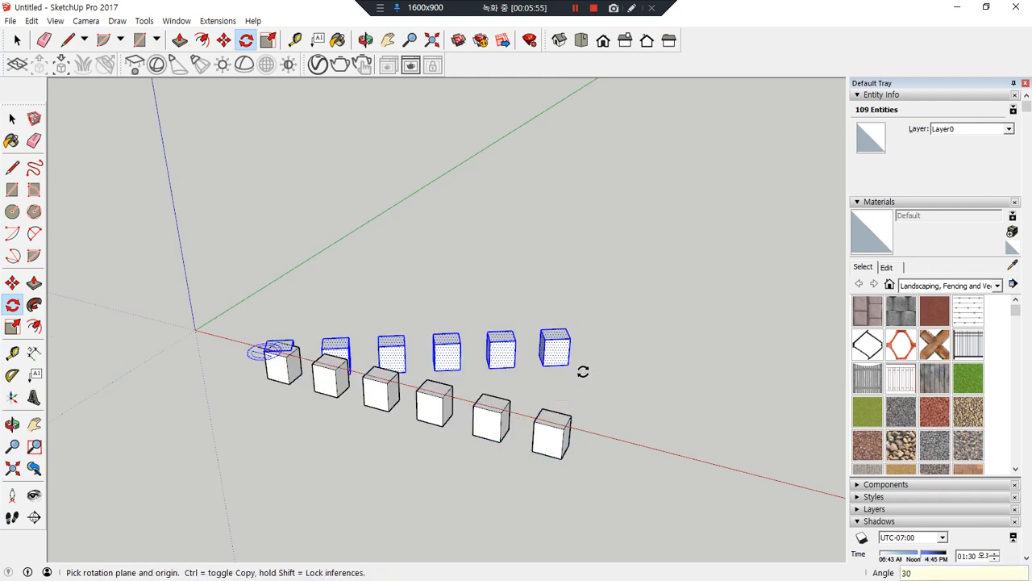
key(Return)
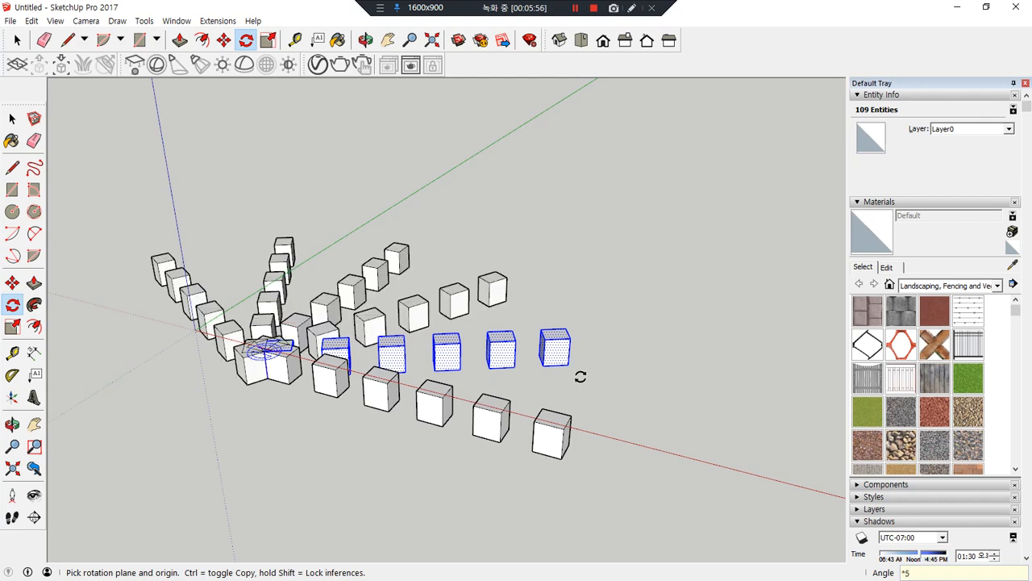
mouse_move(504, 356)
mouse_down()
mouse_move(277, 272)
mouse_move(230, 295)
mouse_move(234, 266)
mouse_up()
key(Escape)
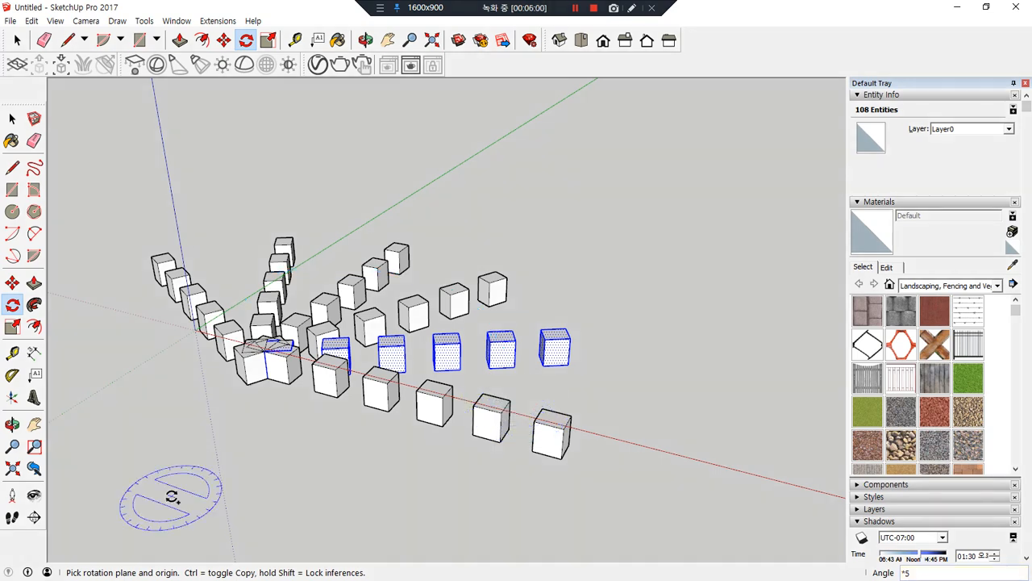
key(ctrl+z)
Select the six-box row and rotate-copy it 360 degrees about the blue axis at the first box's top corner, dividing the turn with /5.
key(space)
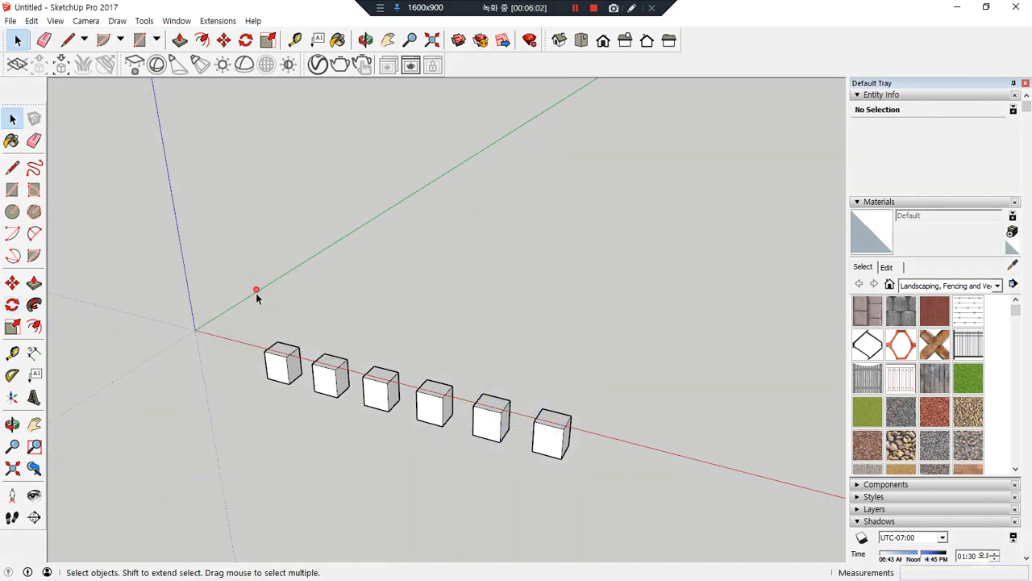
drag(255, 293, 779, 554)
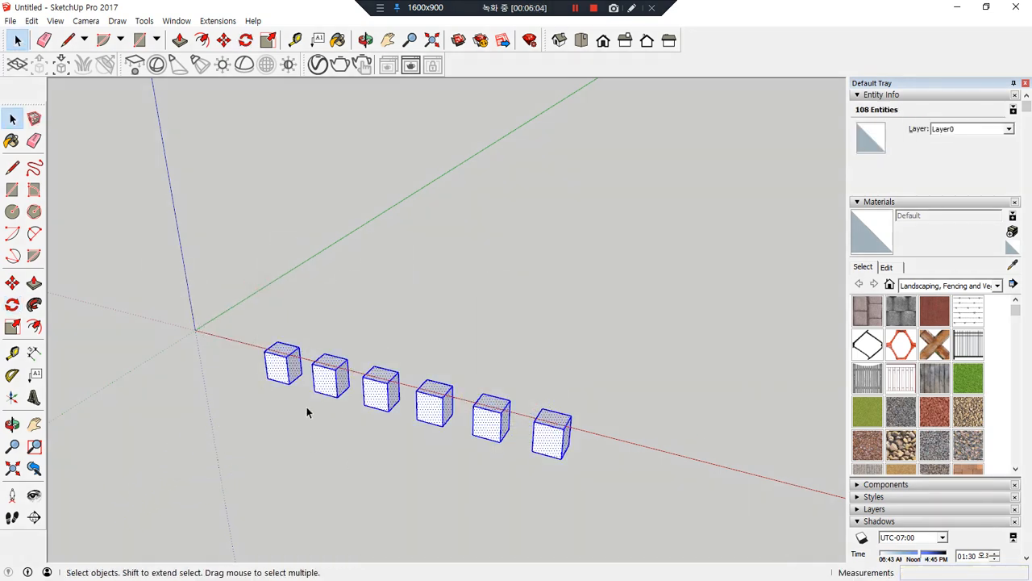
key(q)
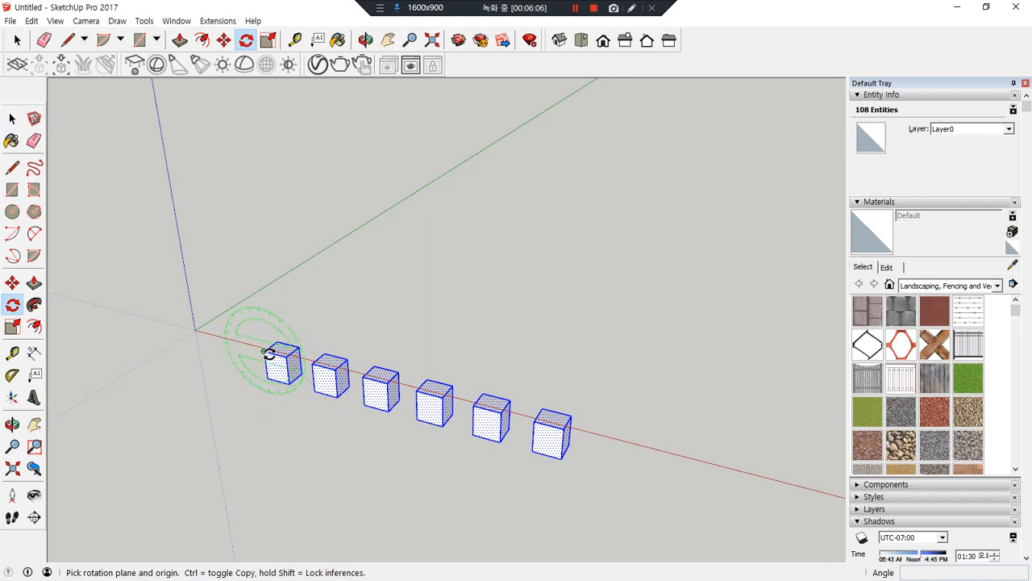
click(265, 351)
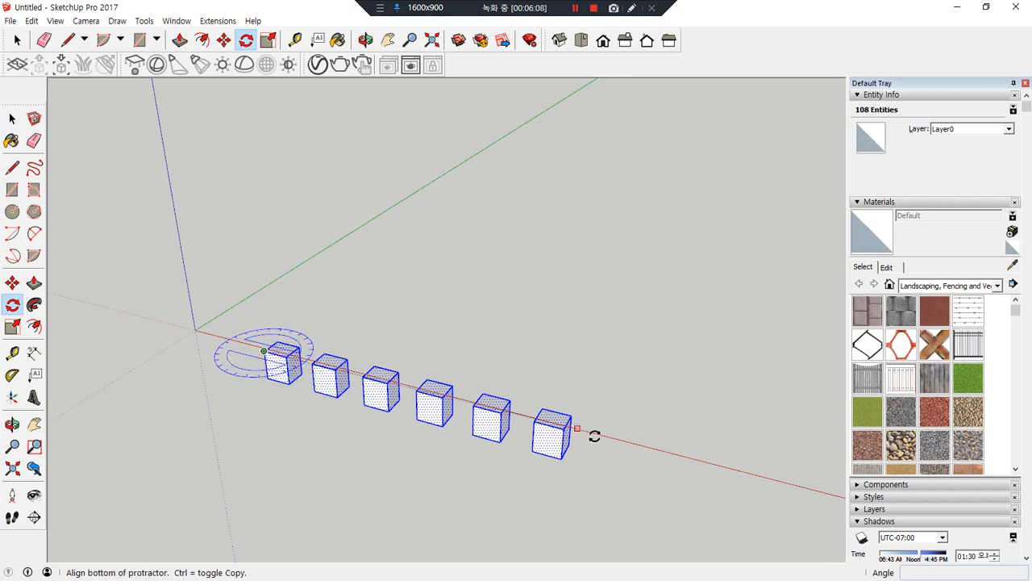
click(559, 433)
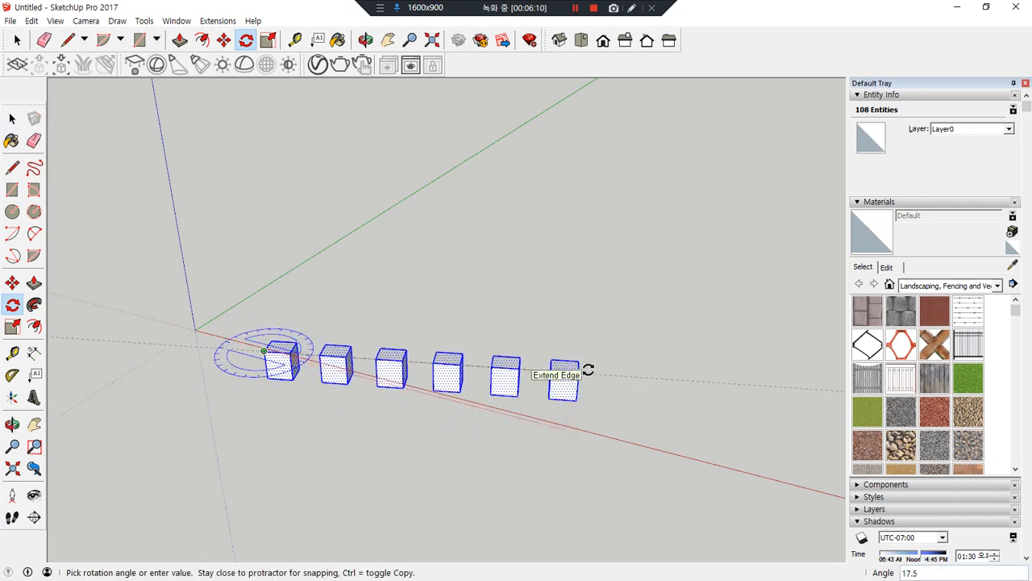
key(ctrl)
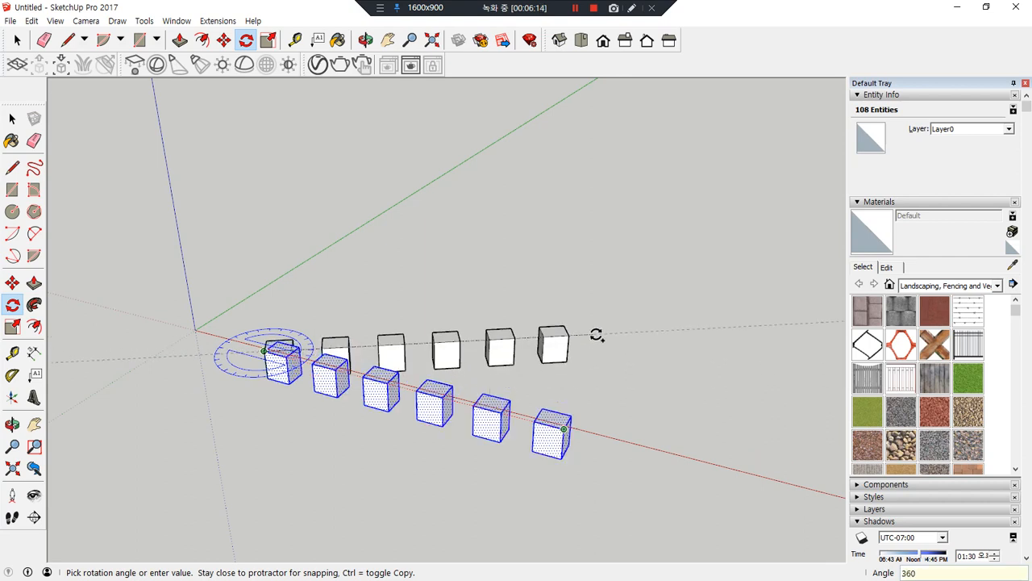
key(Escape)
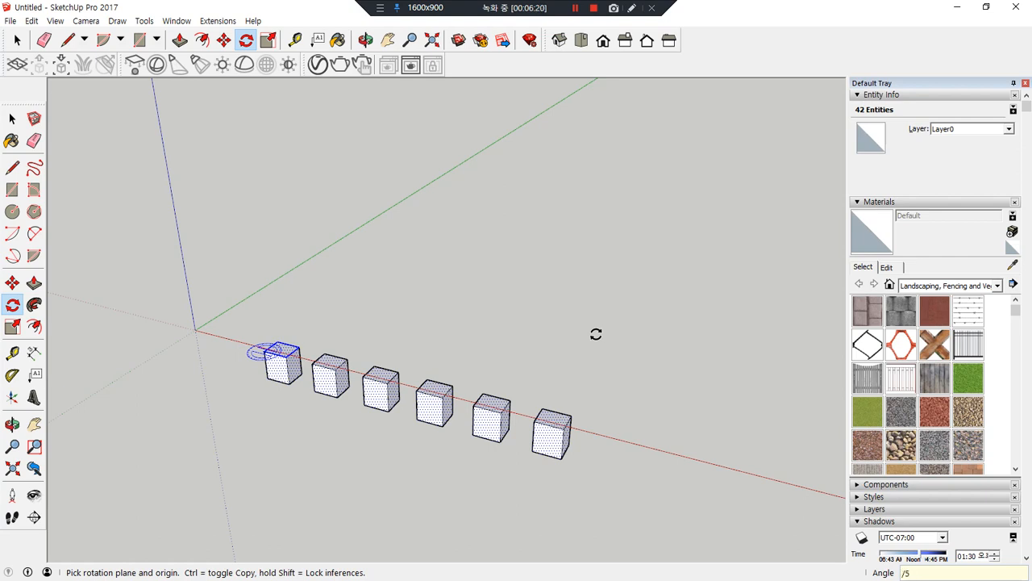
key(Return)
Clear all the boxes from the model.
middle_drag(290, 293, 320, 516)
key(q)
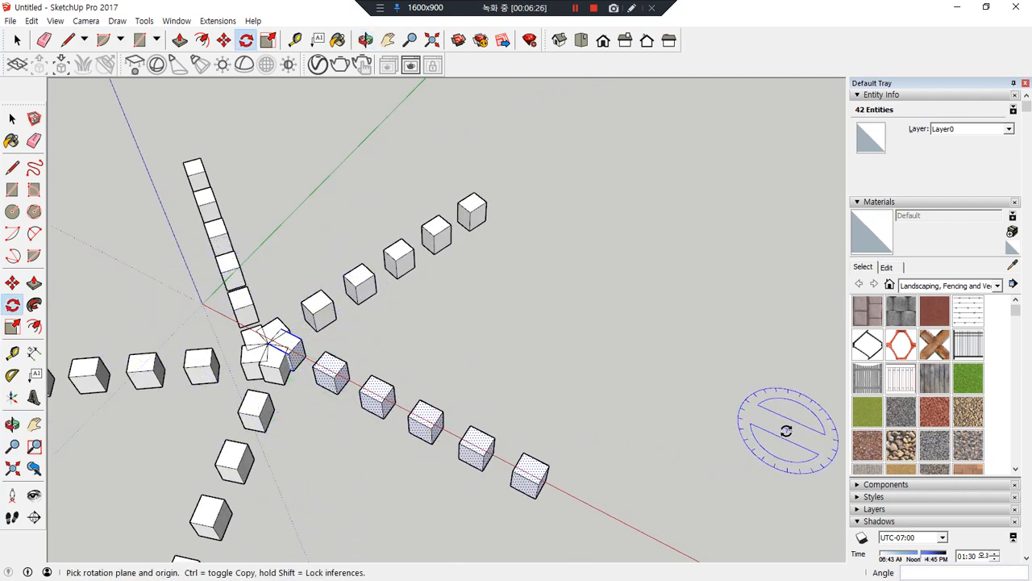
key(ctrl+z)
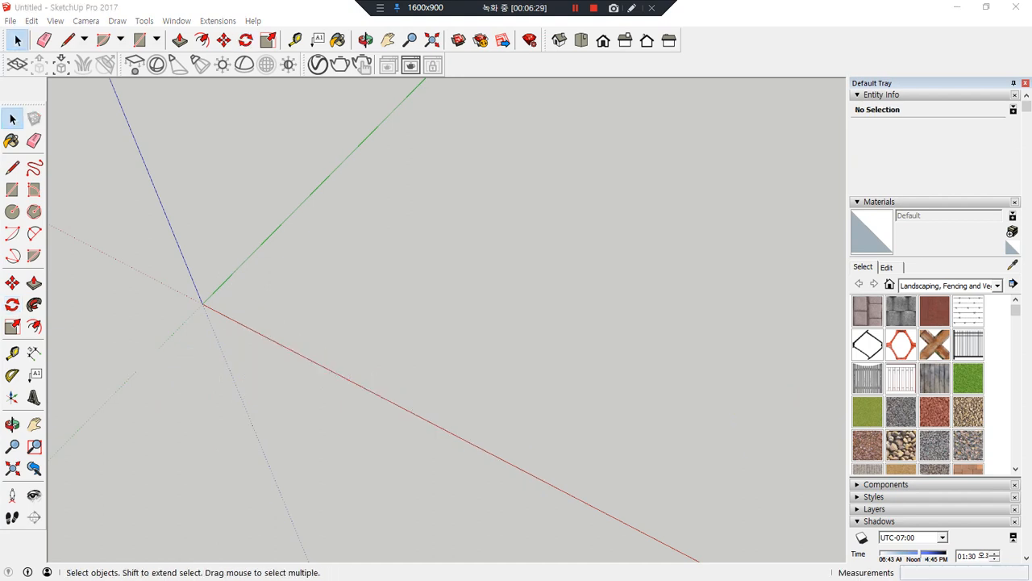
click(470, 225)
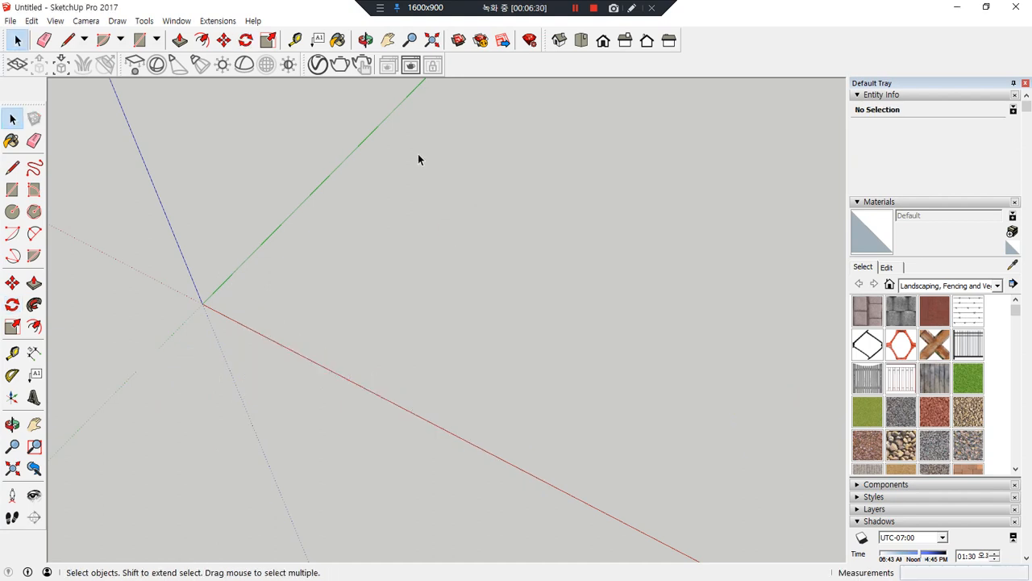
key(l)
key(space)
key(l)
click(348, 318)
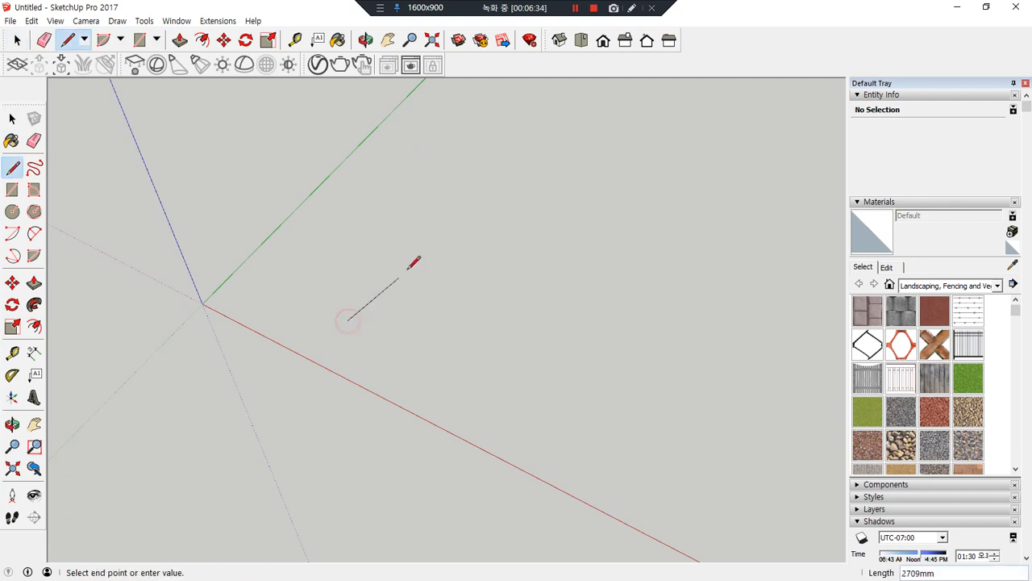
key(Escape)
Draw a flat rectangle about 2463 by 5073 mm on the ground between the red and green axes.
key(r)
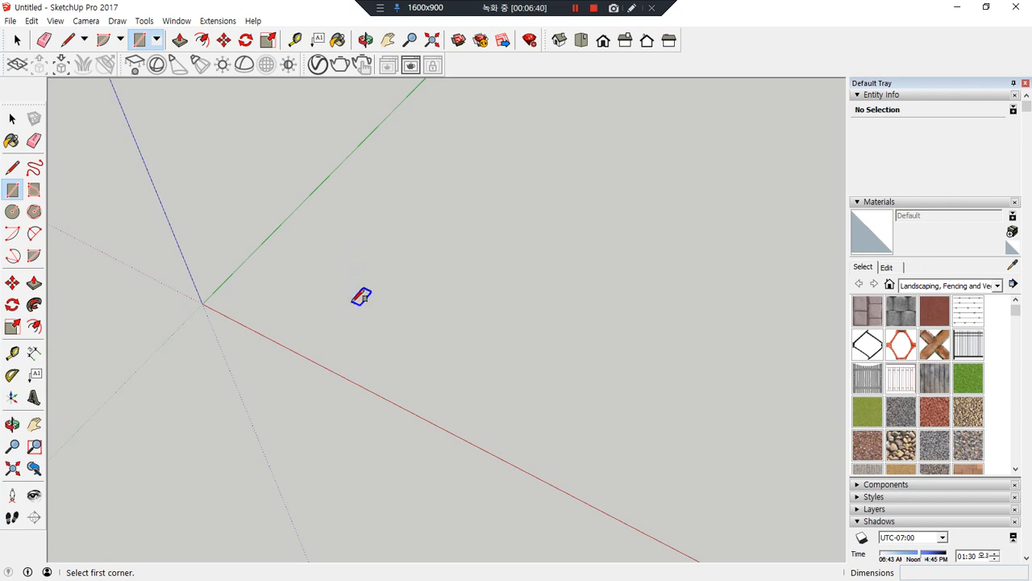
click(351, 303)
click(489, 233)
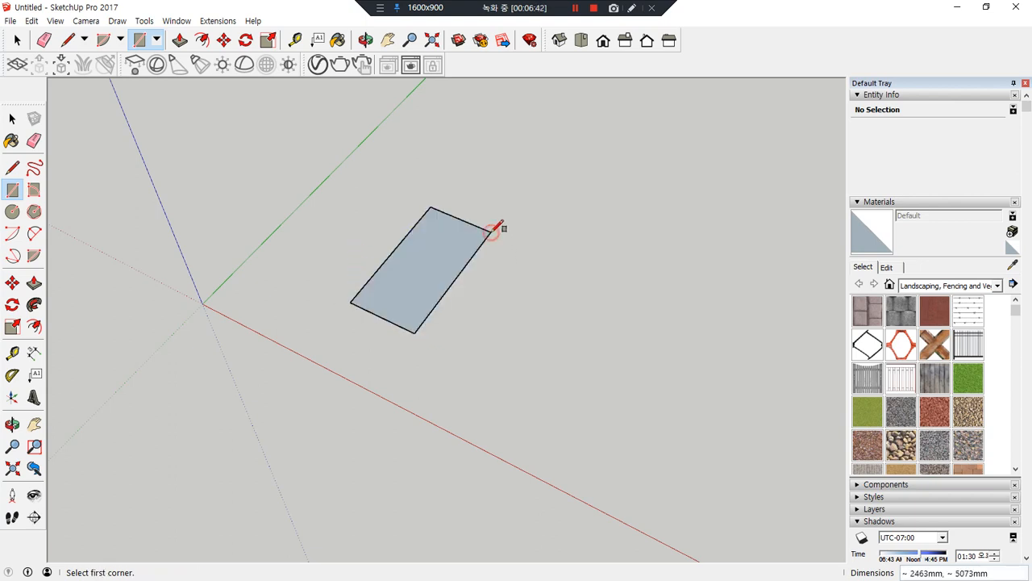
Draw an upright rectangle about 3353 by 6276 mm on the base's long edge, and another from the adjoining base corner to its top corner.
click(415, 331)
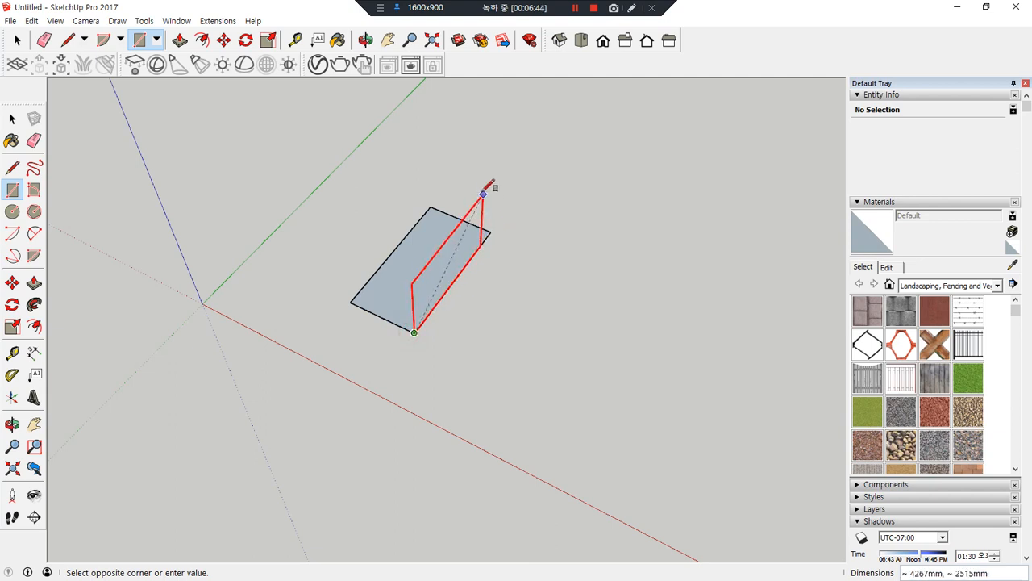
click(471, 113)
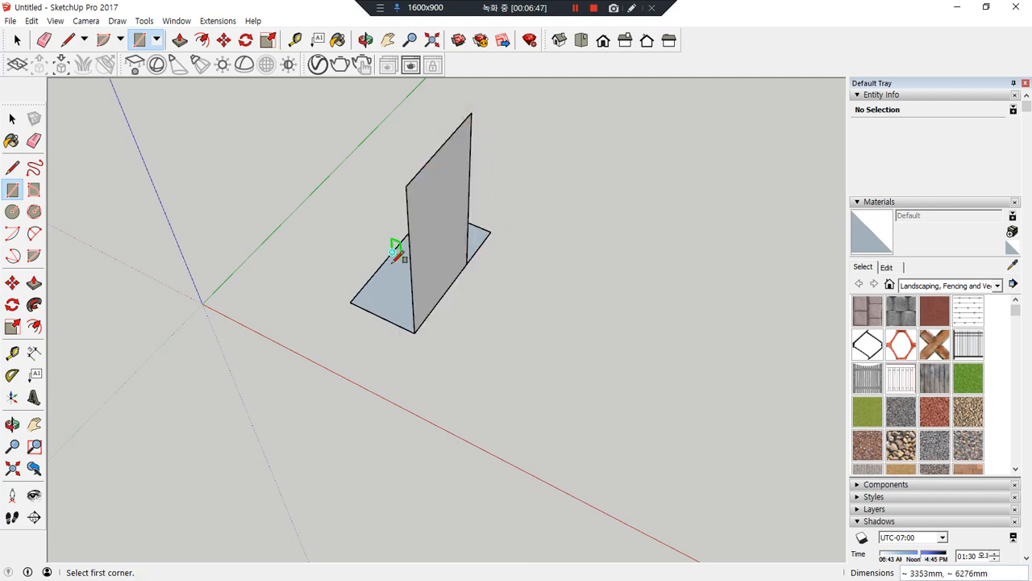
click(350, 302)
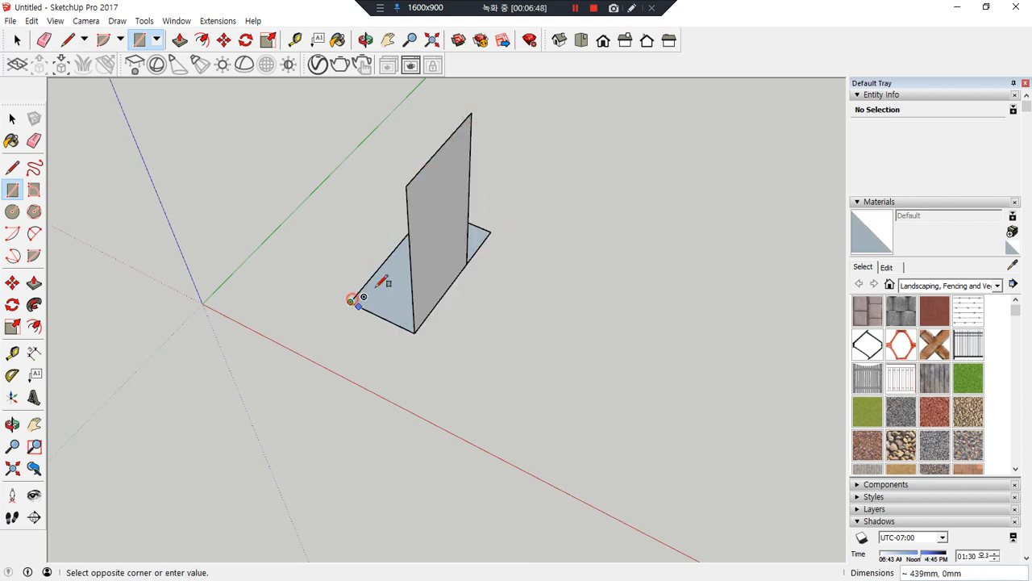
click(406, 186)
middle_drag(583, 272, 260, 284)
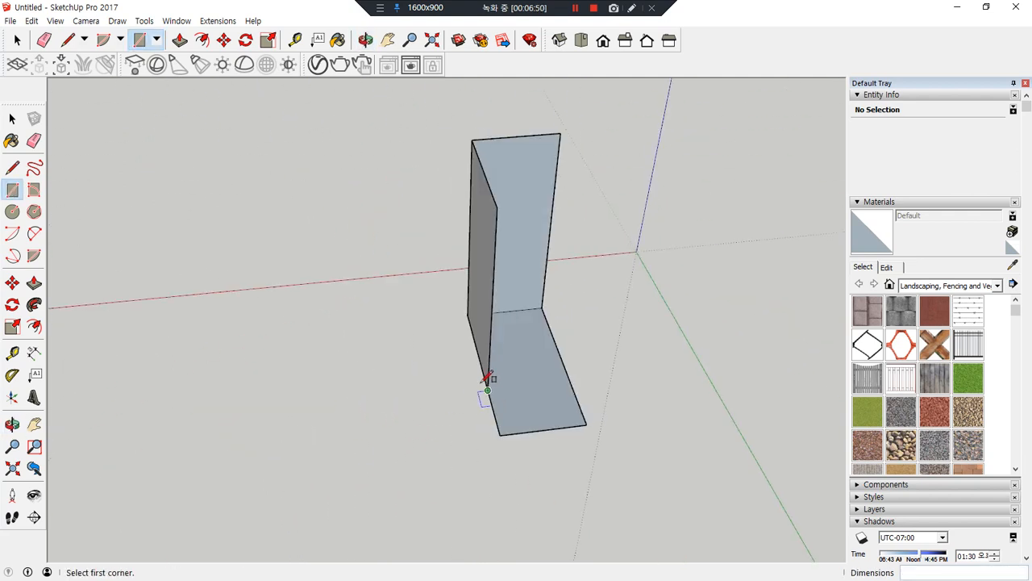
middle_drag(578, 357, 422, 392)
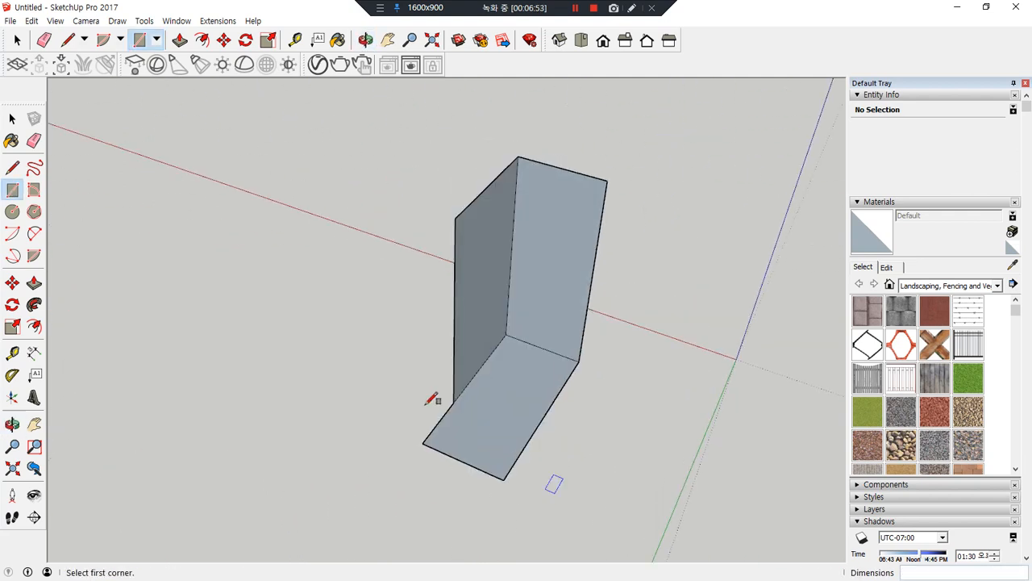
Draw an upright rectangle along the base's opposite long edge and another rising from the open end's corner.
click(503, 480)
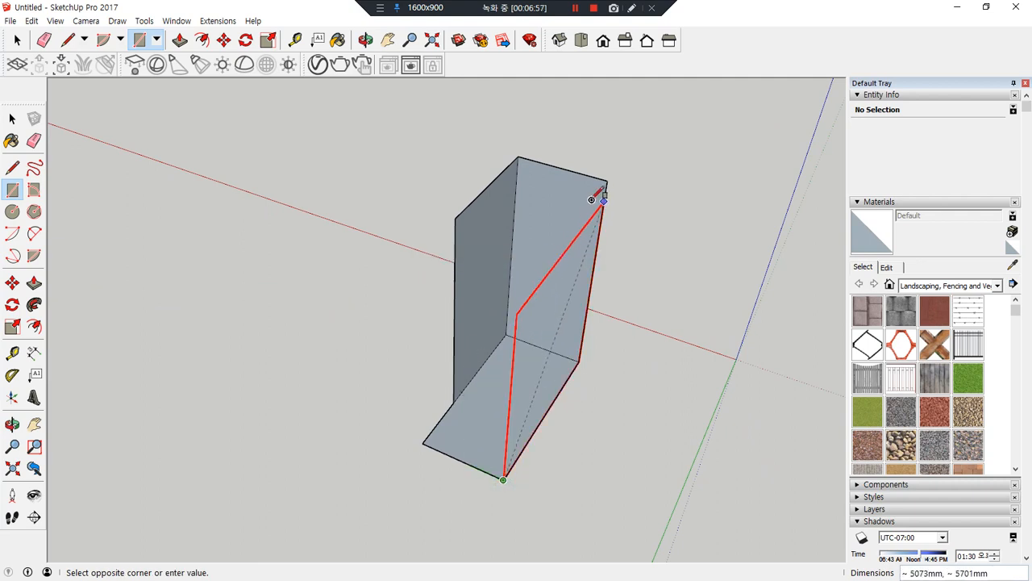
click(609, 169)
middle_drag(383, 376, 636, 387)
click(507, 427)
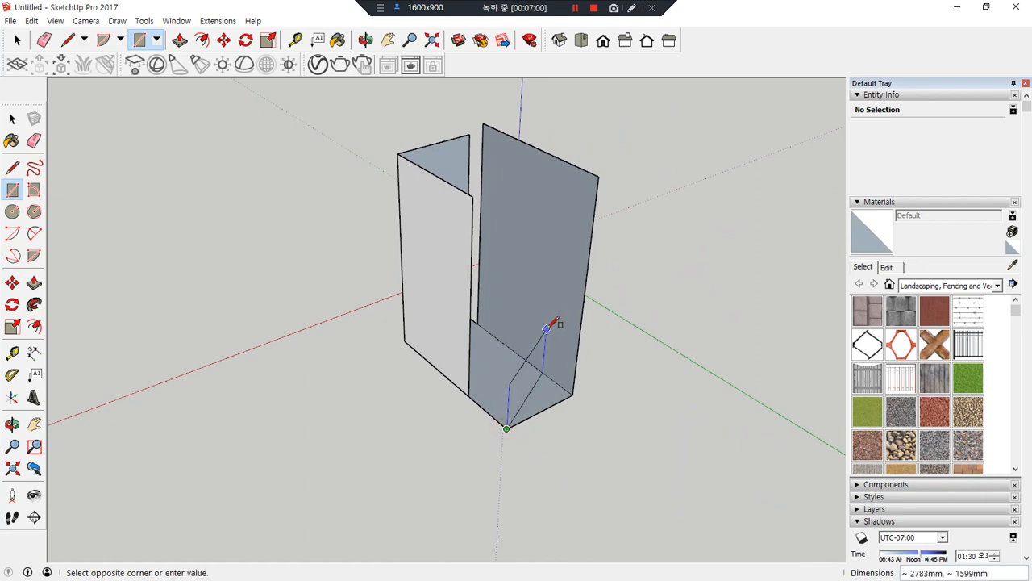
click(597, 183)
Draw two more upright rectangles from the base corners at the remaining gap, the last about 275 by 5615 mm.
middle_drag(606, 172, 547, 382)
click(543, 396)
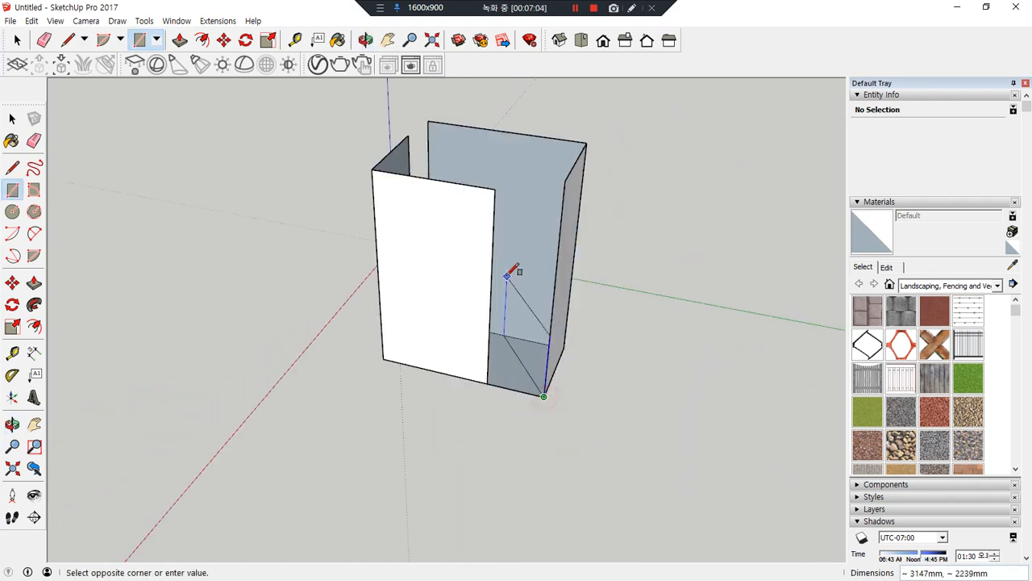
click(495, 188)
middle_drag(495, 187, 537, 341)
click(415, 433)
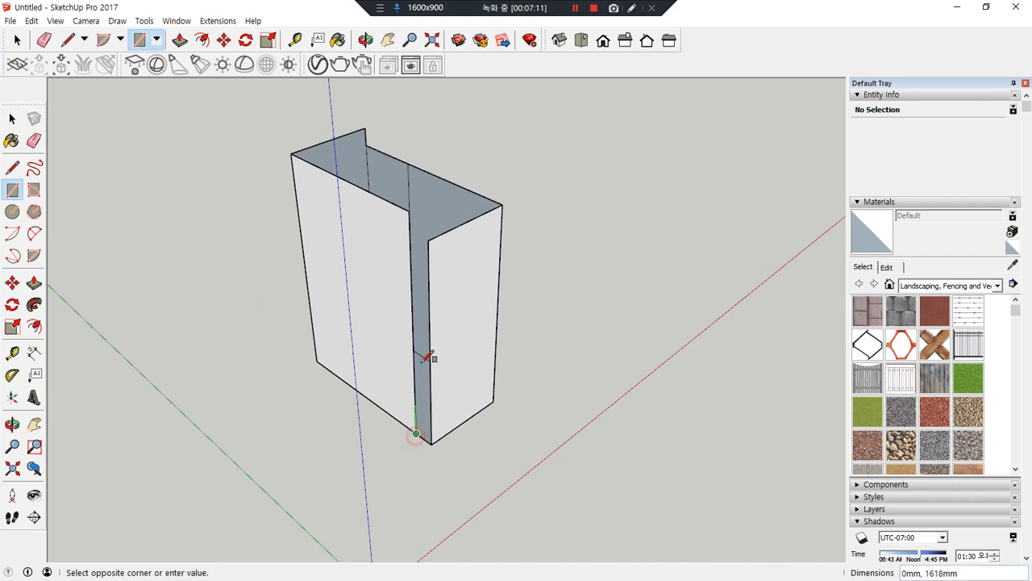
click(428, 239)
Draw a large circle on the wide outer wall and a smaller circle on the adjoining narrow wall.
click(13, 213)
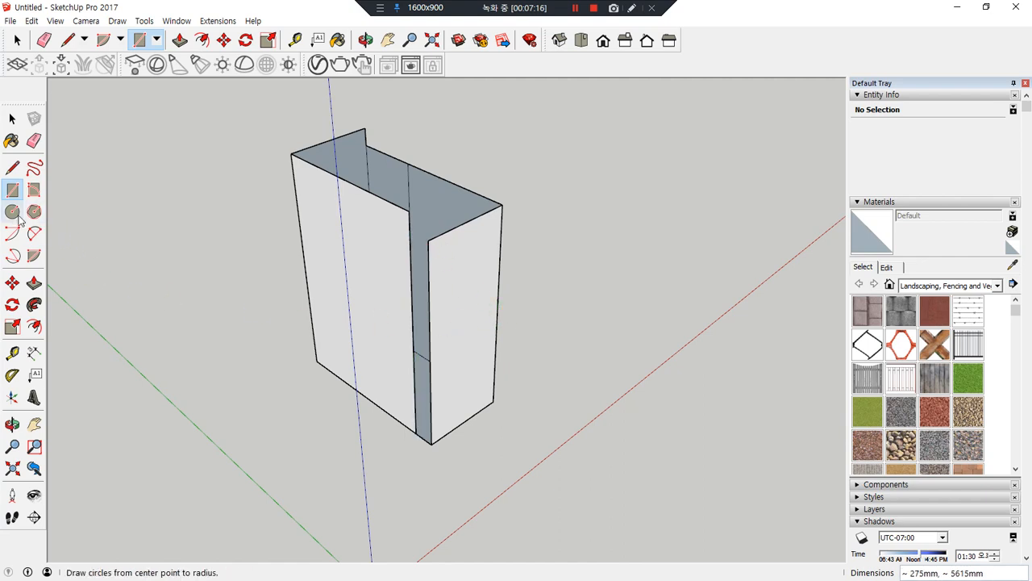
middle_drag(292, 344, 416, 378)
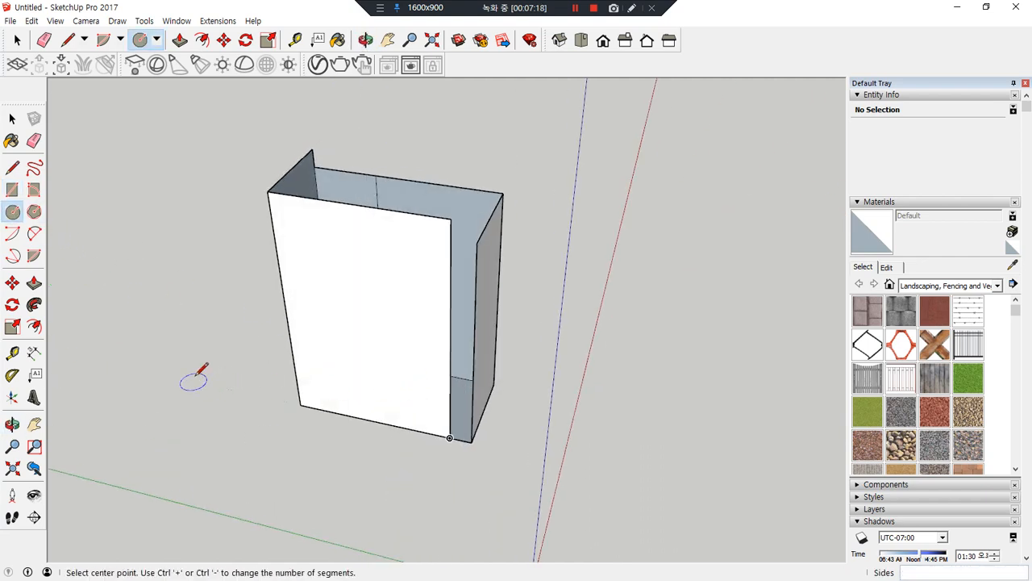
click(362, 338)
click(373, 297)
middle_drag(258, 358, 513, 346)
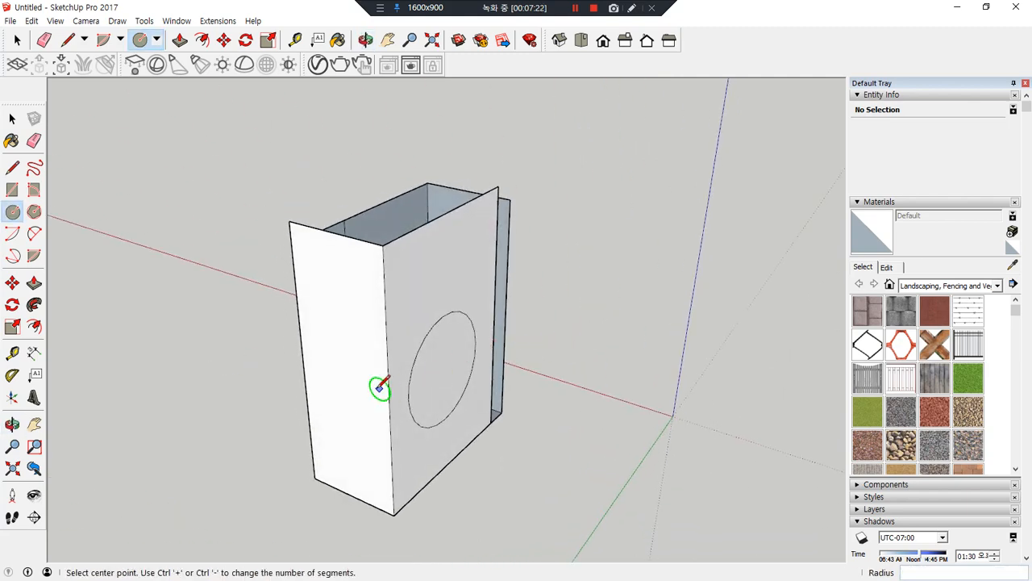
click(342, 379)
click(343, 352)
Draw a circle on the underside of the base.
middle_drag(261, 366, 256, 168)
click(390, 457)
click(359, 427)
Lock the Circle tool's plane to the red axis and draw a circle starting from the narrow wall's inner face.
mouse_move(357, 299)
middle_down()
mouse_move(262, 535)
mouse_move(327, 374)
mouse_move(177, 341)
middle_up()
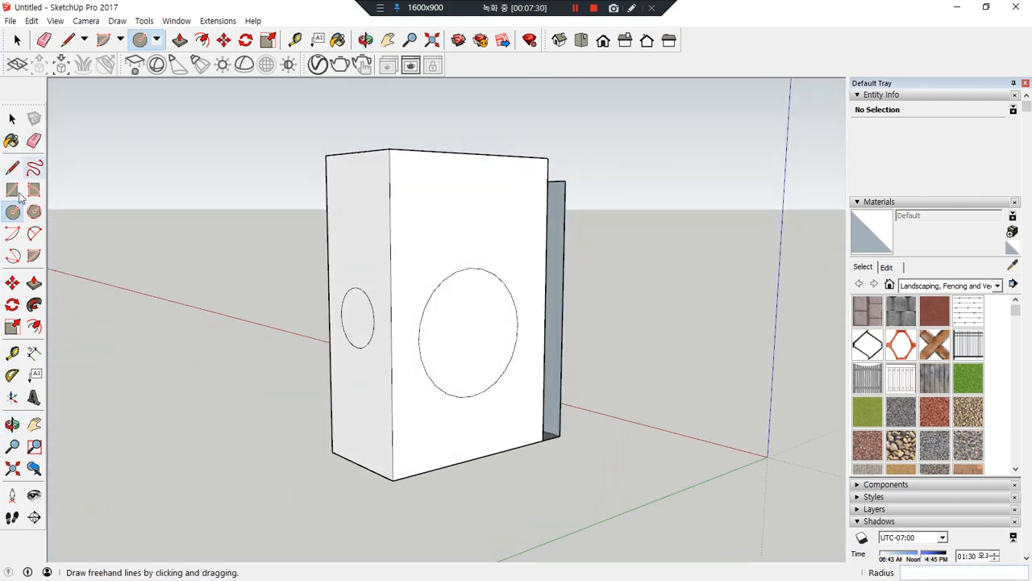
key(Right)
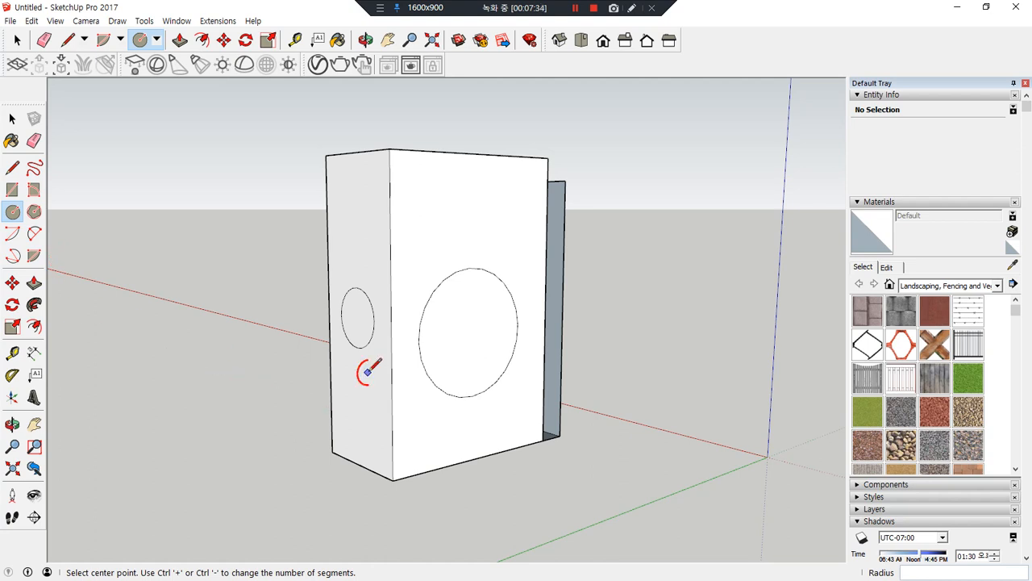
key(Right)
middle_drag(443, 380, 450, 203)
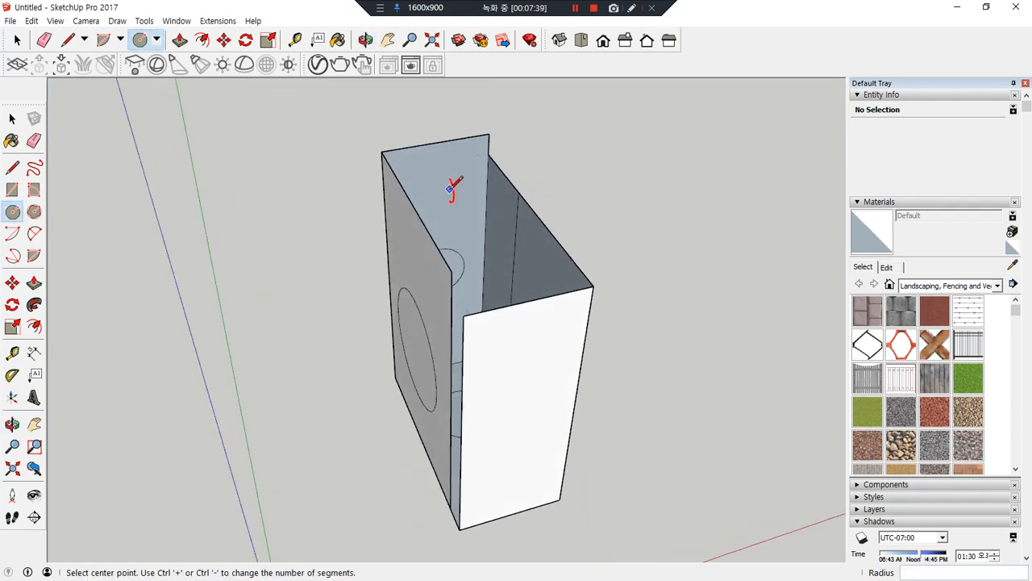
click(452, 213)
click(461, 178)
middle_drag(462, 178, 355, 313)
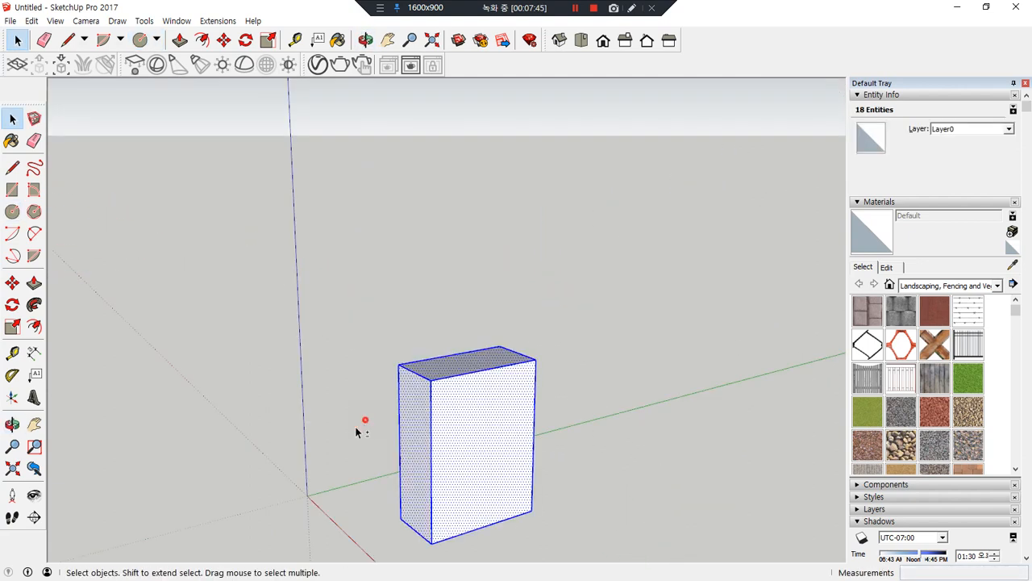
Stretch the selected box along the red axis from its front face grip with the Scale tool.
click(12, 328)
middle_drag(518, 495, 247, 479)
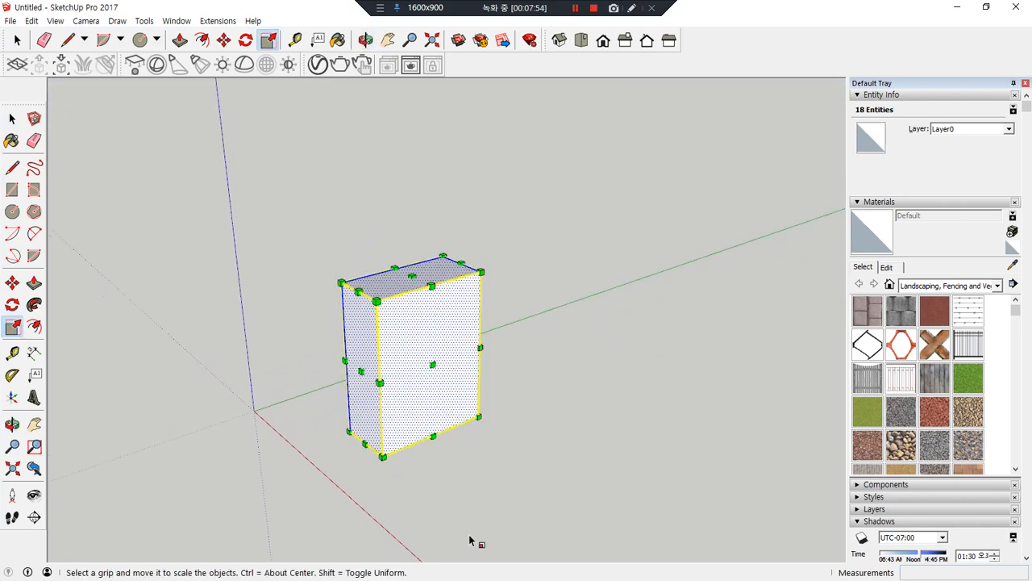
drag(433, 365, 526, 425)
mouse_move(526, 425)
middle_down()
mouse_move(410, 417)
mouse_move(685, 414)
mouse_move(417, 426)
mouse_move(538, 434)
middle_up()
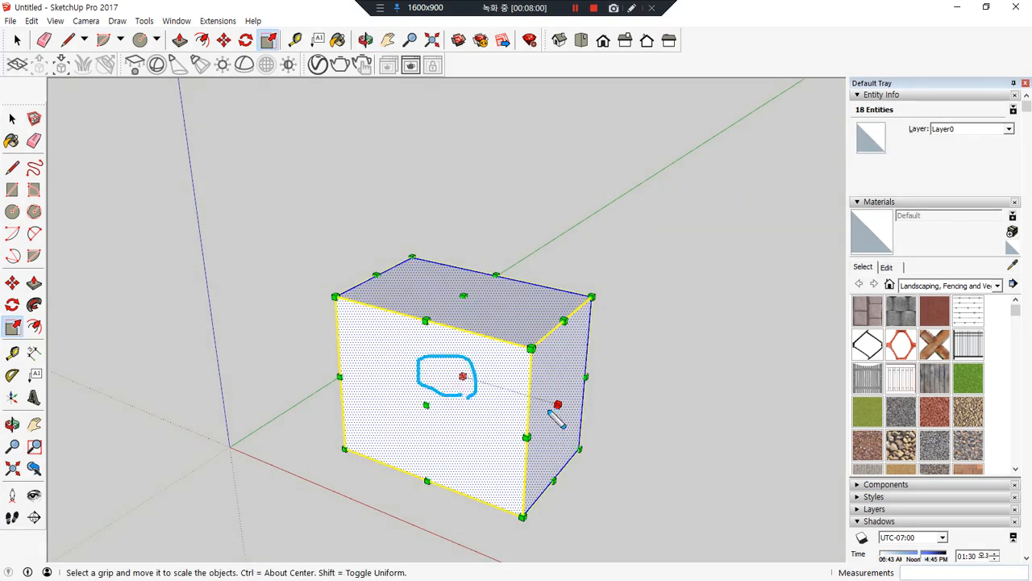
Scale the box along the red axis about its center by about 0.50 and about 2.25, and shrink it back again.
drag(558, 406, 507, 392)
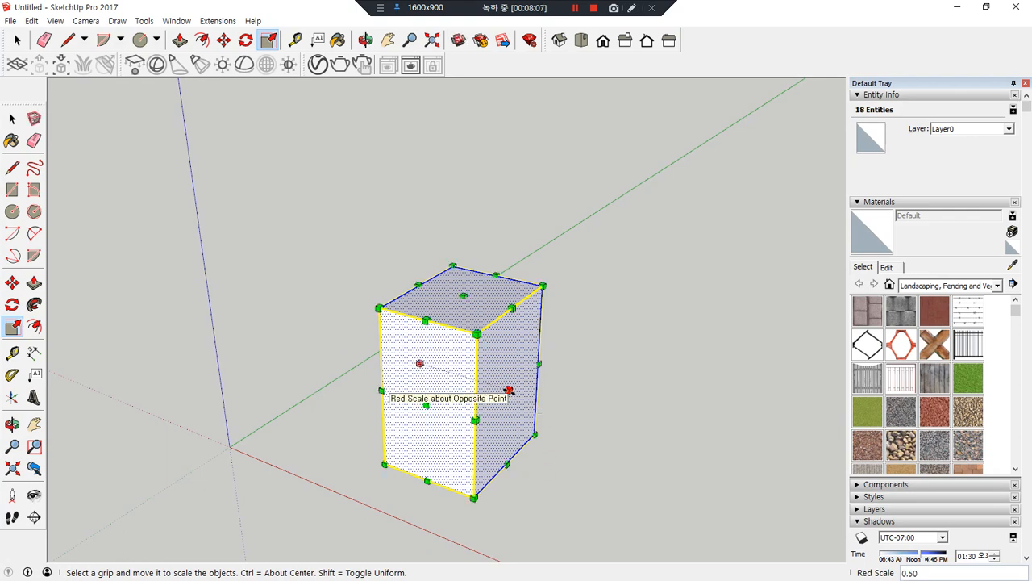
ctrl+drag(509, 390, 562, 433)
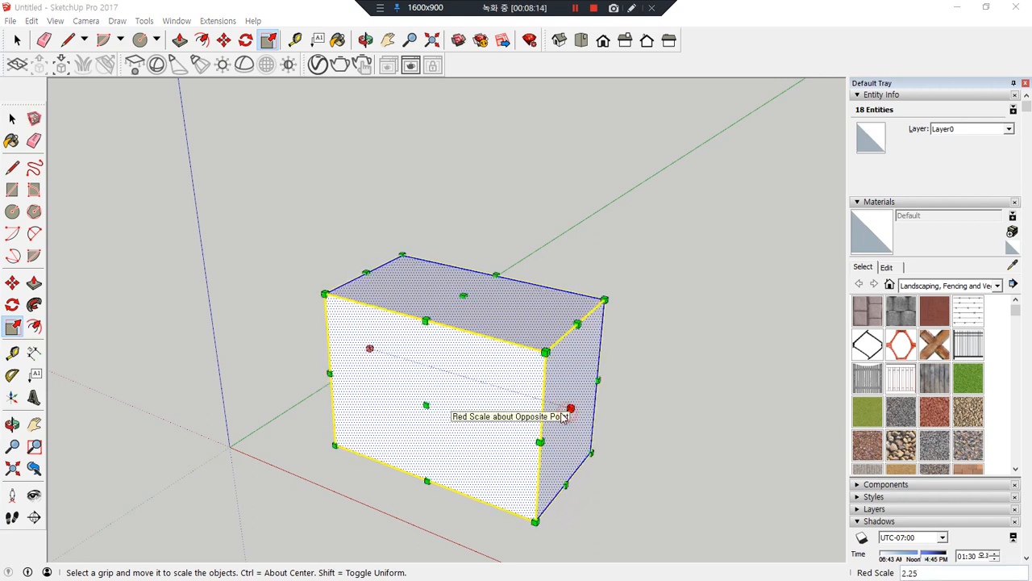
drag(571, 408, 473, 379)
middle_drag(269, 397, 584, 358)
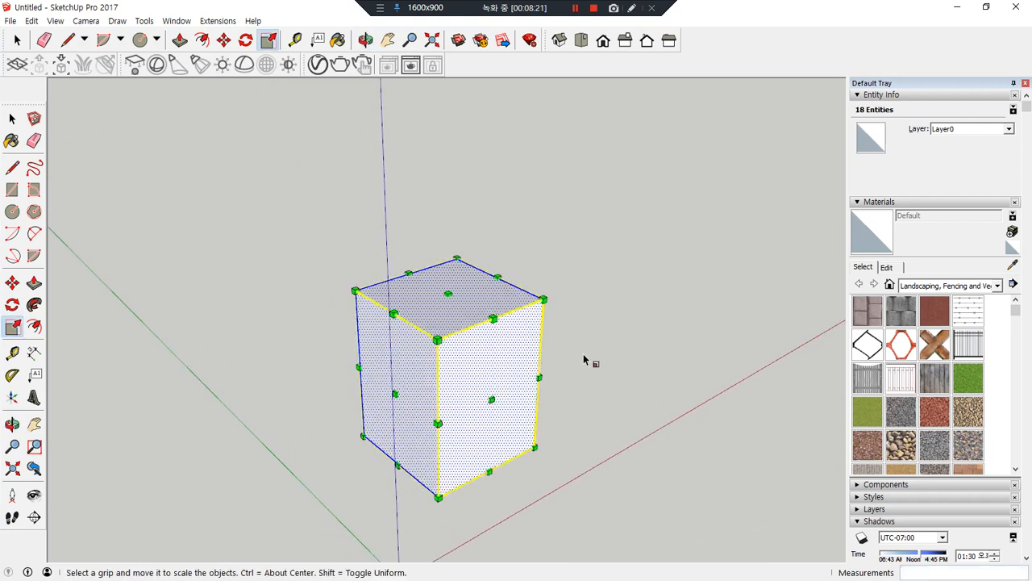
Scale the box uniformly by 2 from a top corner grip, and rescale it from the same corner with factors 05,05,0.8.
drag(547, 295, 574, 300)
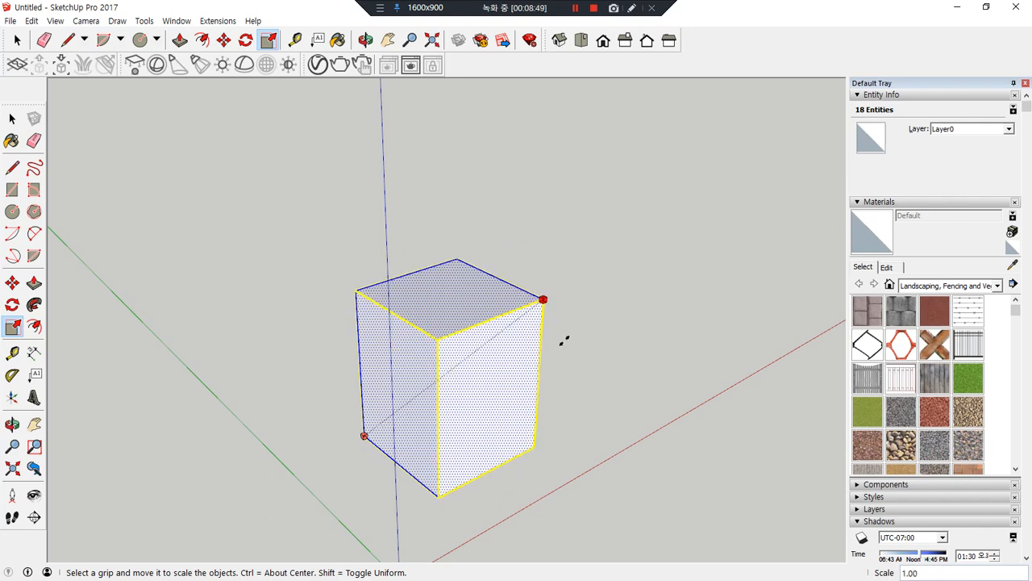
key(Return)
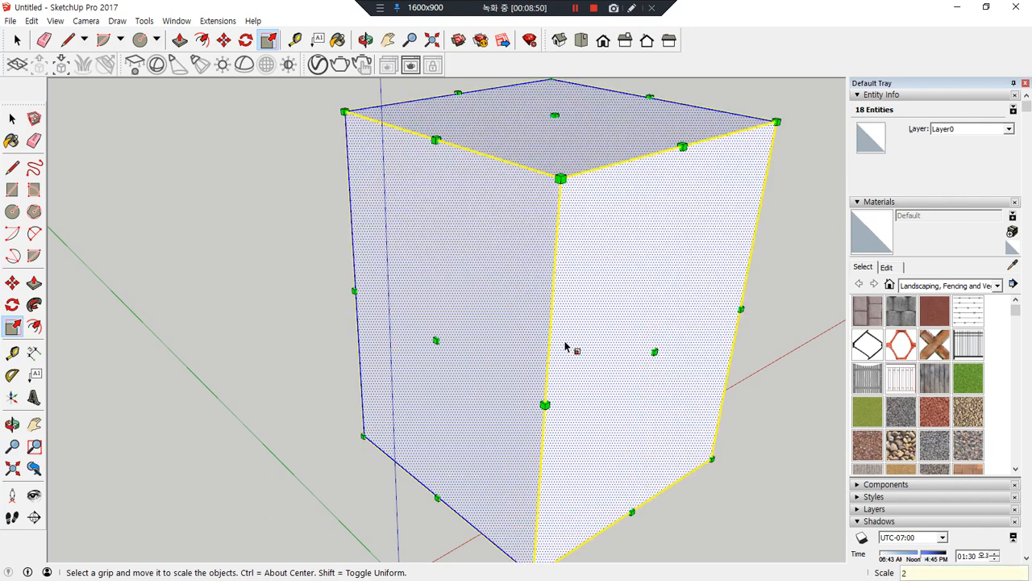
drag(776, 122, 721, 156)
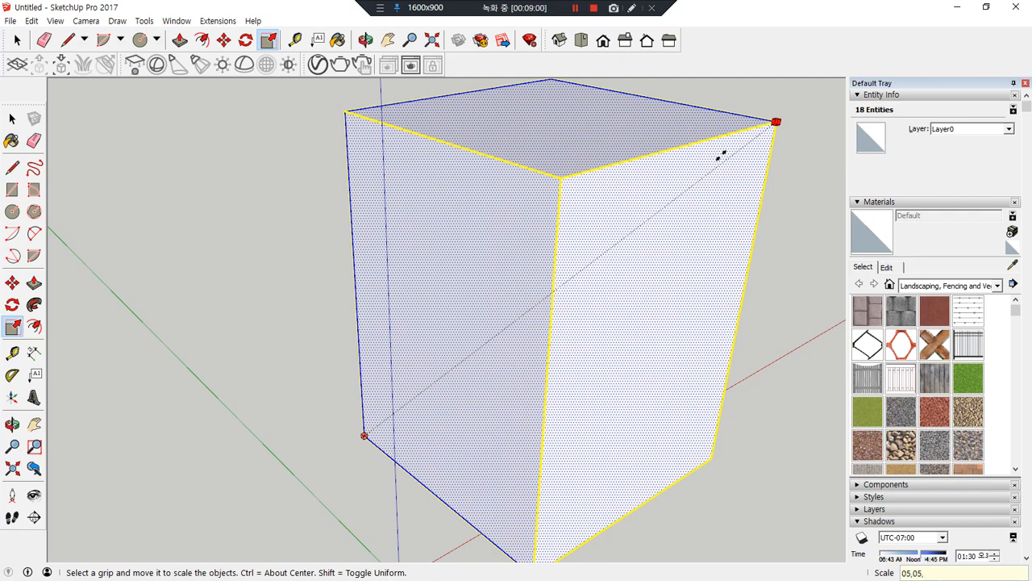
key(Return)
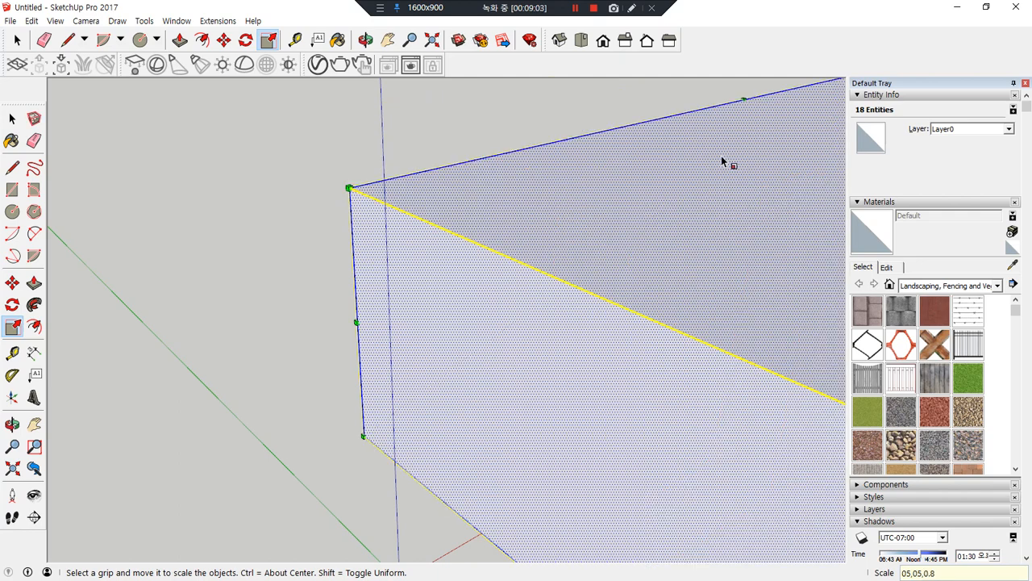
scroll(645, 455, down, 8)
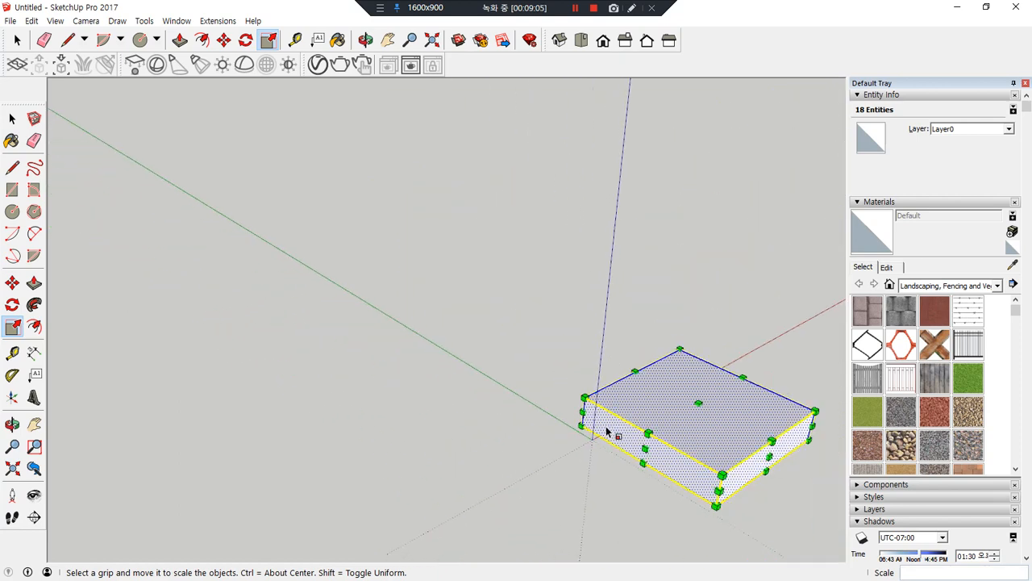
Reshape the box non-uniformly from its top corner grip by about 1.41, 0.79 and 4.30 along red, green and blue.
drag(814, 411, 637, 395)
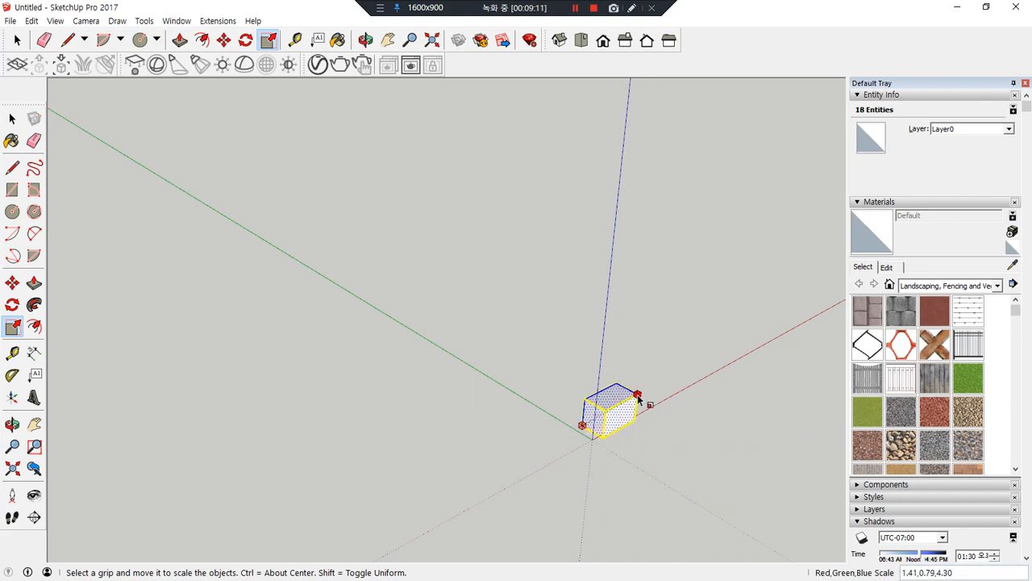
scroll(641, 411, up, 7)
middle_drag(605, 452, 441, 381)
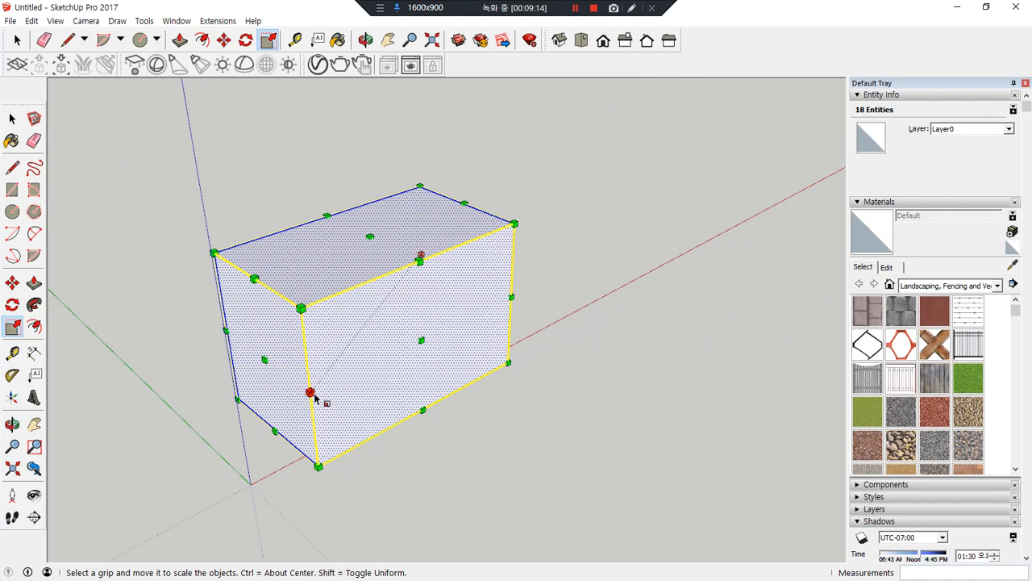
Scale the box from a vertical edge grip by about 0.77, 0.89 in red and green, and its height by about 2.67.
drag(322, 396, 354, 361)
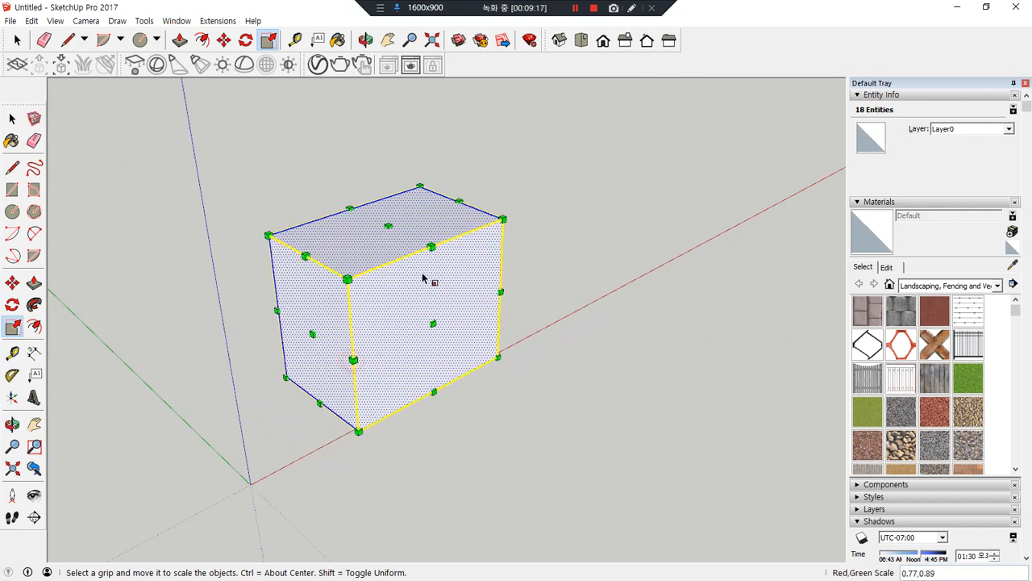
drag(431, 247, 380, 169)
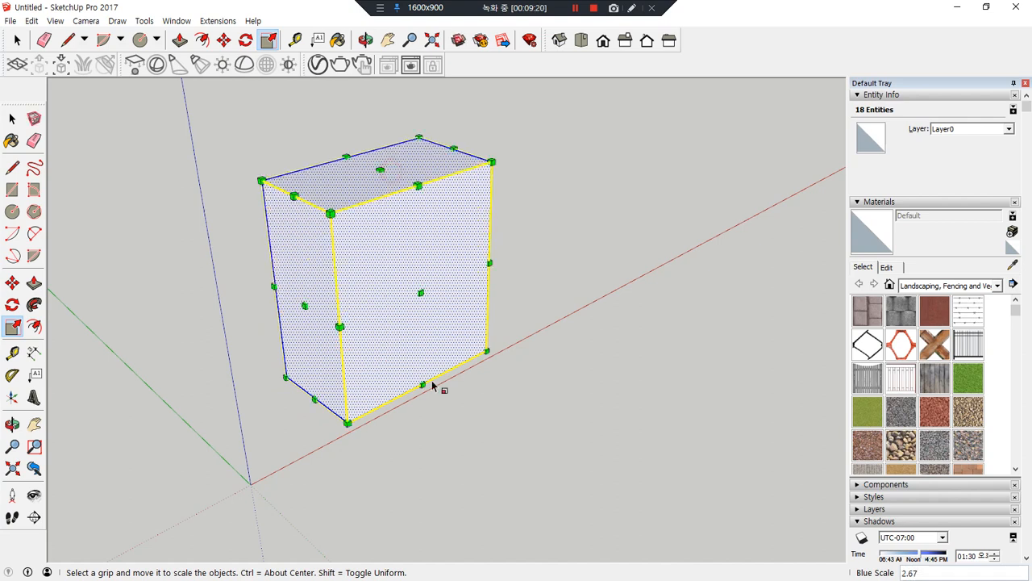
click(483, 450)
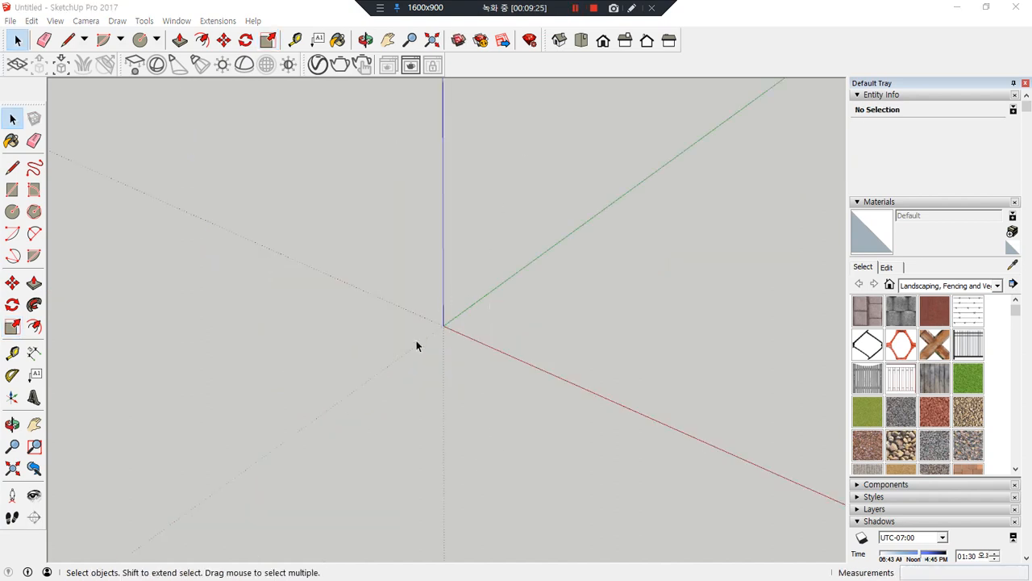
Draw a small flat rectangle on the ground from the origin between the red and green axes.
click(484, 333)
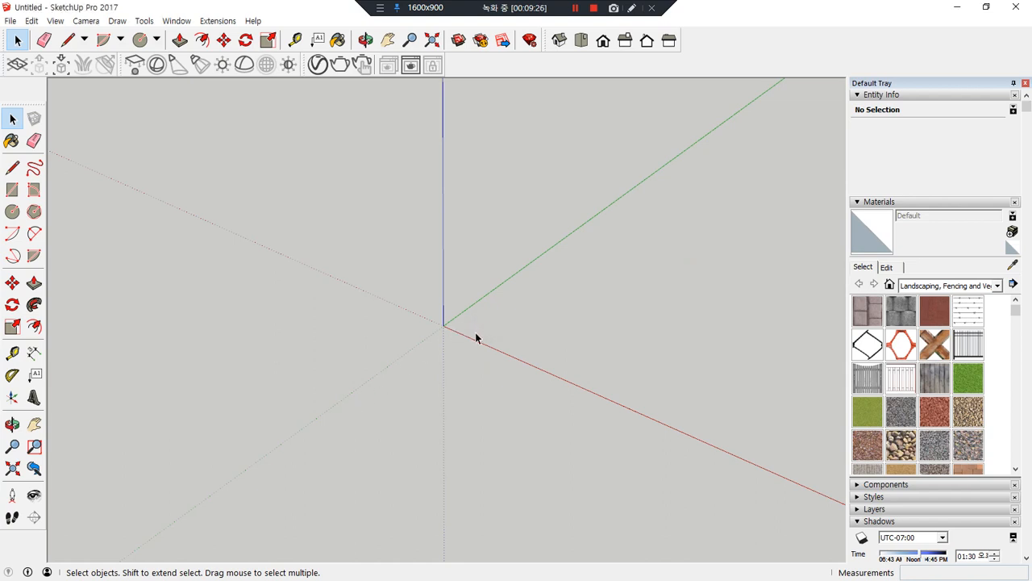
key(r)
click(445, 325)
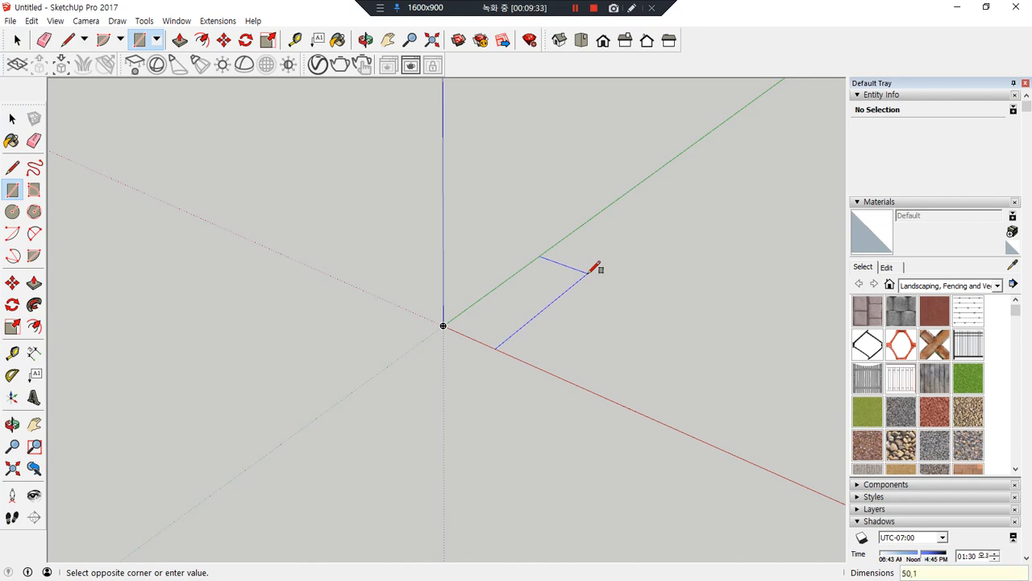
key(Escape)
scroll(452, 330, up, 10)
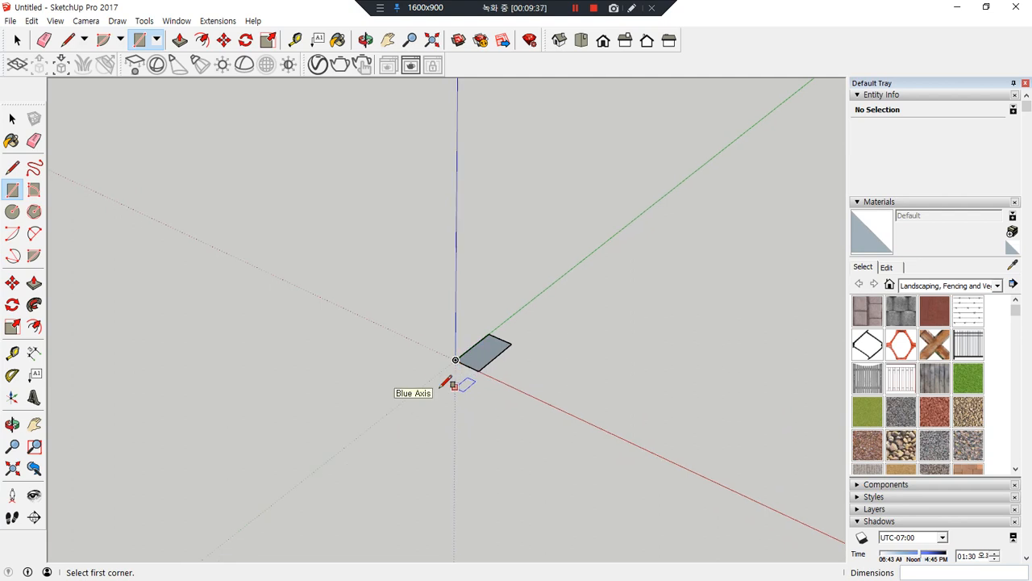
Push/Pull the ground rectangle at the origin up 800 mm into a tall post.
key(p)
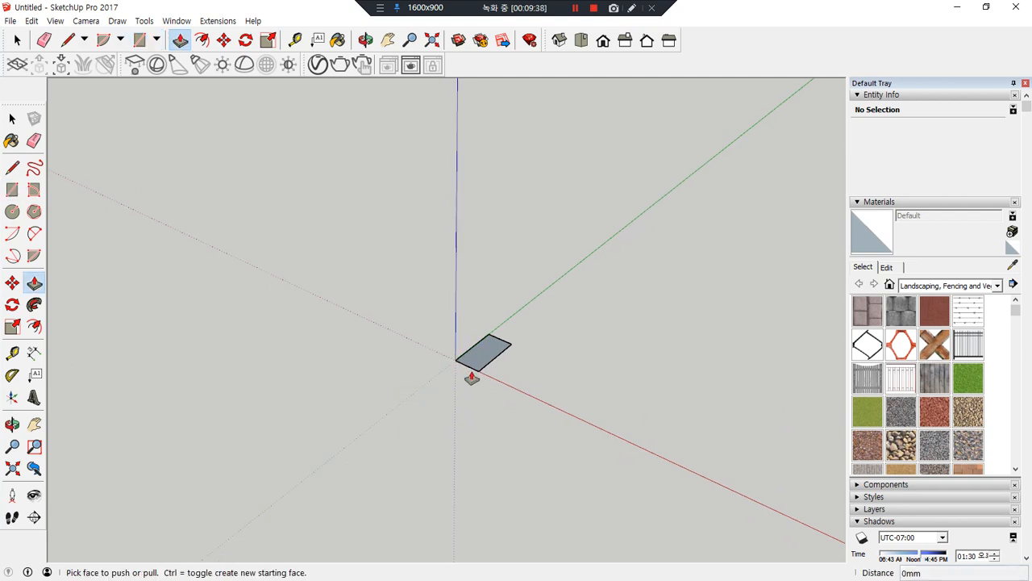
click(483, 358)
text(800)
key(Return)
Copy the whole ungrouped post 500 mm along the red axis and multiply it into three evenly spaced copies.
scroll(381, 340, down, 4)
shift+middle_drag(364, 292, 429, 372)
key(space)
triple_click(399, 377)
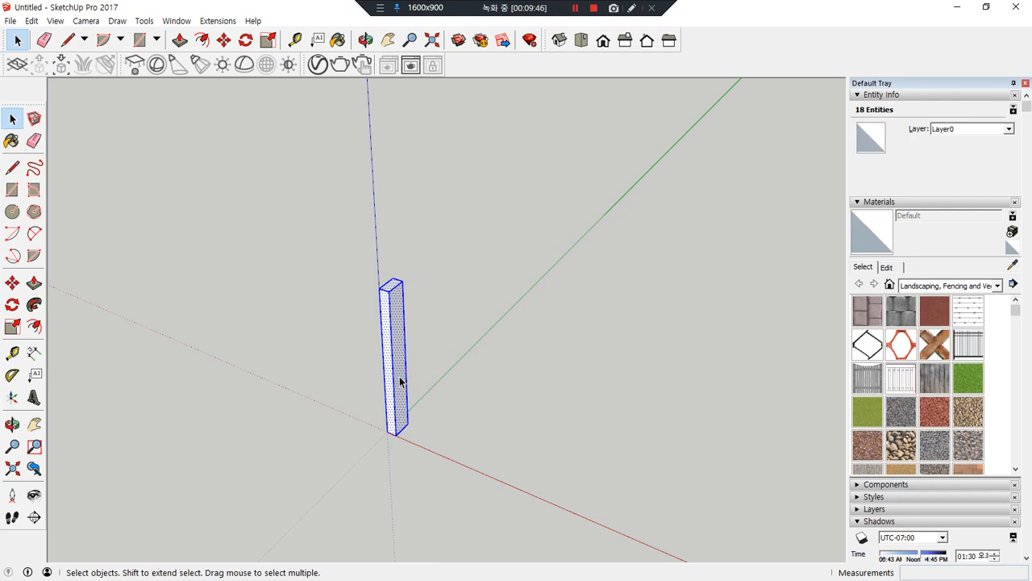
key(m)
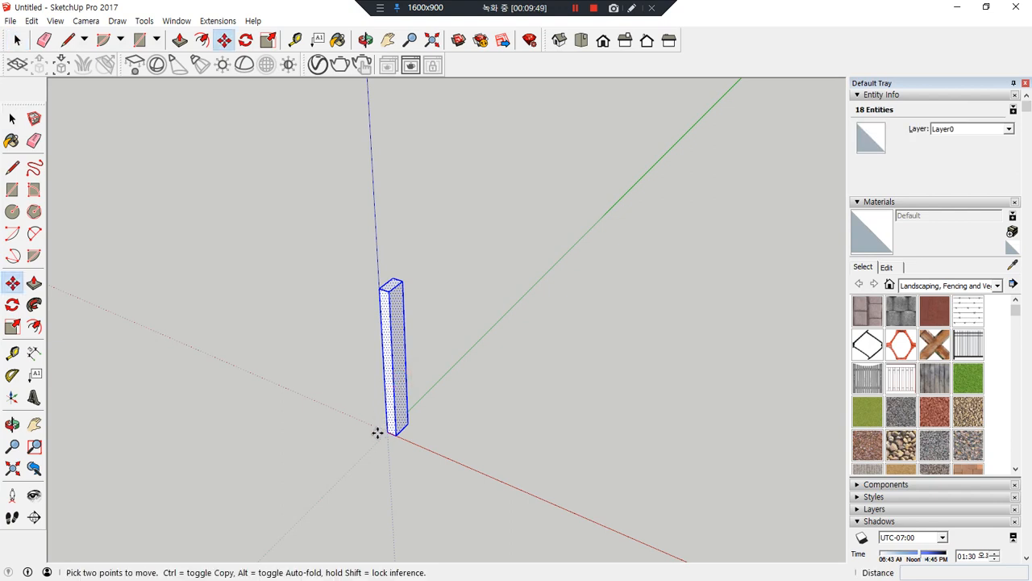
key(ctrl)
click(386, 432)
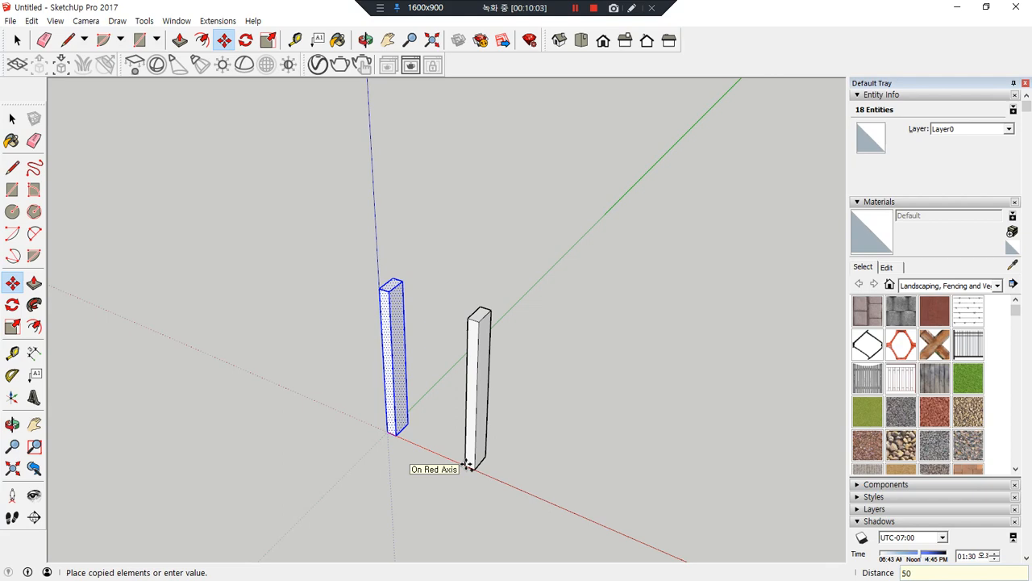
key(Return)
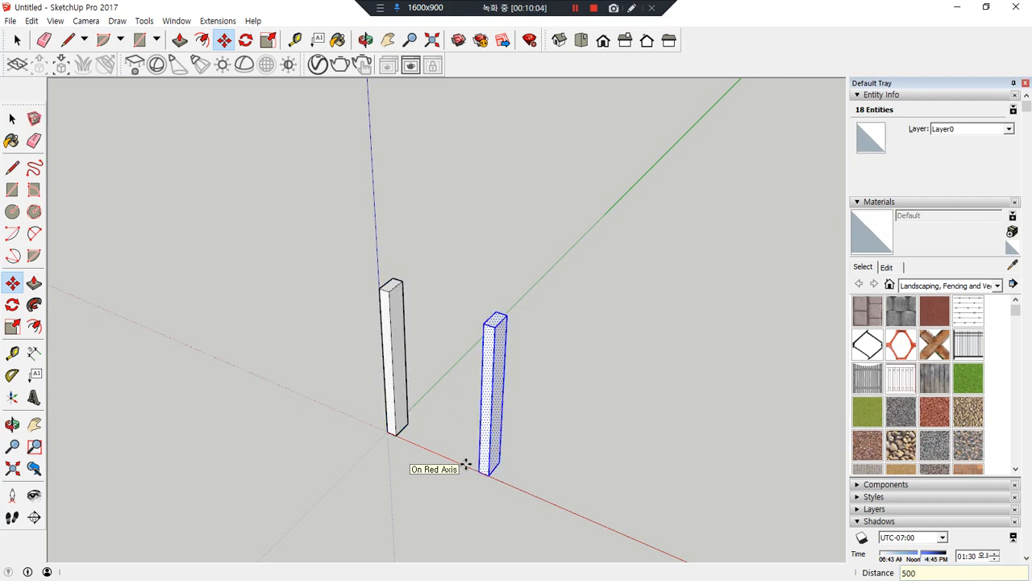
key(Return)
Examine the row of posts along the red axis from several angles.
middle_drag(459, 463, 638, 468)
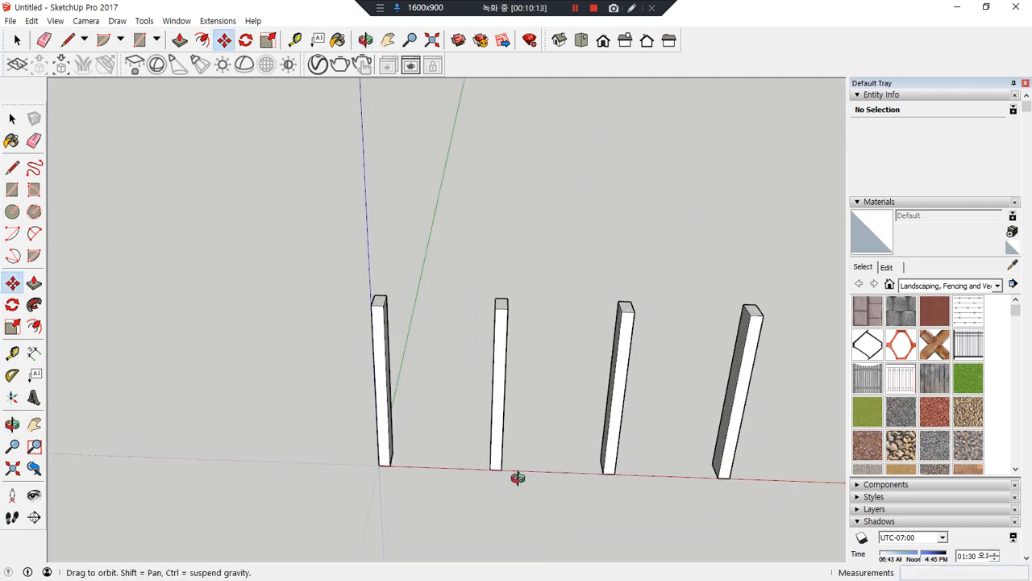
middle_drag(546, 480, 437, 472)
scroll(452, 463, down, 2)
scroll(452, 463, up, 2)
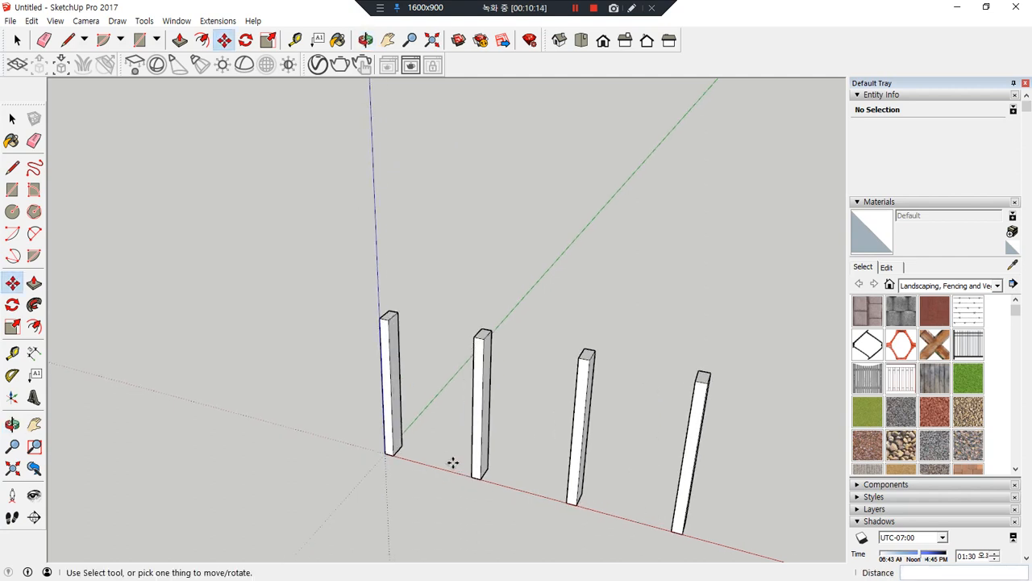
key(space)
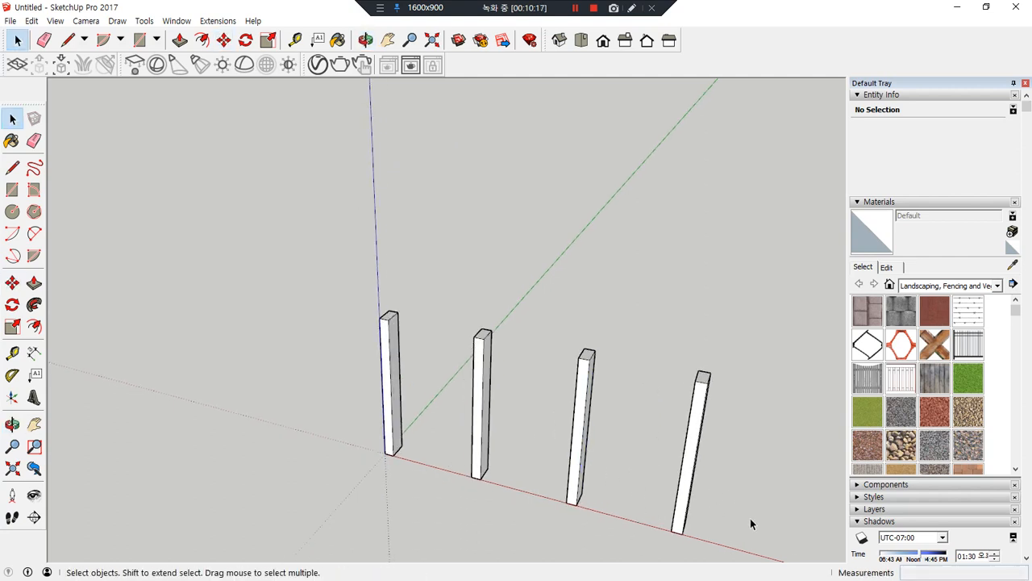
scroll(750, 525, down, 1)
drag(478, 292, 479, 292)
click(650, 397)
middle_drag(650, 398, 586, 452)
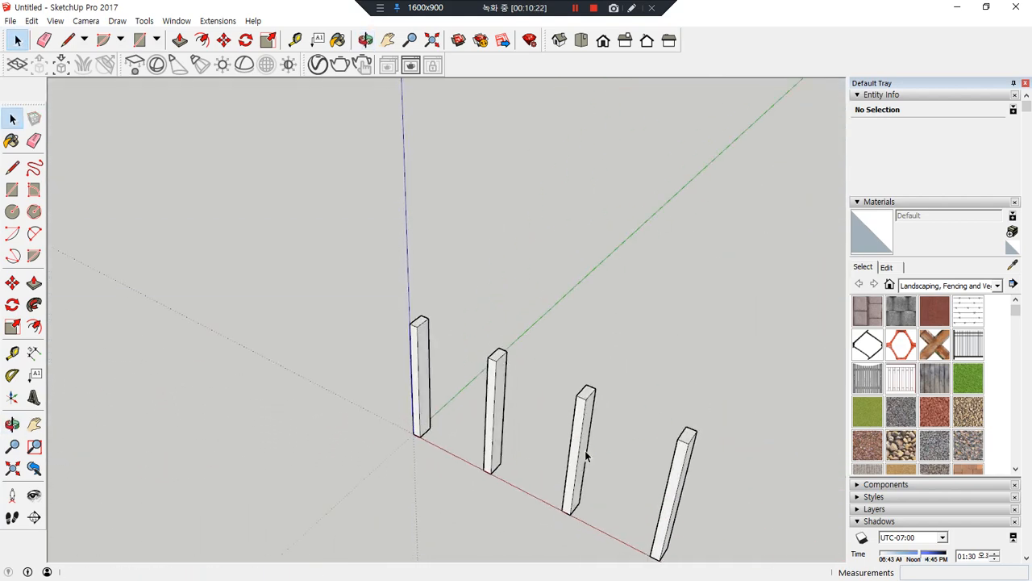
middle_drag(585, 454, 543, 488)
Draw a 450 by 100 mm rectangle on the ground filling the gap between the first two ungrouped posts.
scroll(455, 403, up, 5)
middle_drag(468, 415, 384, 430)
key(r)
click(363, 424)
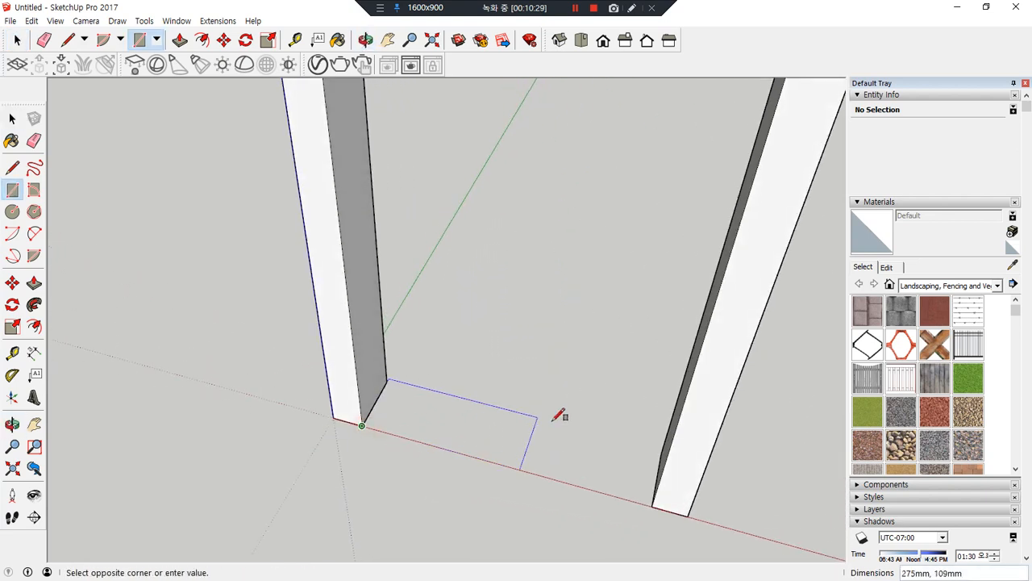
middle_drag(558, 414, 663, 395)
click(666, 394)
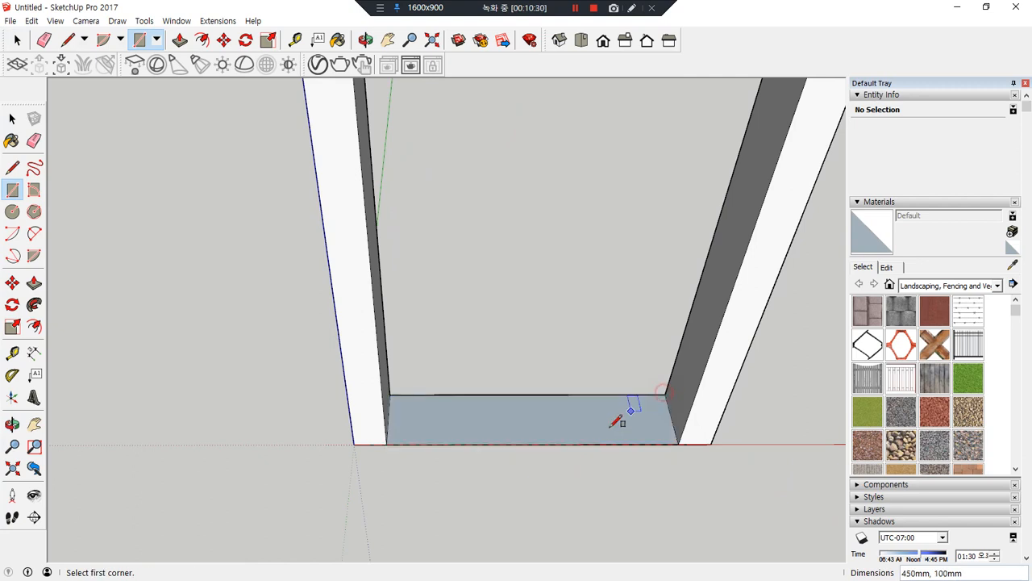
Push/Pull the rectangle between the two posts up 50 mm into a crossbar.
key(p)
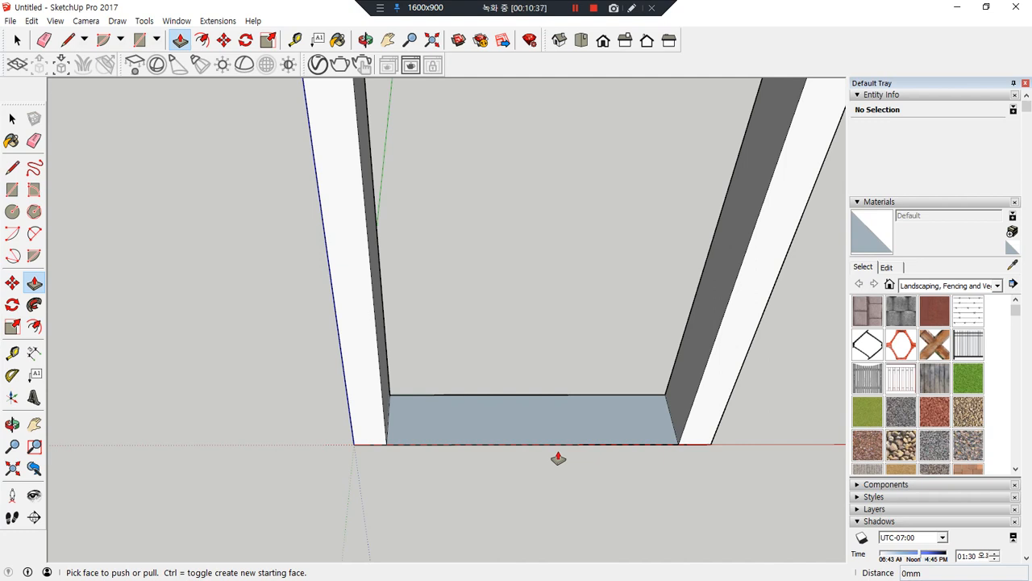
click(541, 412)
text(50)
key(Return)
middle_drag(542, 397, 367, 345)
Select the crossbar with all its connected geometry to check what is joined to it, and clear the selection.
key(space)
double_click(463, 400)
click(462, 401)
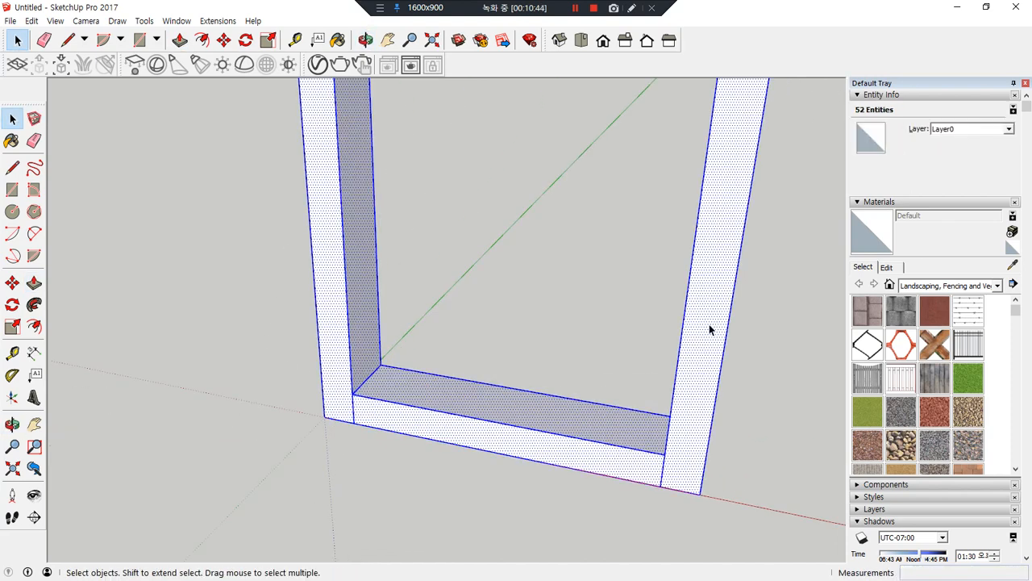
mouse_move(526, 487)
mouse_down()
mouse_move(568, 439)
mouse_move(529, 498)
mouse_up()
mouse_move(338, 236)
mouse_down()
mouse_move(326, 274)
mouse_move(707, 323)
mouse_move(685, 353)
mouse_up()
scroll(356, 413, down, 3)
click(363, 514)
scroll(363, 511, down, 2)
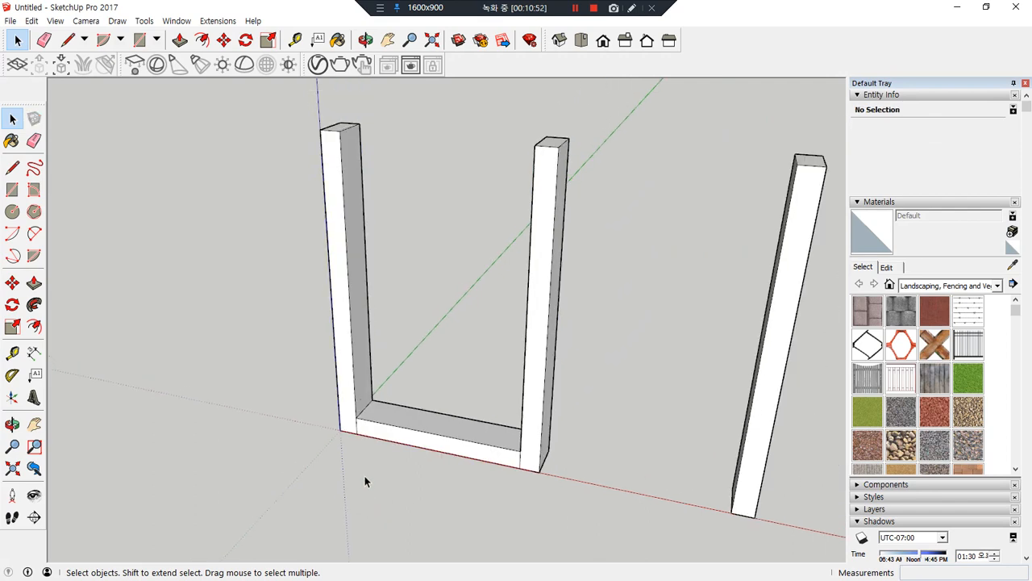
Undo the crossbar and the post copies, going back to the single post at the origin.
key(ctrl+z)
key(ctrl+z)
key(ctrl+z)
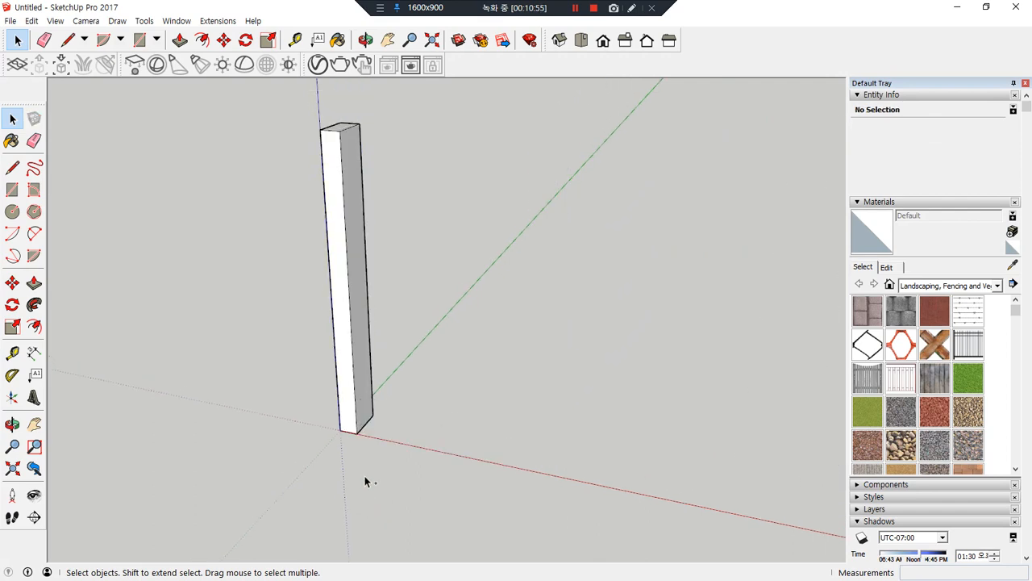
scroll(391, 257, up, 3)
middle_drag(388, 327, 400, 387)
key(r)
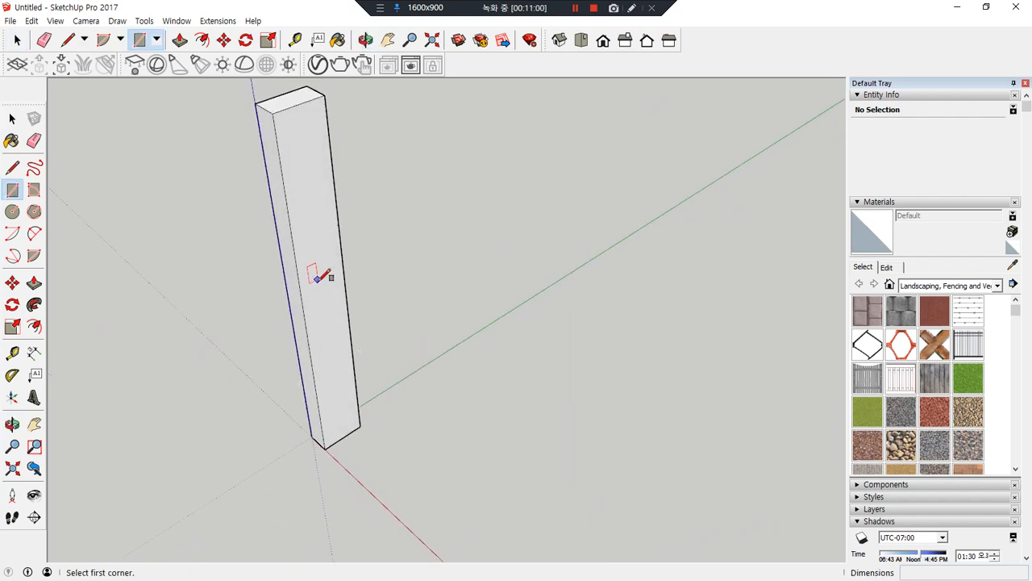
click(318, 281)
key(Escape)
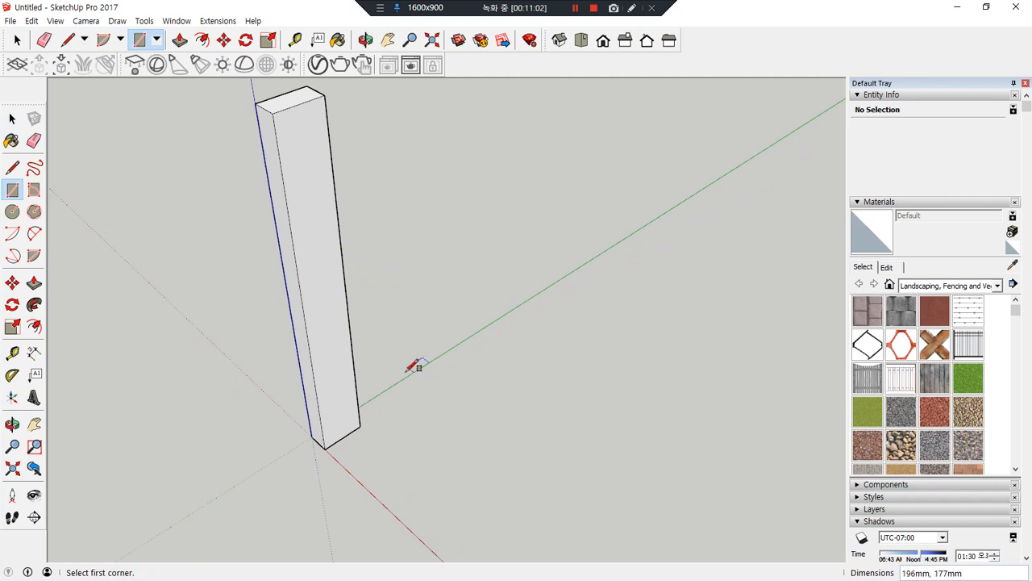
Draw a vertical rectangle from the post's bottom corner, extending along the green axis in line with its wide side.
click(359, 426)
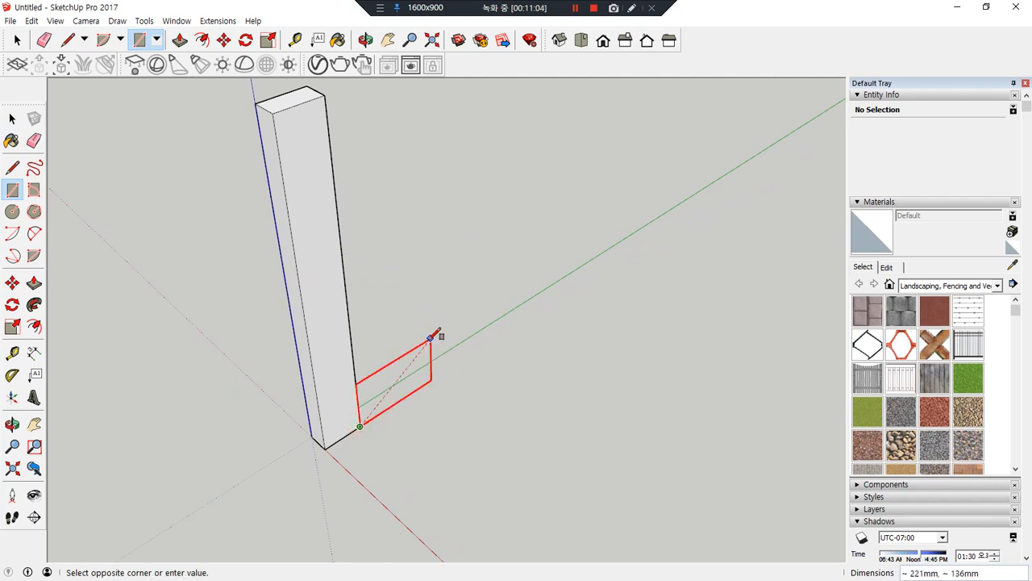
click(456, 316)
middle_drag(456, 316, 129, 412)
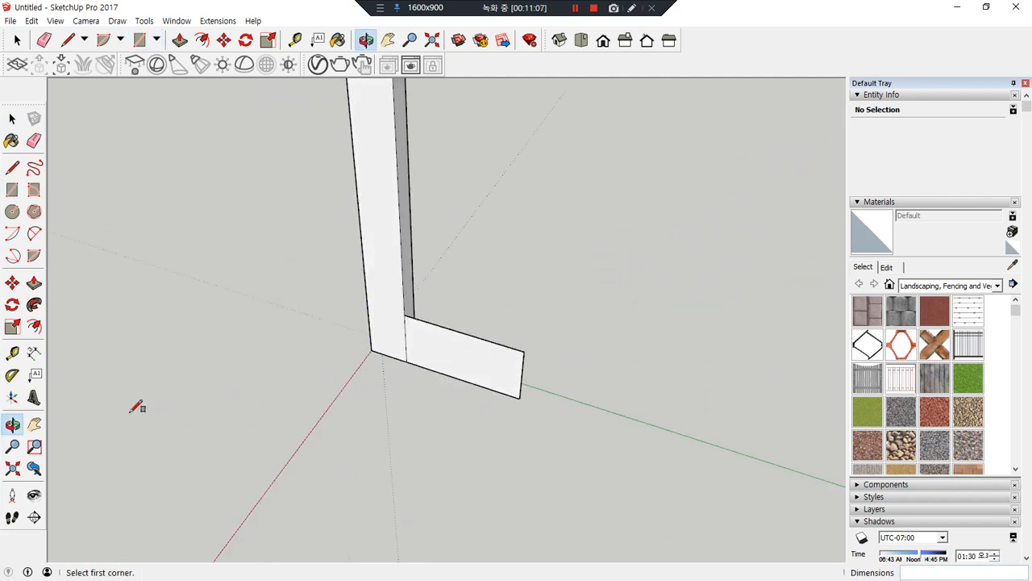
mouse_move(393, 329)
mouse_down()
mouse_move(399, 346)
mouse_move(436, 364)
mouse_up()
mouse_move(439, 373)
middle_down()
mouse_move(198, 383)
mouse_move(265, 362)
middle_up()
Push/Pull the vertical rectangle to the post's thickness so both make an L shape.
key(p)
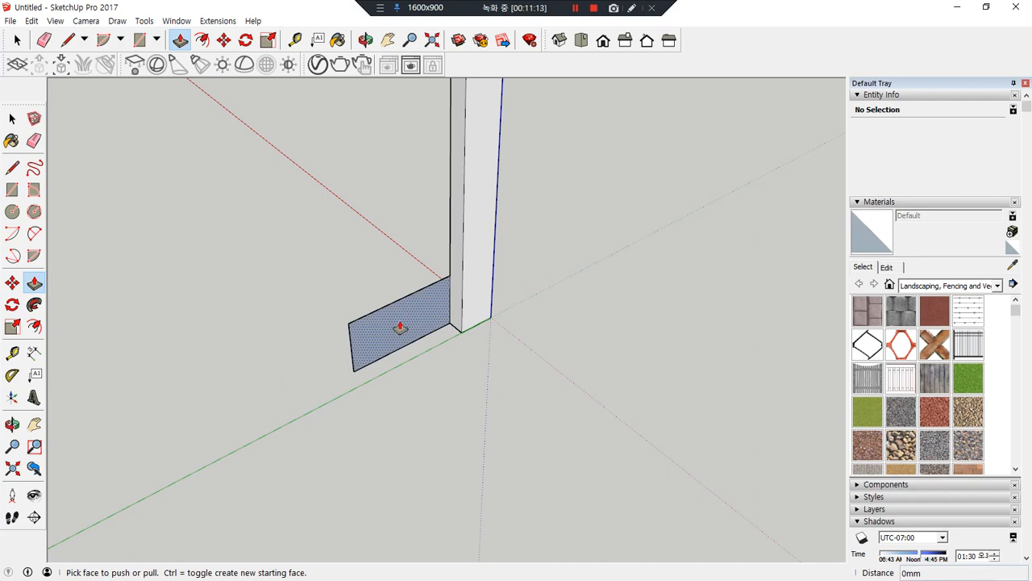
scroll(427, 319, up, 2)
click(442, 307)
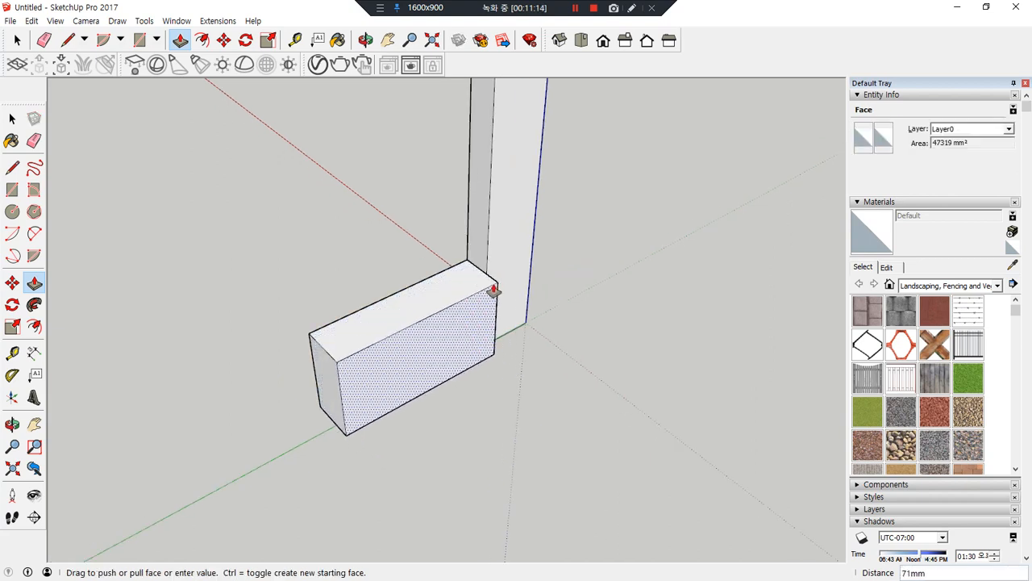
click(488, 258)
Erase the seam edges between the post and the low box on both sides.
middle_drag(411, 365, 170, 371)
key(space)
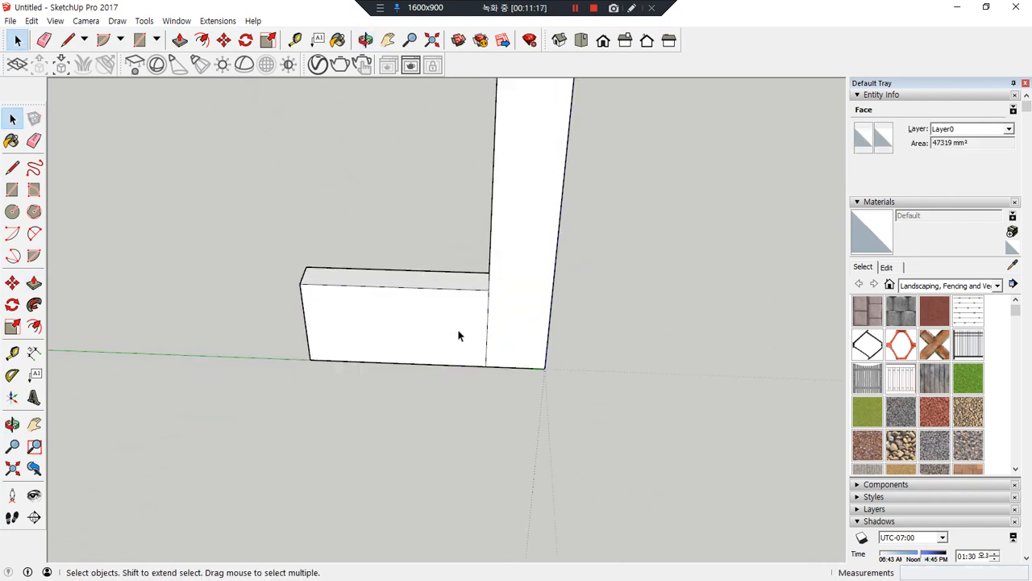
key(e)
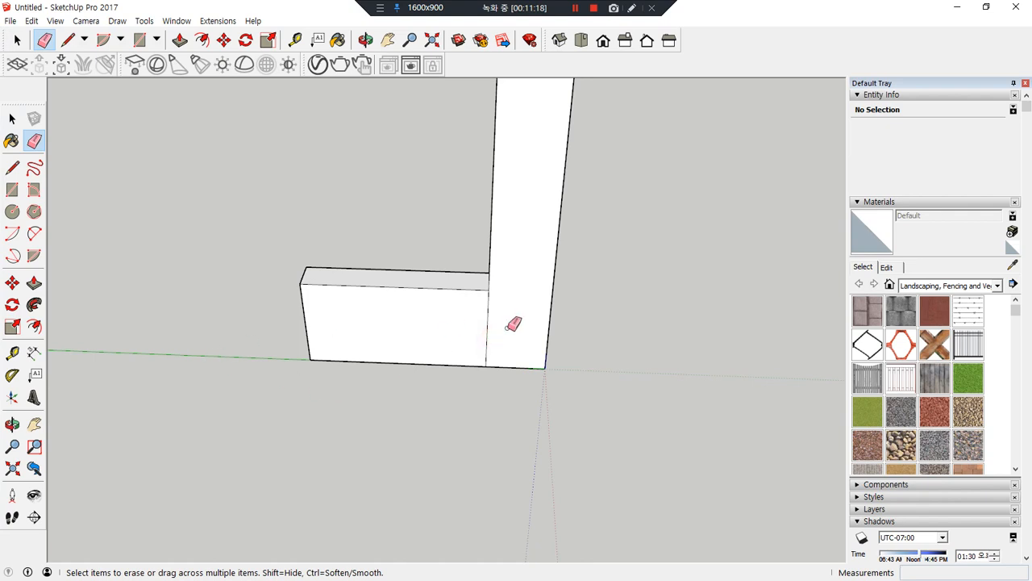
click(488, 331)
mouse_move(476, 327)
middle_down()
mouse_move(688, 274)
mouse_move(528, 311)
mouse_move(409, 292)
mouse_move(415, 161)
mouse_move(412, 310)
mouse_move(414, 226)
mouse_move(490, 339)
mouse_move(426, 459)
middle_up()
click(398, 312)
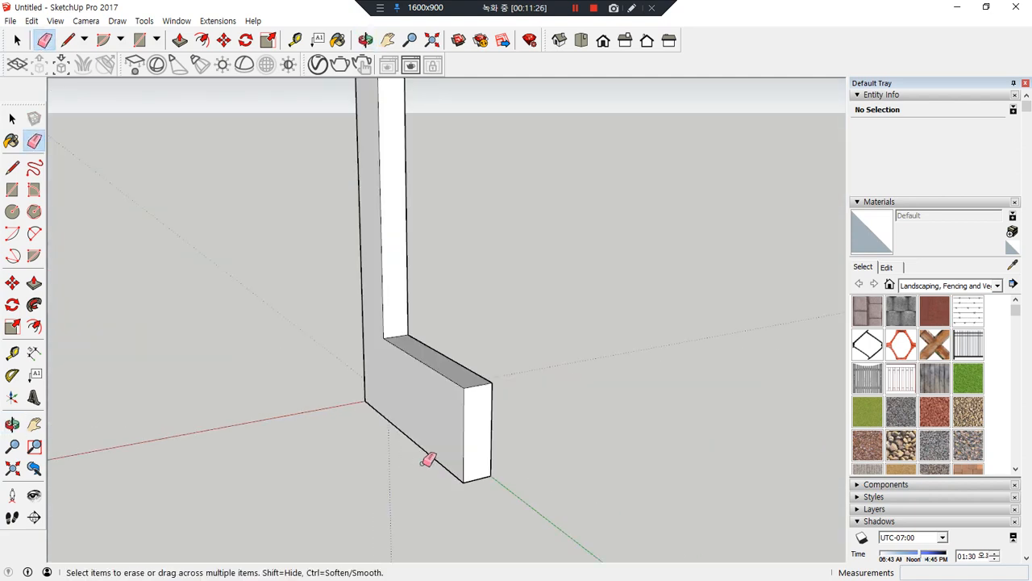
Undo back to the flat ground rectangle and redo its extrusion into the single post.
key(ctrl+z)
key(ctrl+z)
key(ctrl+z)
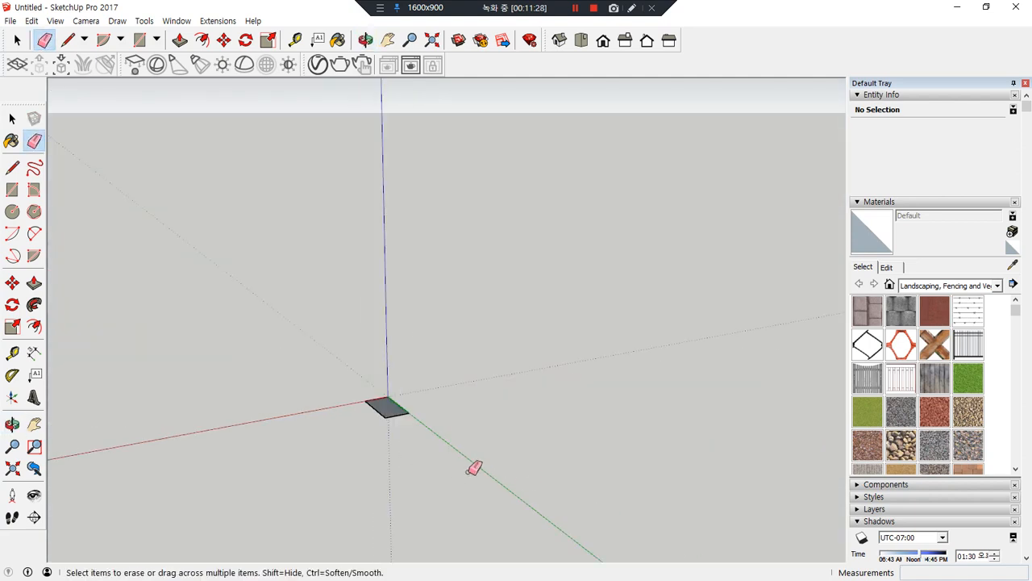
key(ctrl+y)
Select all faces and edges of the post and make them a group.
scroll(226, 270, down, 3)
mouse_move(226, 277)
middle_down()
mouse_move(296, 383)
mouse_move(281, 389)
mouse_move(618, 419)
mouse_move(417, 445)
mouse_move(444, 408)
mouse_move(427, 360)
middle_up()
key(space)
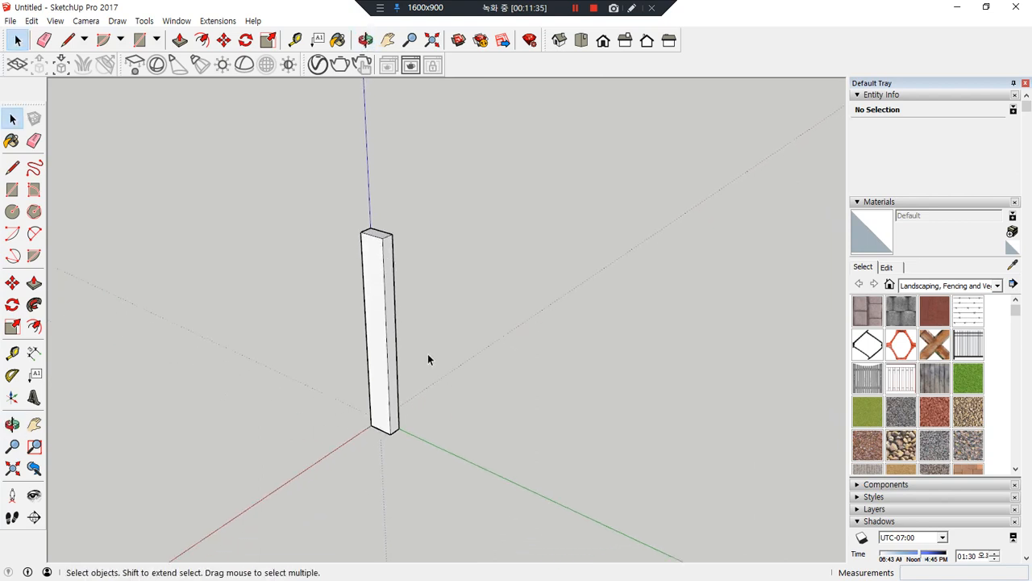
click(376, 272)
double_click(376, 260)
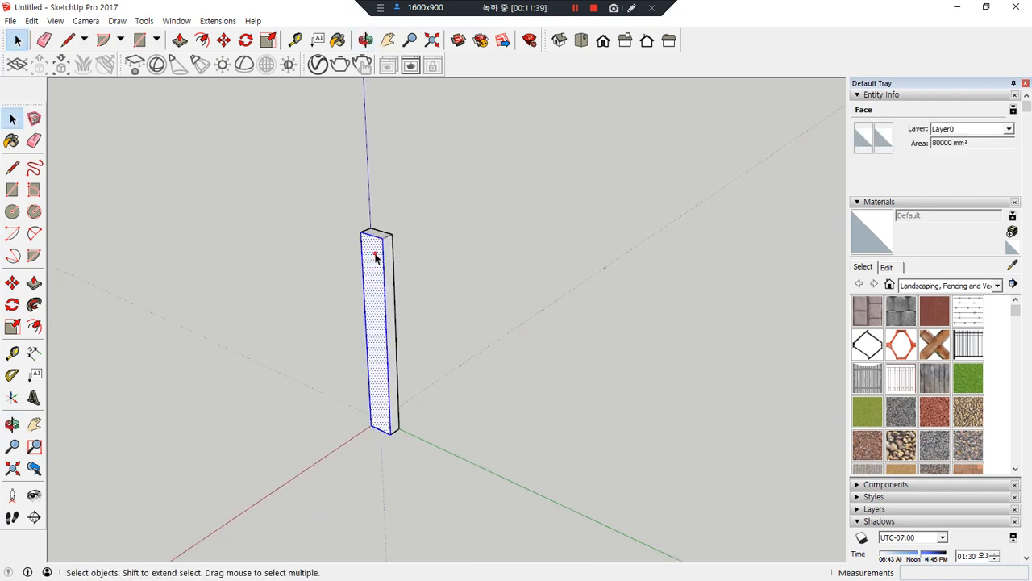
key(ctrl+2)
mouse_move(410, 456)
mouse_down()
mouse_move(290, 225)
mouse_move(389, 491)
mouse_up()
key(Escape)
right_click(374, 258)
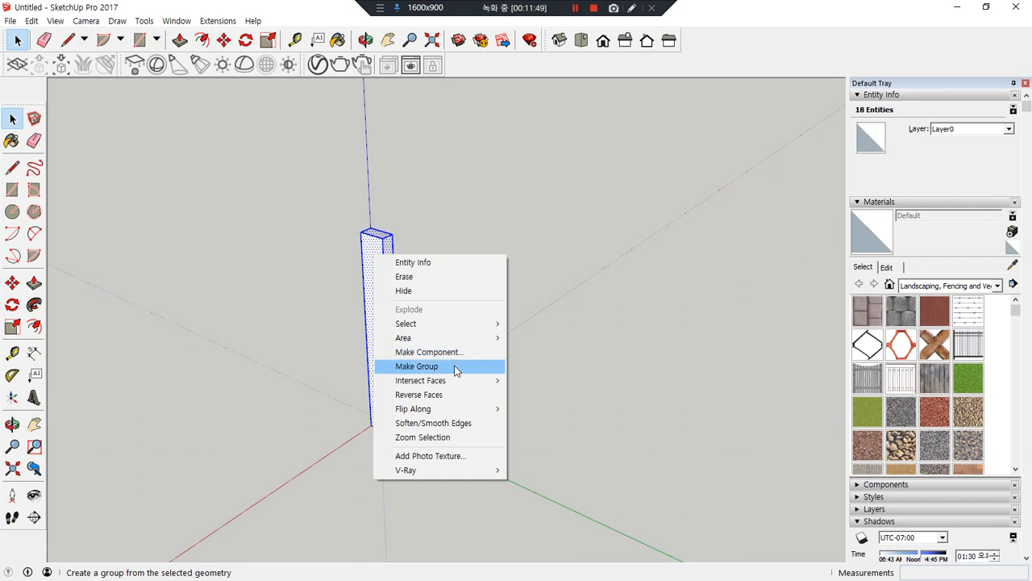
click(455, 368)
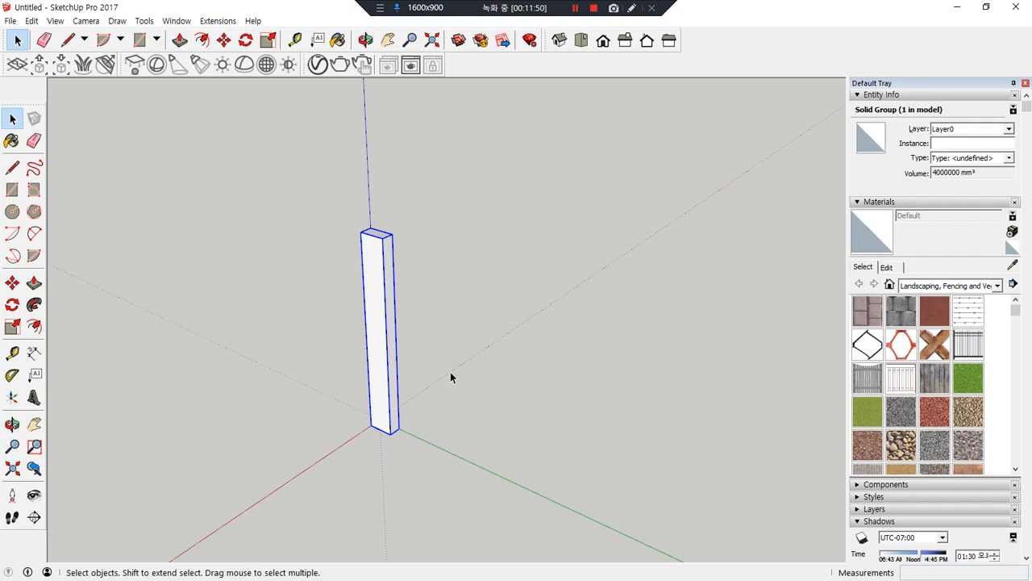
Copy the post group 500 mm along the red axis and multiply the copy into a row.
click(428, 285)
click(372, 392)
middle_drag(376, 456, 545, 410)
key(m)
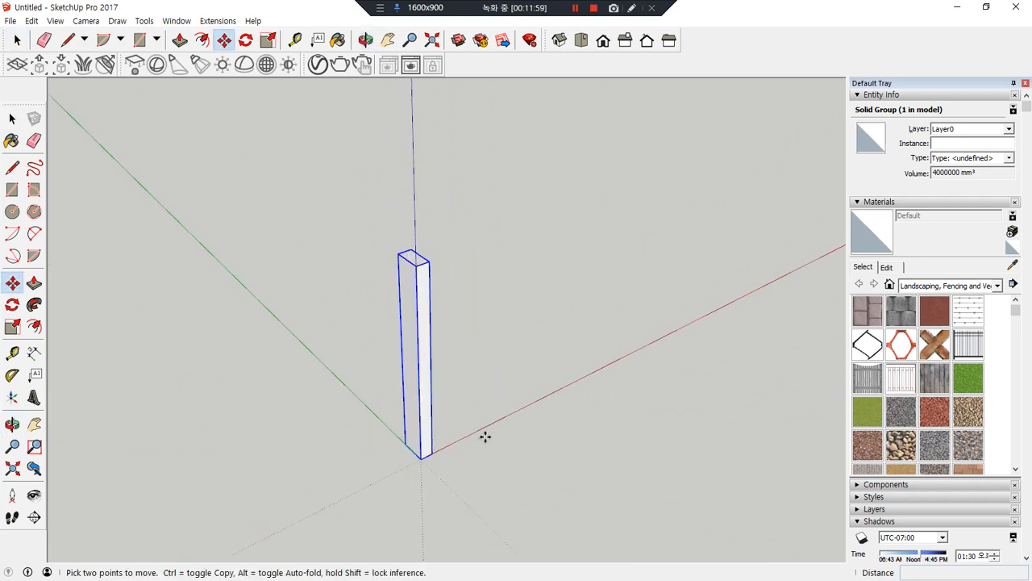
key(ctrl)
click(421, 461)
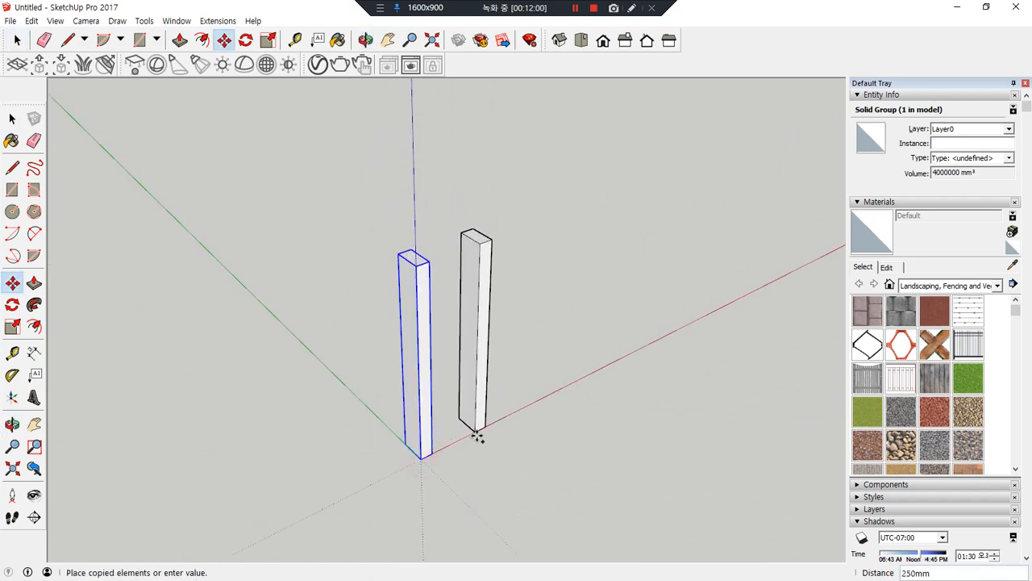
text(500)
key(Return)
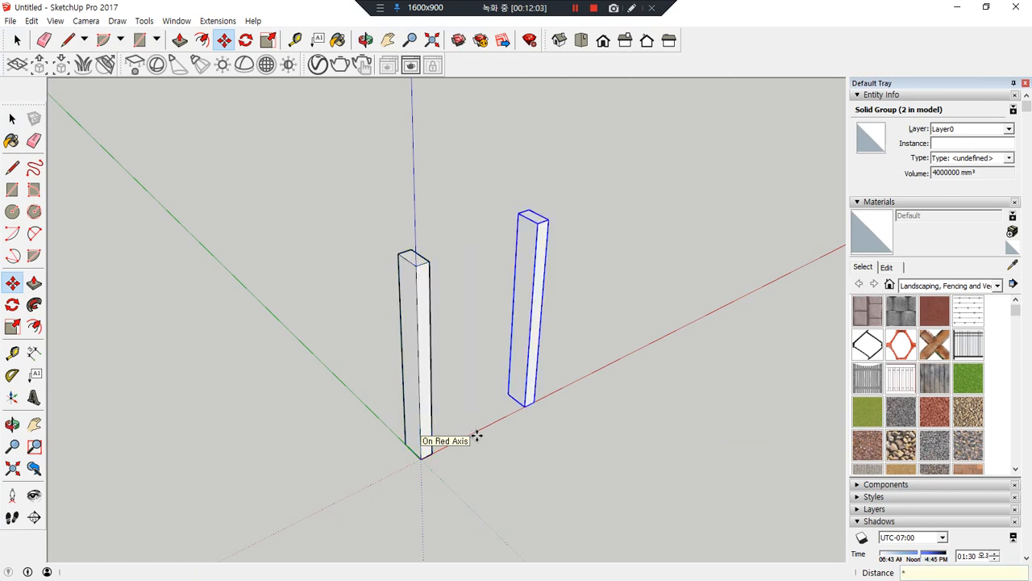
key(Return)
Draw a rectangle on the ground that fills the gap between the first two posts.
middle_drag(509, 470, 454, 441)
scroll(429, 422, up, 5)
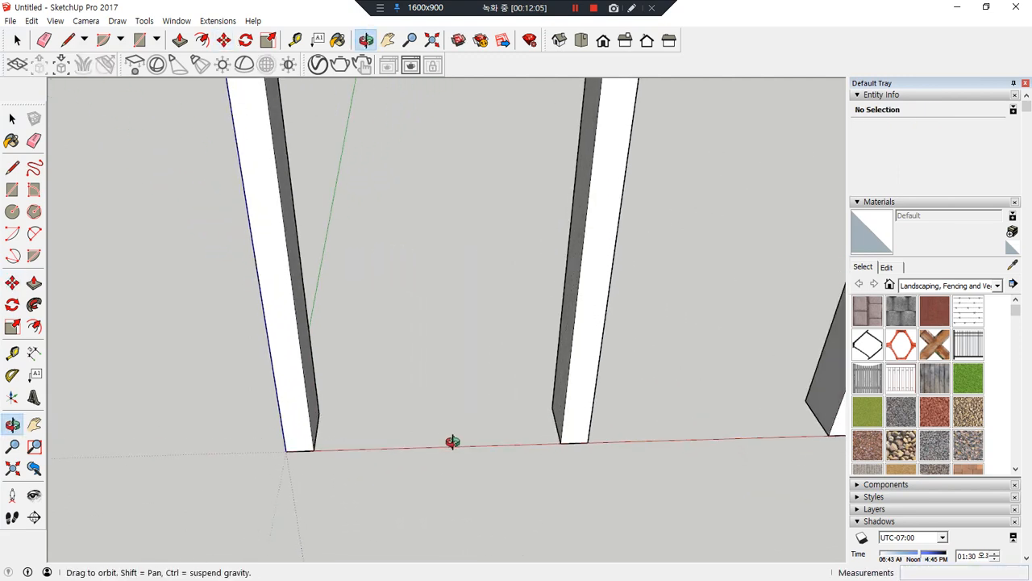
click(12, 190)
click(318, 415)
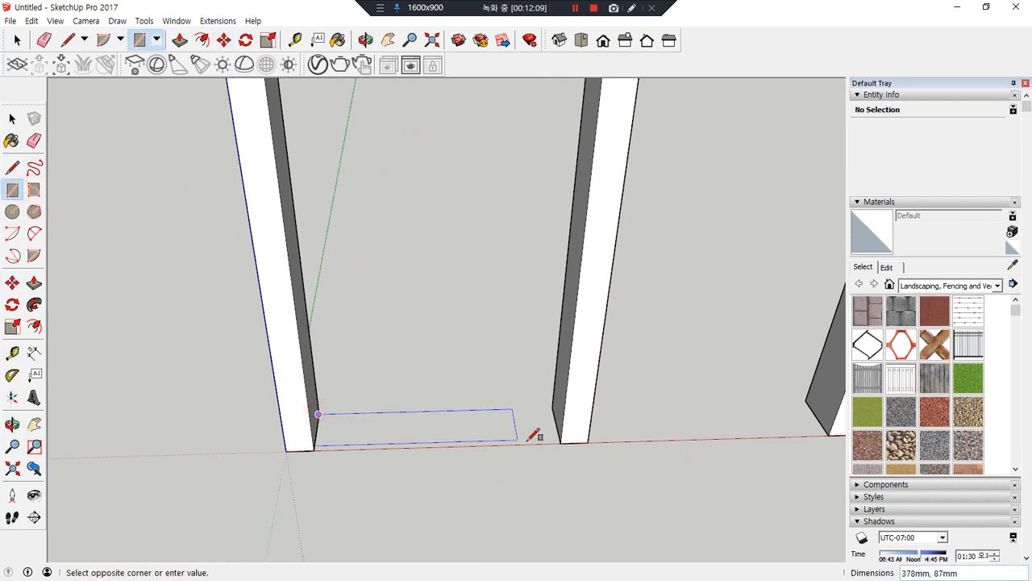
click(561, 441)
Push/Pull the rectangle between the posts up 50 mm to form a bottom rail.
key(p)
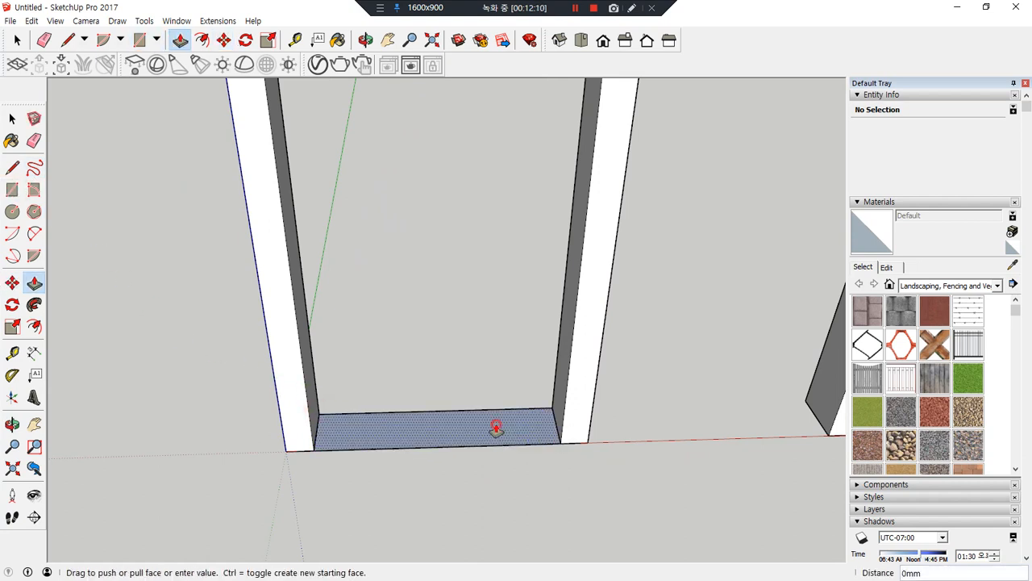
click(496, 427)
text(50)
key(Return)
Select all faces and edges of the bottom rail and make them a group.
middle_drag(495, 414, 440, 403)
key(space)
click(439, 404)
triple_click(439, 403)
mouse_move(410, 472)
mouse_down()
mouse_move(310, 381)
mouse_move(597, 403)
mouse_move(429, 504)
mouse_up()
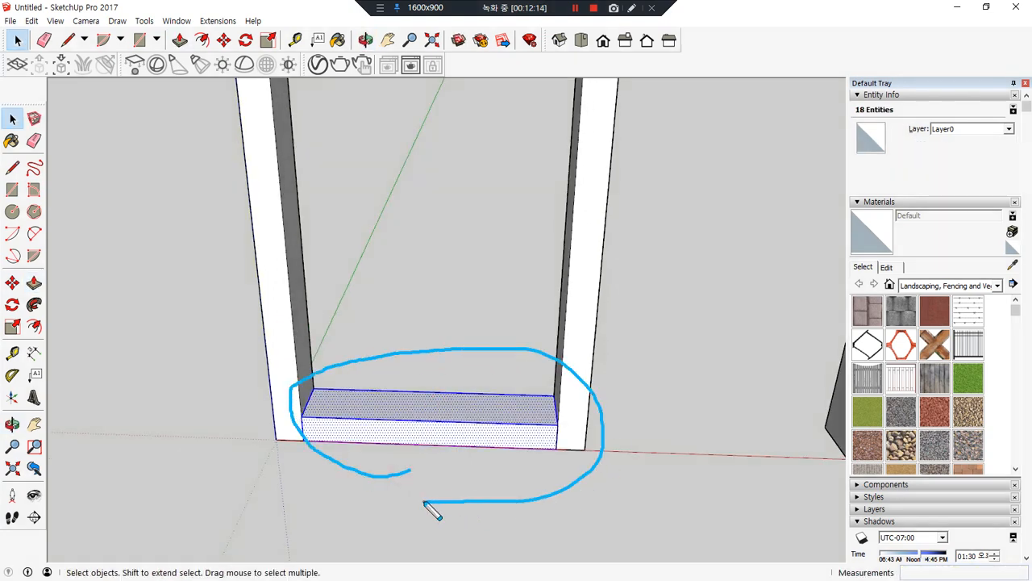
mouse_move(304, 171)
mouse_down()
mouse_move(300, 187)
mouse_move(319, 215)
mouse_up()
mouse_move(548, 203)
mouse_down()
mouse_move(595, 234)
mouse_move(583, 254)
mouse_up()
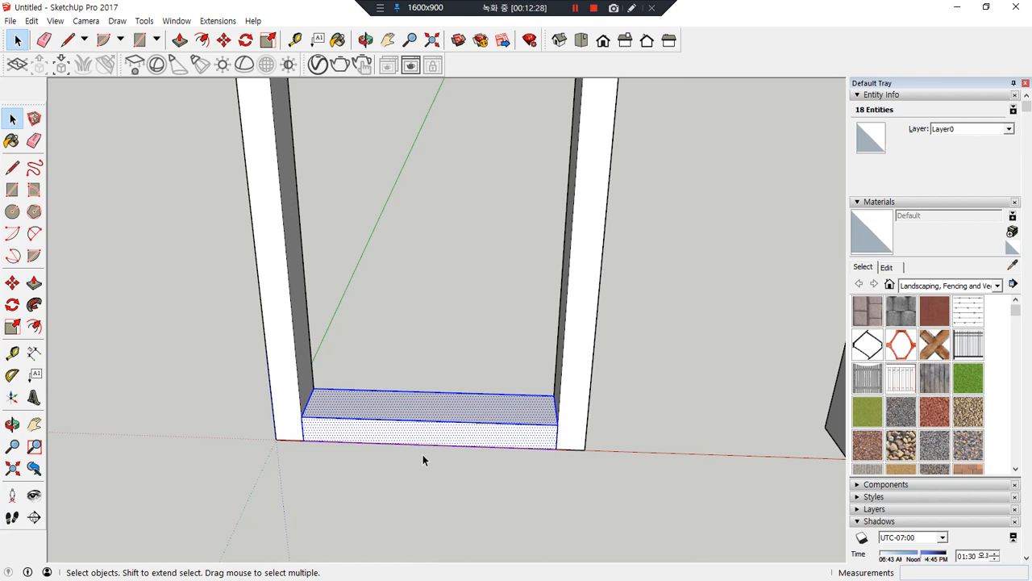
right_click(438, 400)
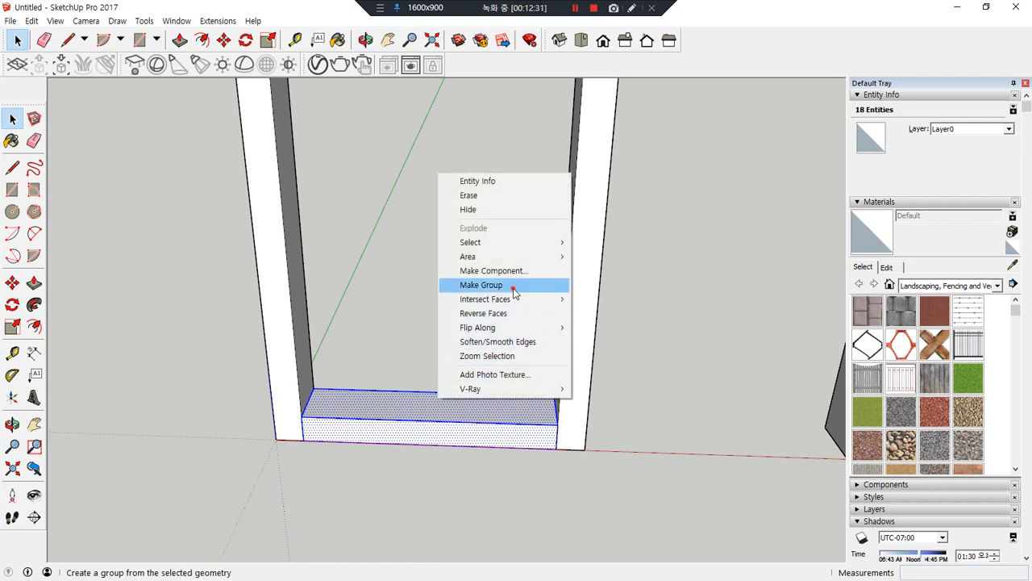
click(508, 286)
Select the bottom rail and the two adjoining posts one after another to check that they are separate groups.
click(471, 519)
click(462, 415)
click(564, 361)
click(278, 319)
mouse_move(457, 345)
mouse_down()
mouse_move(425, 409)
mouse_move(456, 406)
mouse_up()
mouse_move(523, 313)
mouse_down()
mouse_move(584, 316)
mouse_move(568, 335)
mouse_up()
drag(331, 258, 298, 279)
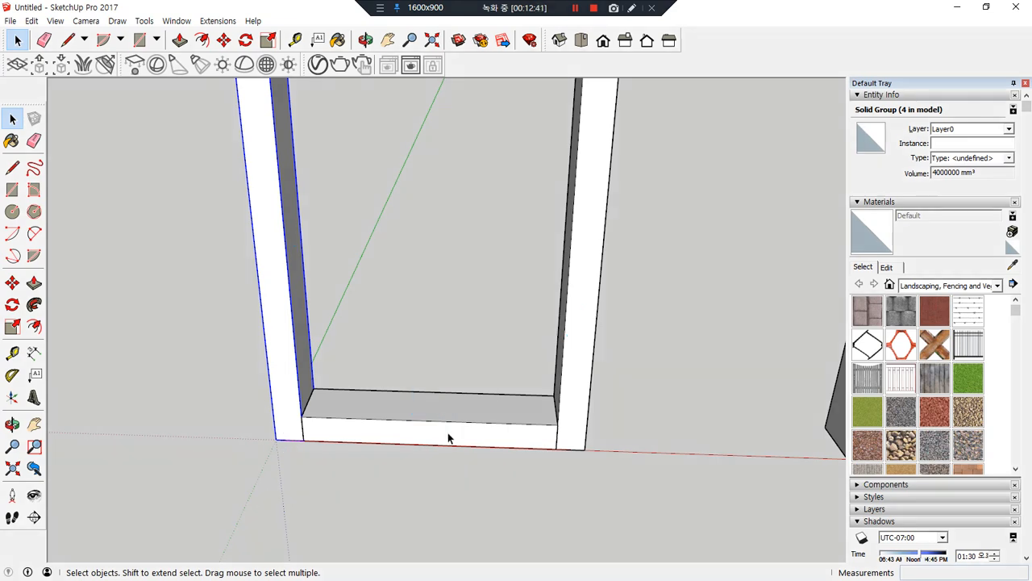
Copy the bottom rail up to the top ends of the two posts and divide the distance with /3 for evenly spaced rails.
scroll(446, 433, down, 1)
middle_drag(435, 446, 438, 444)
middle_drag(473, 405, 374, 497)
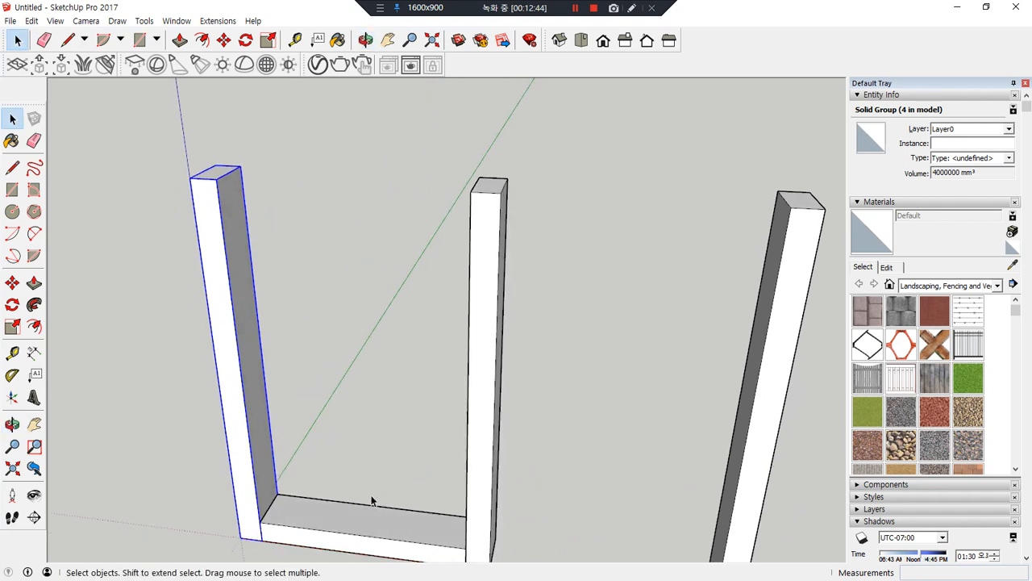
click(355, 508)
key(m)
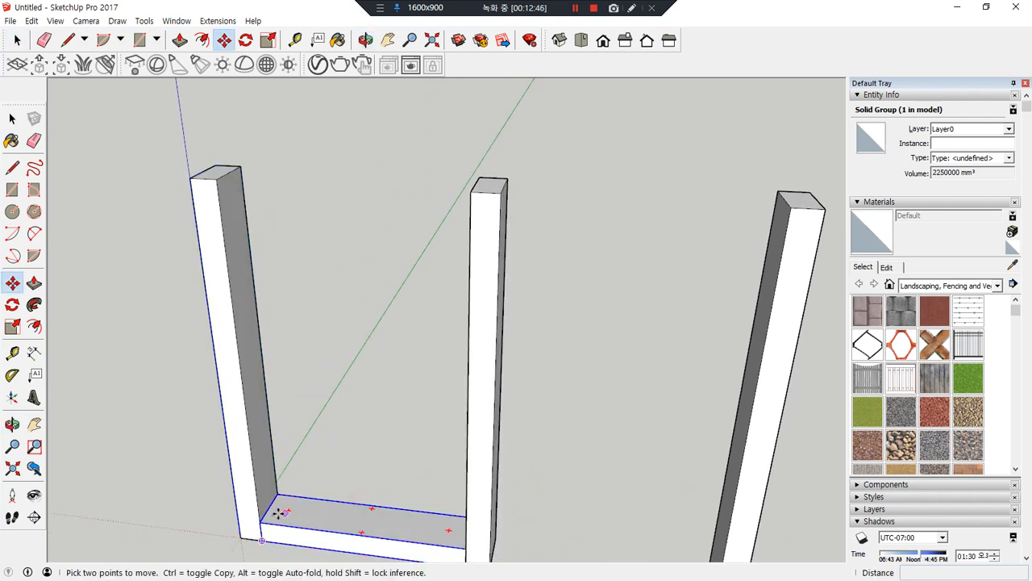
key(ctrl)
click(261, 523)
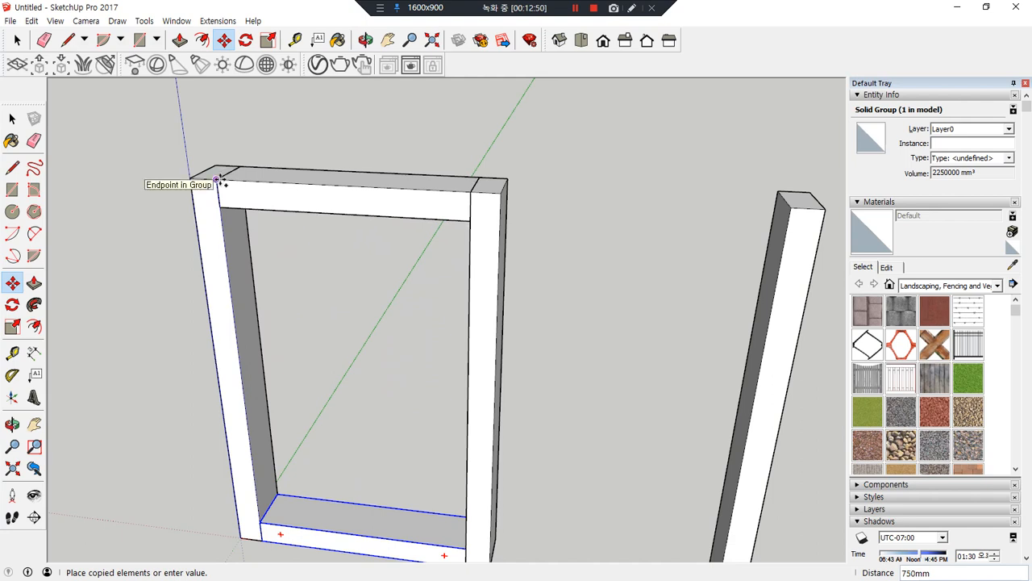
click(216, 179)
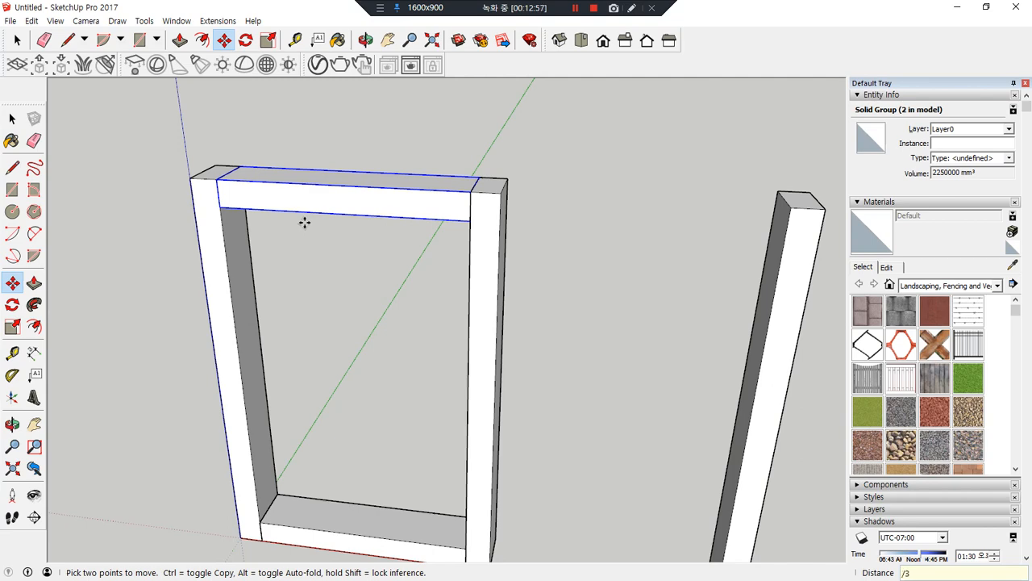
text(/3)
key(Return)
Select all four rails and copy them 500 mm along the red axis into the gap between the second and third posts.
middle_drag(247, 331, 581, 417)
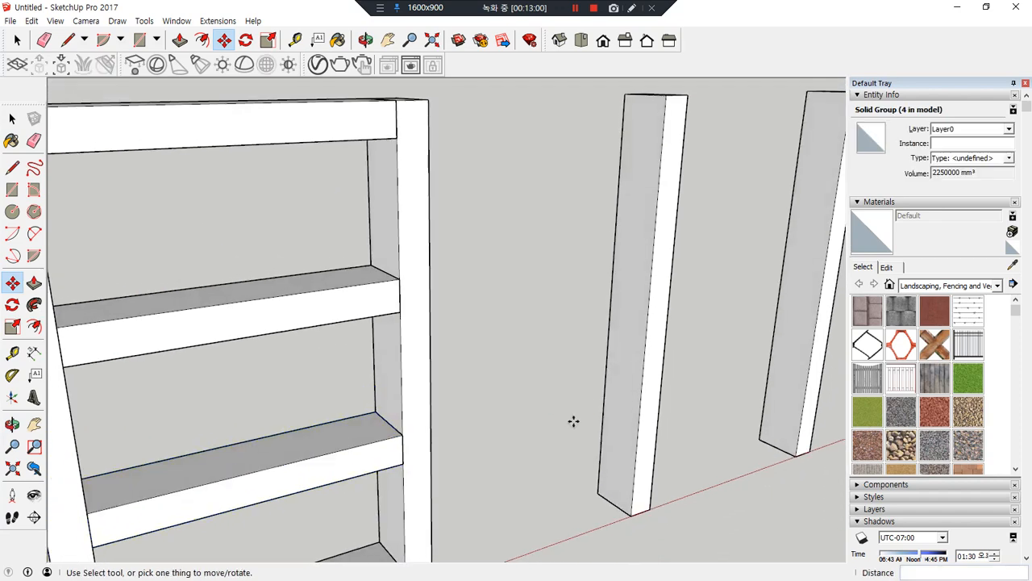
scroll(569, 418, down, 3)
key(space)
drag(452, 254, 425, 545)
middle_drag(560, 458, 321, 477)
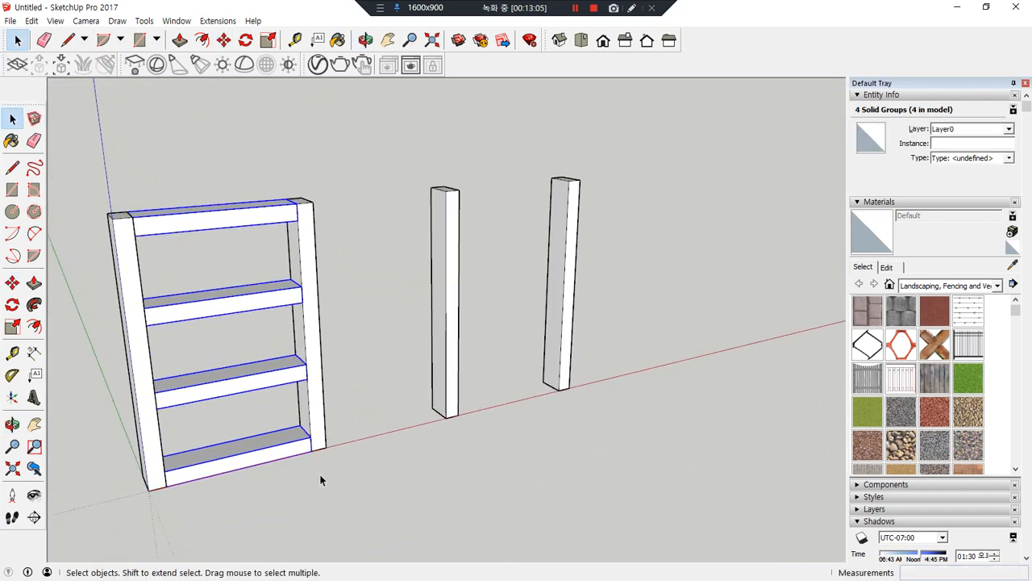
key(m)
click(315, 456)
key(ctrl)
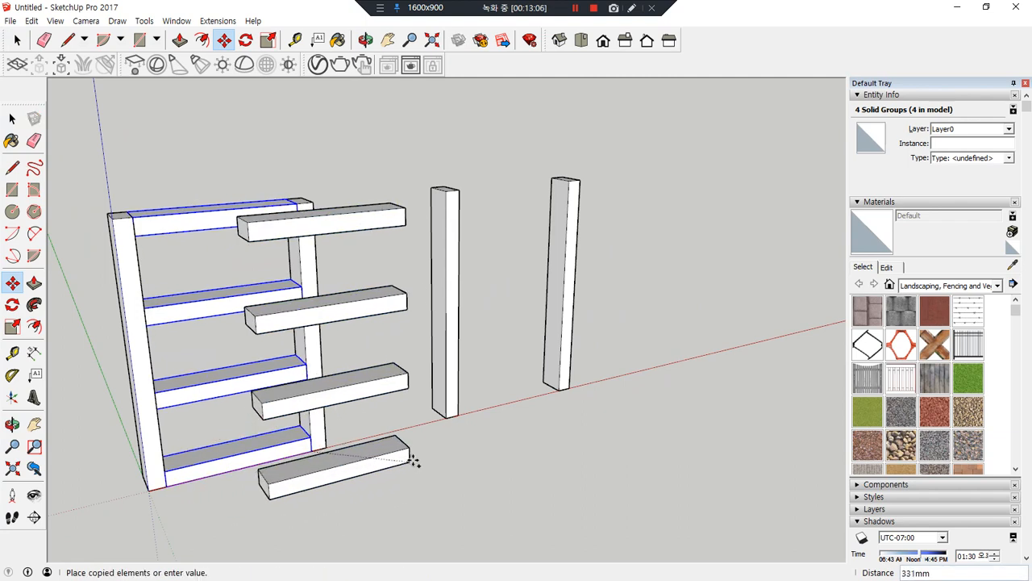
click(448, 416)
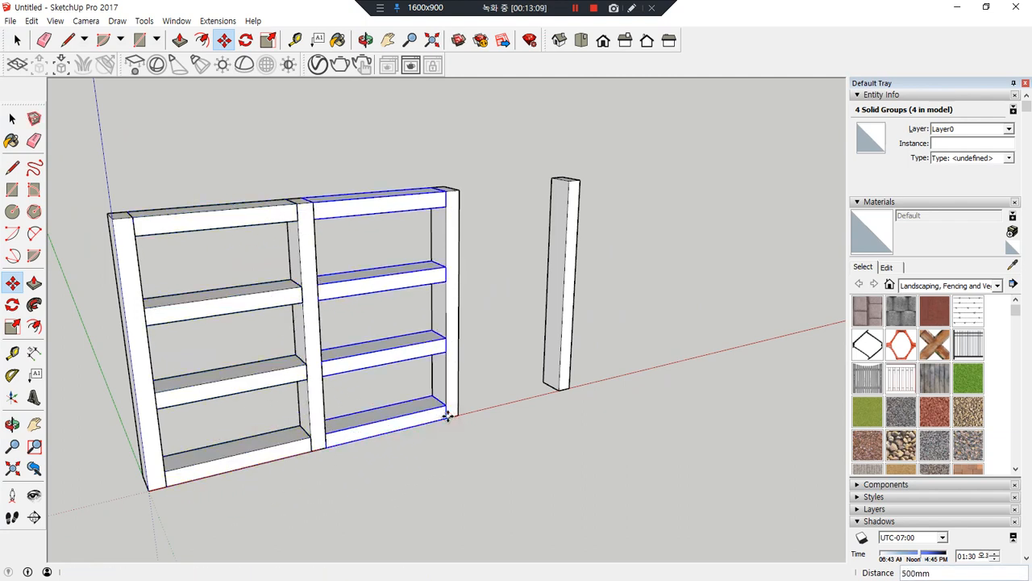
key(Return)
key(ctrl+t)
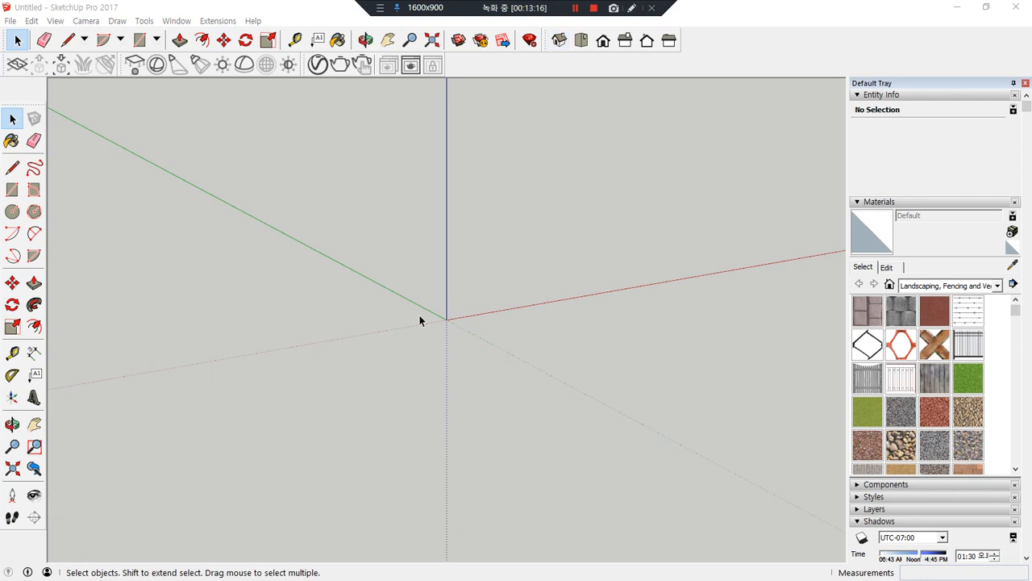
middle_drag(484, 309, 467, 408)
middle_drag(495, 290, 244, 331)
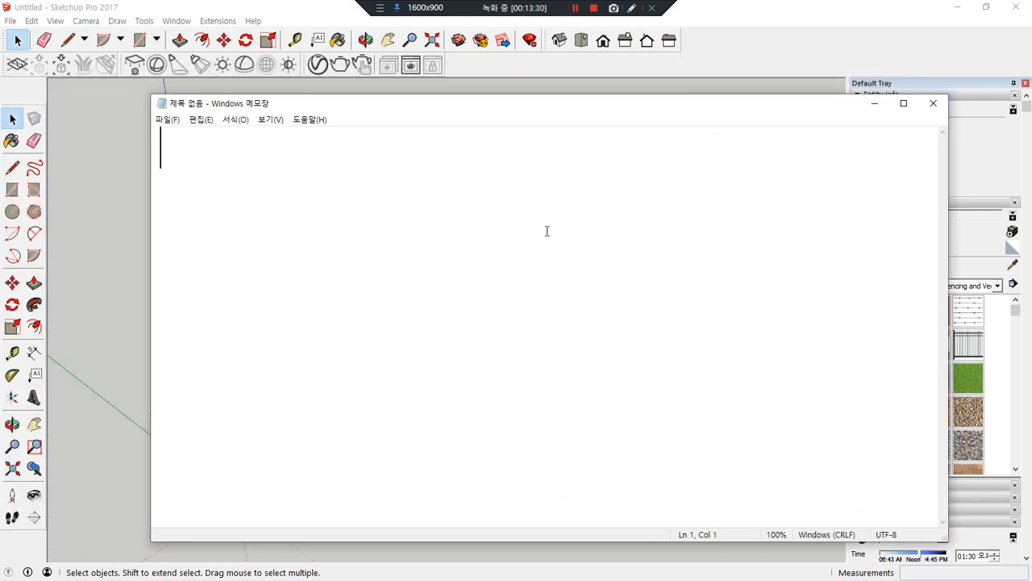
Write the heading 거리 in the blank Notepad note, with [X,Y,Z] on the line below it.
text(거리)
key(Return)
text([])
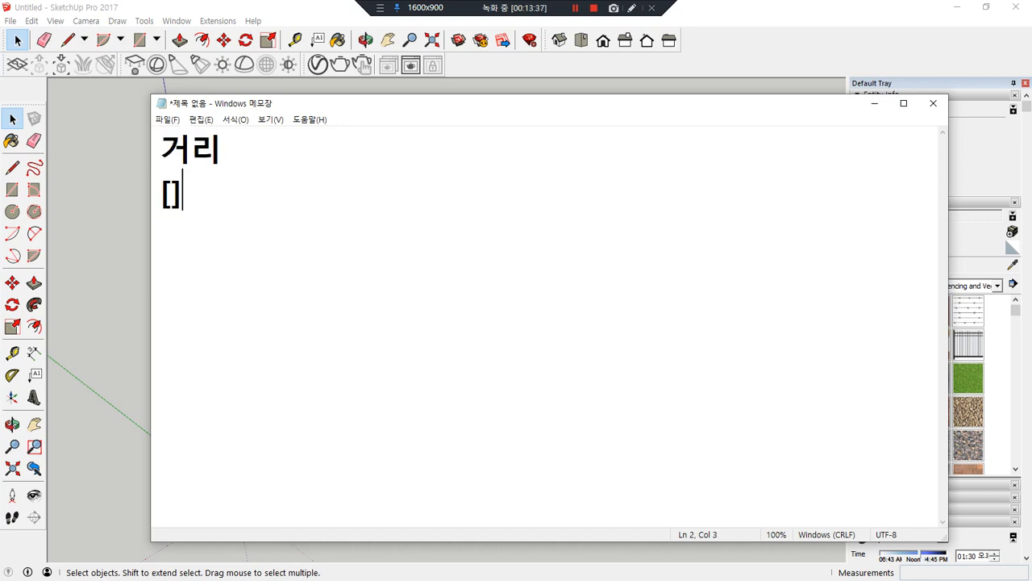
key(Left)
text(X,Y,Z)
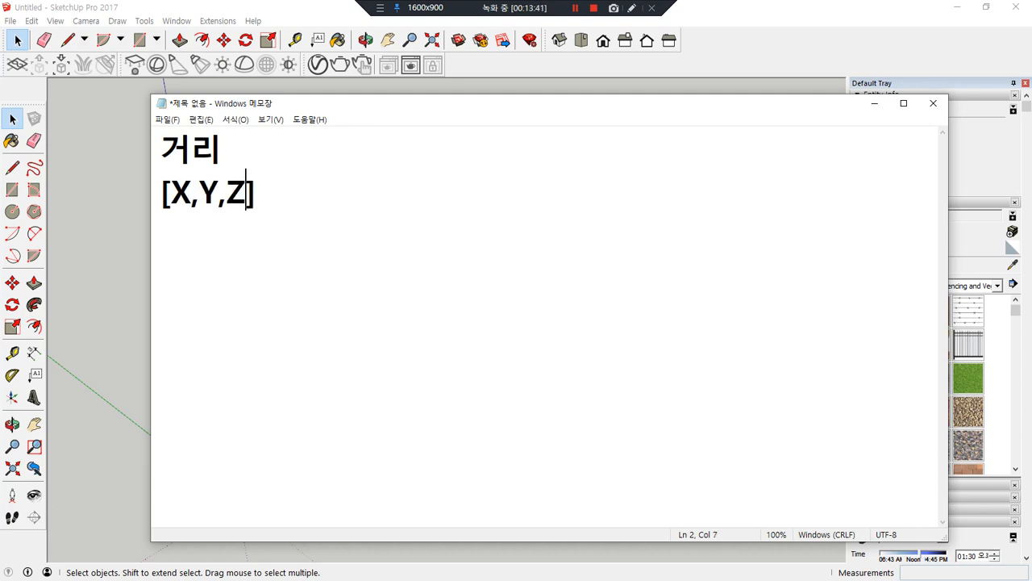
Add <X,Y,Z> as a third line of the note.
key(End)
key(Return)
text(<>)
key(Left)
text(X,Y,Z)
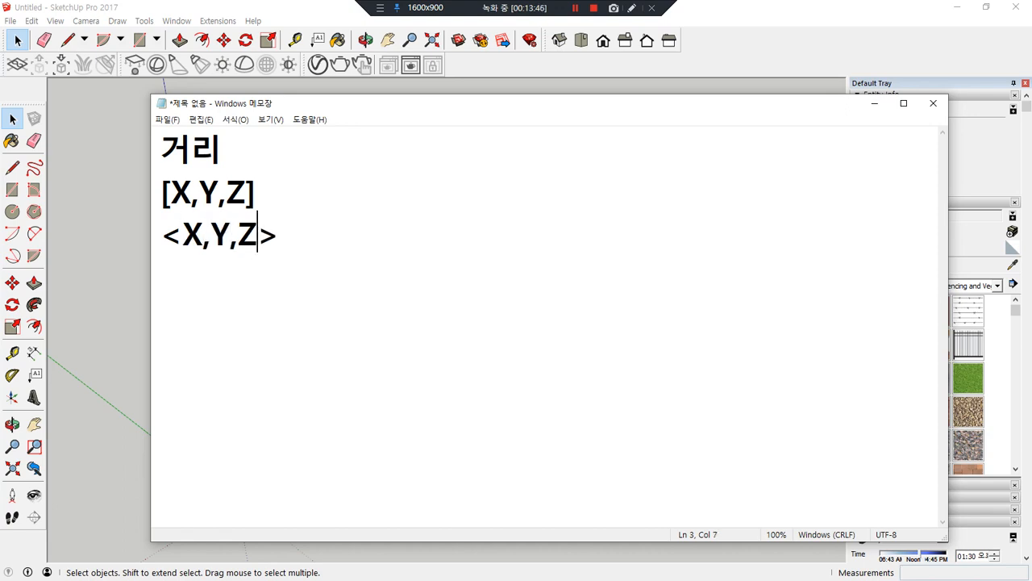
Label the [X,Y,Z] line 절대좌표 and the <X,Y,Z> line 상대좌표.
click(345, 189)
text(저ㄹ대좌표)
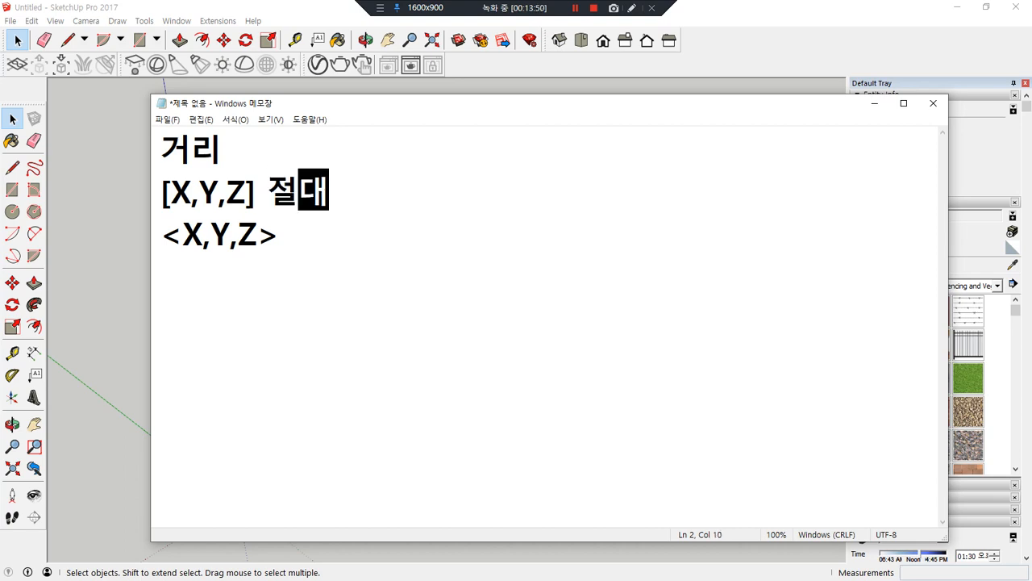
key(Down)
text(상대ㅈ)
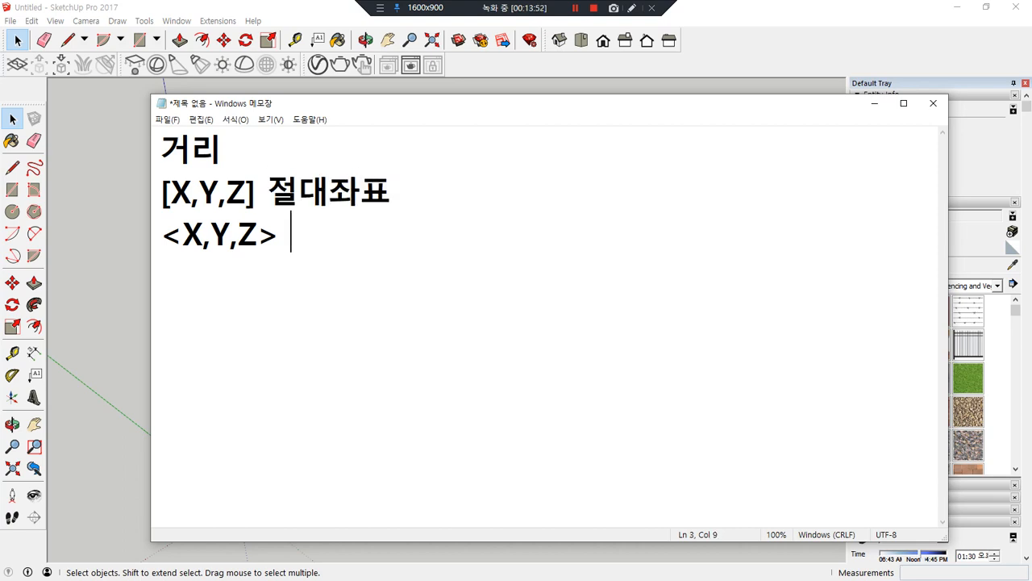
text(ㅘ표)
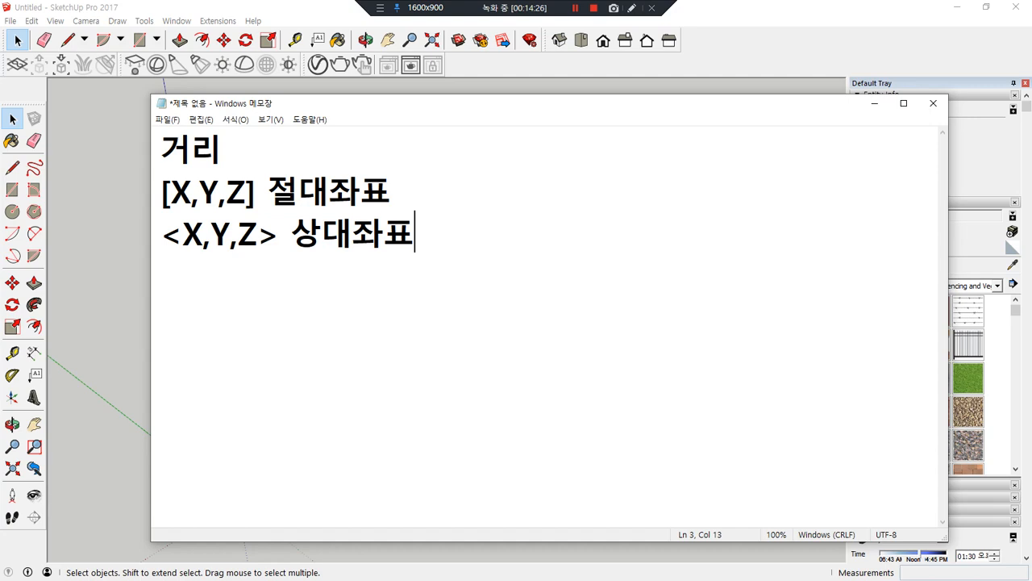
Append the pattern <X,Y,> to the 상대좌표 line and [X,Y,] to the 절대좌표 line.
text(<>)
key(Left)
text(X,Y,)
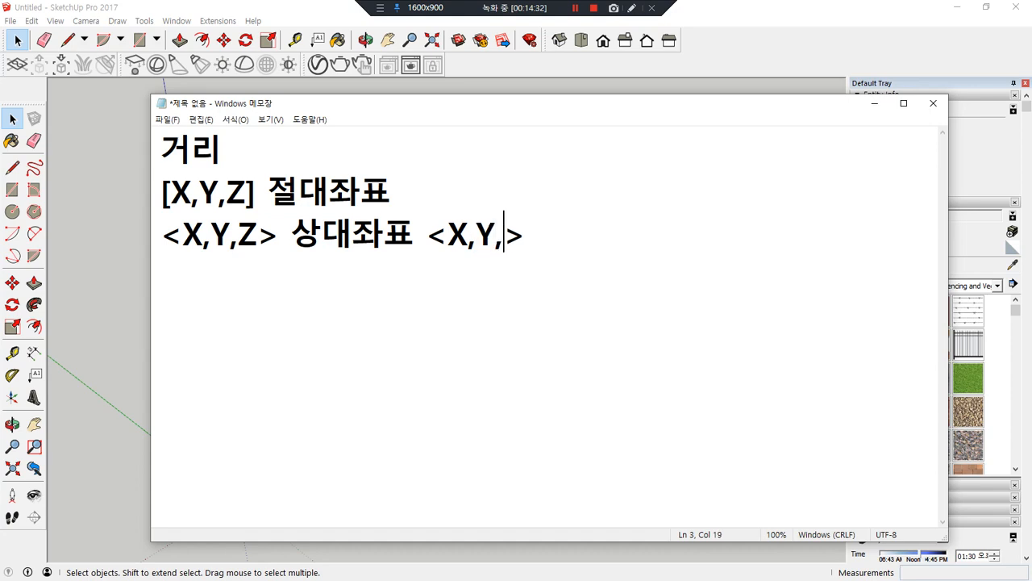
key(Up)
text([])
key(Left)
text(Z,)
key(BackSpace)
key(BackSpace)
text(X,Y,)
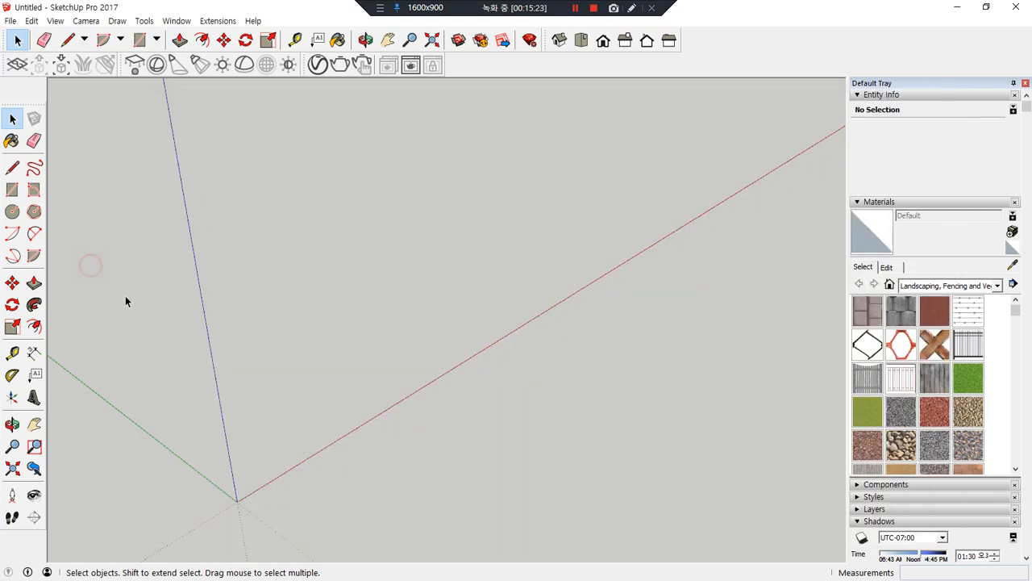
In SketchUp, draw a 1500 by 500 mm ground rectangle starting at the origin, with its long side on the red axis.
click(85, 264)
scroll(298, 412, up, 1)
key(l)
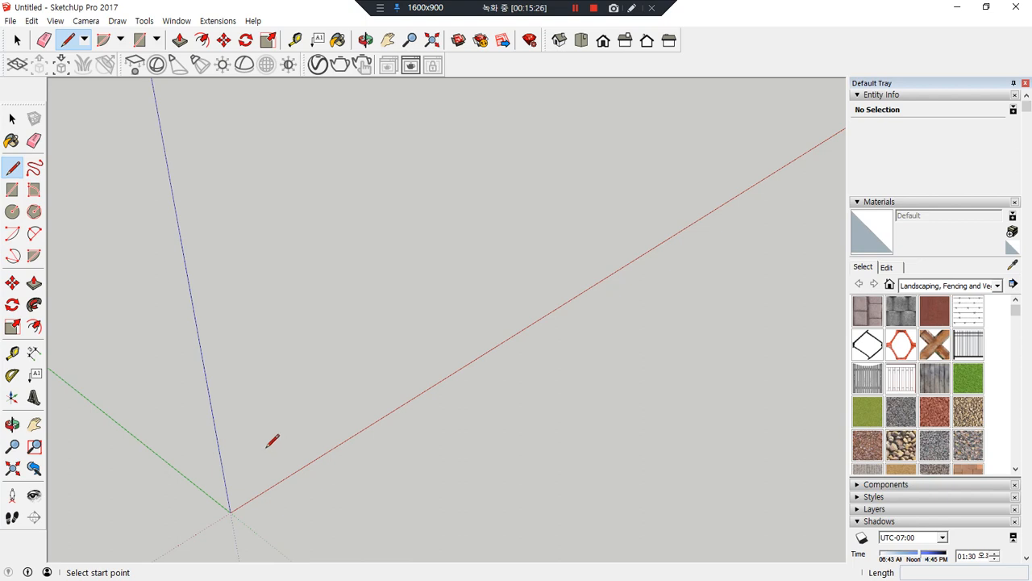
key(r)
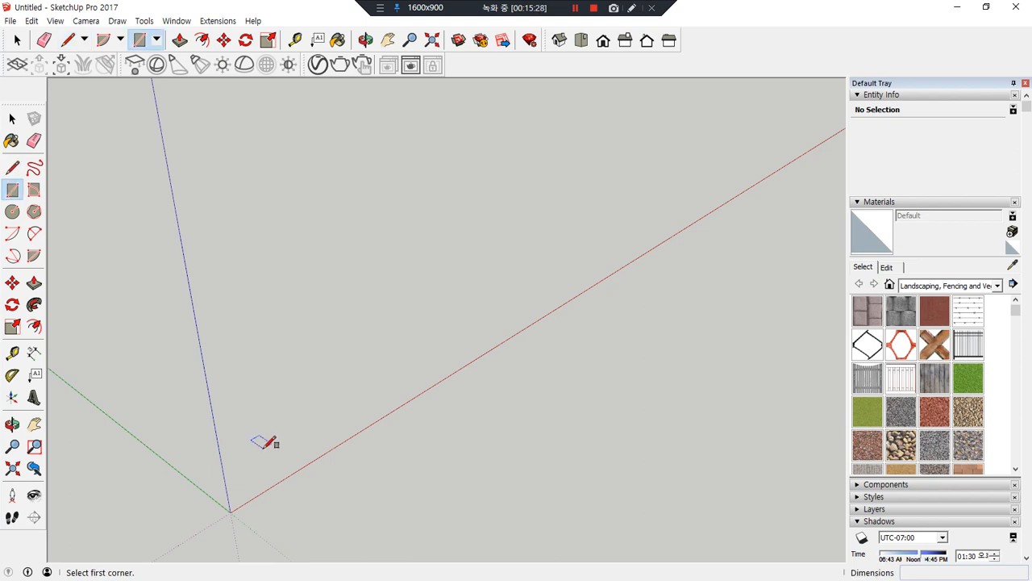
click(229, 511)
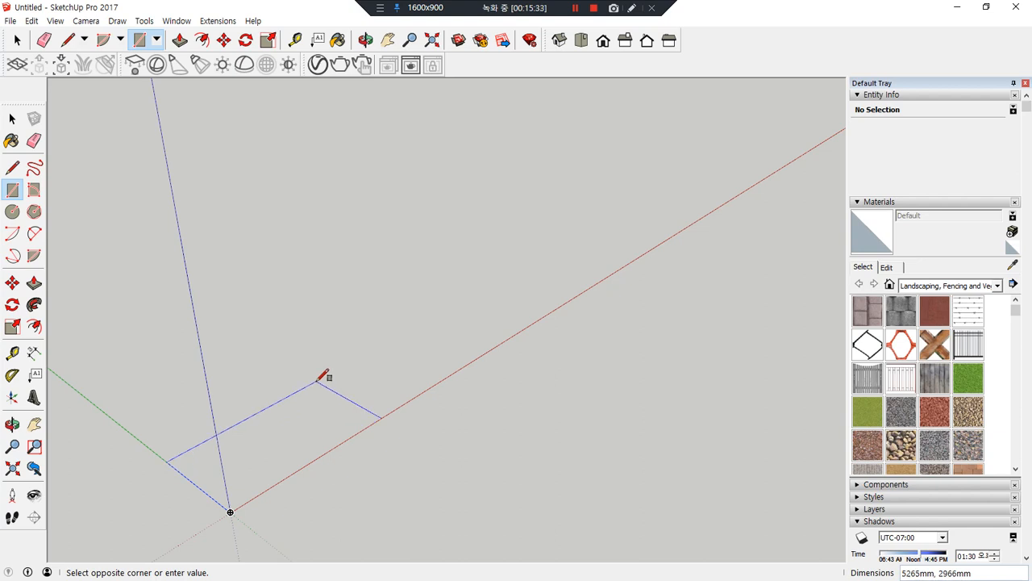
text(1500,50)
key(Return)
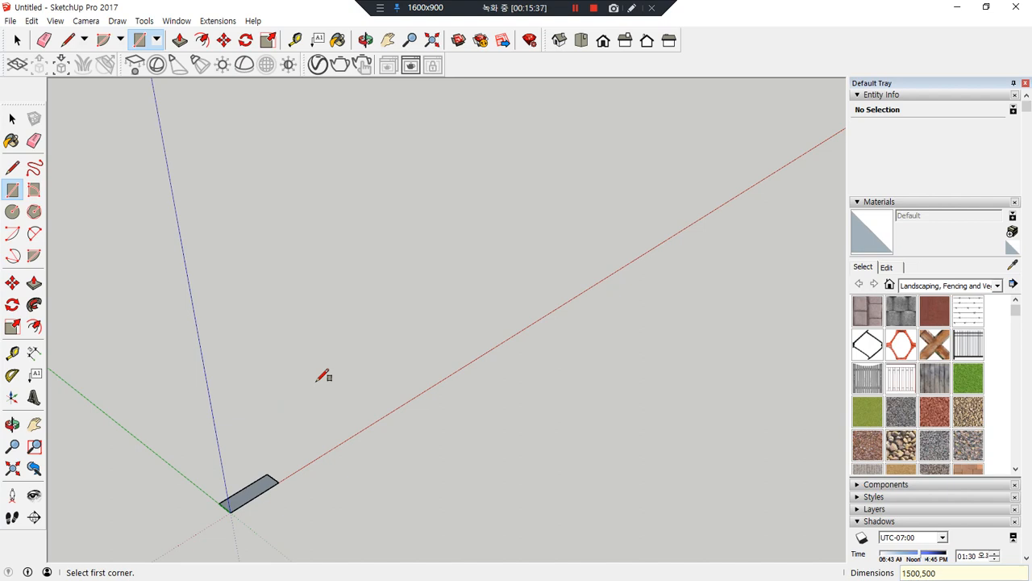
Draw a 500 mm line across the middle of the rectangle, joining its two long edges.
scroll(234, 547, up, 3)
scroll(250, 496, up, 3)
middle_drag(260, 490, 188, 441)
scroll(201, 444, up, 2)
drag(174, 416, 347, 260)
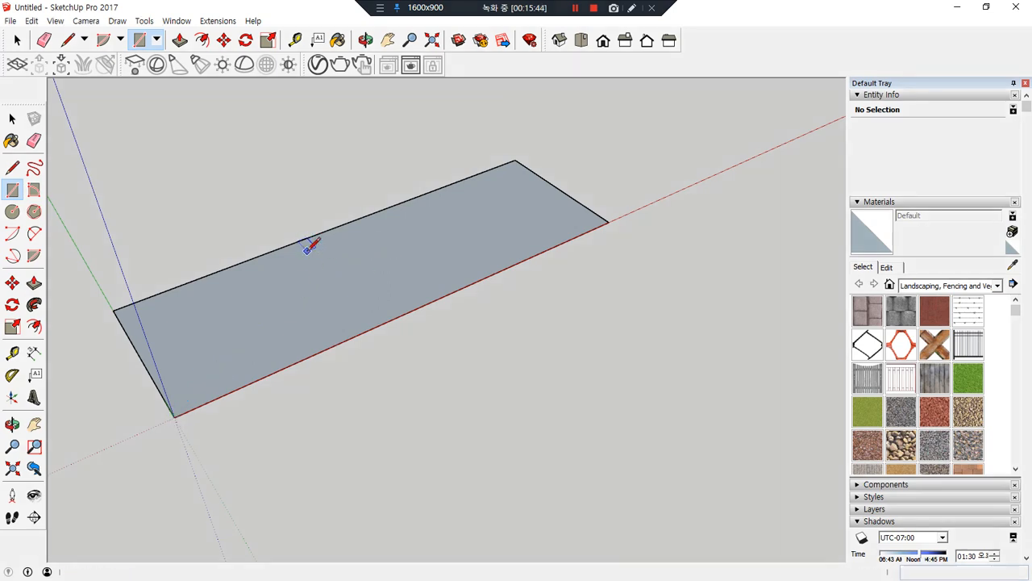
key(l)
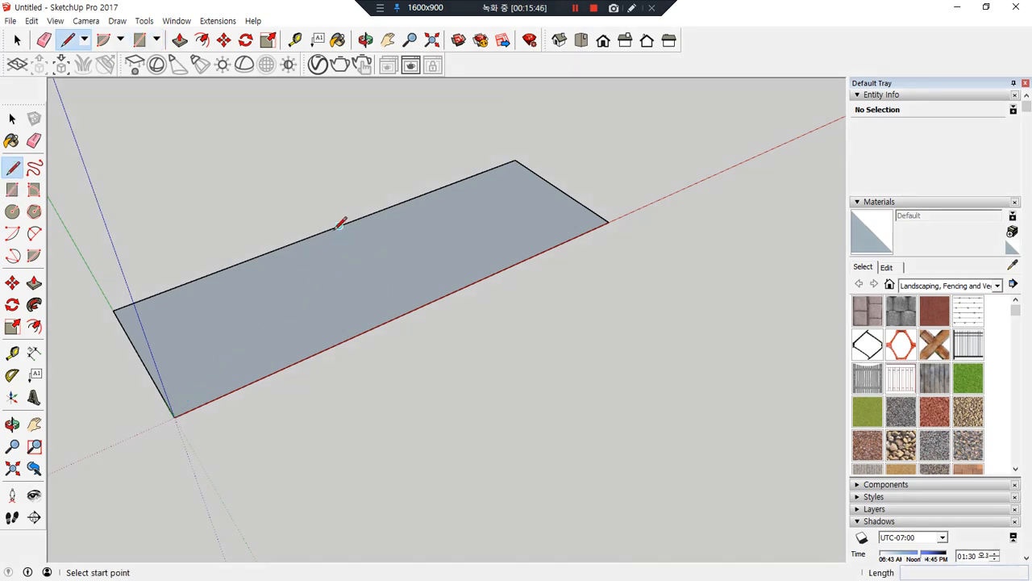
click(339, 226)
click(415, 308)
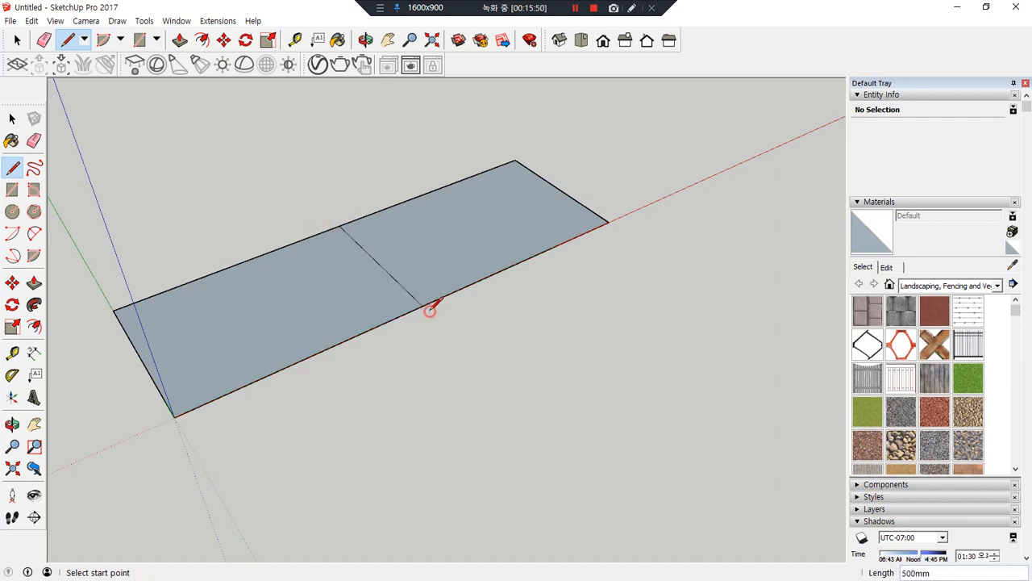
mouse_move(179, 409)
mouse_down()
mouse_move(188, 415)
mouse_move(230, 341)
mouse_move(323, 228)
mouse_move(303, 230)
mouse_move(331, 247)
mouse_up()
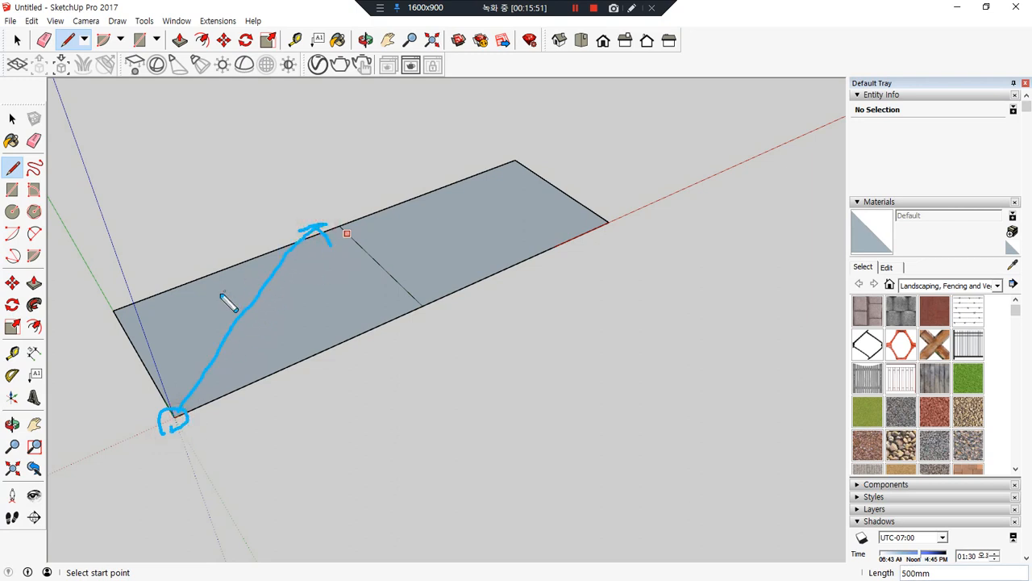
mouse_move(220, 132)
mouse_down()
mouse_move(278, 153)
mouse_move(358, 137)
mouse_up()
key(e)
mouse_move(173, 425)
mouse_down()
mouse_move(186, 411)
mouse_move(180, 435)
mouse_move(271, 376)
mouse_up()
key(e)
mouse_move(177, 417)
mouse_down()
mouse_move(412, 313)
mouse_move(419, 323)
mouse_up()
mouse_move(377, 359)
mouse_down()
mouse_move(384, 350)
mouse_move(395, 377)
mouse_move(435, 369)
mouse_up()
mouse_move(419, 313)
mouse_down()
mouse_move(360, 251)
mouse_move(357, 229)
mouse_move(394, 255)
mouse_move(433, 243)
mouse_up()
drag(436, 234, 437, 233)
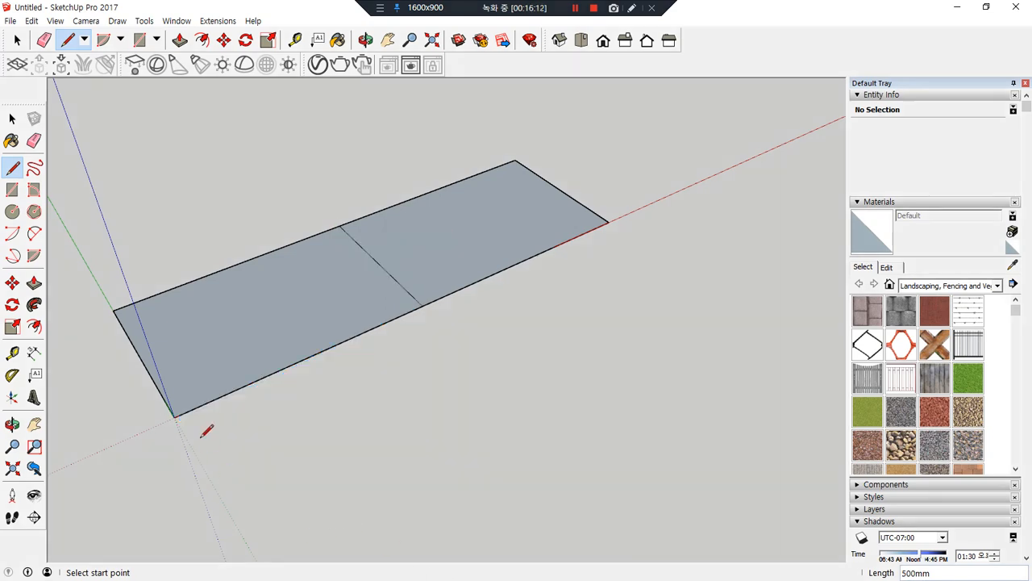
Draw a line from the origin using the relative coordinates <750,500,>.
click(174, 416)
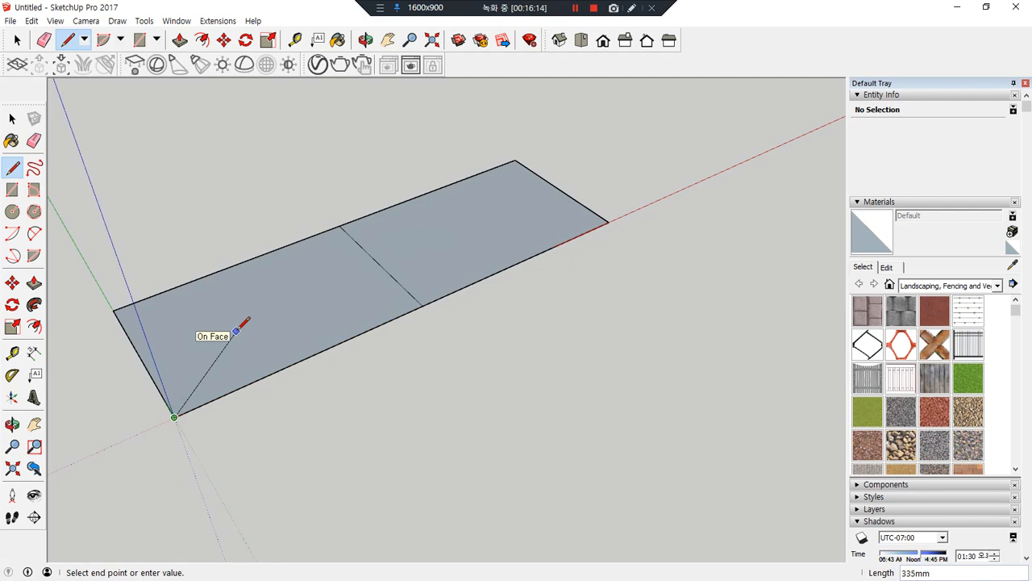
text(<>)
text(750)
text(,500,>)
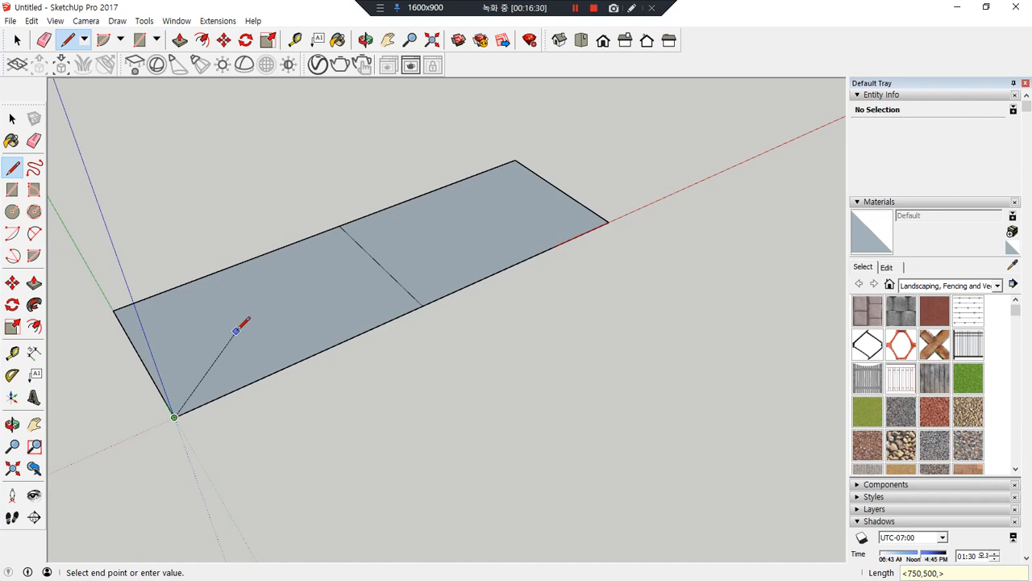
key(Return)
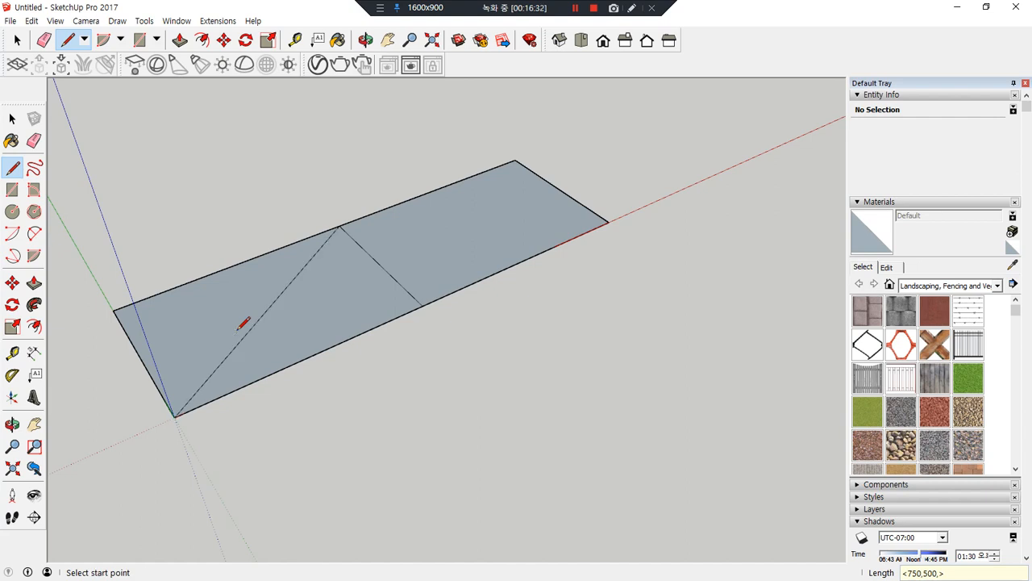
mouse_move(359, 254)
mouse_down()
mouse_move(327, 221)
mouse_move(353, 268)
mouse_up()
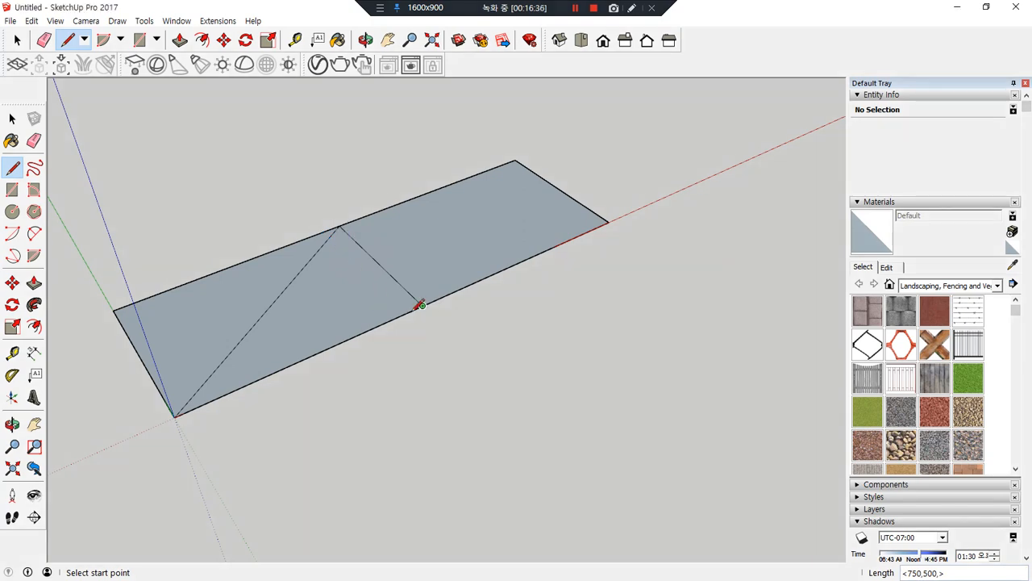
mouse_move(265, 385)
mouse_down()
mouse_move(213, 311)
mouse_move(330, 368)
mouse_up()
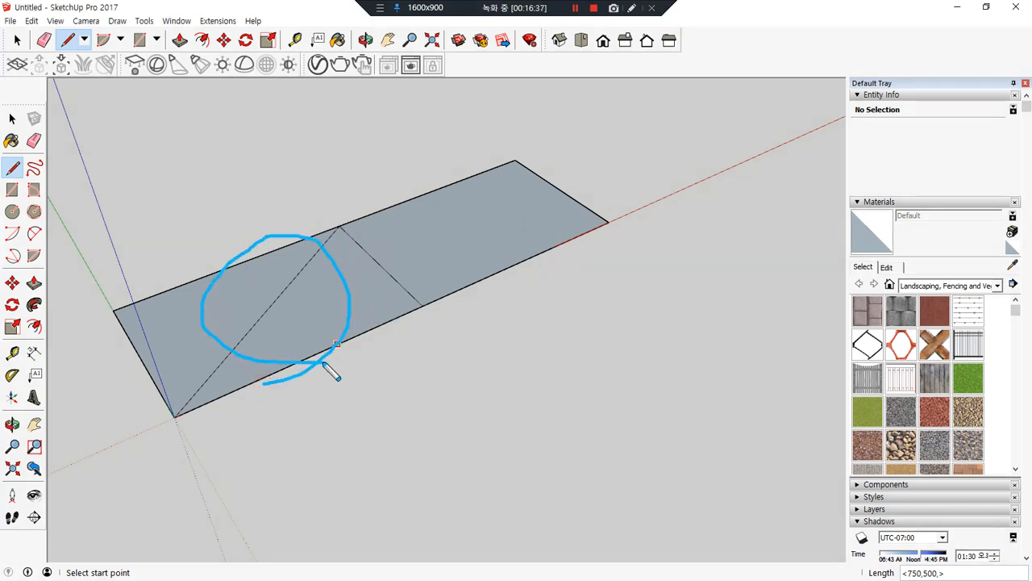
drag(141, 420, 277, 247)
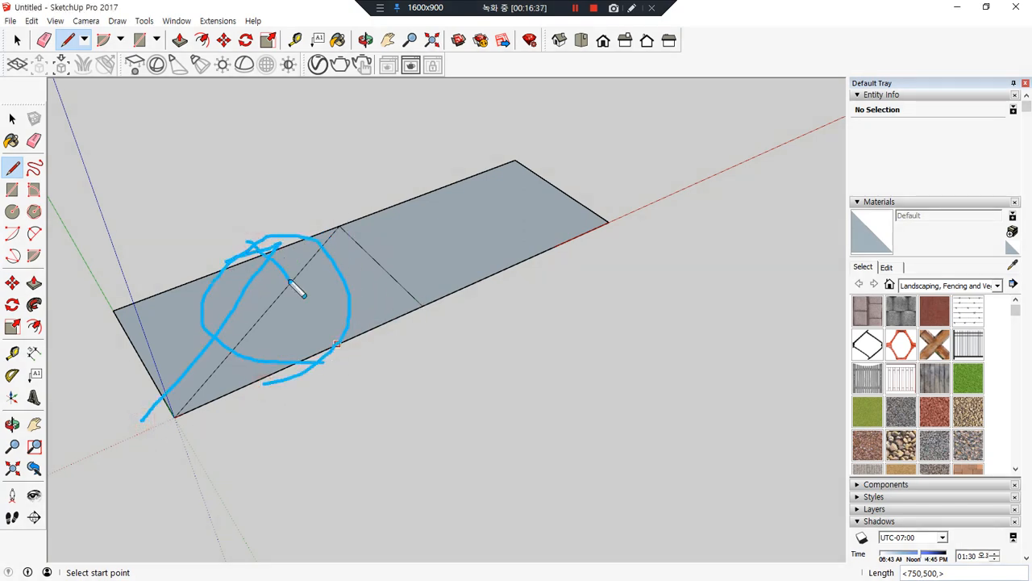
Erase the outer edges of the rectangle half that lies beyond the middle dividing line.
key(e)
drag(594, 206, 575, 242)
drag(470, 173, 487, 200)
key(l)
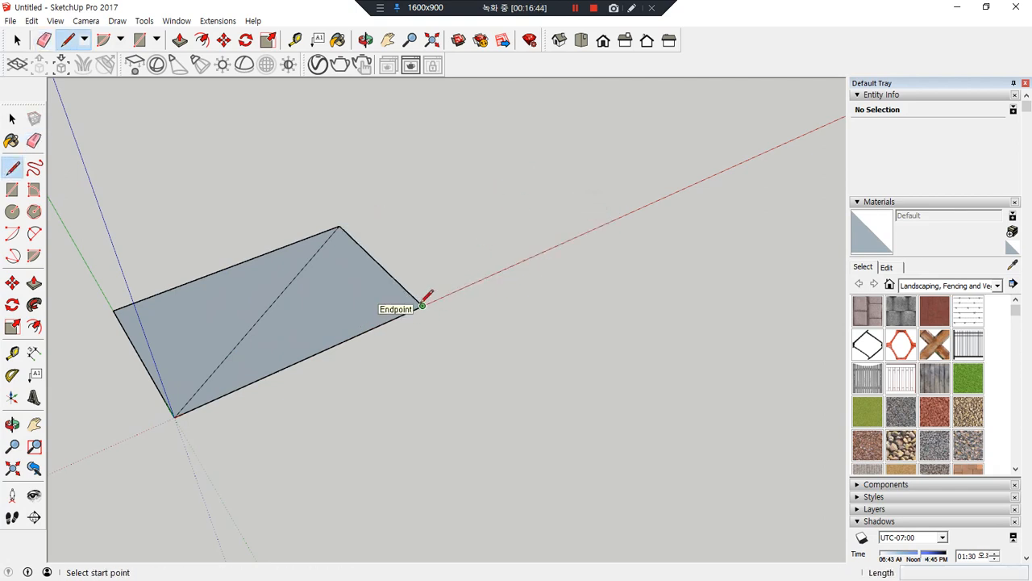
click(422, 305)
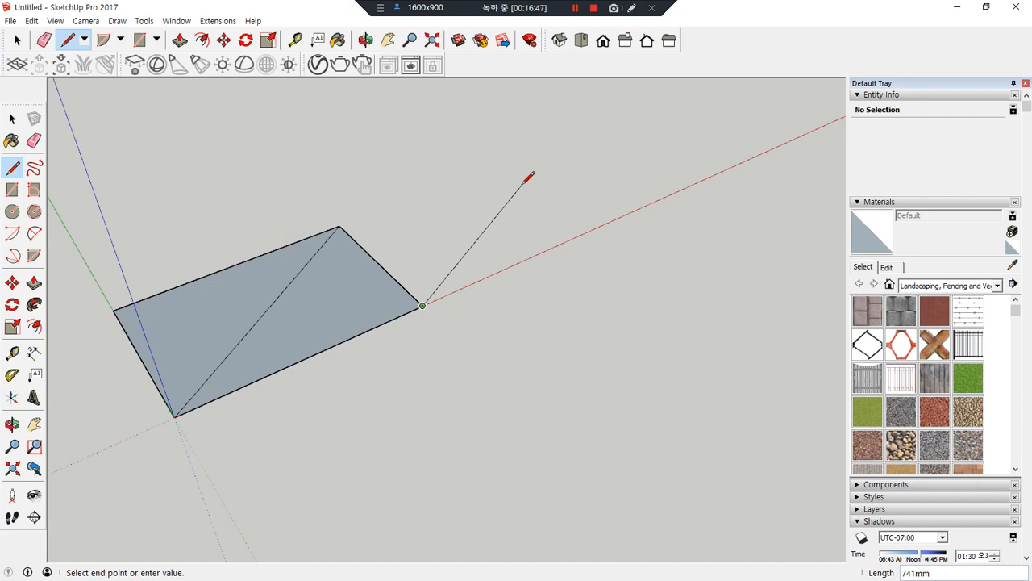
text(<>750)
key(Escape)
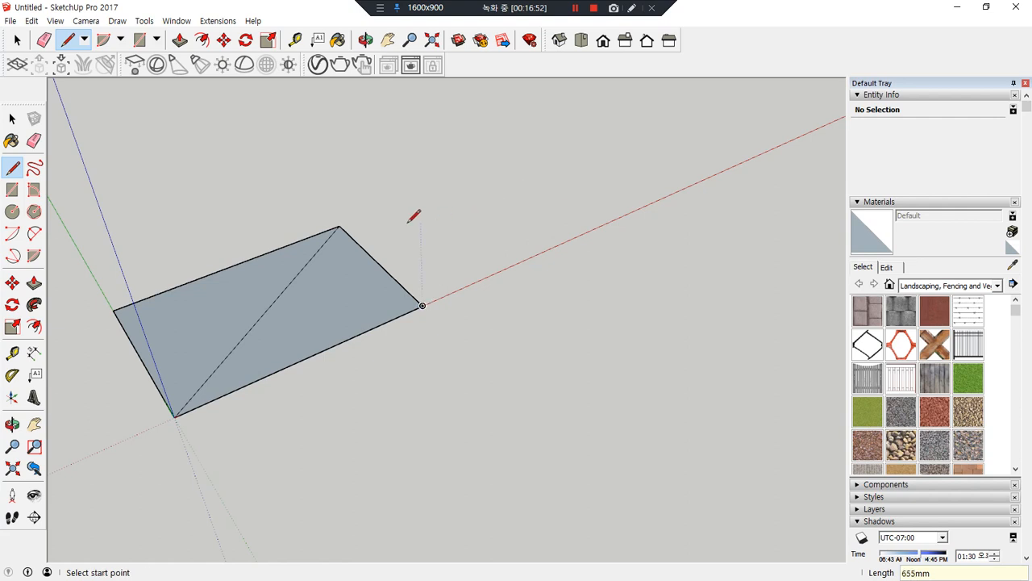
Draw a line from the far end of the diagonal using the relative coordinates <750,-500,>.
click(338, 227)
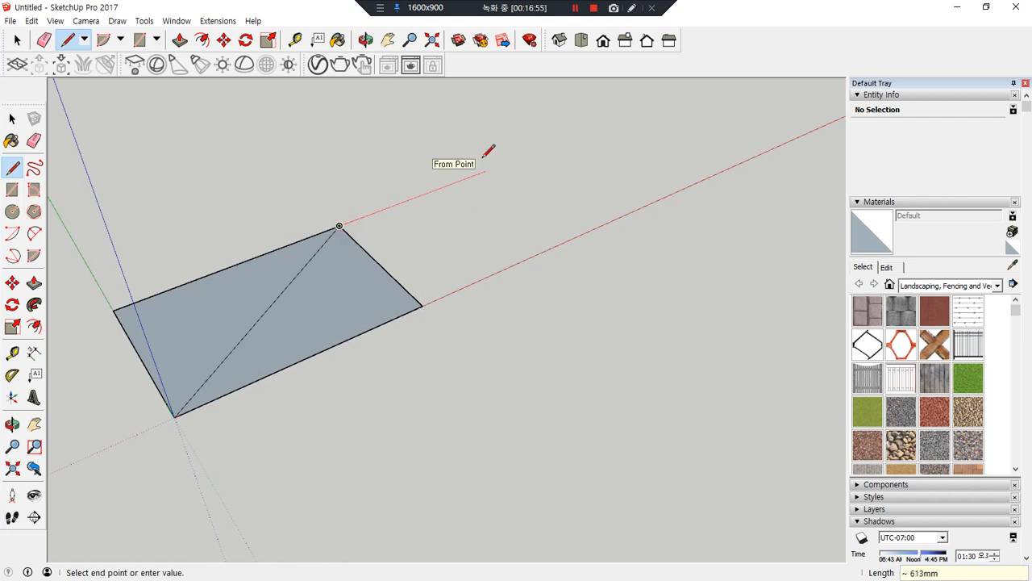
text(<>)
text(750,-500,>)
key(Return)
key(Escape)
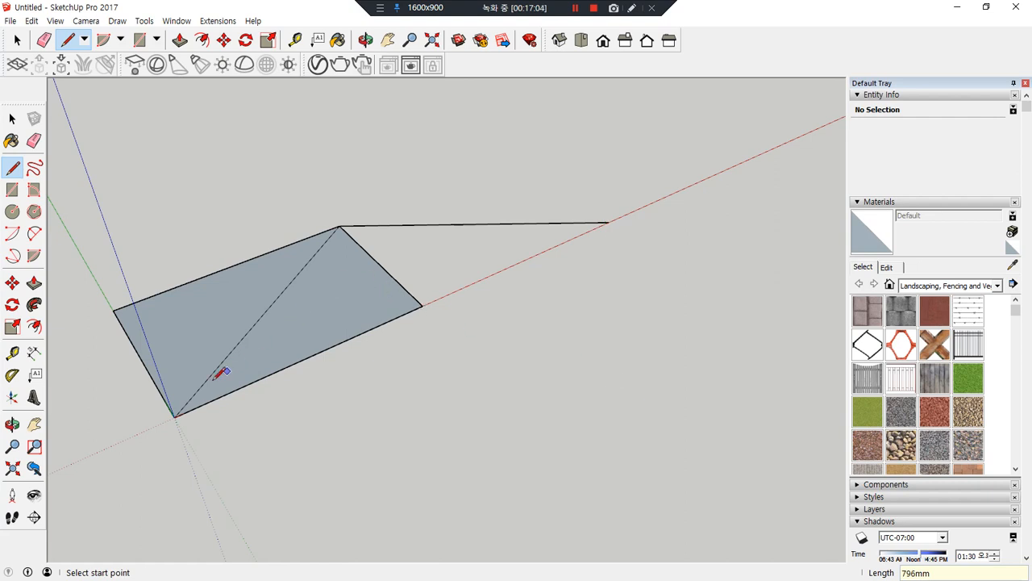
mouse_move(183, 429)
mouse_down()
mouse_move(179, 421)
mouse_move(635, 216)
mouse_move(663, 183)
mouse_move(717, 226)
mouse_up()
drag(167, 415, 105, 458)
drag(88, 500, 131, 487)
mouse_move(171, 409)
mouse_down()
mouse_move(78, 259)
mouse_move(95, 236)
mouse_move(153, 211)
mouse_move(151, 235)
mouse_up()
mouse_move(177, 418)
mouse_down()
mouse_move(226, 527)
mouse_move(300, 540)
mouse_up()
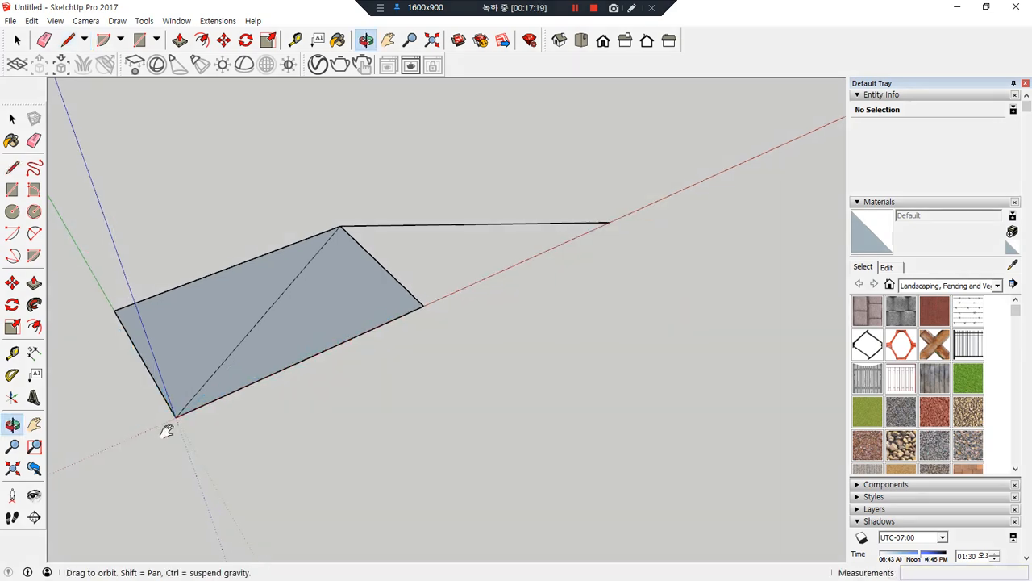
middle_drag(153, 431, 315, 376)
mouse_move(336, 369)
mouse_down()
mouse_move(313, 168)
mouse_move(304, 168)
mouse_move(333, 169)
mouse_up()
mouse_move(334, 153)
mouse_down()
mouse_move(379, 149)
mouse_move(362, 161)
mouse_up()
drag(339, 371, 349, 492)
drag(361, 474, 342, 517)
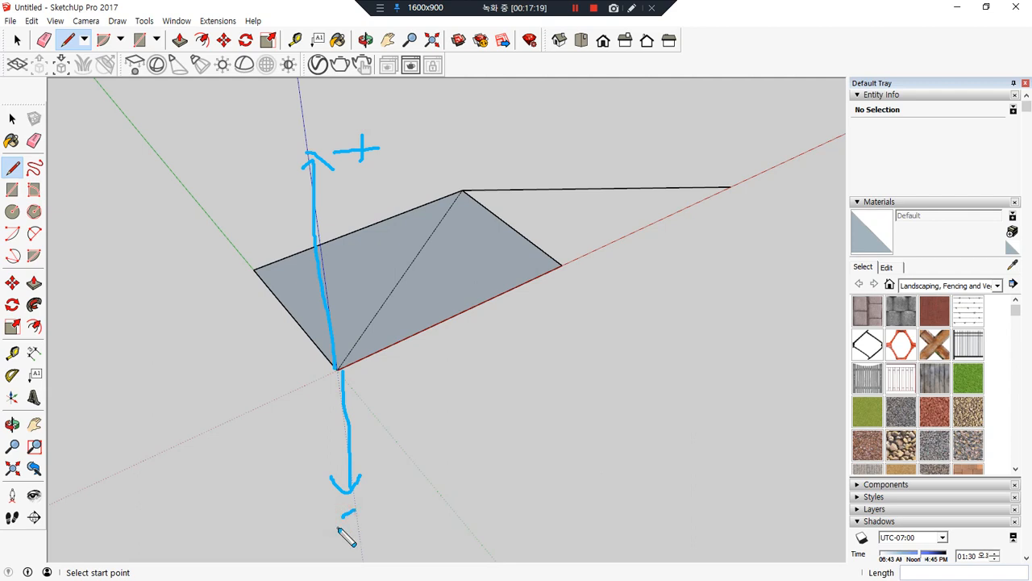
Erase the remaining rectangle, its diagonal and the slanted line, leaving the model empty.
mouse_move(479, 341)
middle_down()
mouse_move(495, 341)
mouse_move(467, 349)
middle_up()
key(e)
click(601, 192)
drag(525, 203, 419, 226)
mouse_move(427, 332)
mouse_down()
mouse_move(275, 313)
mouse_move(331, 422)
mouse_up()
Draw two connected lines starting at the origin, using the relative coordinates <750,500,> and <750,-500,>.
key(l)
click(322, 365)
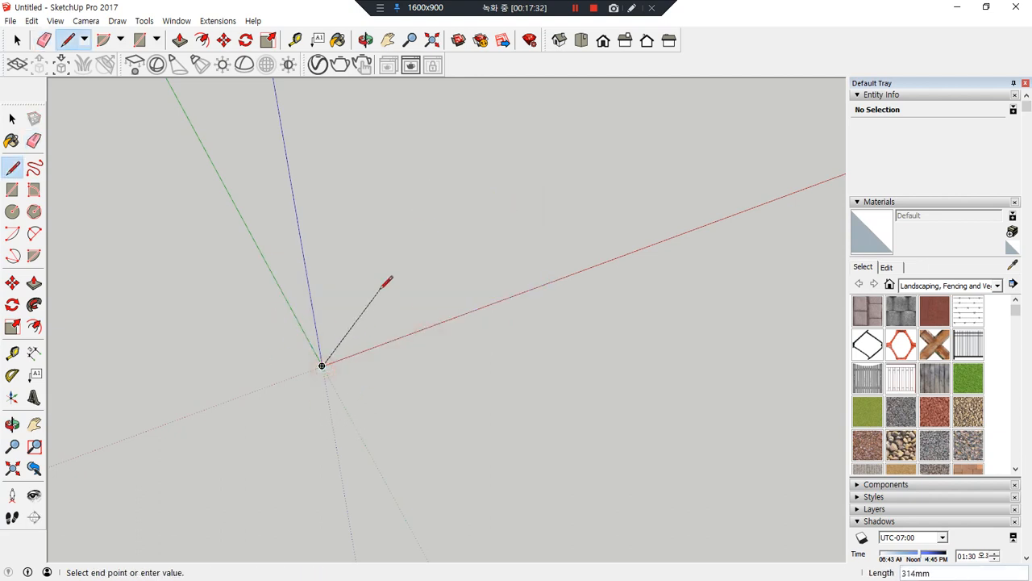
text(<>)
key(Return)
key(BackSpace)
key(BackSpace)
key(BackSpace)
key(BackSpace)
key(BackSpace)
key(BackSpace)
key(BackSpace)
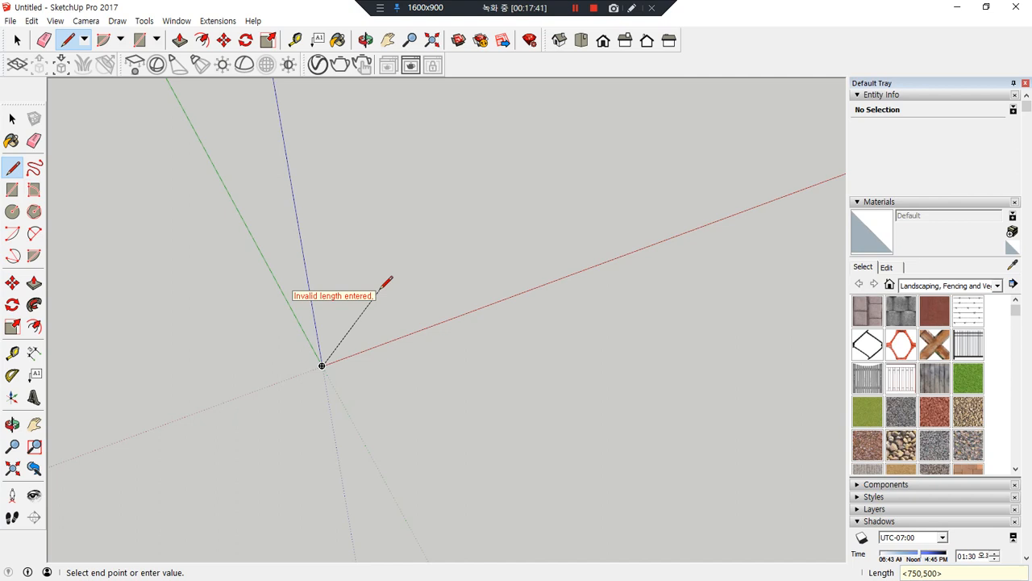
text(750,500)
key(Return)
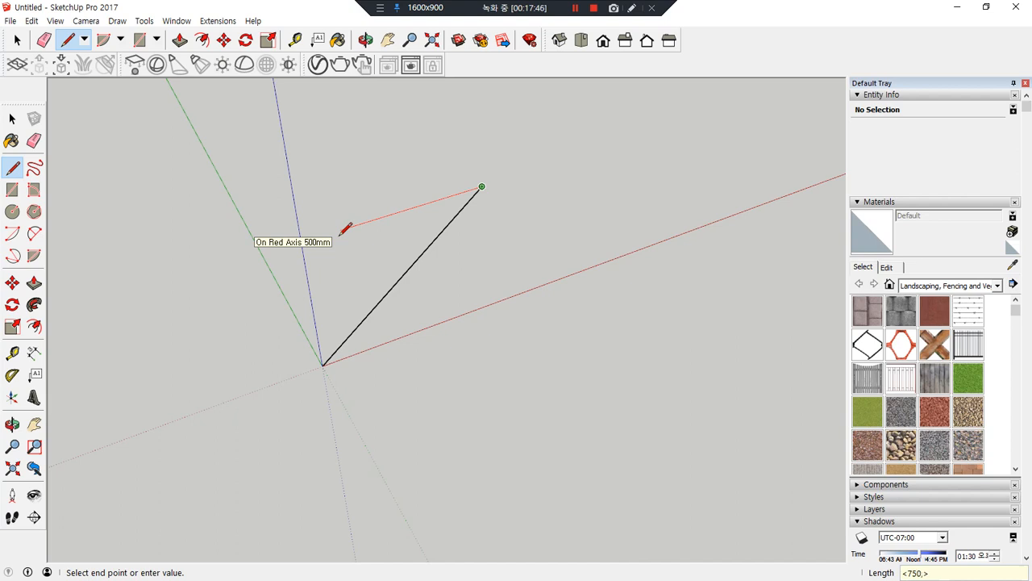
text(750,-500,)
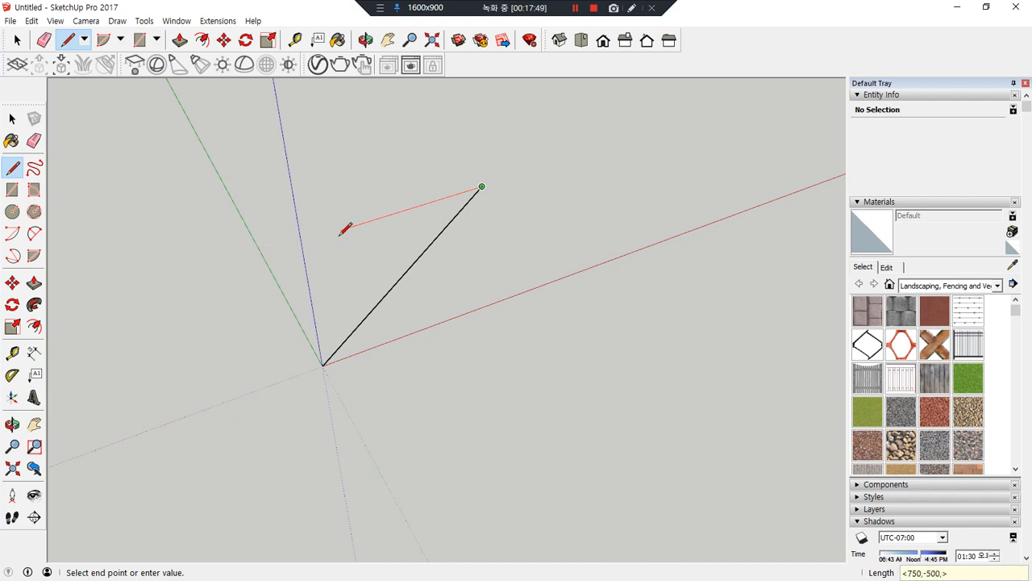
key(Return)
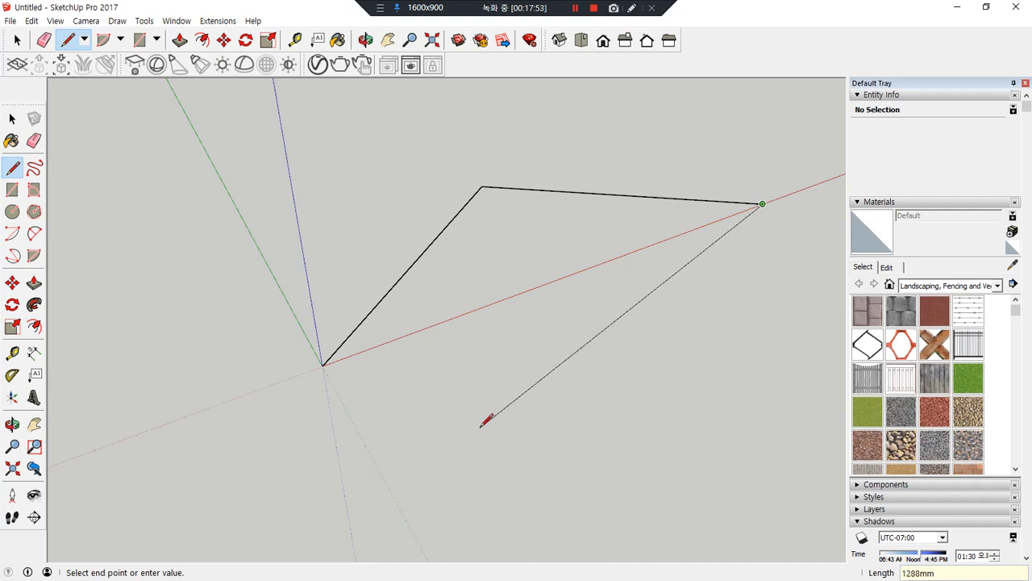
key(ctrl+alt+d)
mouse_move(762, 208)
mouse_down()
mouse_move(749, 187)
mouse_move(666, 245)
mouse_move(341, 355)
mouse_up()
drag(462, 333, 462, 345)
mouse_move(489, 311)
mouse_down()
mouse_move(494, 366)
mouse_move(528, 324)
mouse_move(587, 337)
mouse_up()
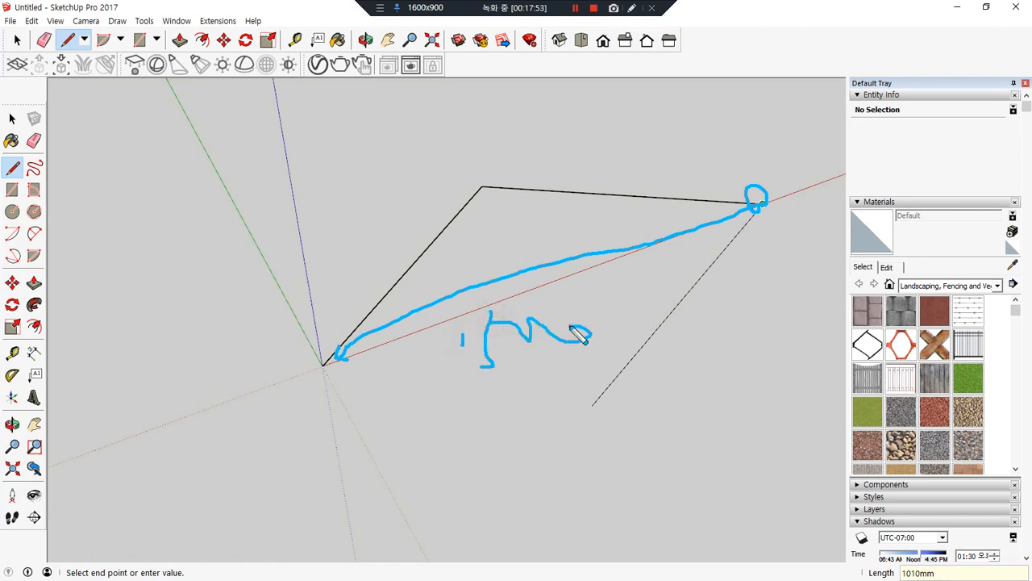
mouse_move(735, 208)
mouse_down()
mouse_move(572, 276)
mouse_move(458, 298)
mouse_up()
mouse_move(257, 267)
mouse_down()
mouse_move(296, 341)
mouse_move(313, 277)
mouse_up()
mouse_move(341, 375)
mouse_down()
mouse_move(367, 416)
mouse_move(383, 399)
mouse_up()
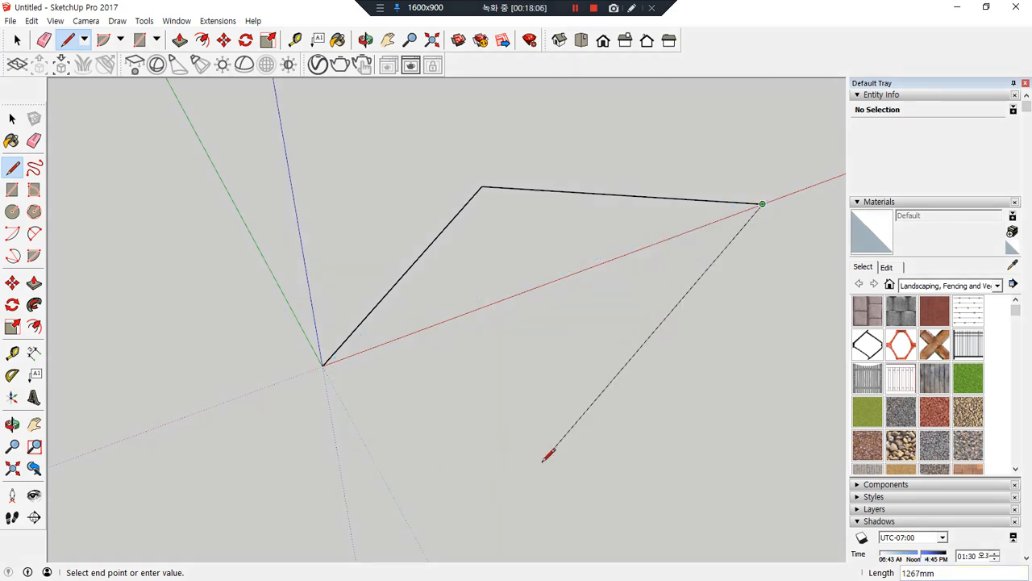
Close the triangle with a line back to the origin using the relative coordinates <-1500,0,>.
text(<>)
key(Return)
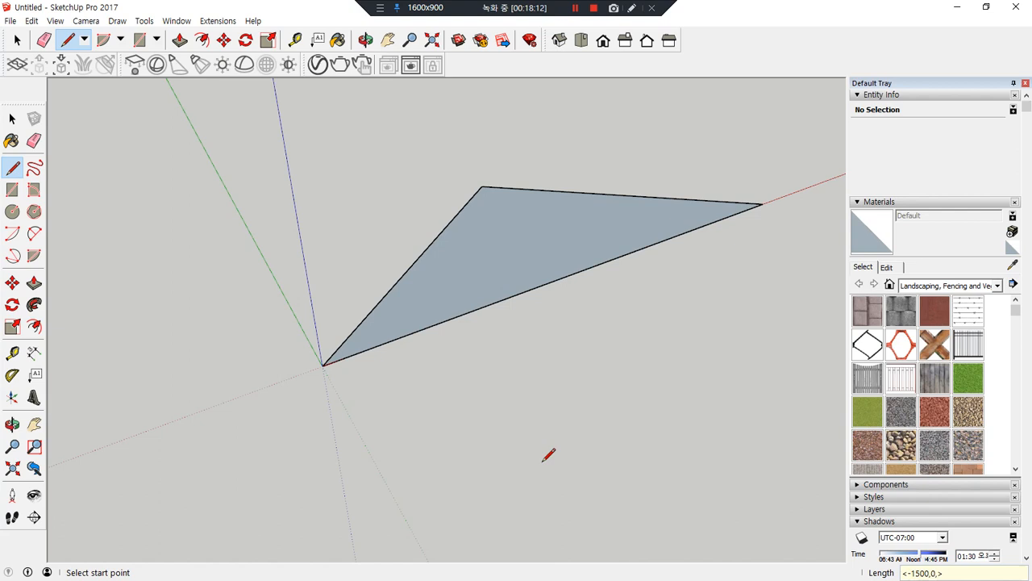
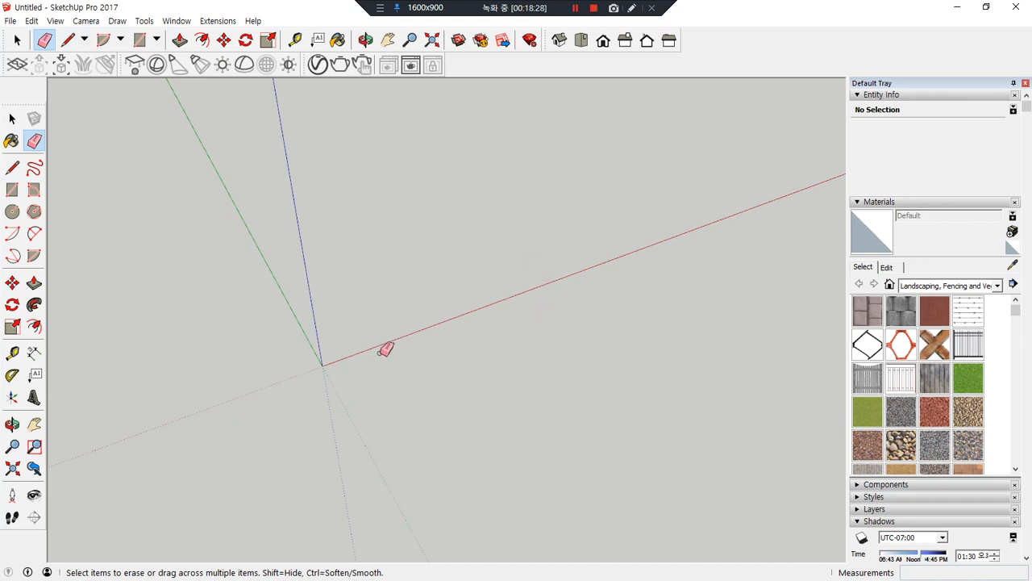
Start a new rectangle at the origin.
key(l)
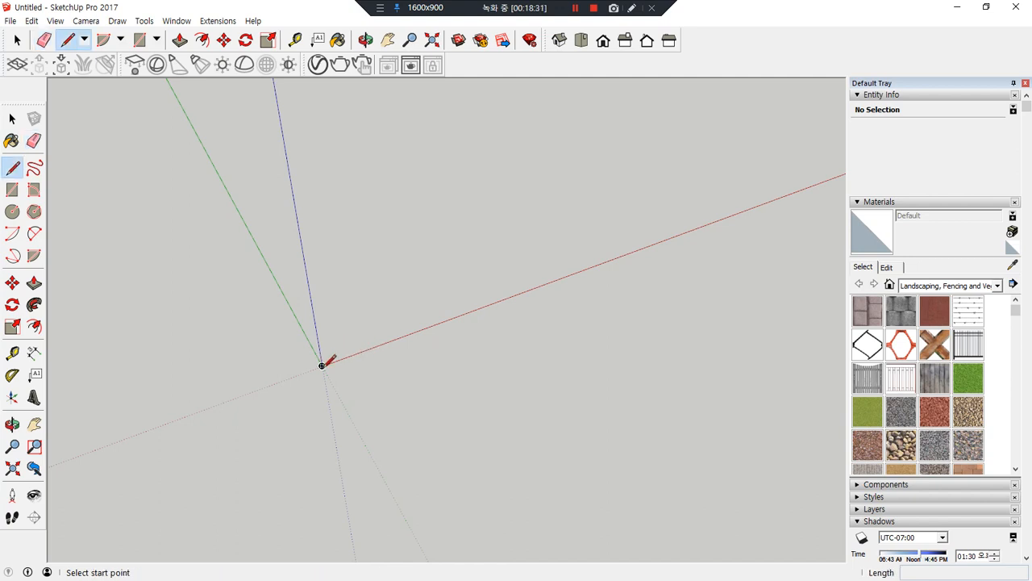
click(321, 363)
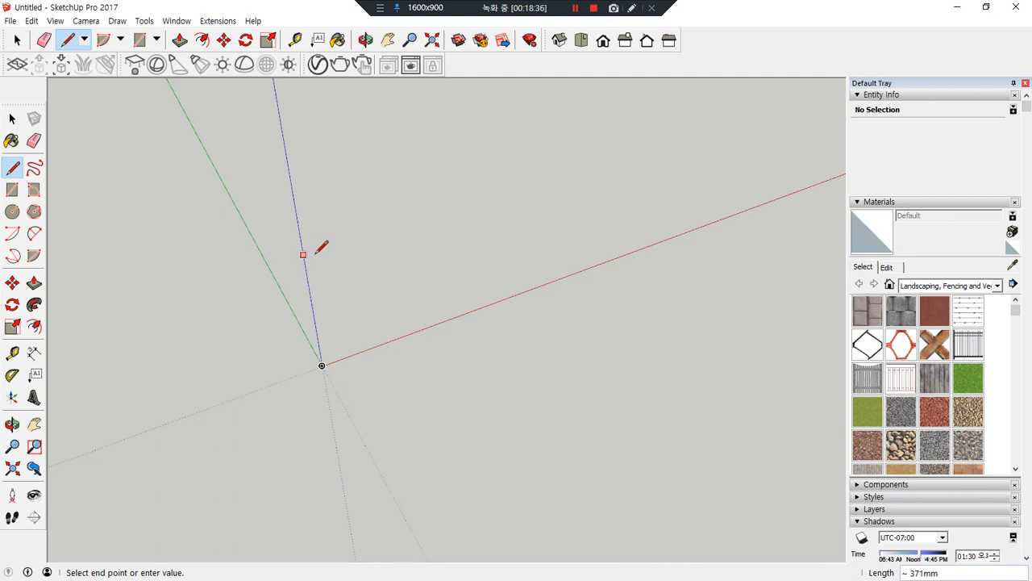
key(r)
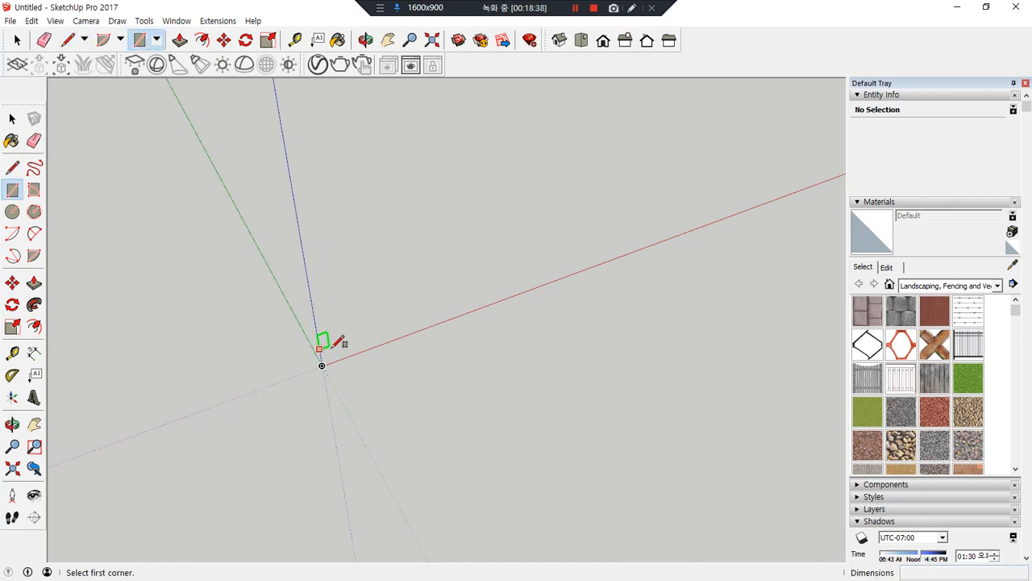
Draw a 900 by 400 mm upright rectangle from the origin, with its long side along the red axis.
click(321, 365)
text(900,40)
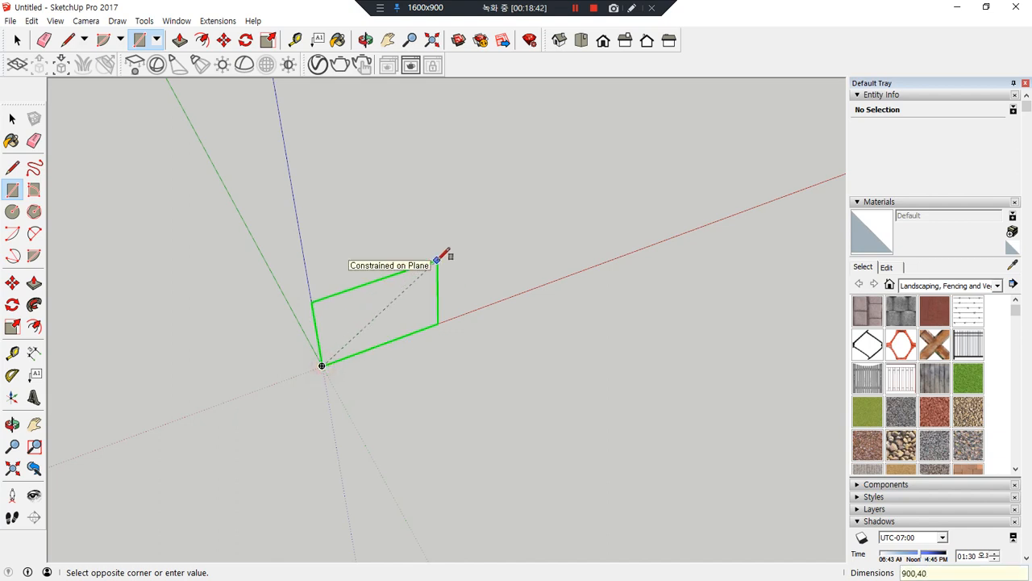
text(0)
key(Return)
middle_drag(567, 293, 589, 232)
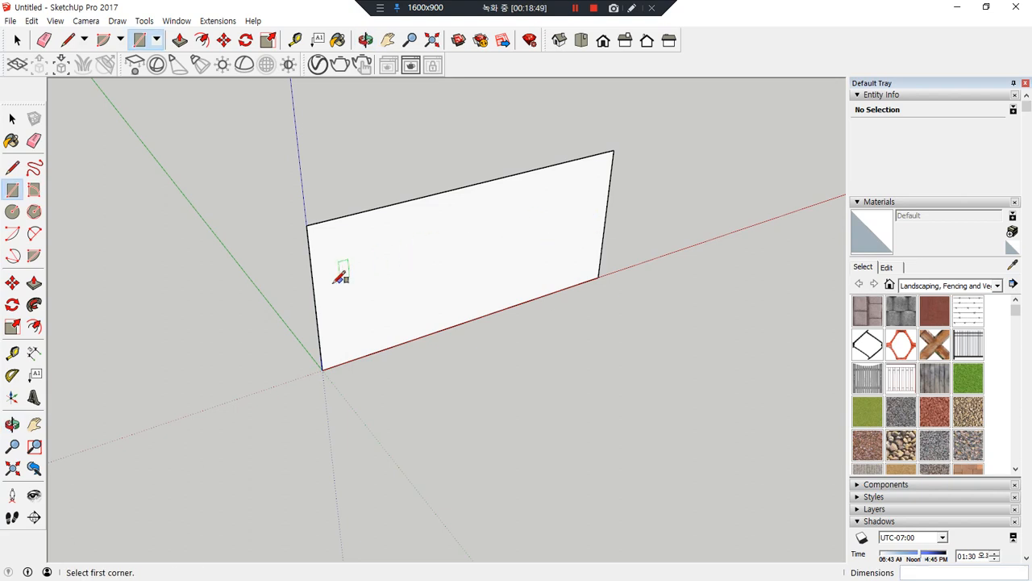
Copy the rectangle's vertical edge at the origin 300 mm along the red axis and array the copy with *3.
key(space)
click(314, 301)
key(m)
key(ctrl)
click(323, 370)
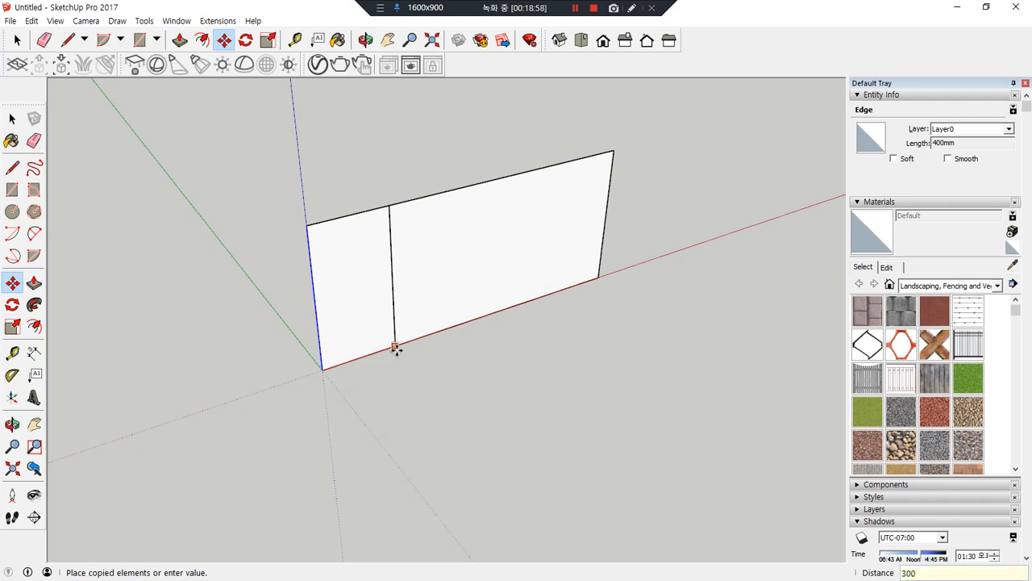
key(Return)
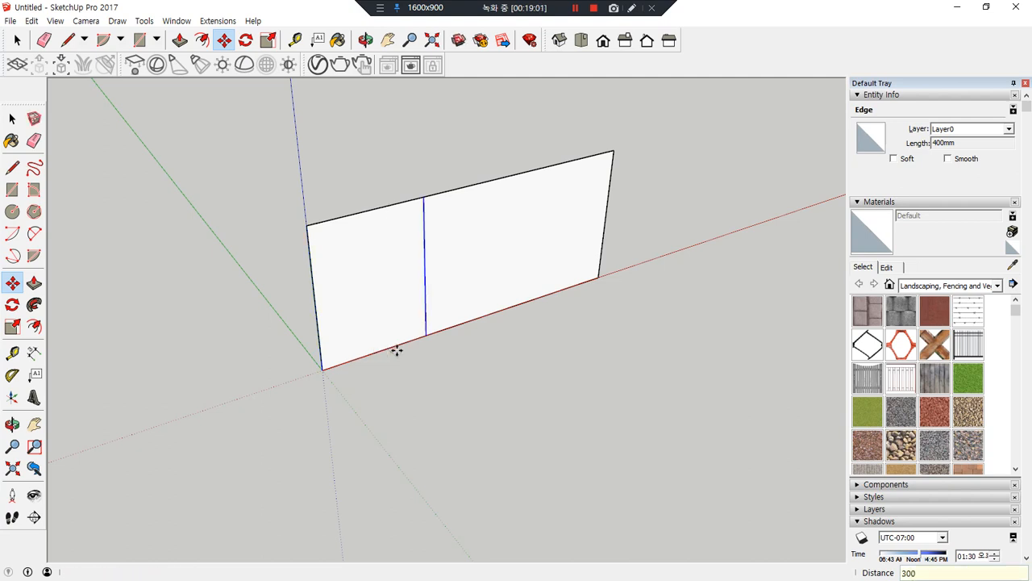
key(Return)
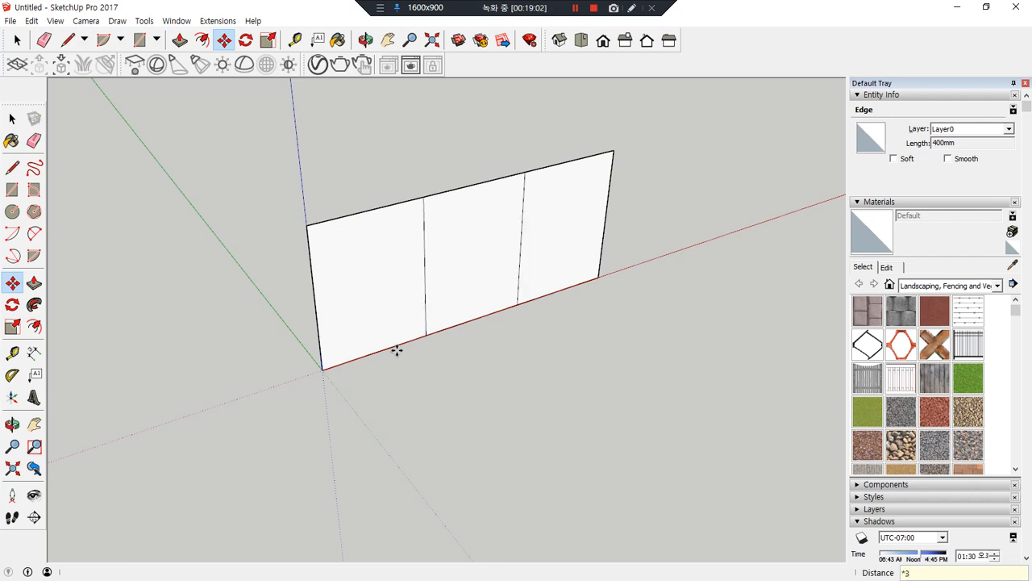
Copy the three top edge segments of the rectangle 100 mm straight down.
middle_drag(453, 216, 398, 177)
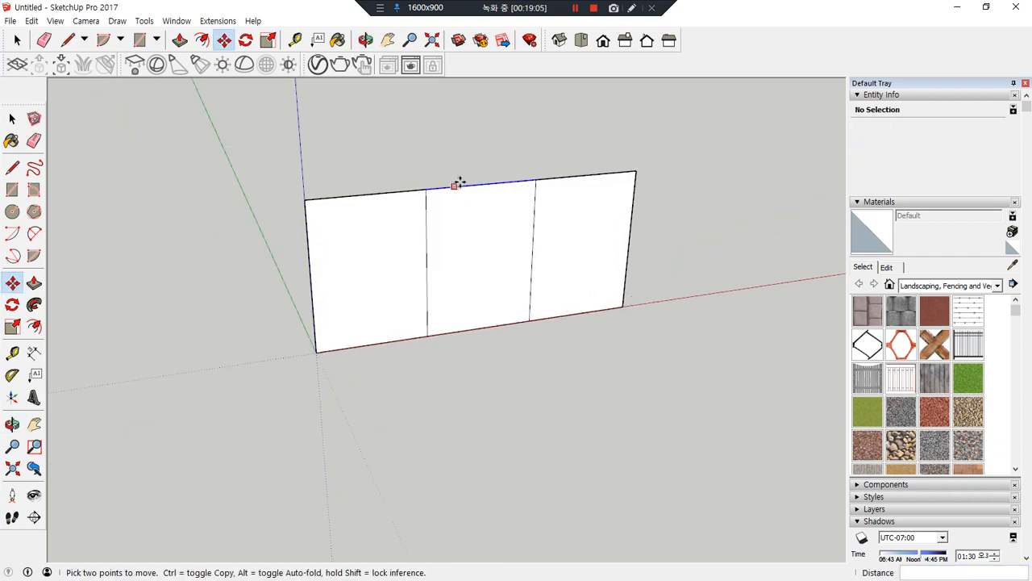
key(space)
click(400, 195)
shift+click(476, 186)
shift+click(556, 177)
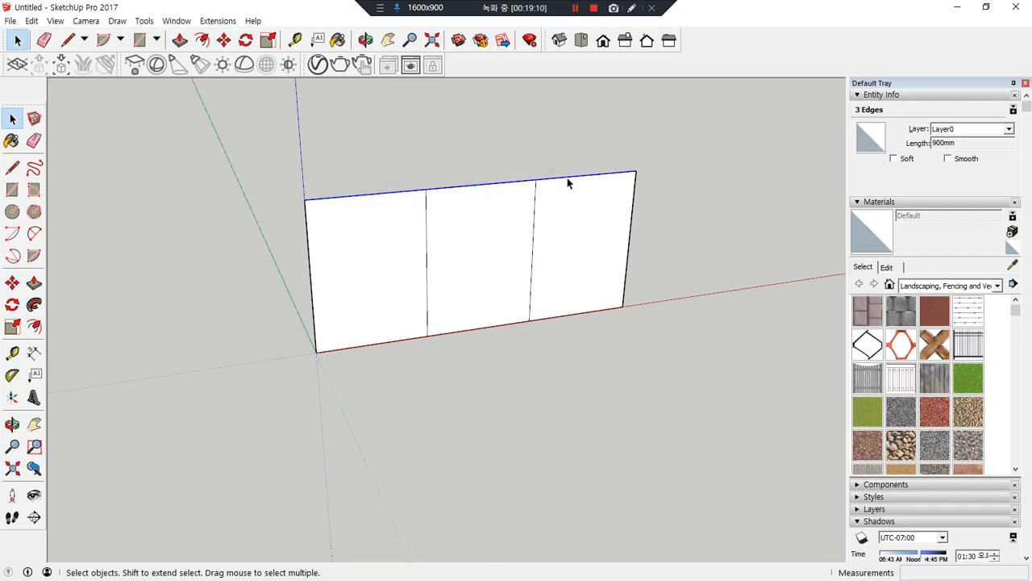
key(m)
click(636, 171)
key(ctrl)
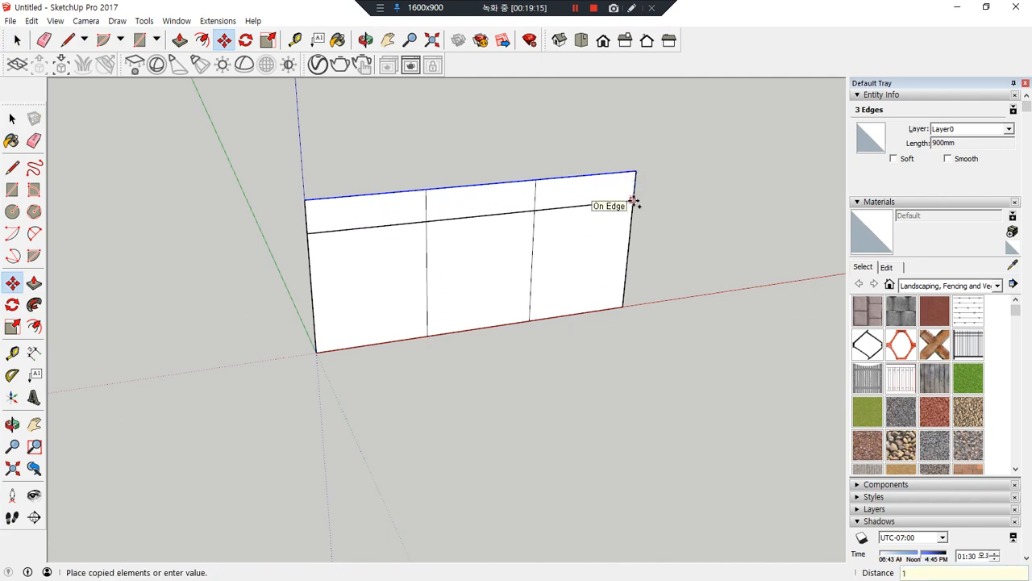
key(Return)
scroll(336, 208, up, 2)
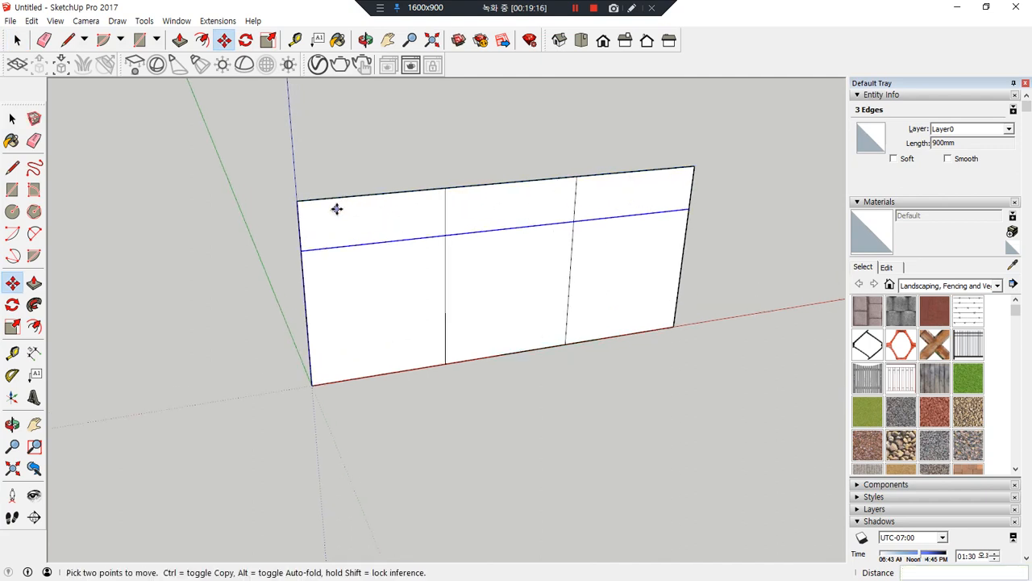
Draw a diagonal in each of the three upper cells, from its upper-left corner to its lower-right corner.
key(l)
click(298, 201)
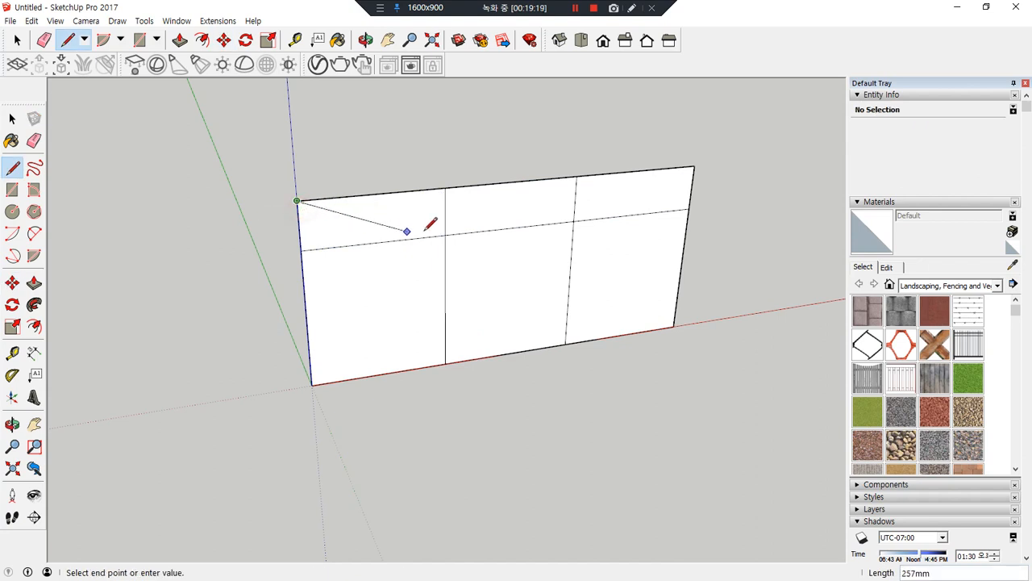
click(445, 232)
click(446, 189)
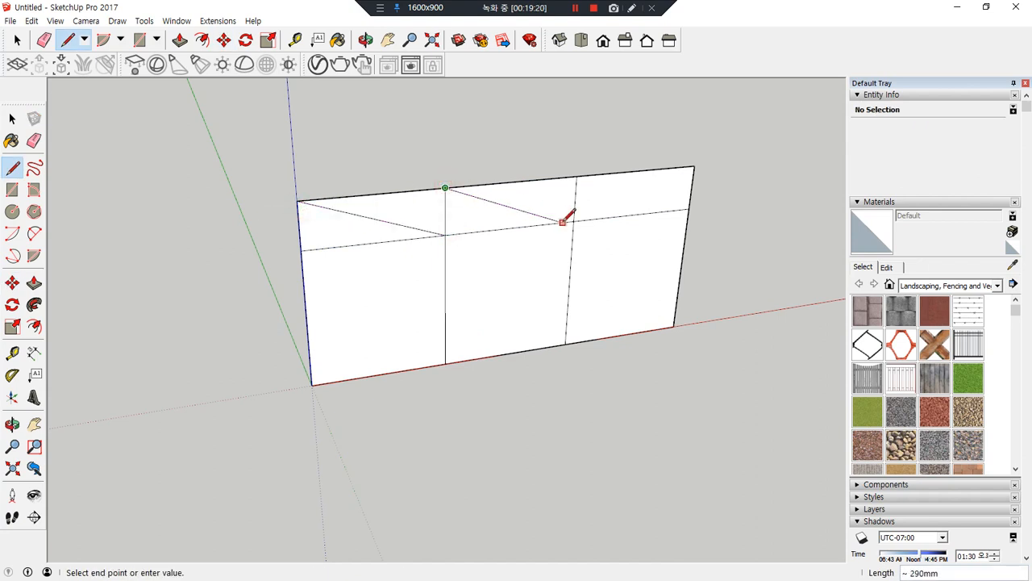
click(573, 220)
click(576, 175)
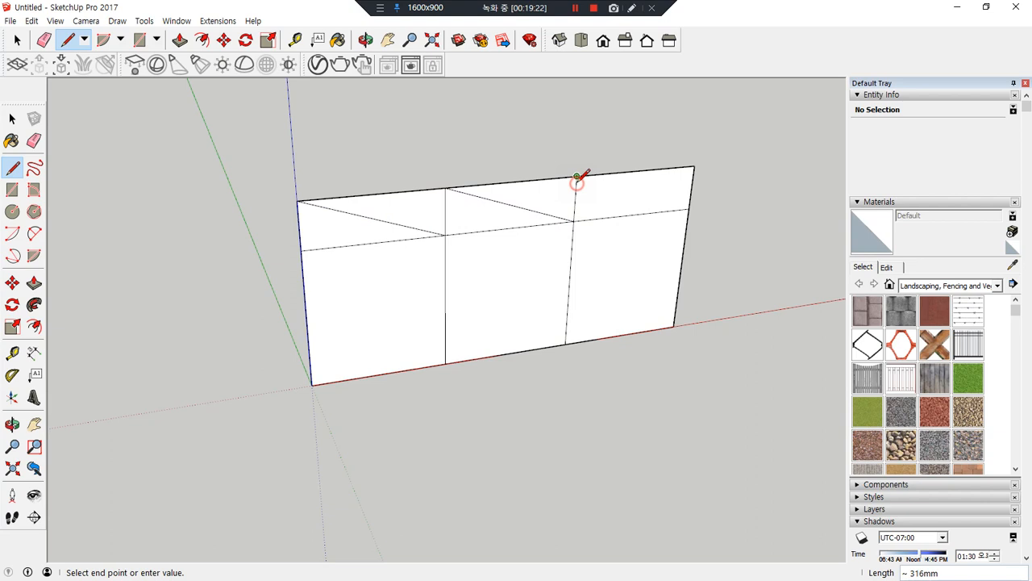
click(690, 208)
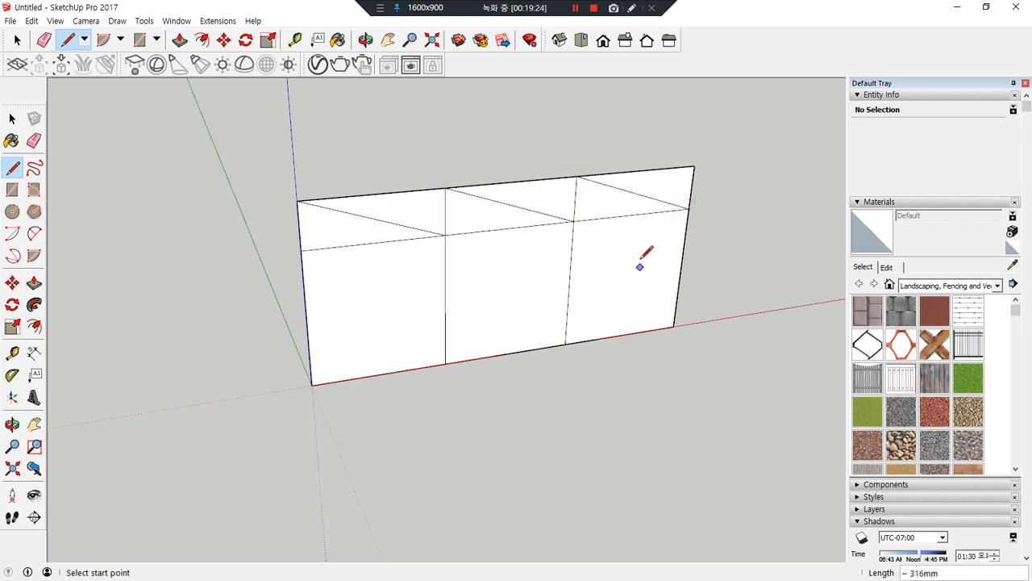
Erase the top edges, the waste above the diagonals, the horizontal helper edges and the vertical dividers to leave one sawtooth face.
key(e)
drag(662, 164, 698, 185)
click(625, 216)
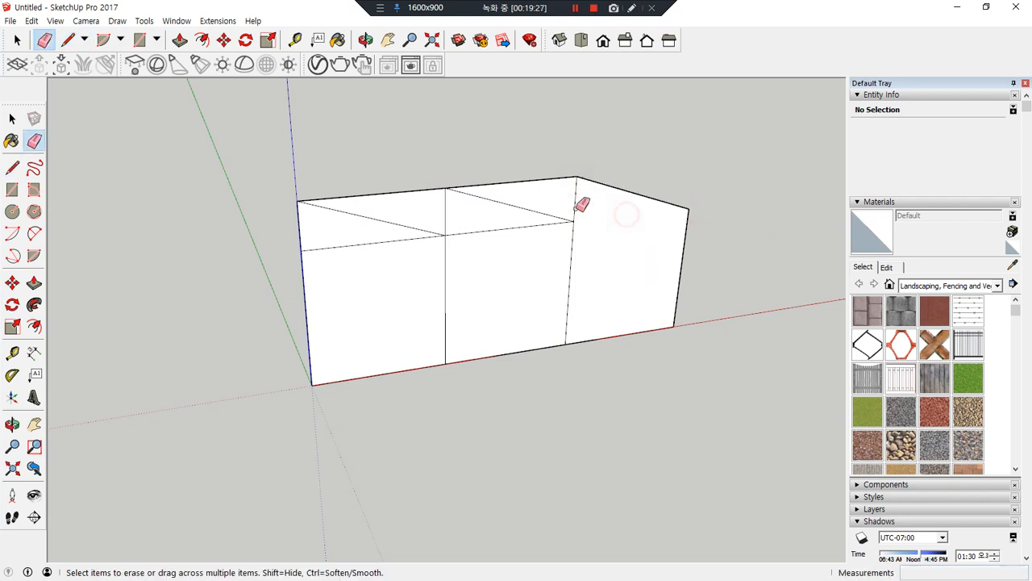
click(539, 179)
drag(490, 221, 453, 234)
click(409, 191)
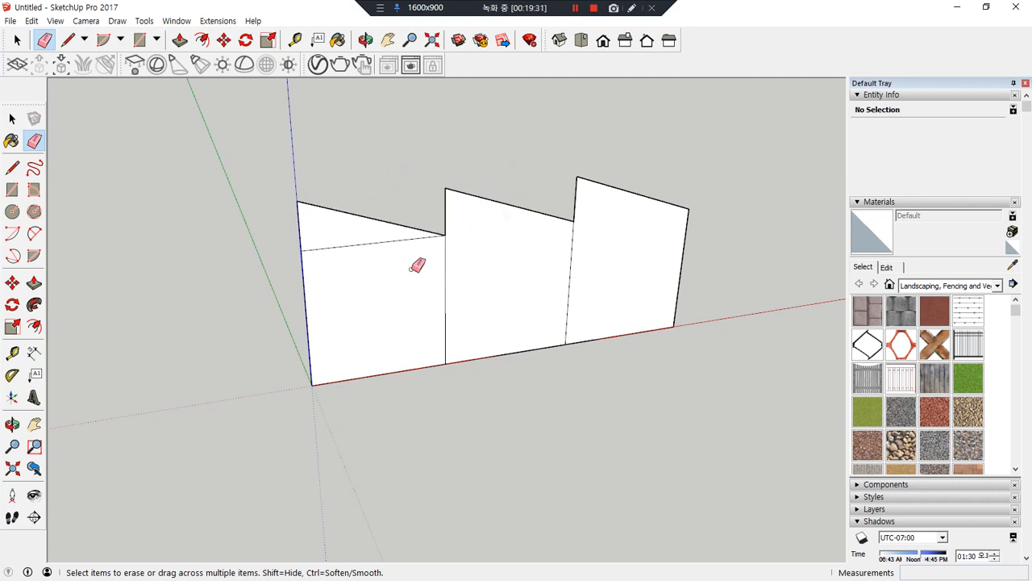
click(355, 243)
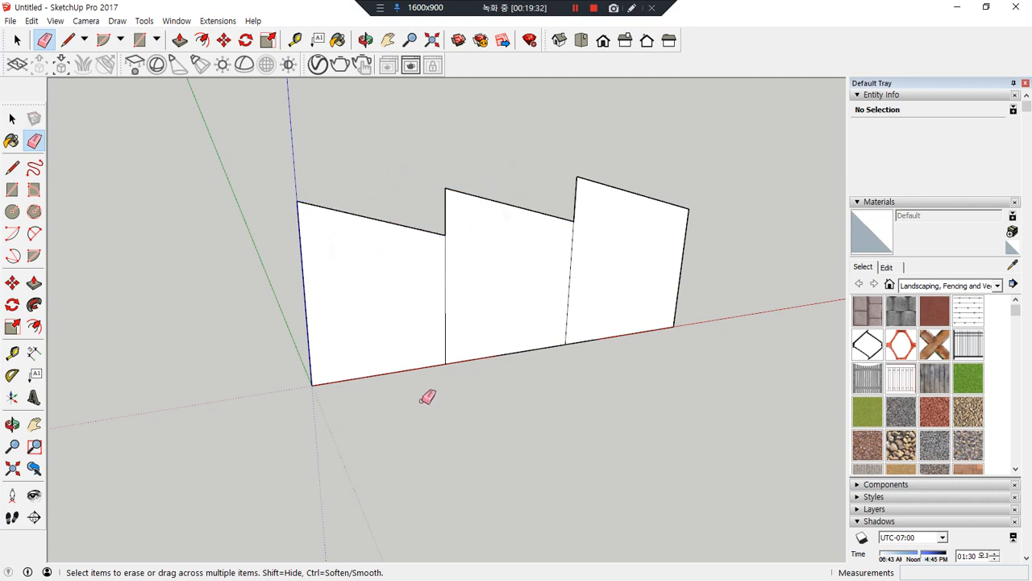
drag(546, 299, 600, 295)
click(445, 307)
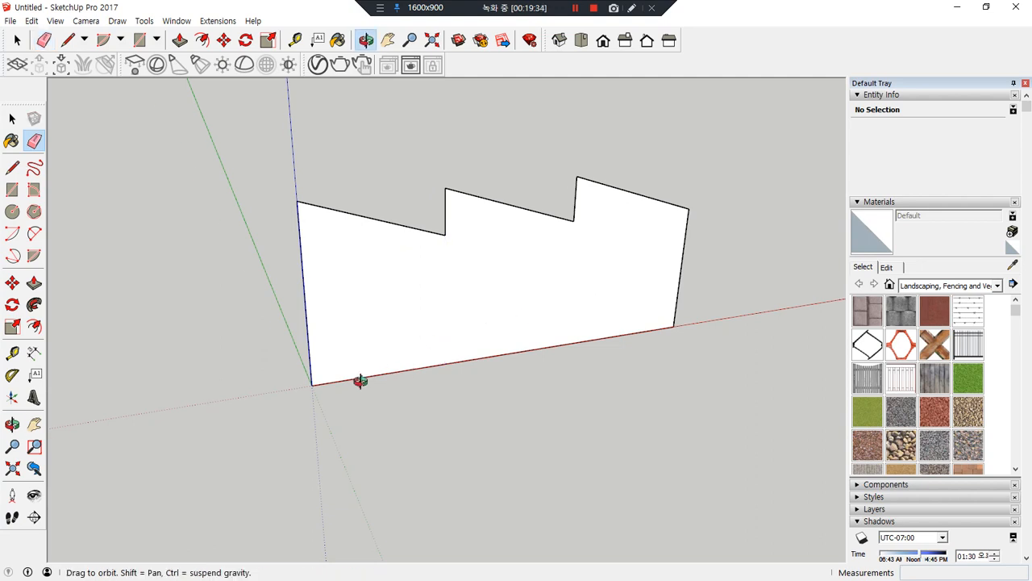
Push/Pull the sawtooth face backward along the green axis into a solid about 470 mm deep.
key(p)
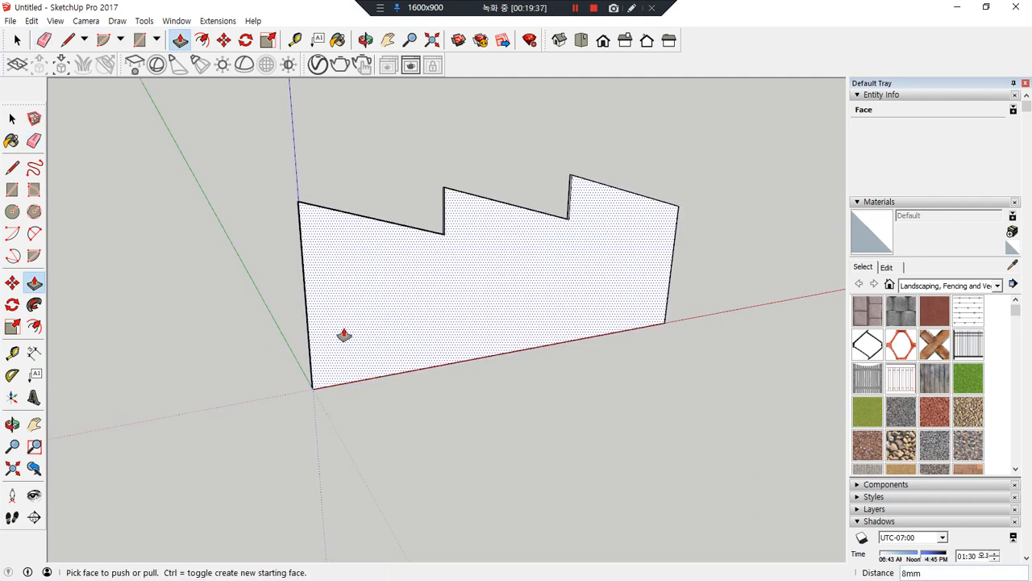
click(342, 319)
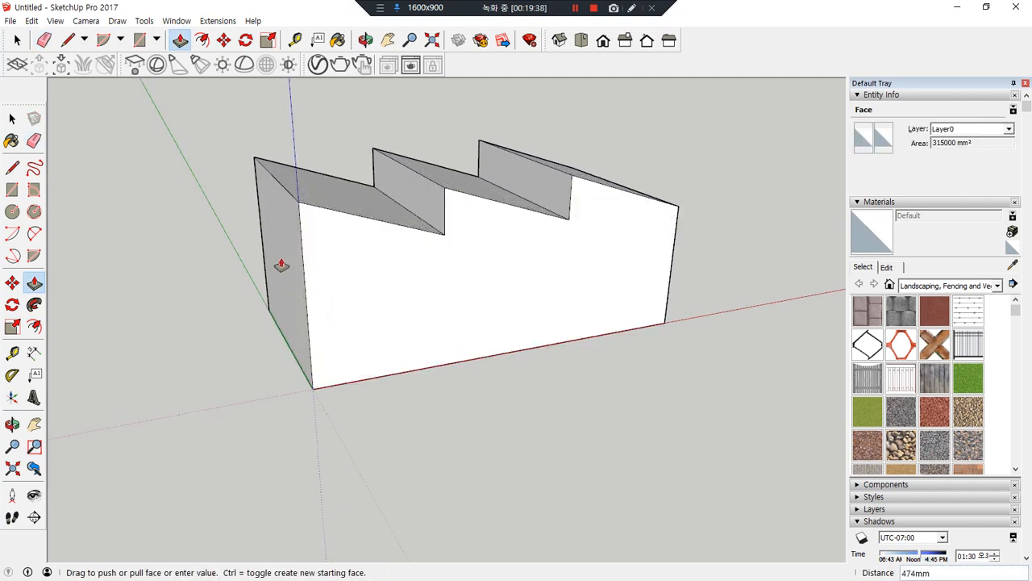
click(278, 275)
middle_drag(277, 281, 356, 389)
middle_drag(703, 304, 590, 313)
key(l)
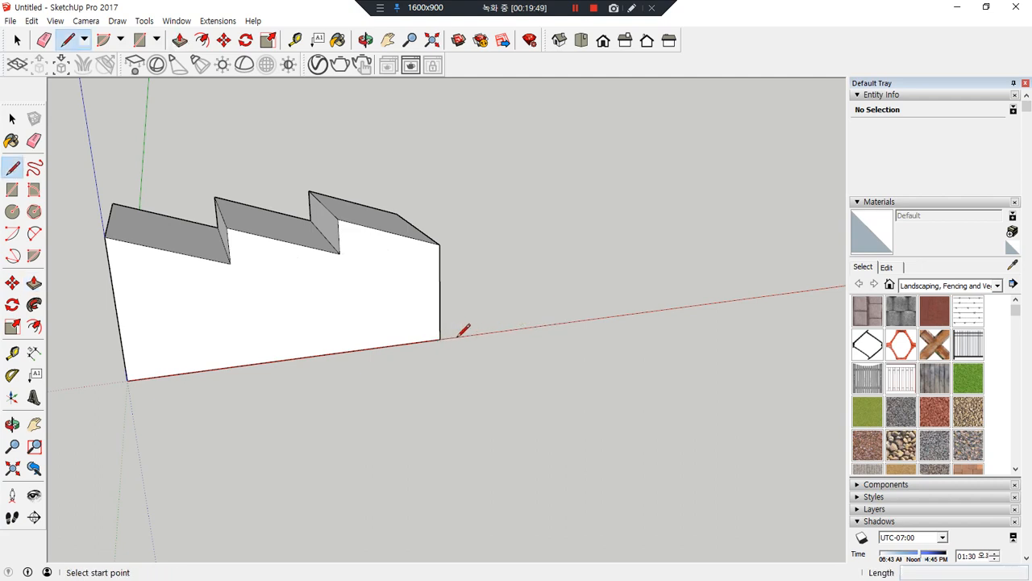
click(542, 327)
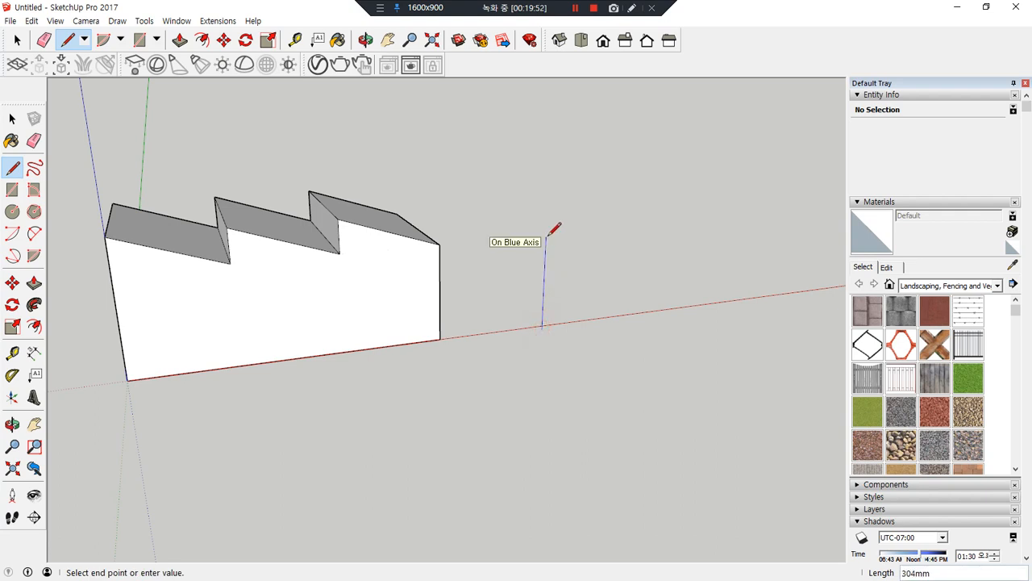
text(<>,400,>)
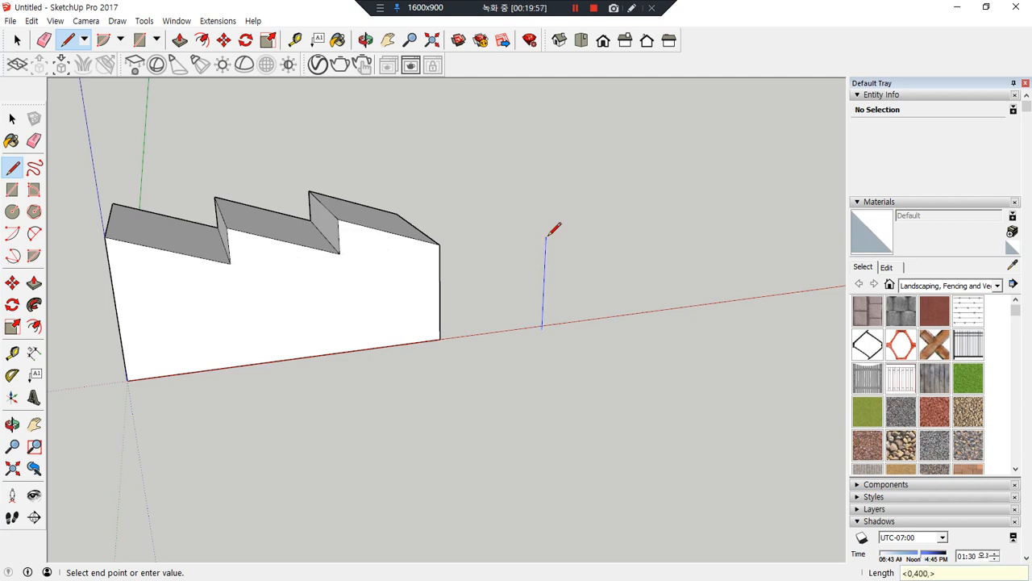
key(Return)
key(ctrl+z)
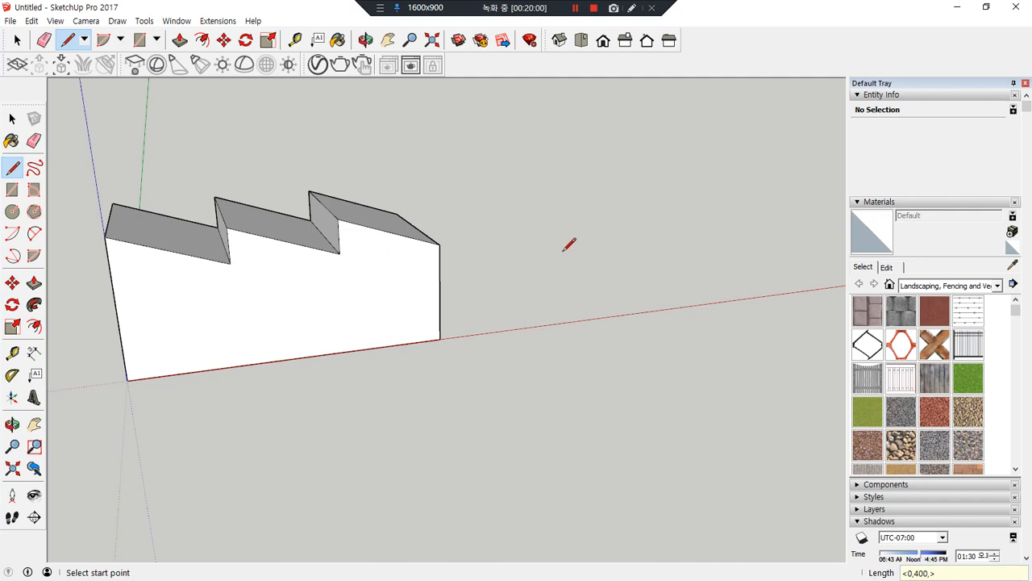
Draw a vertical line on the red axis beyond the solid, using the relative coordinates <0,0,400>.
click(548, 327)
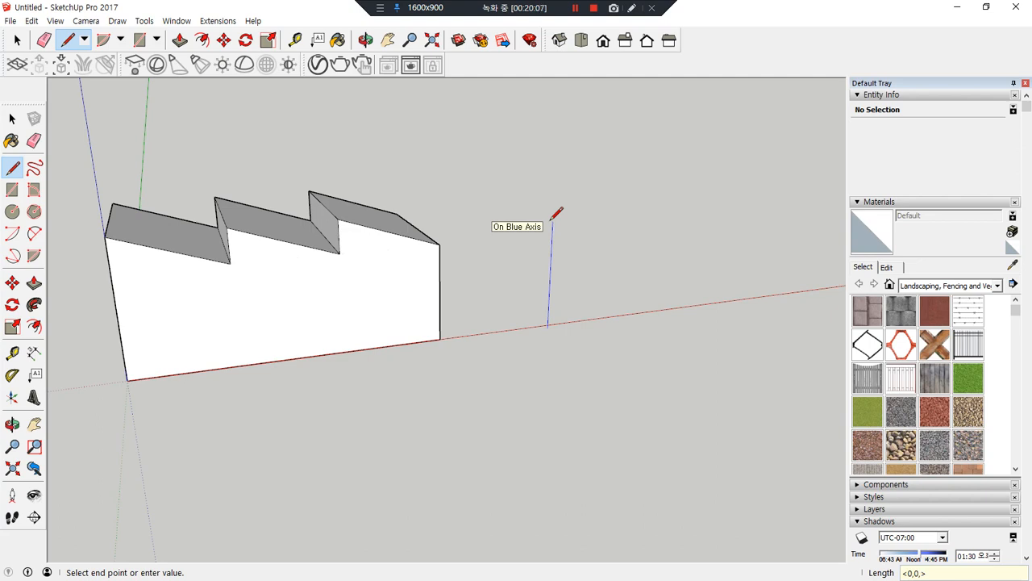
text(400)
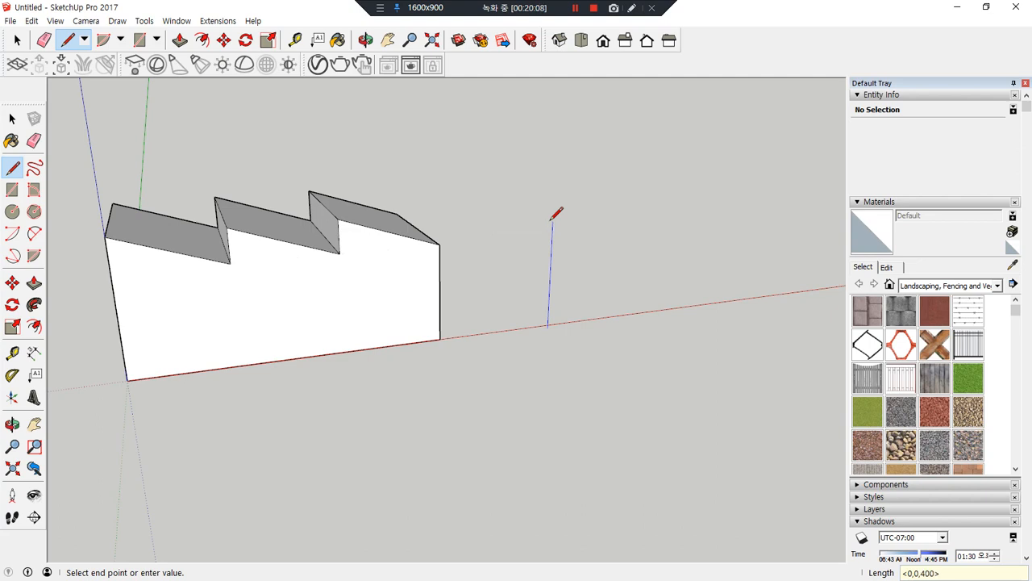
click(552, 207)
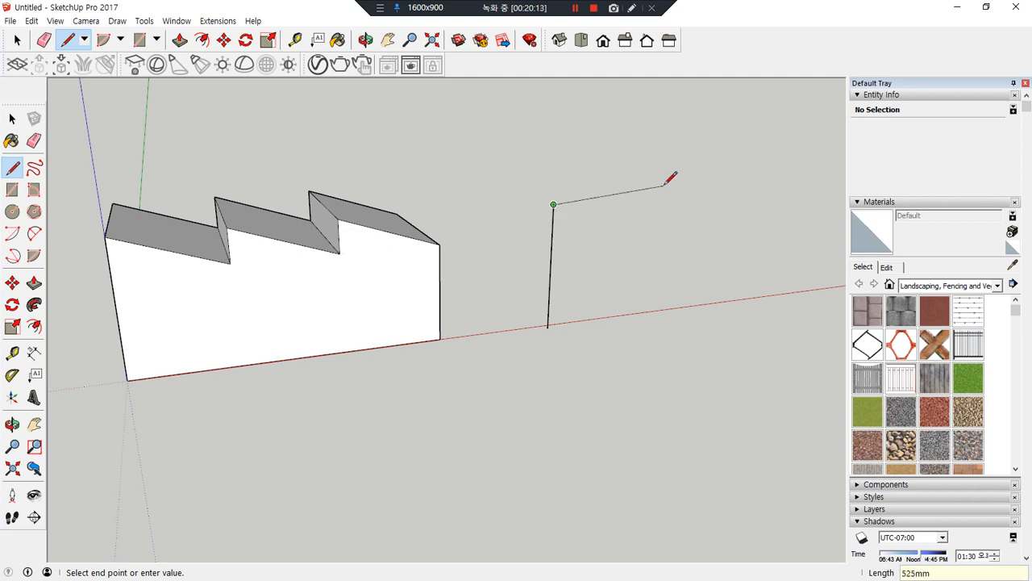
mouse_move(555, 204)
mouse_down()
mouse_move(644, 196)
mouse_move(641, 214)
mouse_move(659, 235)
mouse_move(680, 232)
mouse_up()
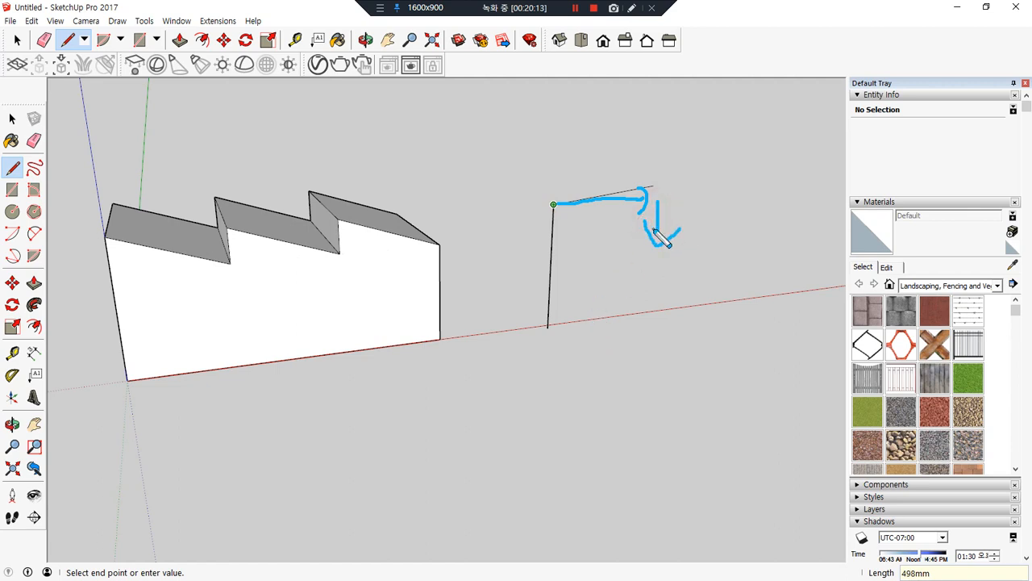
key(Escape)
Draw the first tooth from the vertical line's upper end with a sloped edge <300,0,-100> and a vertical edge <0,0,100>.
text(<>)
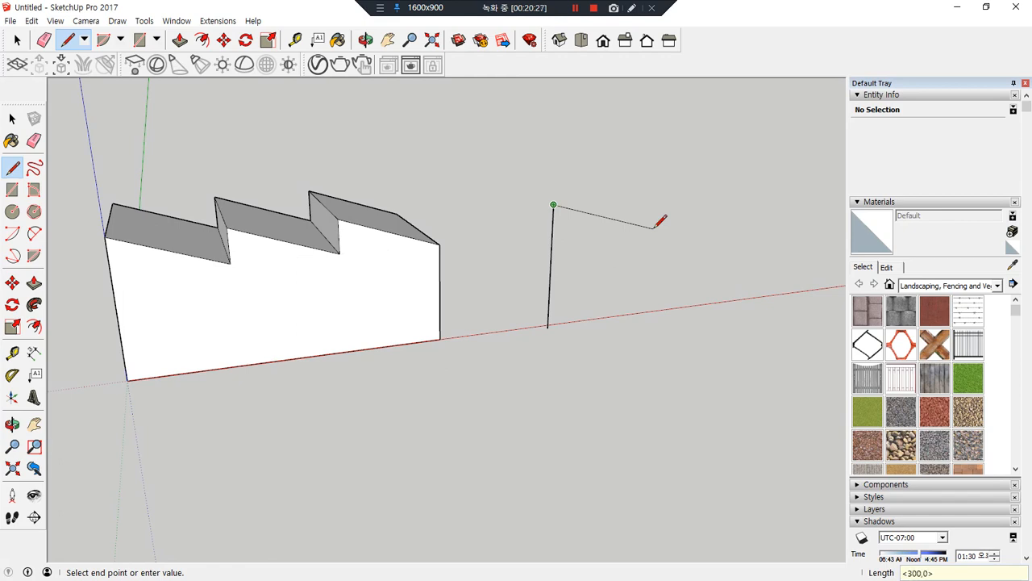
text(300,0,-100)
key(Return)
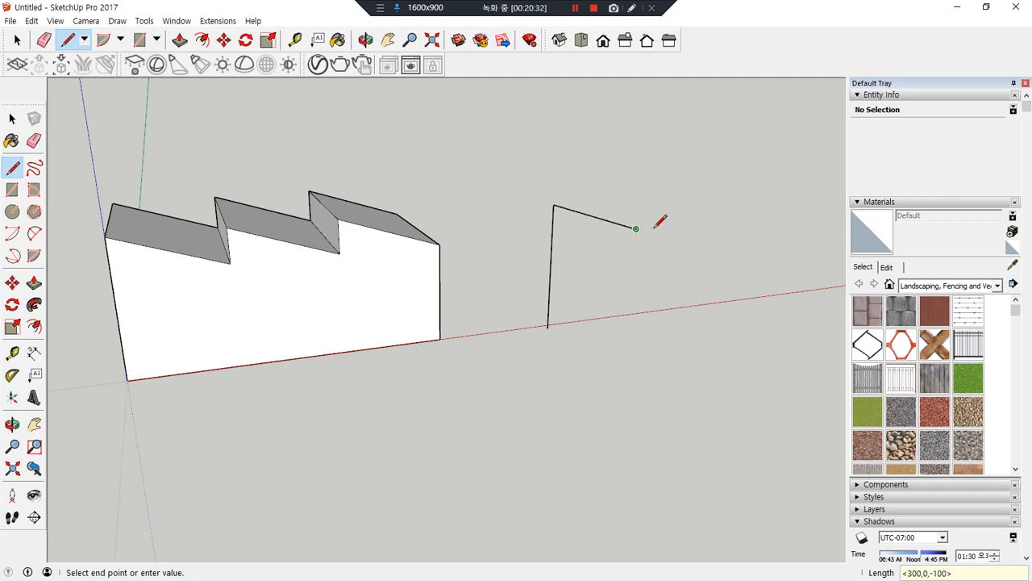
text(<)
text(<)
text(0,0,100)
key(Return)
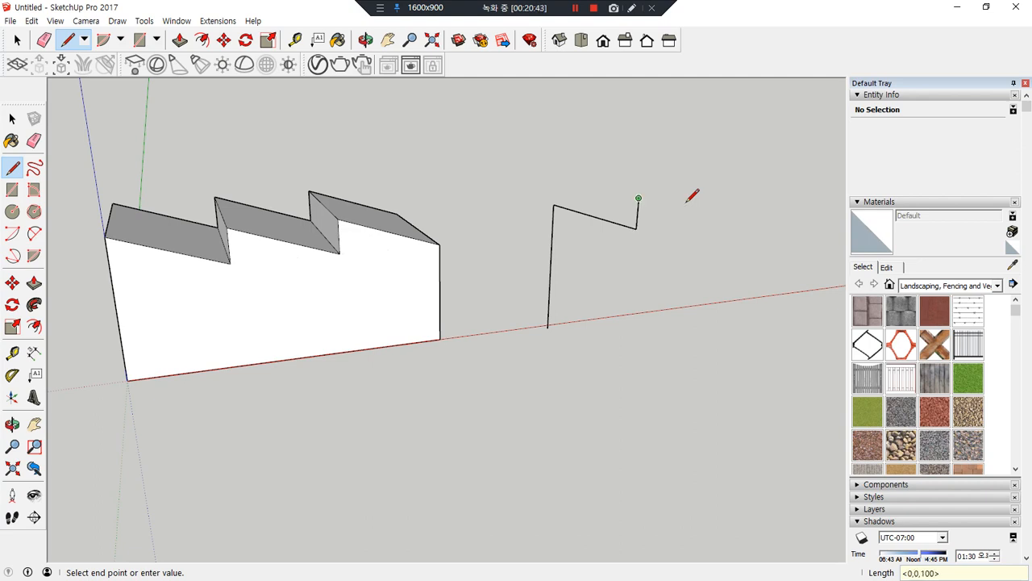
Continue the outline with the second tooth's sloped edge <300,0,-100> and its vertical edge <0,0,100>.
text(<)
key(Return)
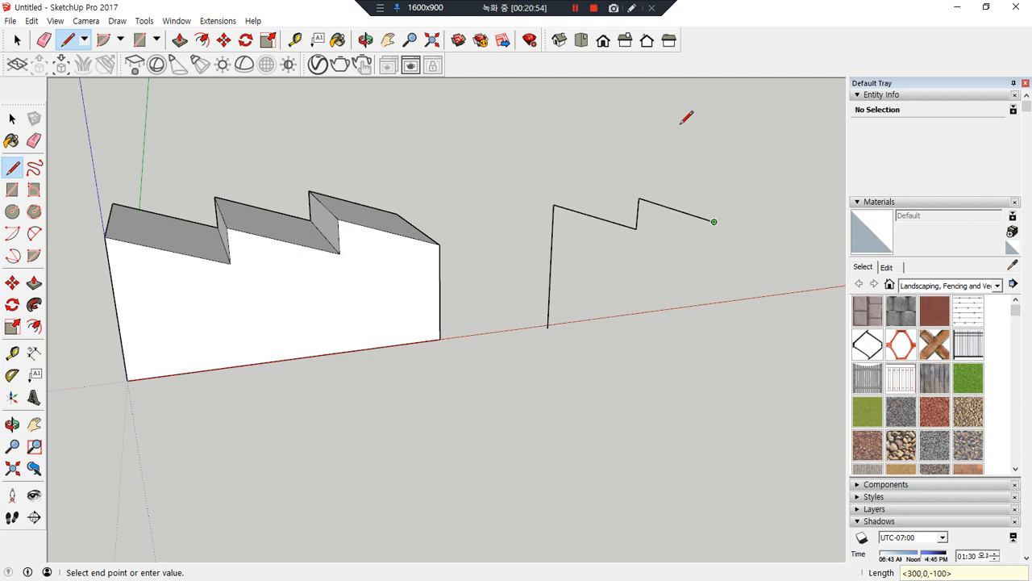
text(<>)
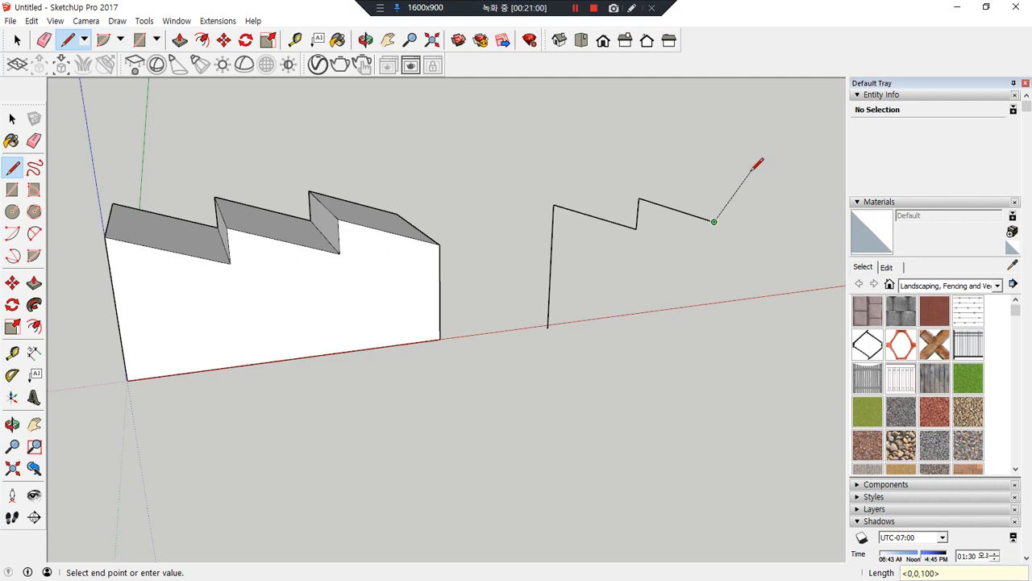
key(Return)
Finish the outline with a third sloped edge <300,0,-100>, a vertical edge <0,0,-300>, and a bottom edge closing at the starting point.
text(<>)
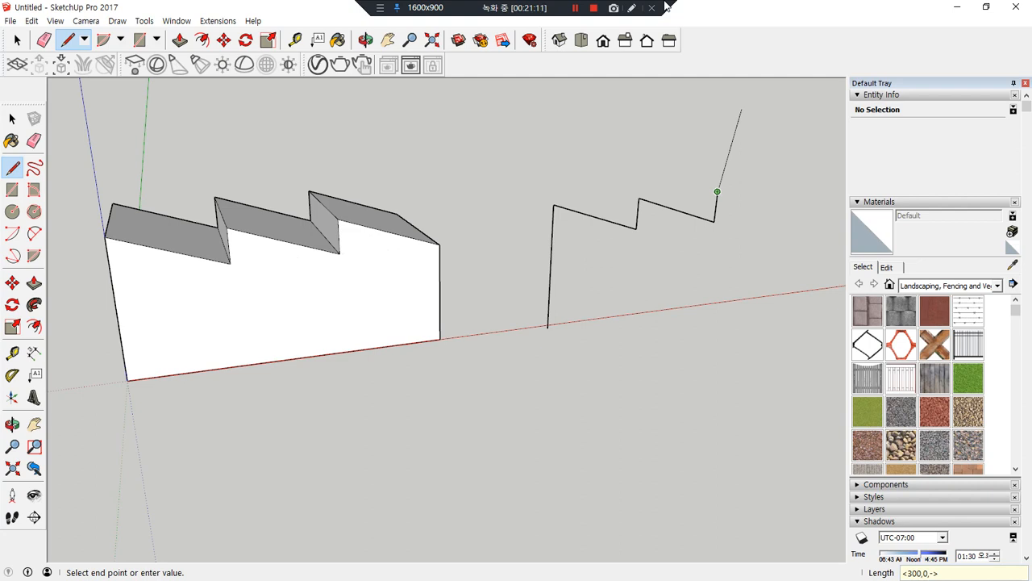
click(717, 191)
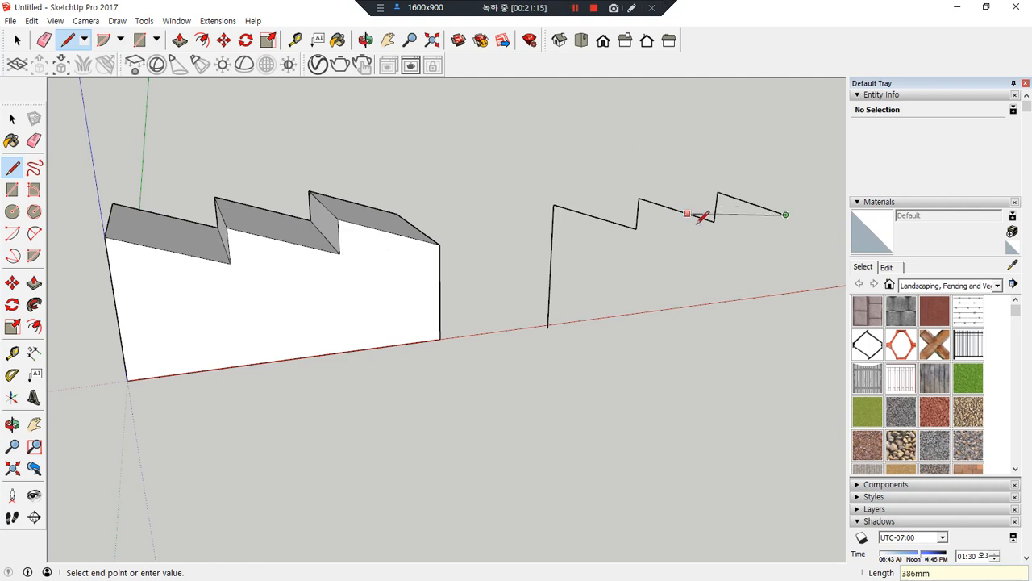
text(<>)
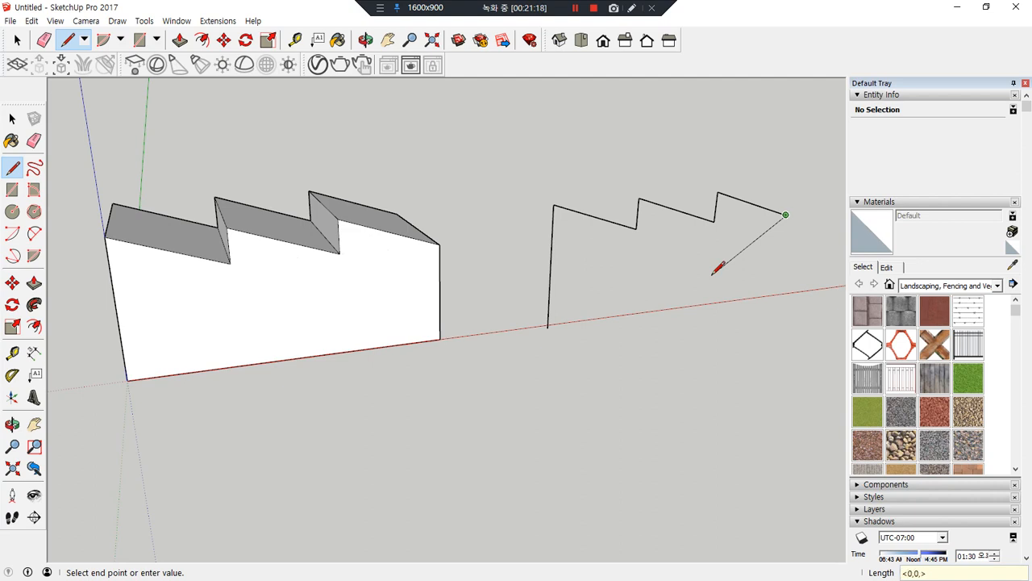
text(0,0,-300)
key(Return)
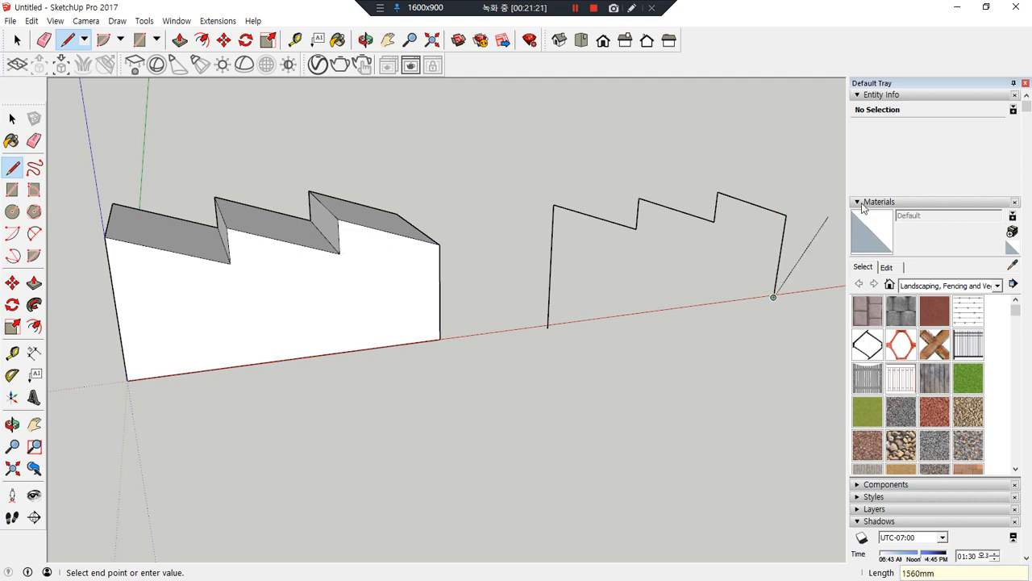
click(548, 327)
middle_drag(586, 487, 582, 407)
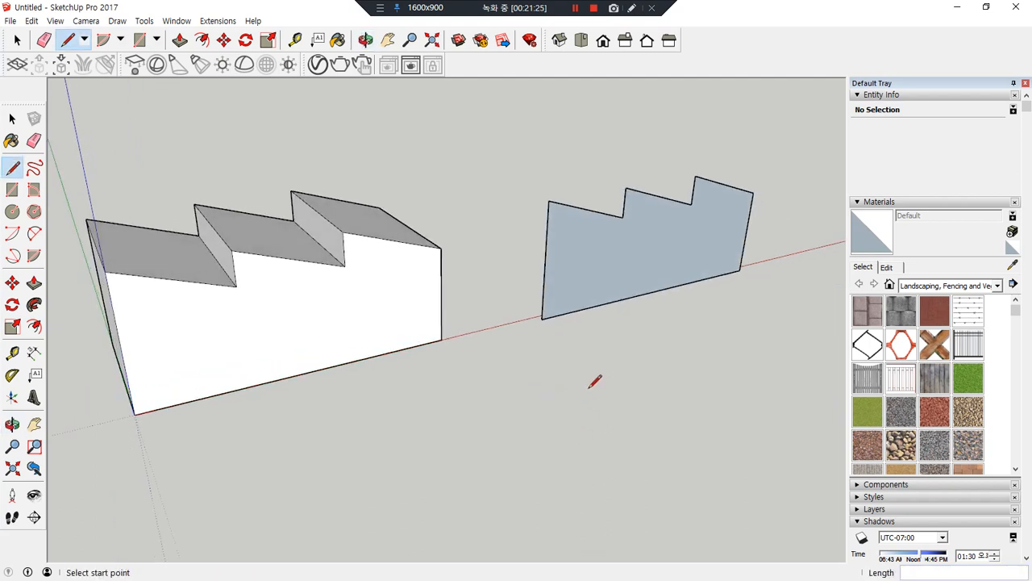
Push/Pull the new sawtooth face 450 mm into a solid.
key(p)
click(601, 282)
text(450)
key(Return)
middle_drag(554, 387, 382, 393)
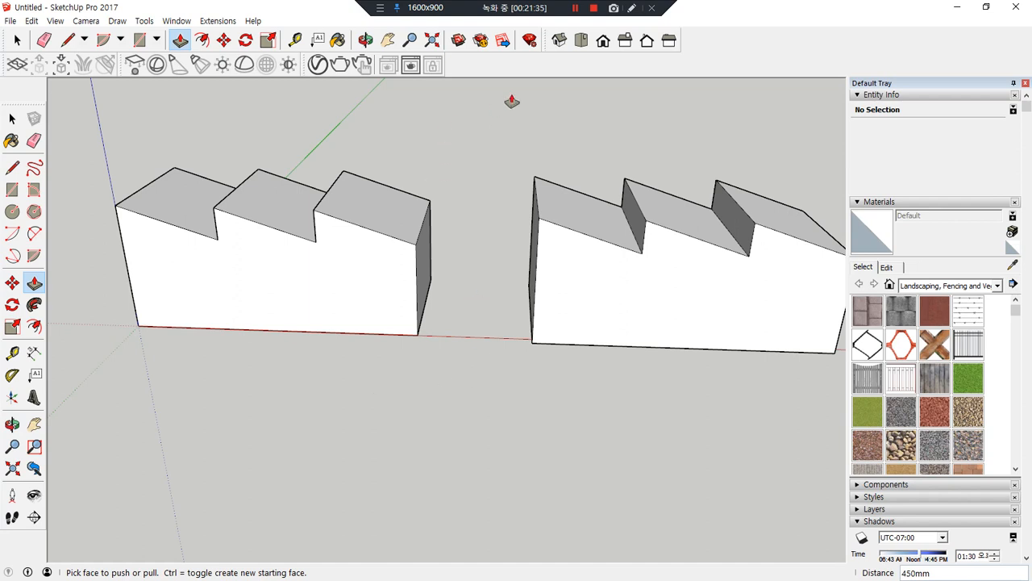
click(575, 8)
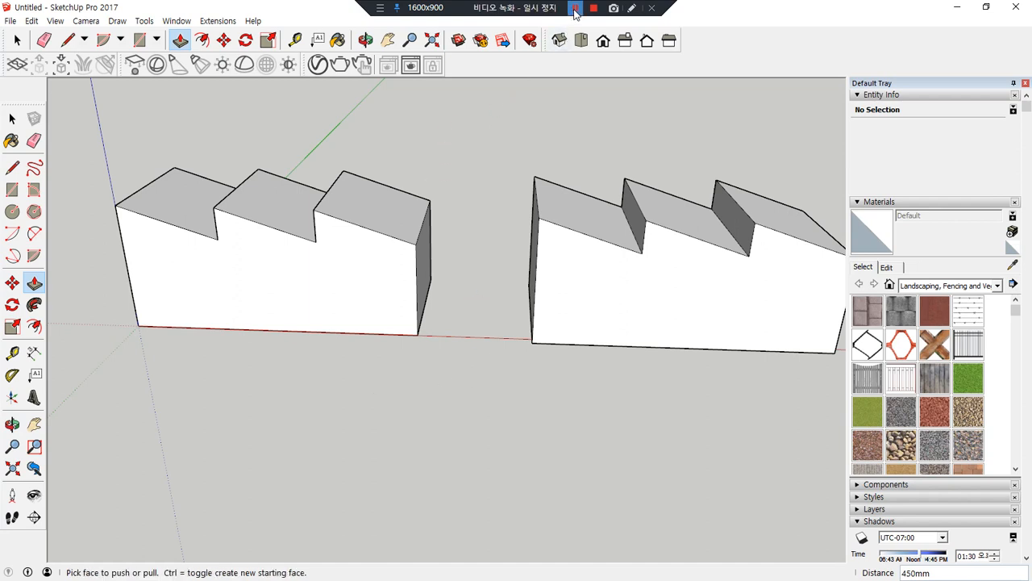
click(575, 8)
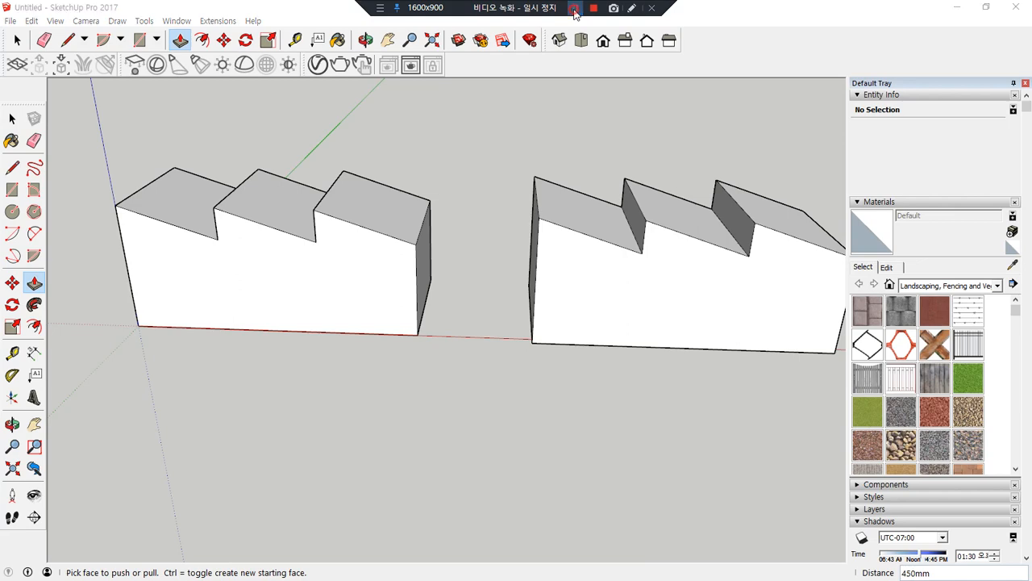
Select both sawtooth solids and delete them, leaving the model empty.
key(space)
scroll(662, 449, down, 2)
scroll(662, 449, down, 1)
drag(807, 427, 249, 180)
key(Delete)
middle_drag(158, 302, 323, 323)
key(shift+z)
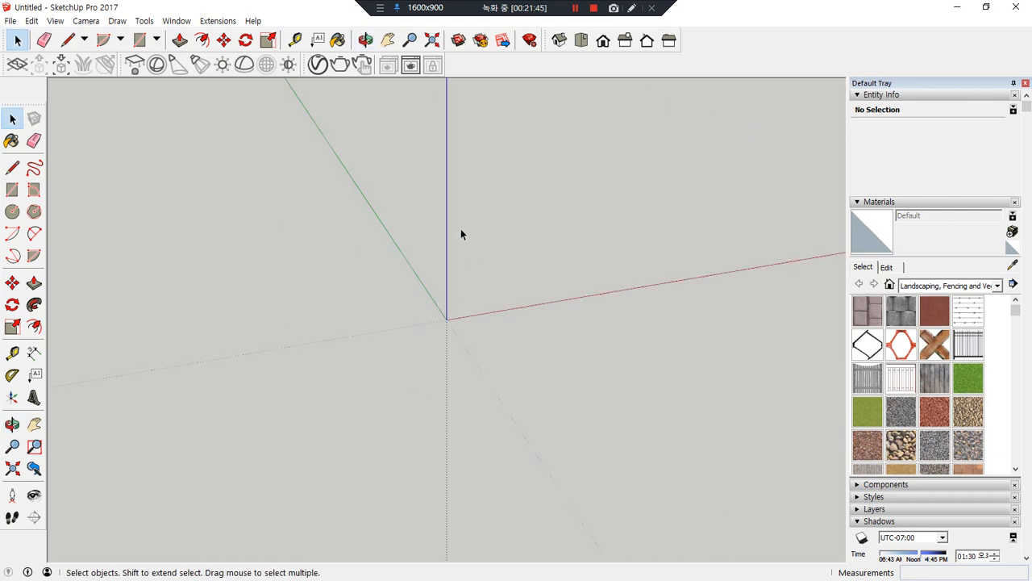
key(ctrl+alt+d)
mouse_move(302, 49)
mouse_down()
mouse_move(283, 46)
mouse_move(303, 28)
mouse_move(305, 49)
mouse_up()
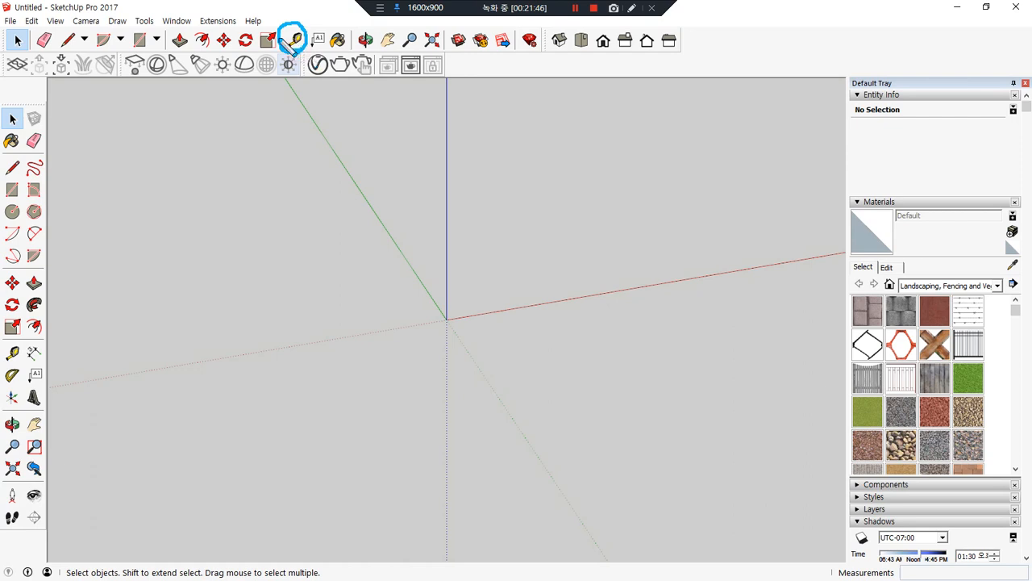
key(ctrl+alt+d)
Measure distances from the origin along the red axis with the Tape Measure.
click(295, 40)
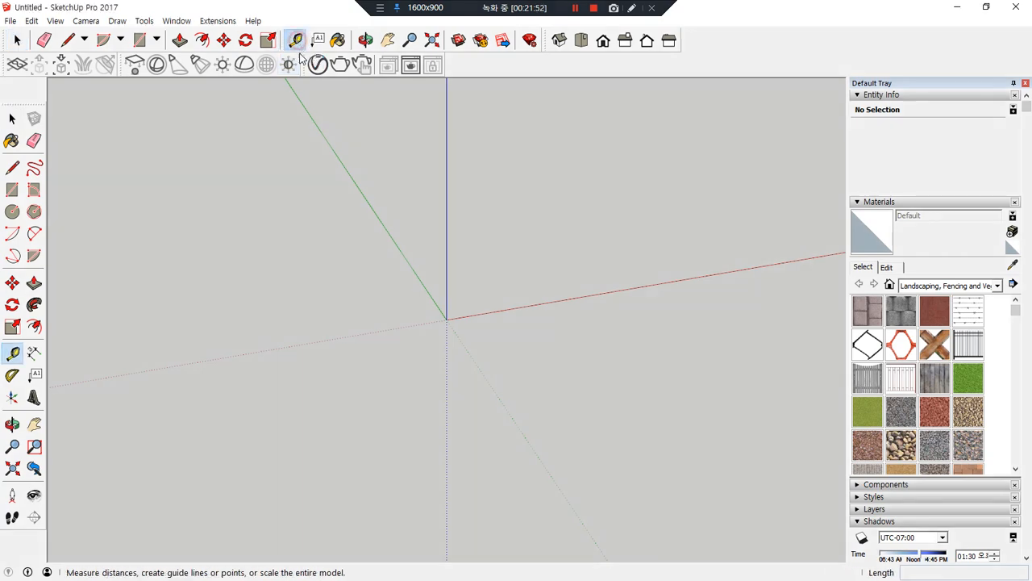
click(446, 319)
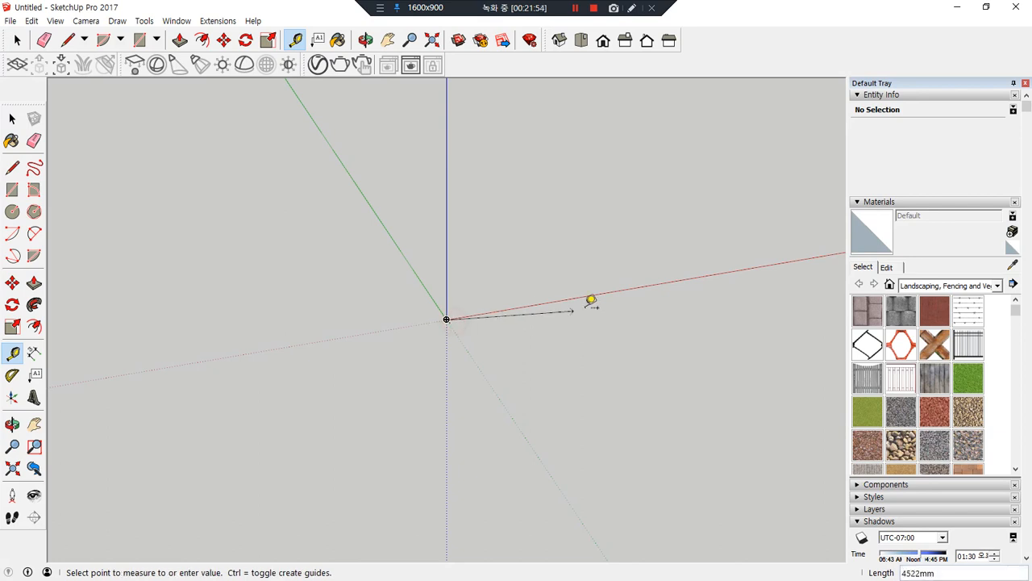
click(628, 288)
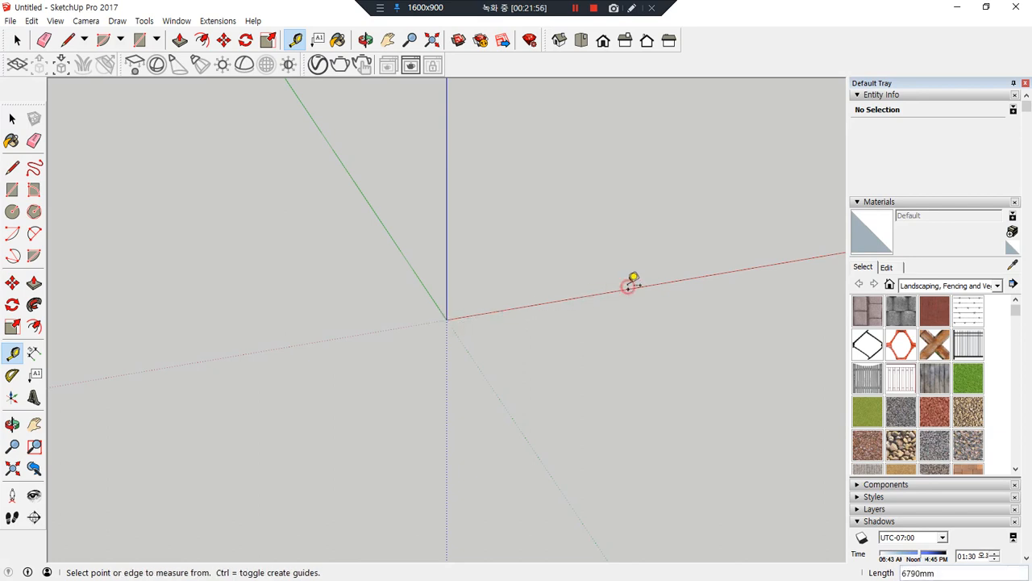
click(446, 319)
key(ctrl+alt+d)
mouse_move(547, 323)
mouse_down()
mouse_move(563, 274)
mouse_move(518, 329)
mouse_up()
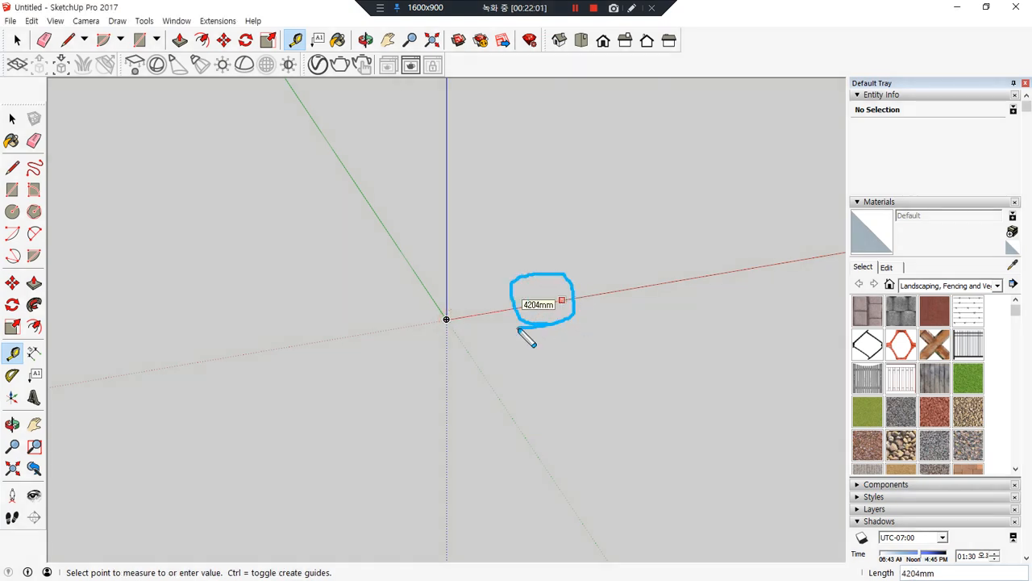
key(ctrl+alt+d)
key(Escape)
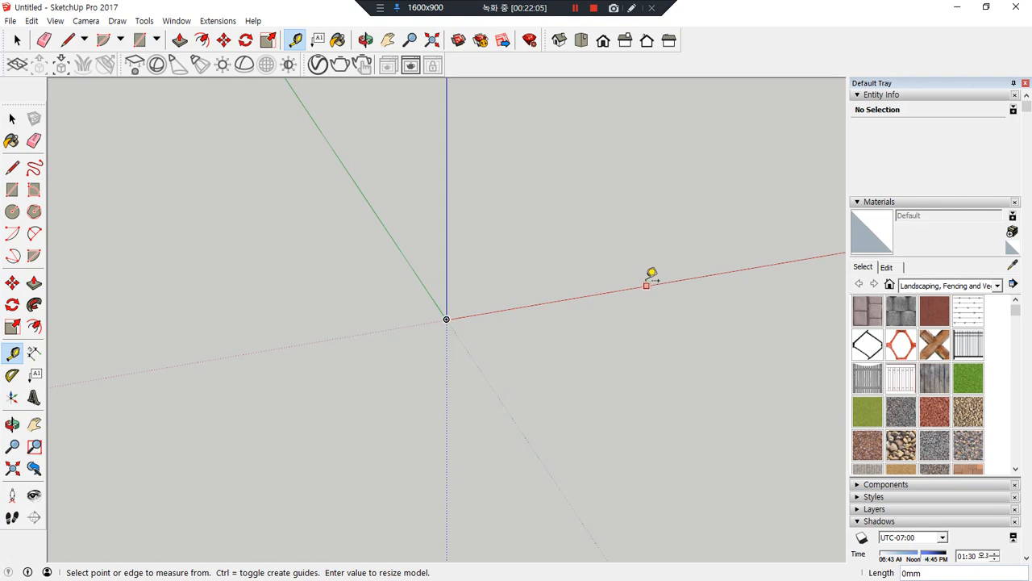
Try to place a guide line 100 mm from the green axis with the Tape Measure.
middle_drag(392, 237, 450, 292)
key(t)
drag(350, 144, 507, 373)
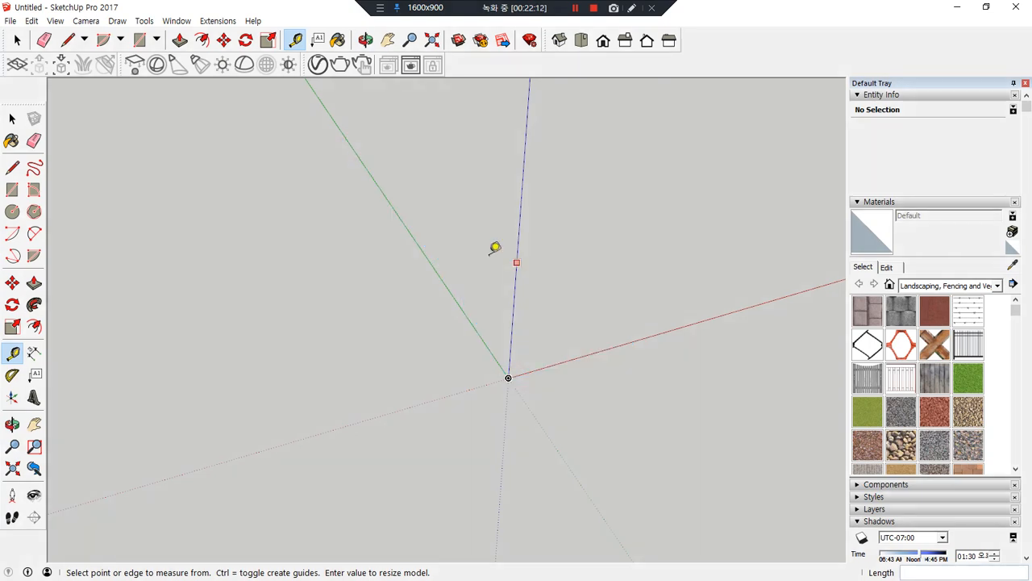
click(418, 243)
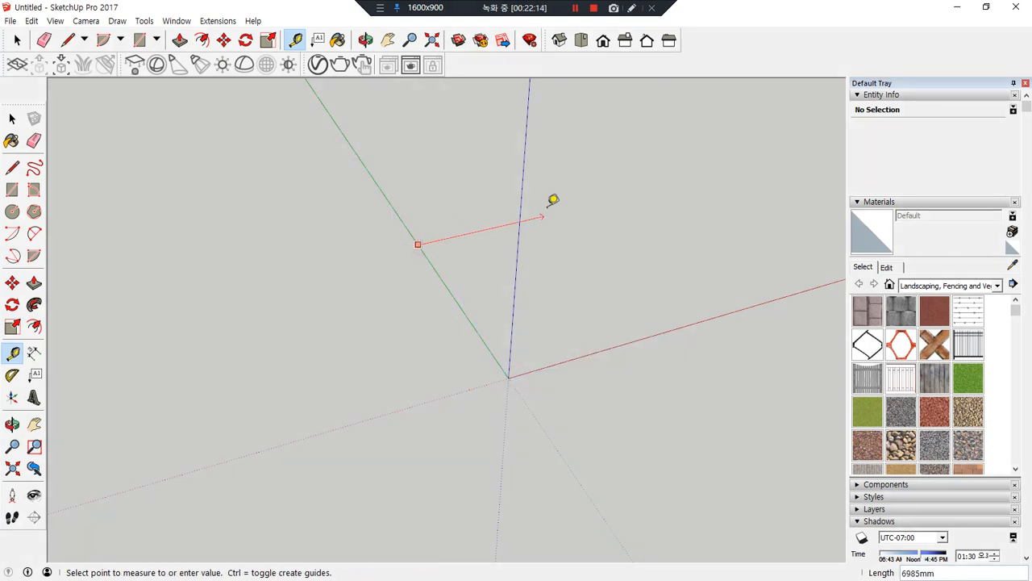
text(100)
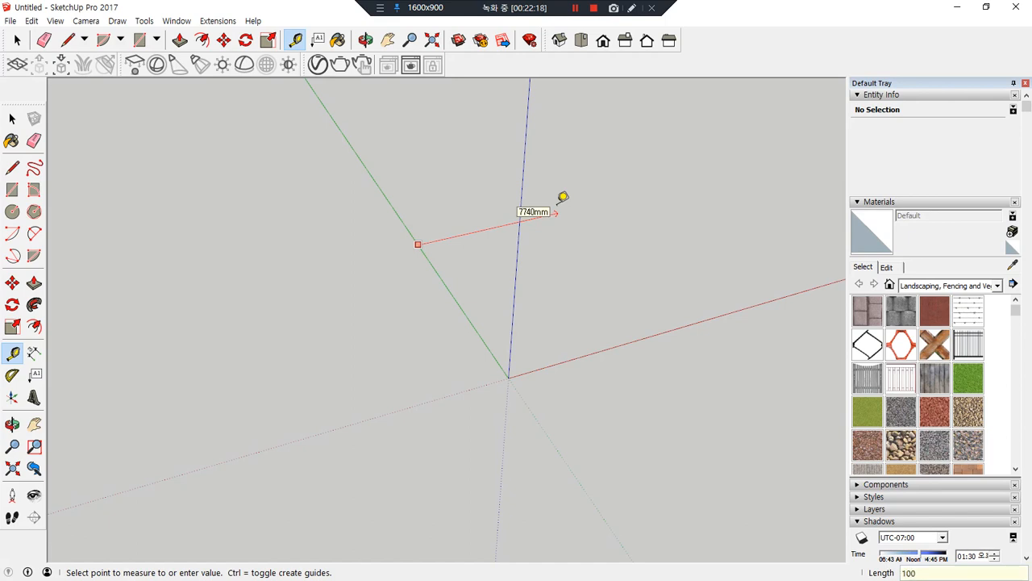
key(Return)
Create a guide line parallel to the green axis, offset 1000 mm along the red direction.
middle_drag(583, 231, 420, 297)
middle_drag(590, 304, 451, 307)
scroll(514, 315, down, 3)
scroll(556, 295, up, 5)
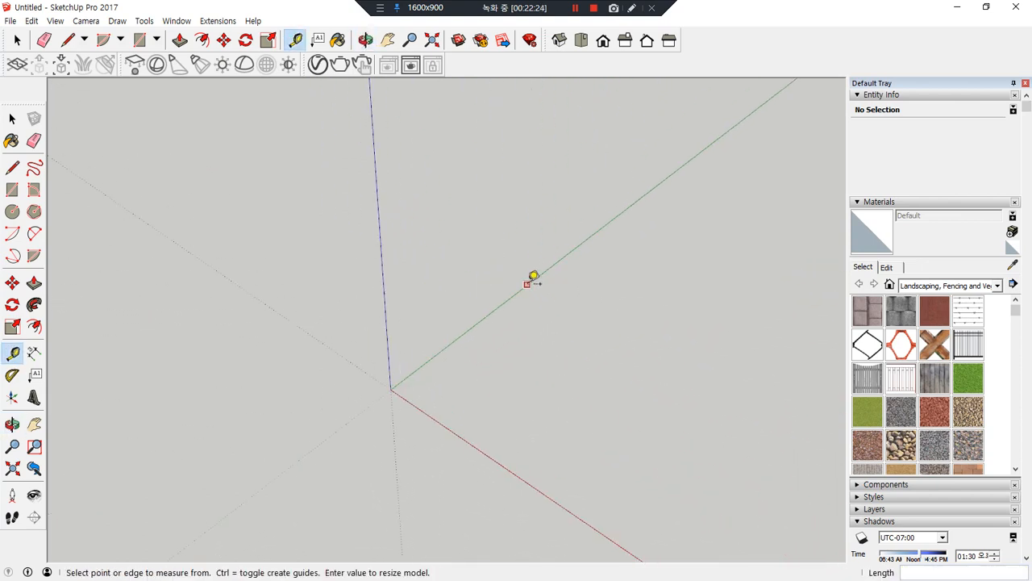
click(527, 285)
text(1)
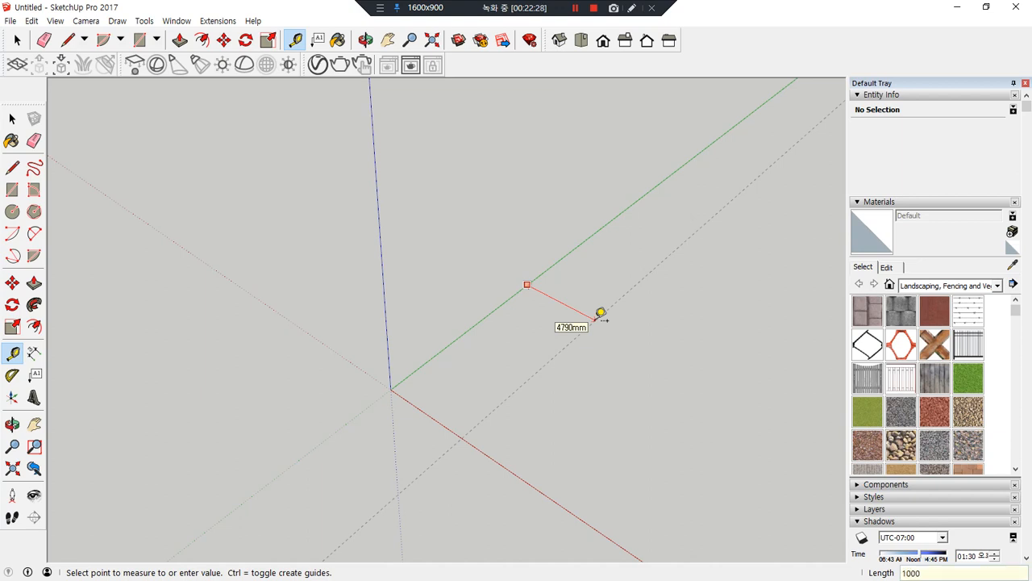
text(000)
key(Return)
scroll(521, 312, up, 5)
drag(499, 344, 495, 343)
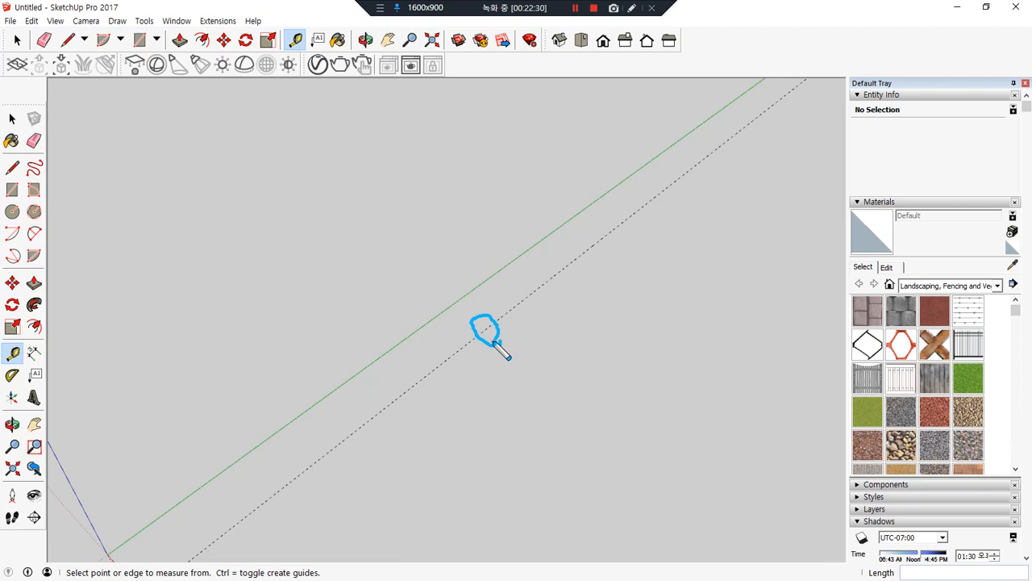
Create a guide line parallel to the red axis, offset 1000 mm along the green direction.
scroll(296, 296, down, 5)
click(292, 409)
key(Escape)
key(ctrl)
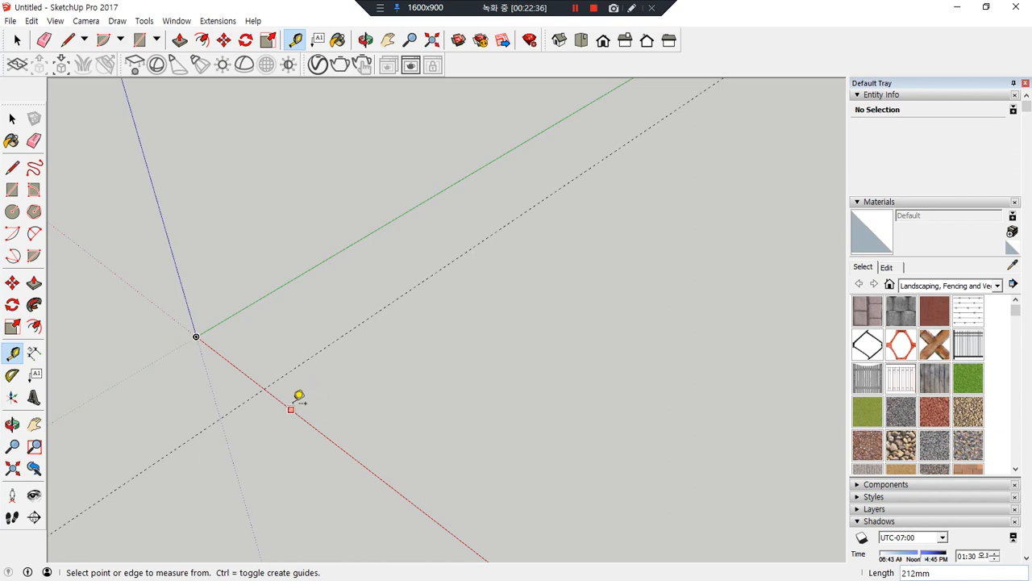
click(291, 408)
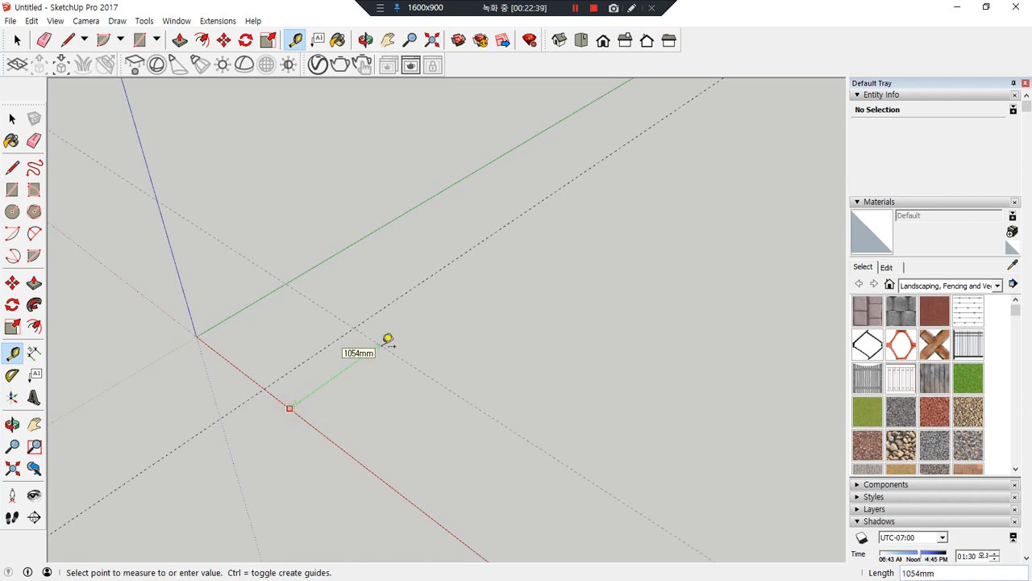
text(1000)
key(Return)
middle_drag(387, 348, 576, 408)
mouse_move(577, 428)
mouse_down()
mouse_move(585, 385)
mouse_move(579, 427)
mouse_up()
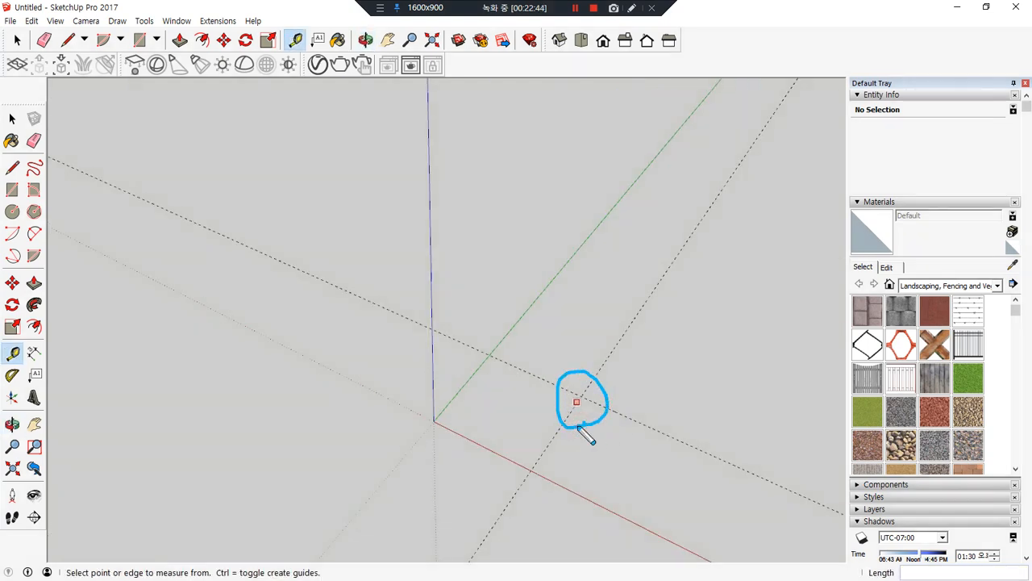
Try to offset another guide line 1000 mm from the guide that runs parallel to the green axis.
click(621, 337)
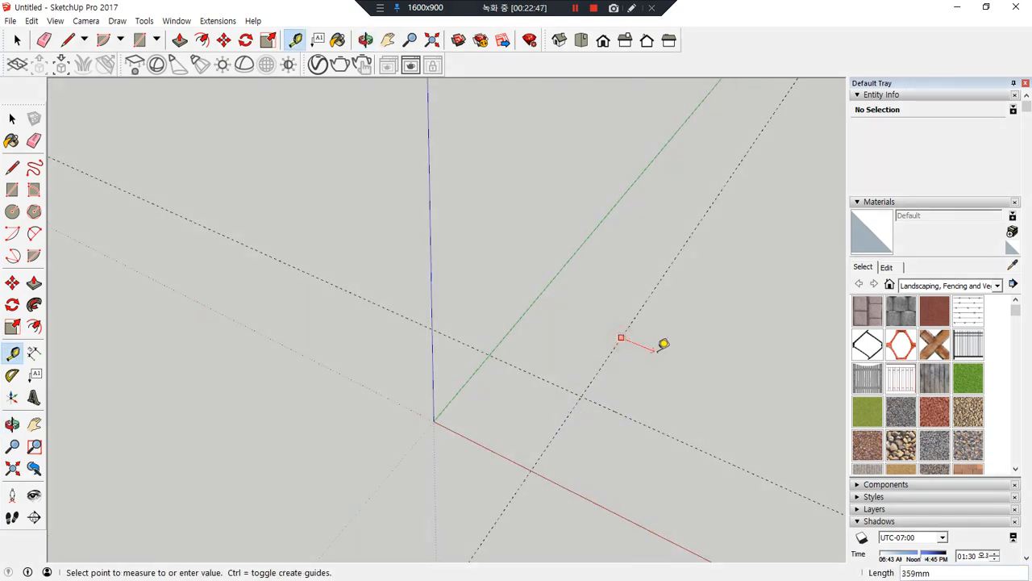
key(Escape)
click(619, 339)
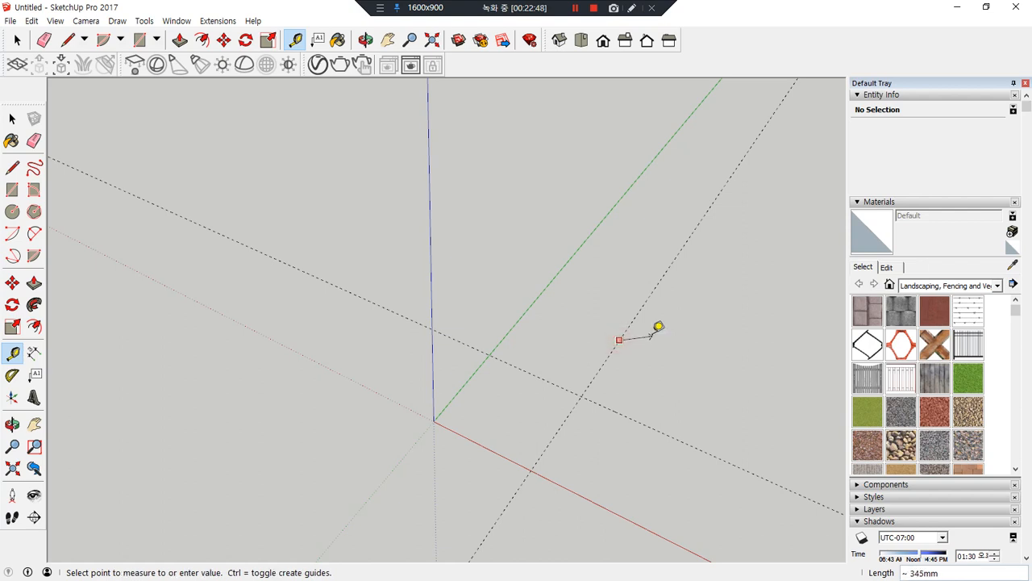
key(Escape)
click(591, 382)
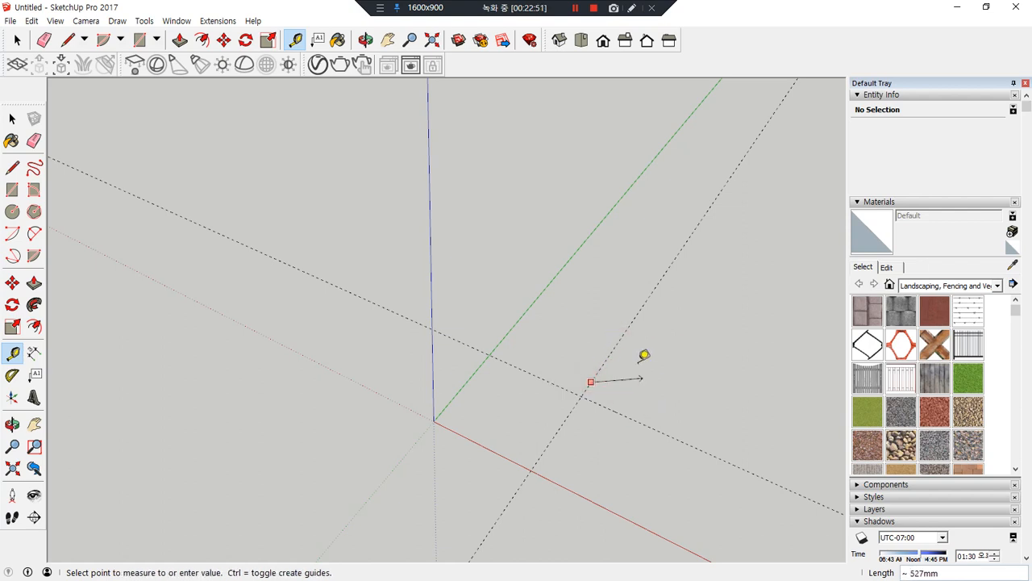
key(Escape)
click(646, 301)
text(1000)
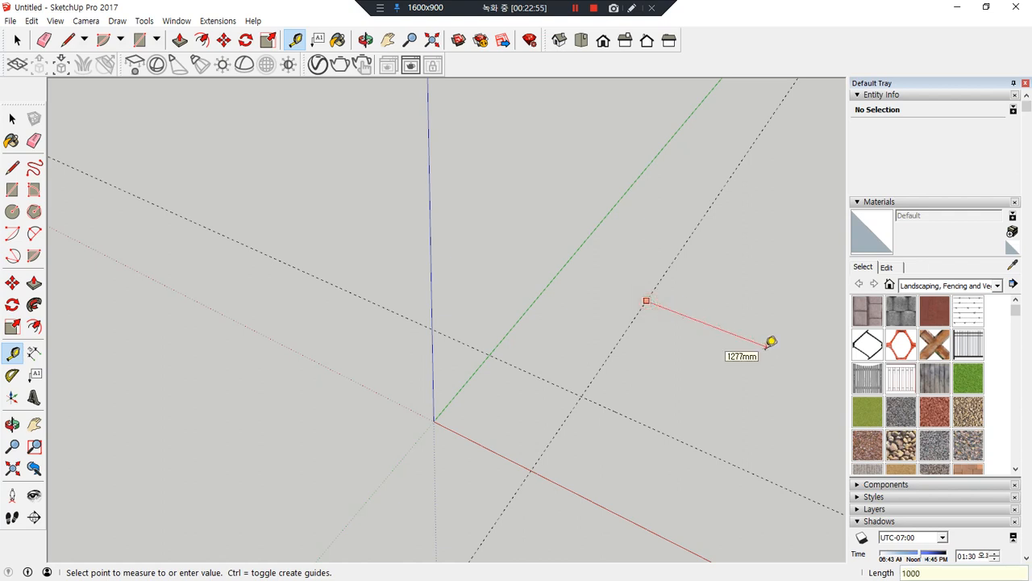
key(Return)
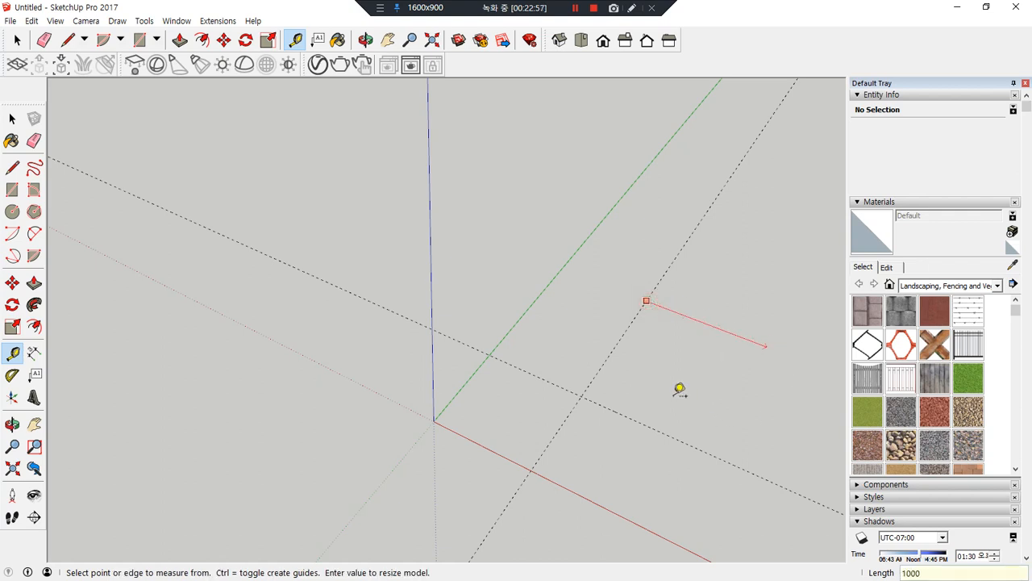
key(Return)
Create a second guide line 1000 mm beyond the existing guide parallel to the green axis.
scroll(674, 376, up, 2)
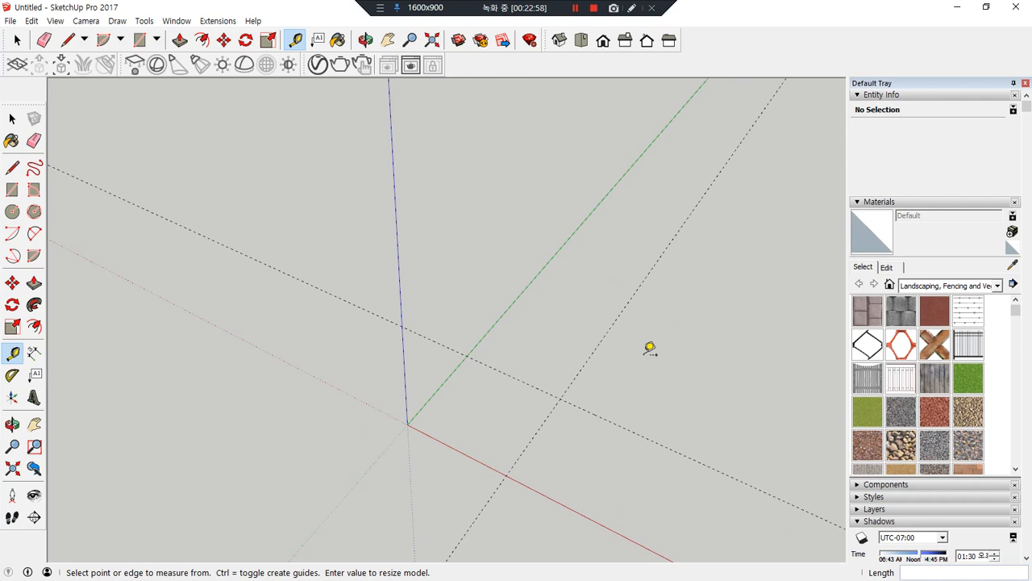
click(606, 334)
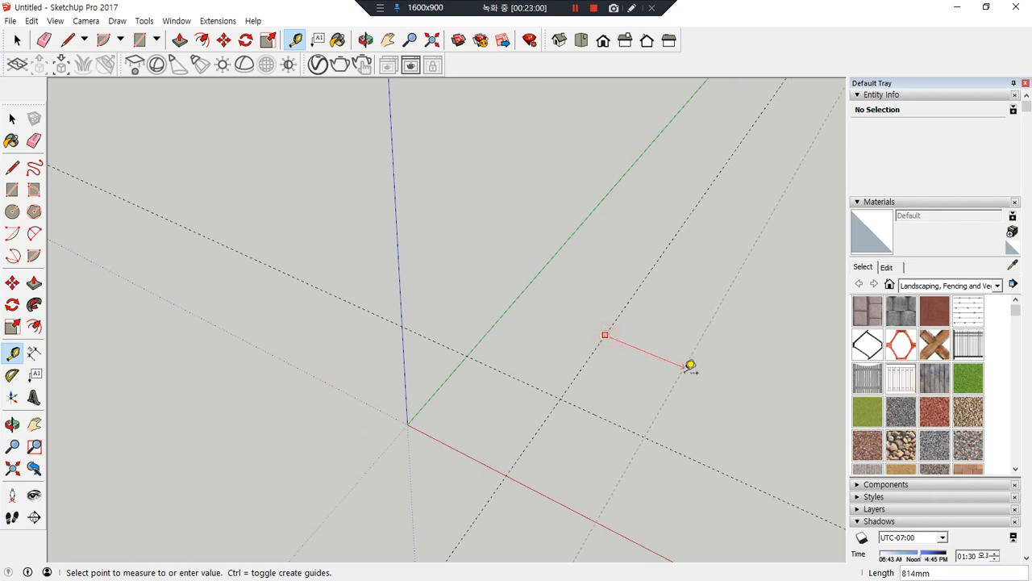
text(1000)
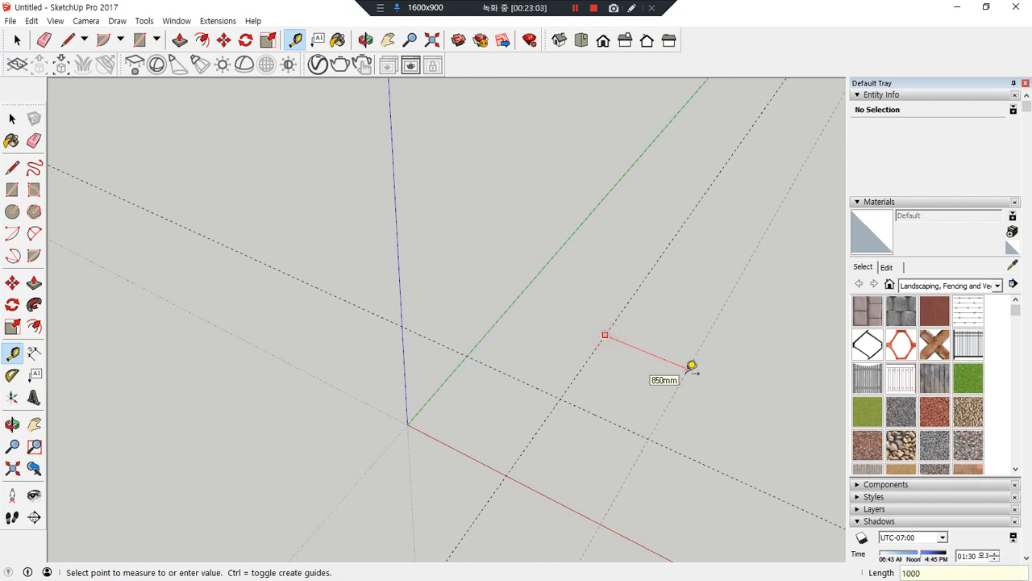
key(Return)
mouse_move(726, 361)
mouse_down()
mouse_move(691, 362)
mouse_move(711, 376)
mouse_up()
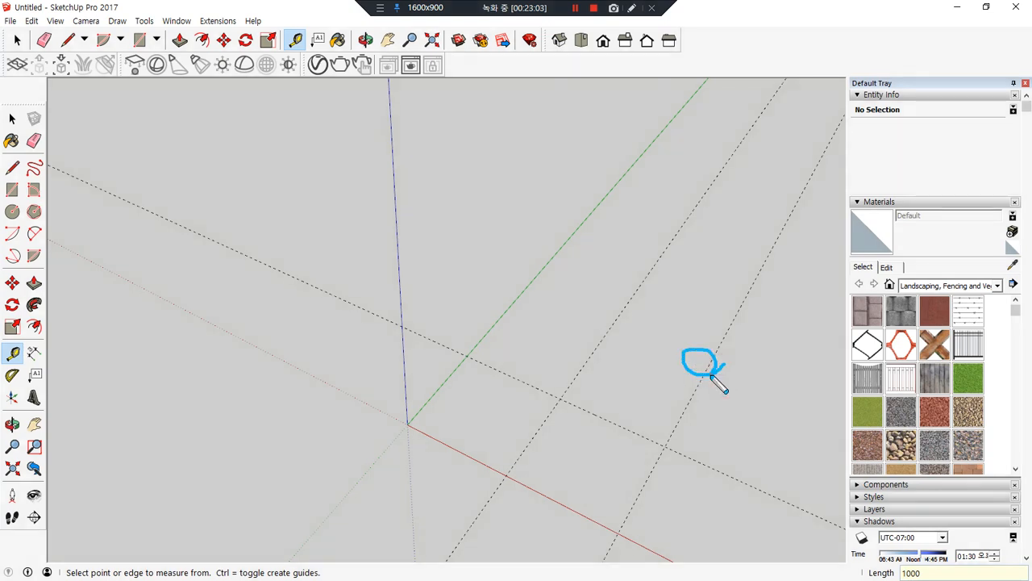
Try to repeat the last guide line offset five times using the multiplier *5.
key(Escape)
text(*5)
key(Return)
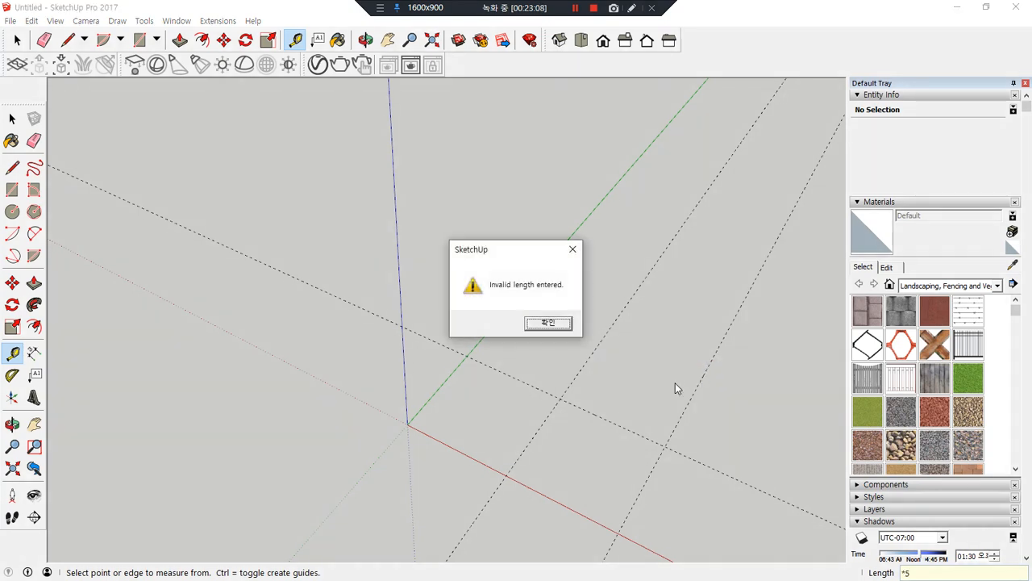
key(Return)
middle_drag(675, 372, 445, 342)
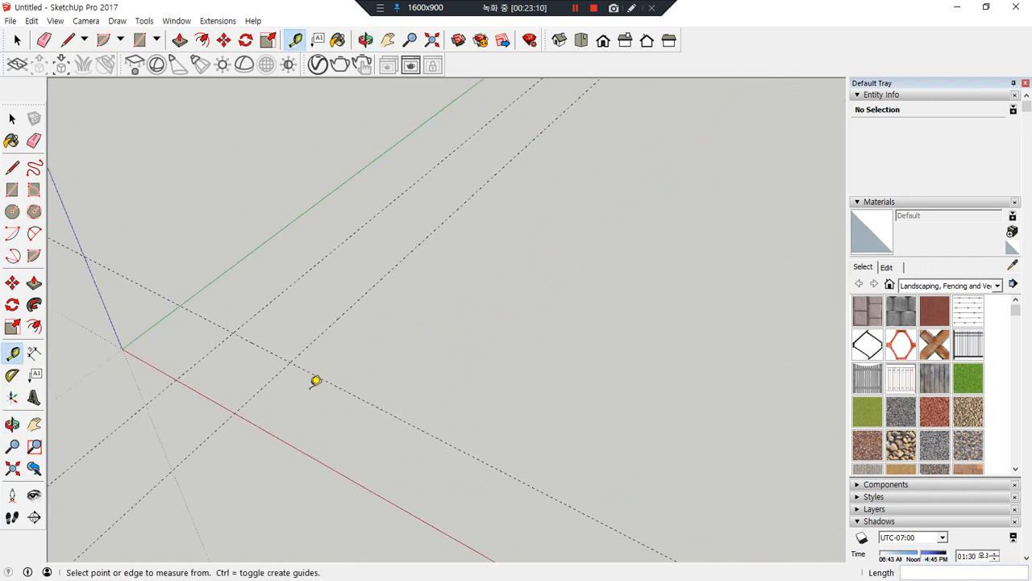
Try to offset a new guide from the guide parallel to the red axis, along the green direction.
click(340, 388)
click(369, 399)
click(366, 400)
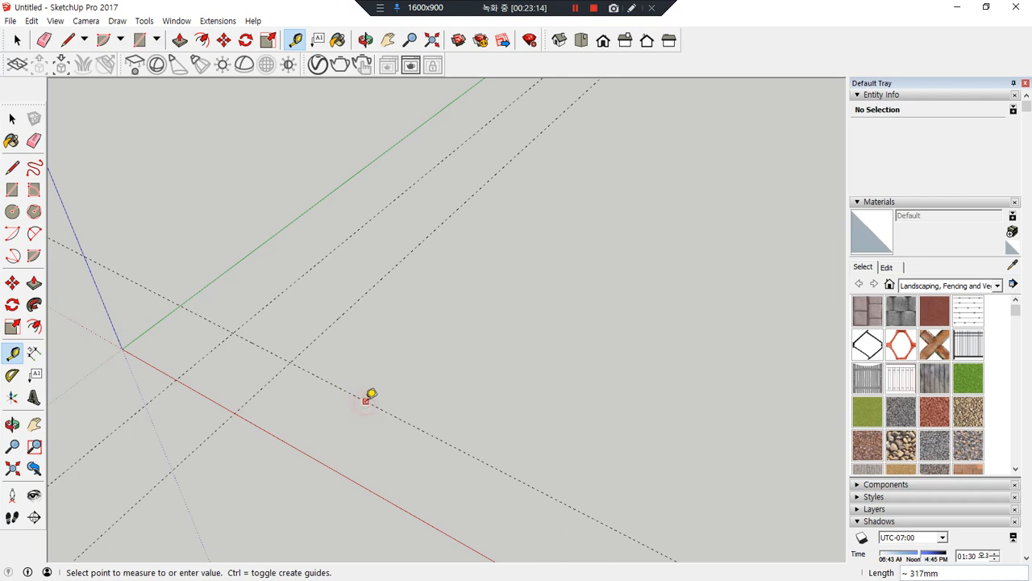
click(373, 404)
click(376, 400)
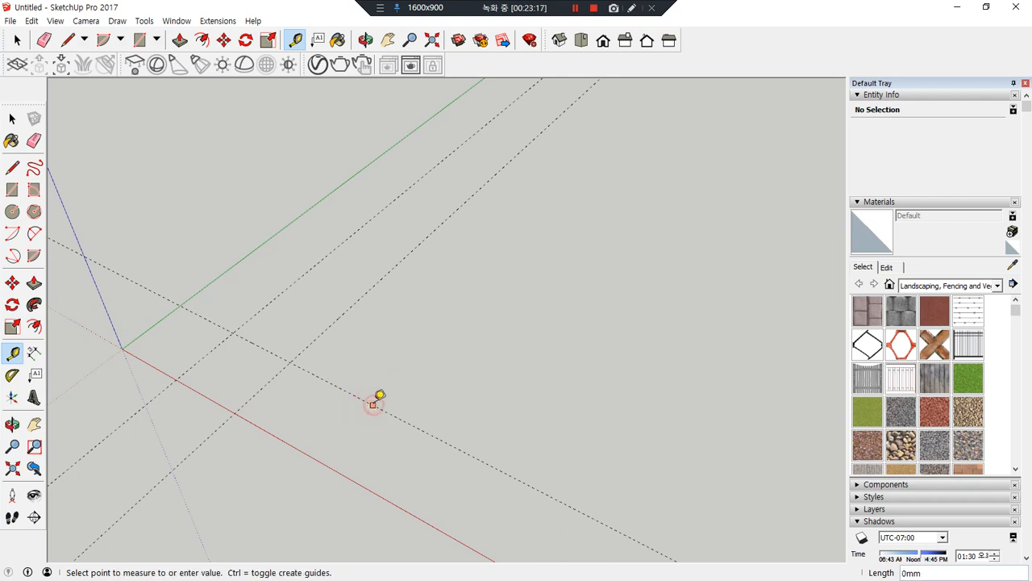
click(402, 393)
click(375, 402)
click(455, 325)
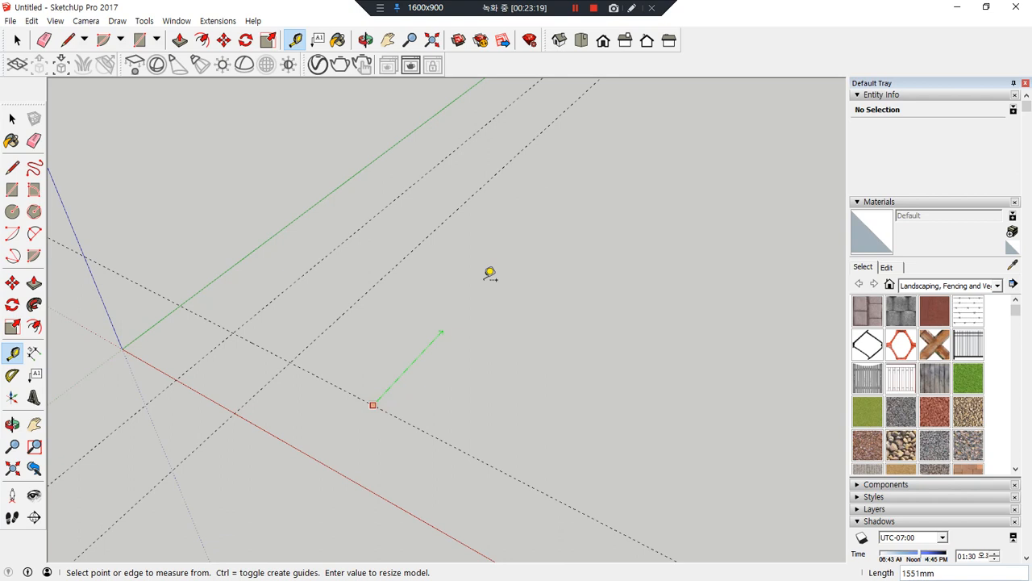
click(406, 420)
click(387, 379)
Create a guide 1000 mm beyond the one parallel to the red axis, then try to repeat the offset with the multiplier *5.
key(space)
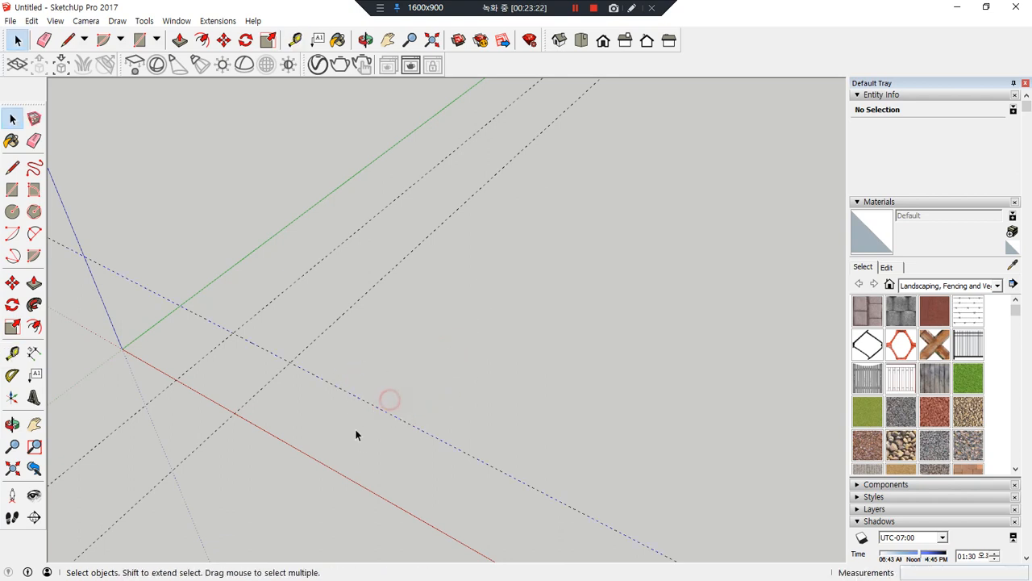
click(370, 404)
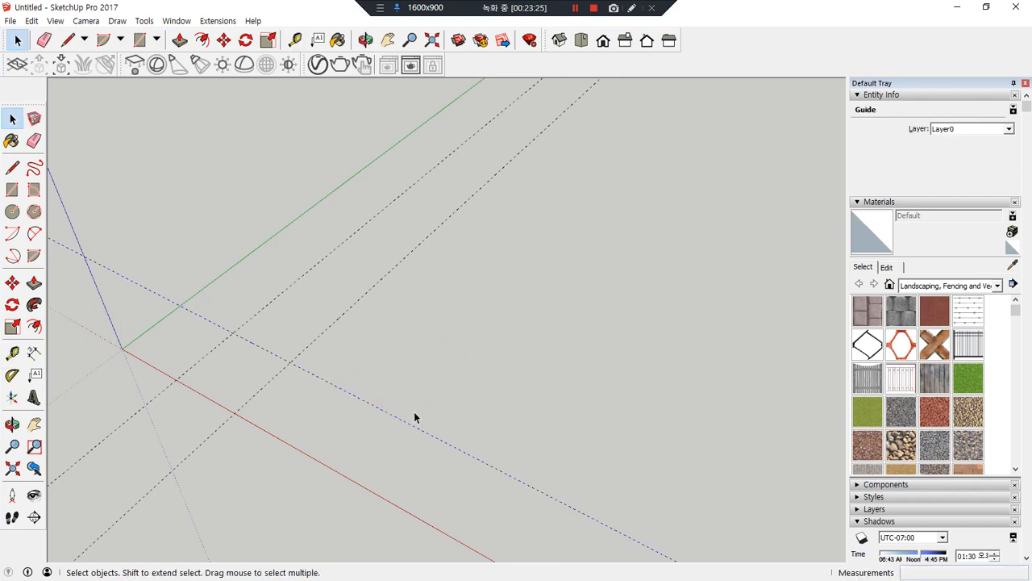
key(t)
click(392, 414)
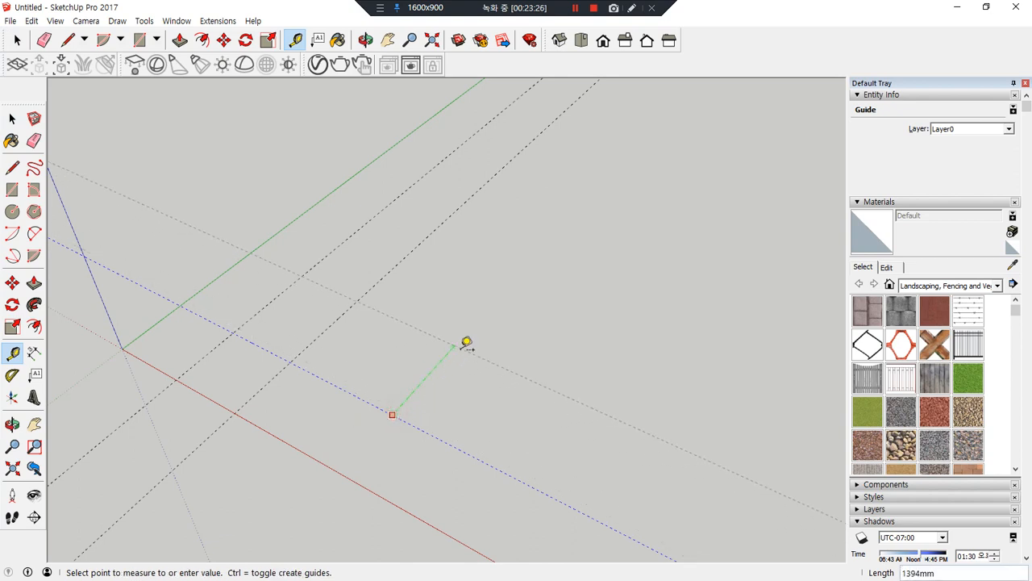
text(1000)
key(Return)
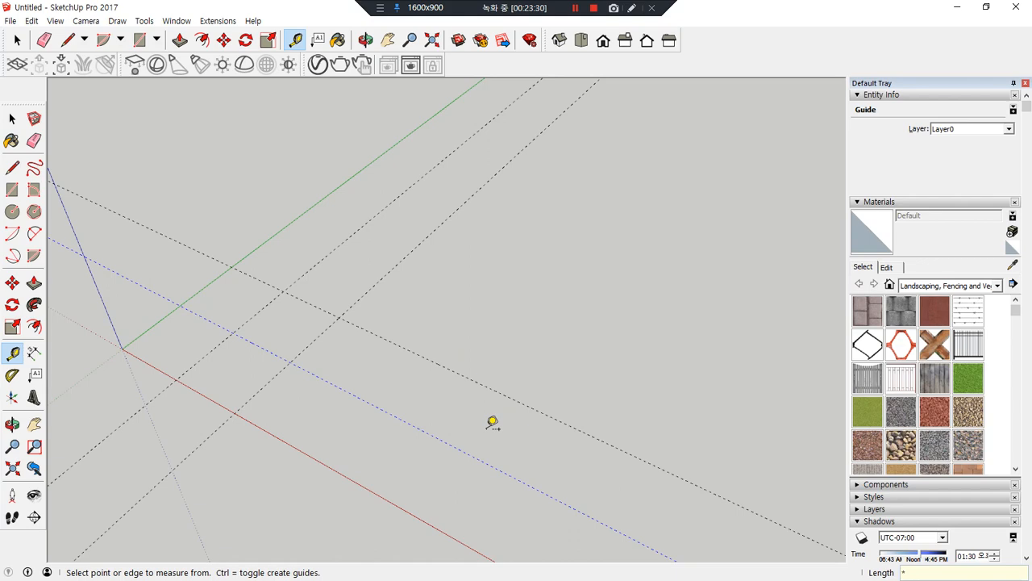
key(Return)
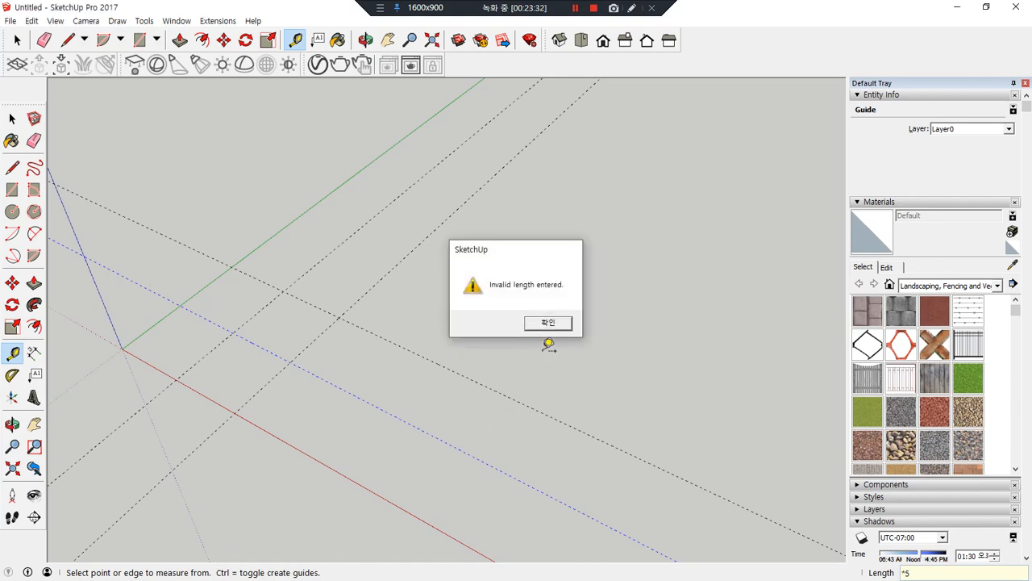
key(Return)
Select the outermost guide parallel to the red axis and create another guide 1000 mm beyond it along the green direction.
middle_drag(395, 384, 416, 402)
key(space)
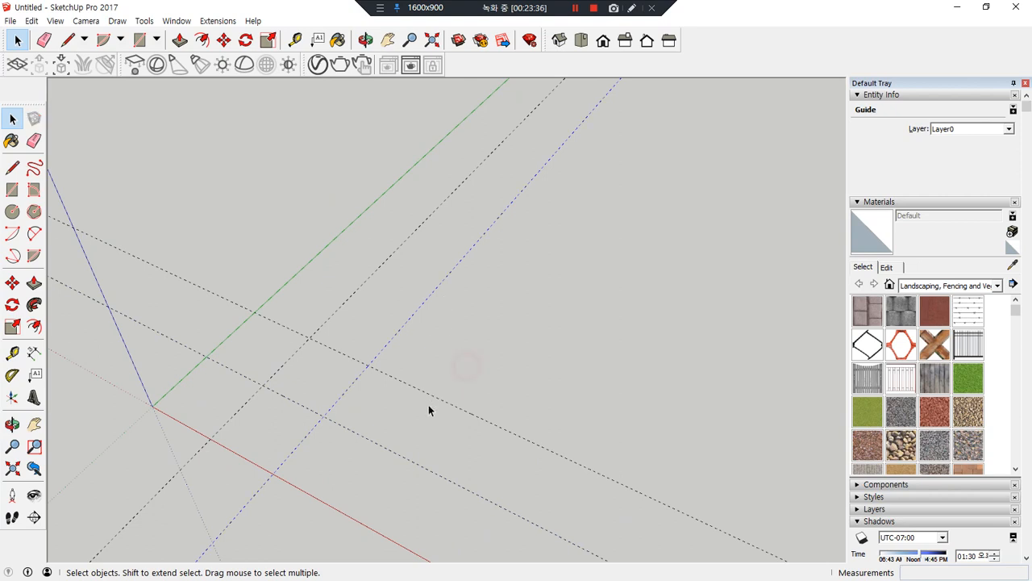
click(435, 404)
click(448, 413)
key(t)
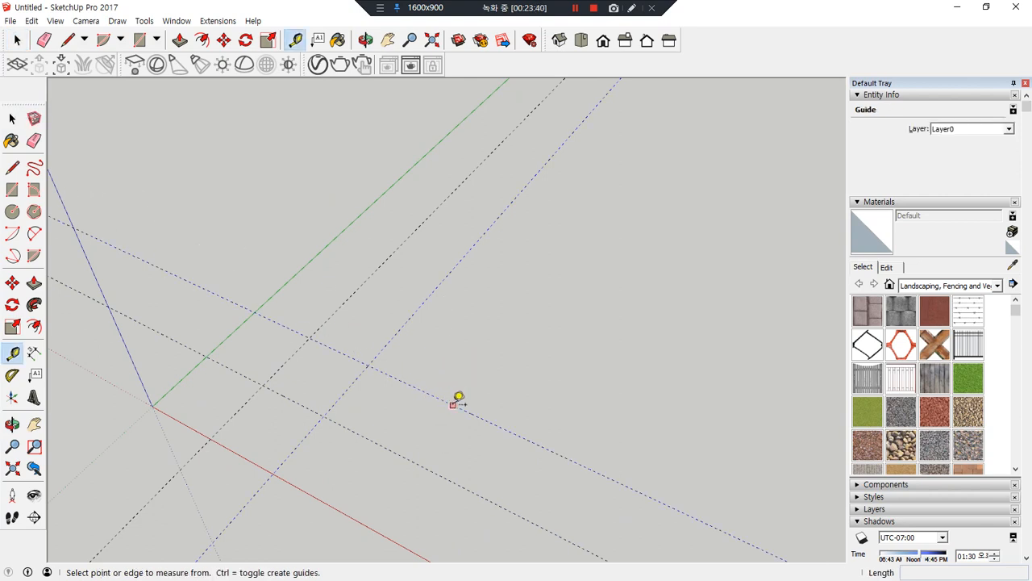
click(453, 403)
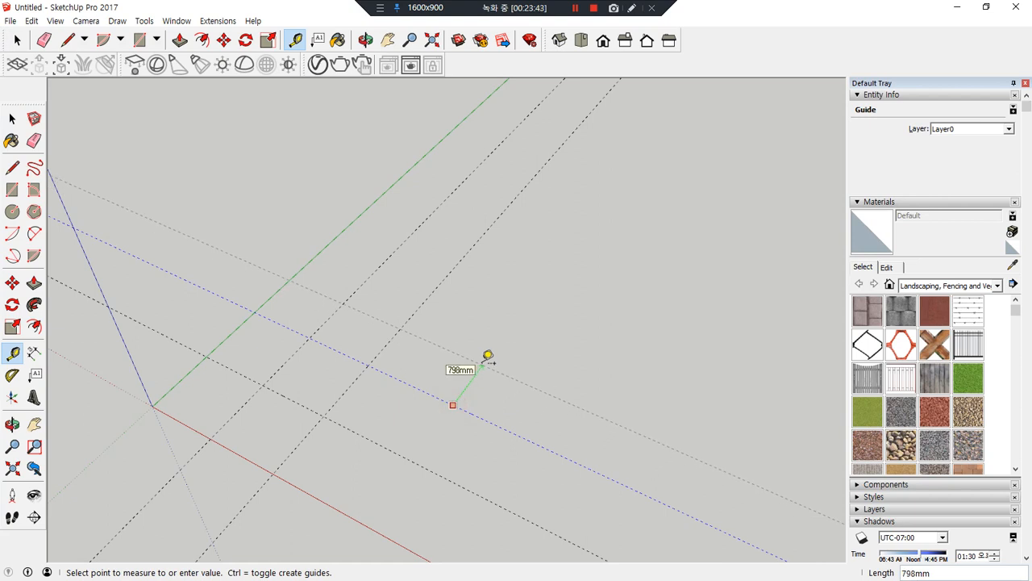
text(1000)
key(Return)
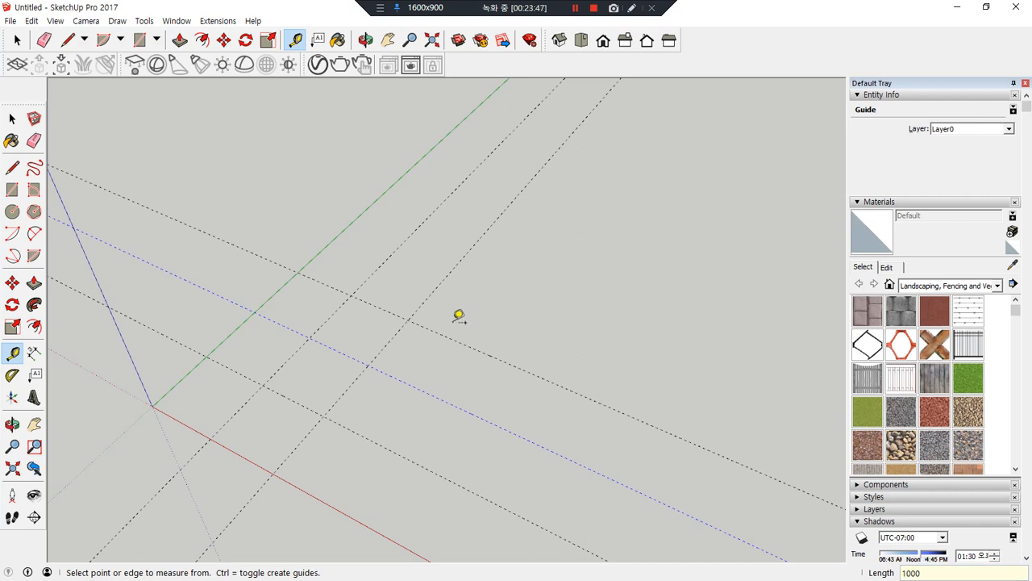
Erase all the guide lines from the model.
key(space)
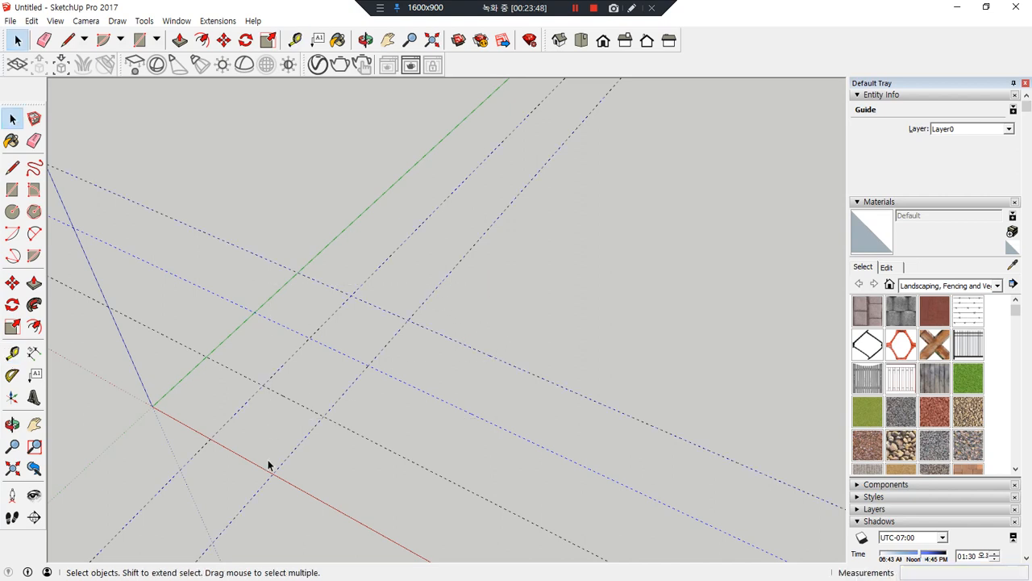
drag(258, 397, 230, 404)
key(e)
mouse_move(391, 240)
mouse_down()
mouse_move(450, 314)
mouse_move(374, 465)
mouse_up()
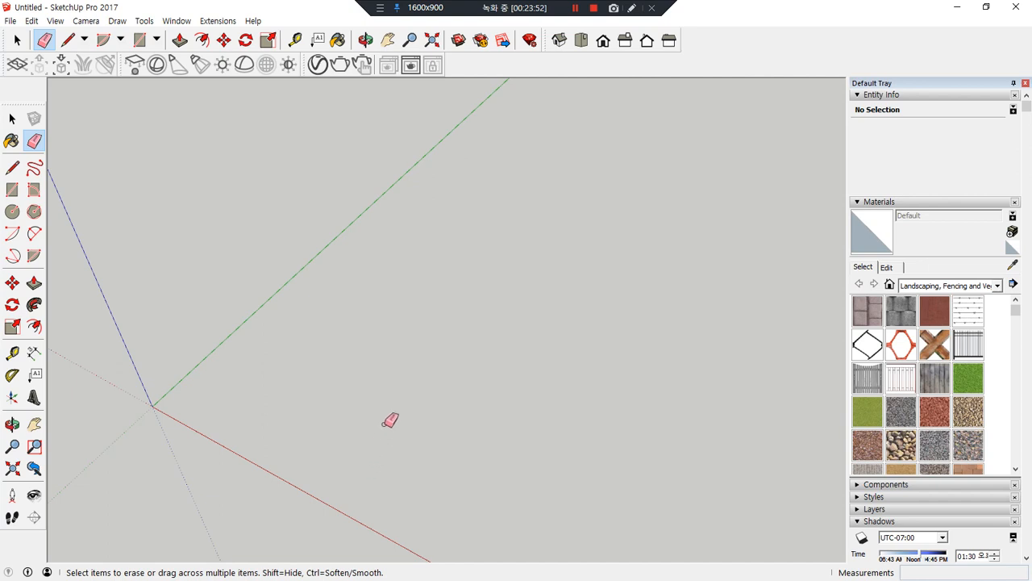
Draw a ground-plane rectangle of about 2857 × 5303 mm with its first corner at the origin.
key(t)
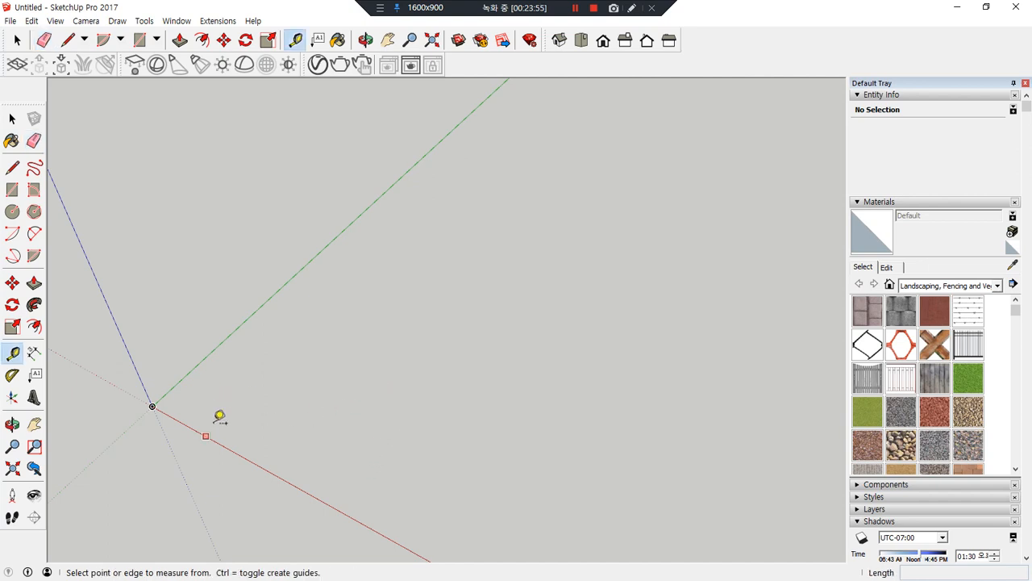
key(r)
click(151, 406)
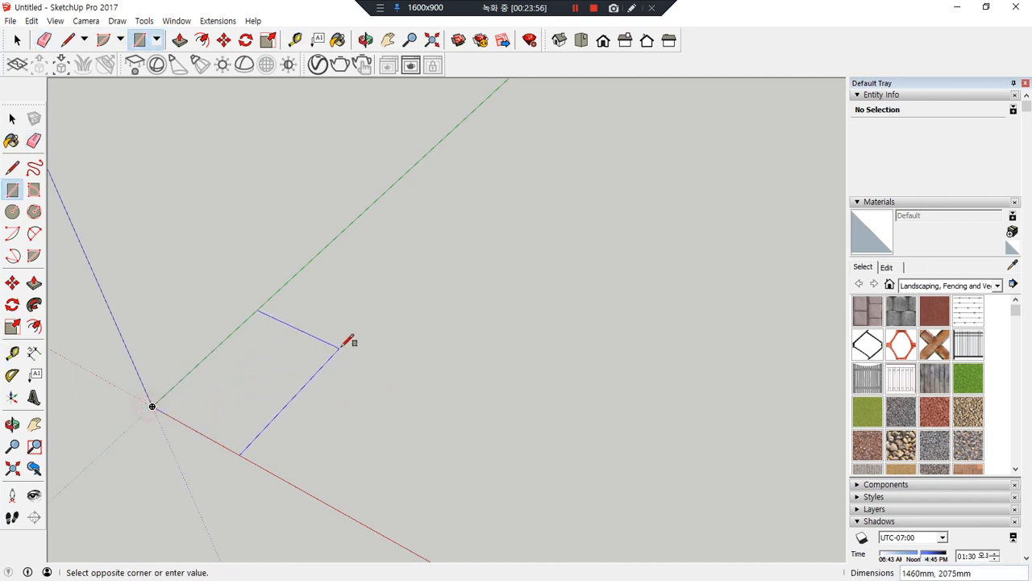
click(532, 248)
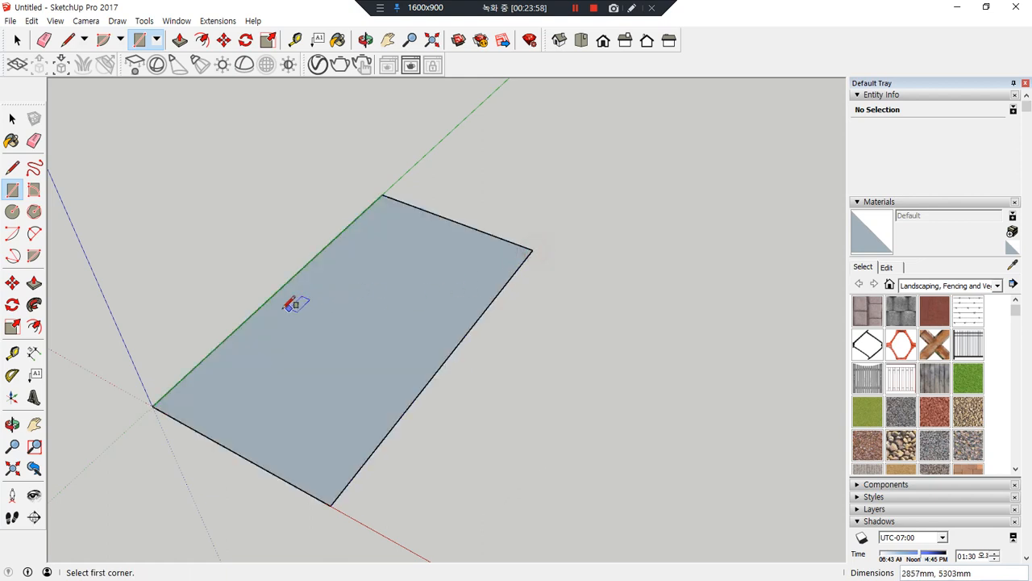
Create a guide about 1019 mm outside the rectangle's outer long edge and another inside, parallel to its far short edge.
key(t)
click(436, 382)
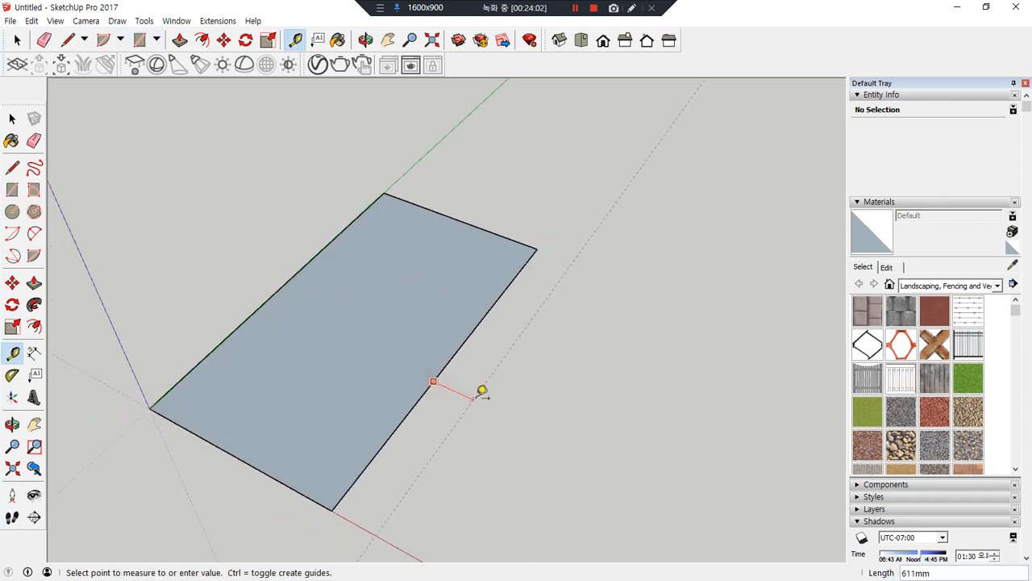
click(509, 406)
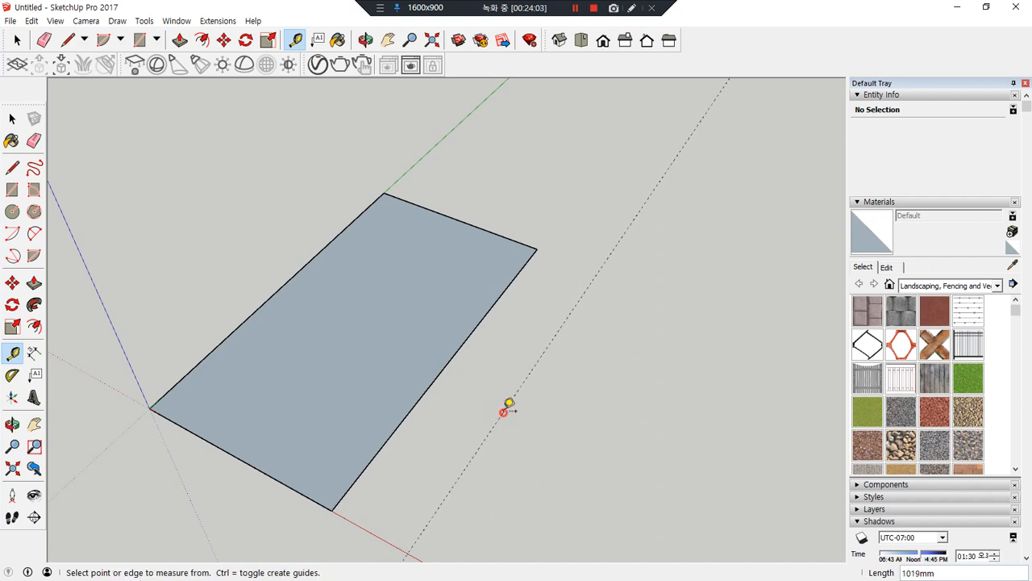
click(458, 219)
click(395, 283)
Draw the rectangle's diagonal from the origin to the opposite corner and create a parallel guide offset about 1977 mm.
key(l)
click(149, 407)
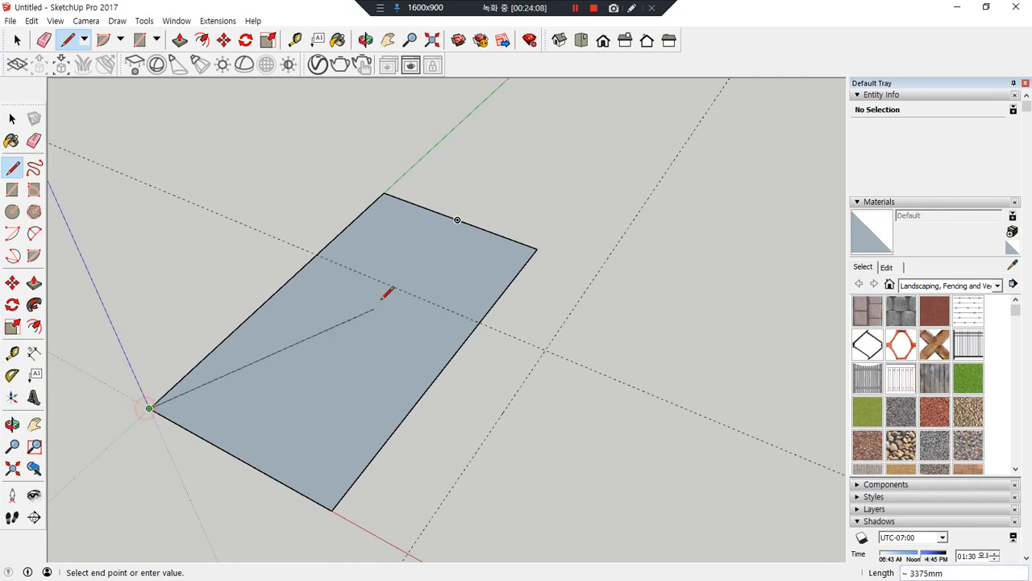
click(536, 249)
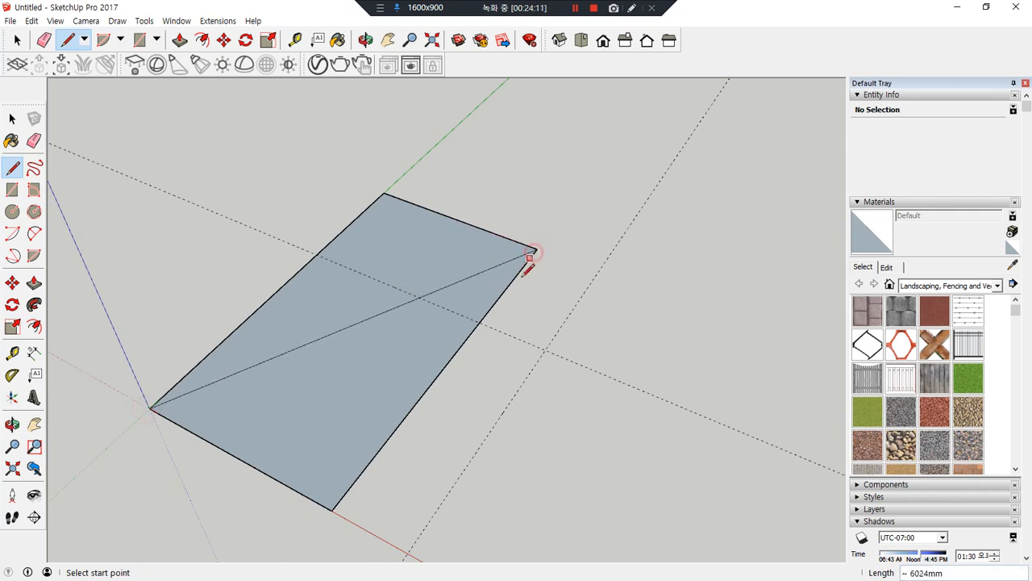
key(t)
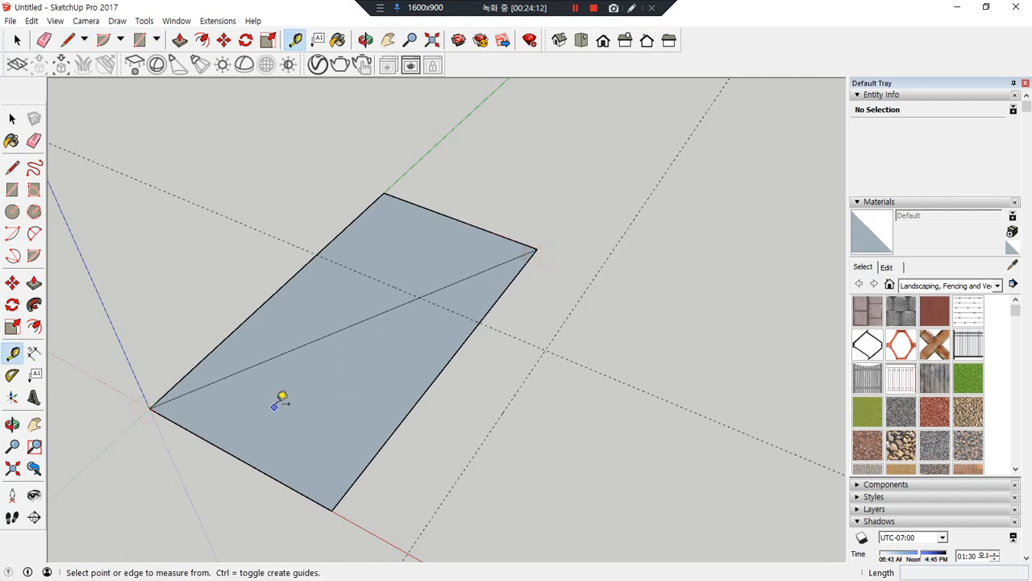
click(297, 346)
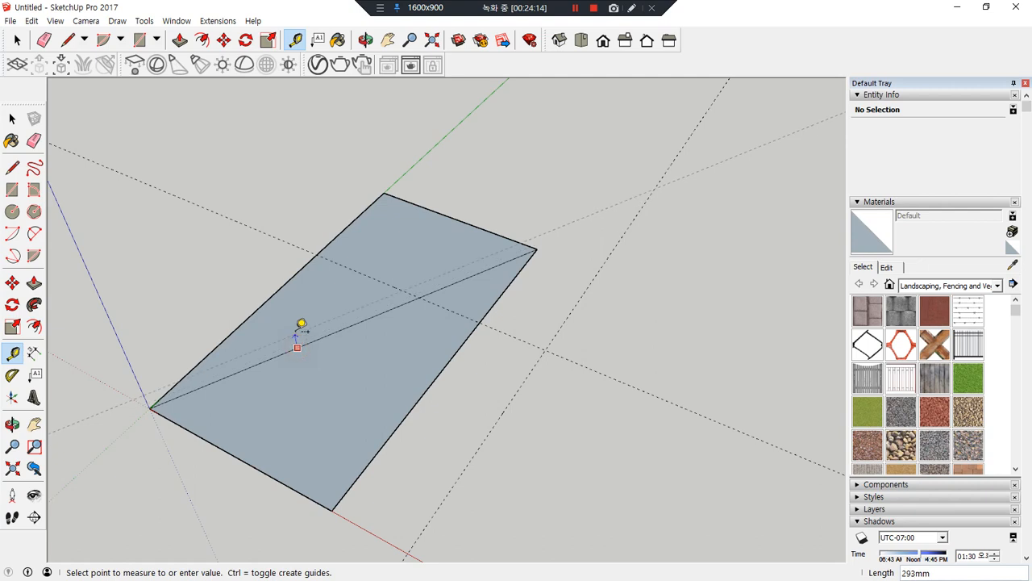
click(253, 255)
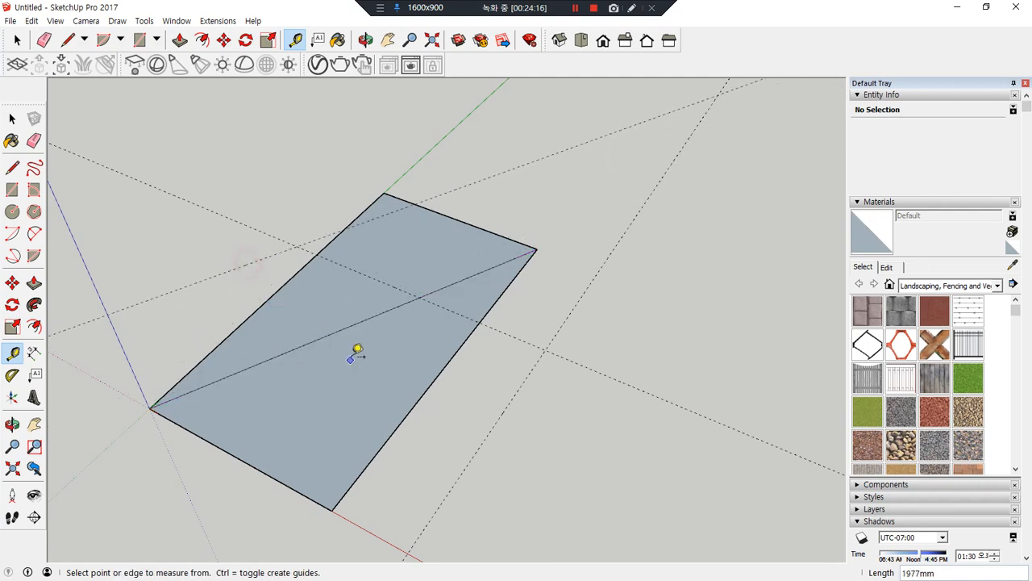
Create guide lines running through the rectangle's corner on the red axis and its corner on the green axis.
click(338, 330)
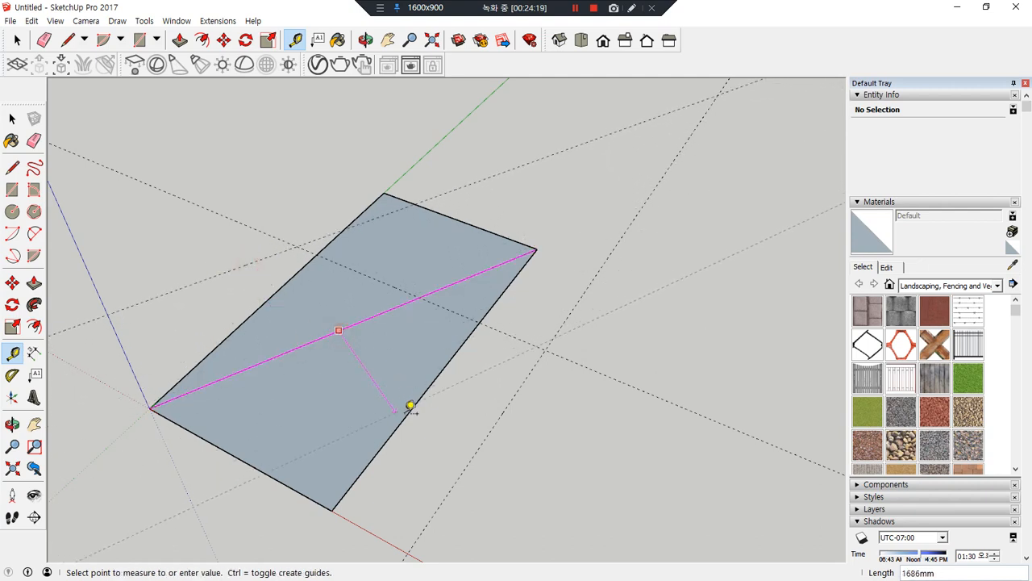
click(337, 501)
click(335, 505)
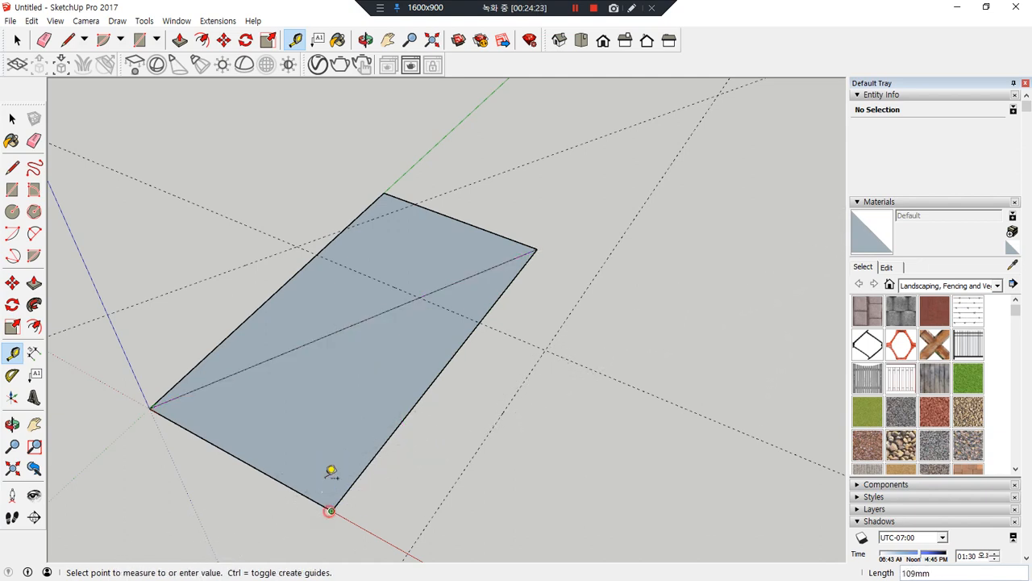
click(252, 363)
middle_drag(262, 362, 463, 283)
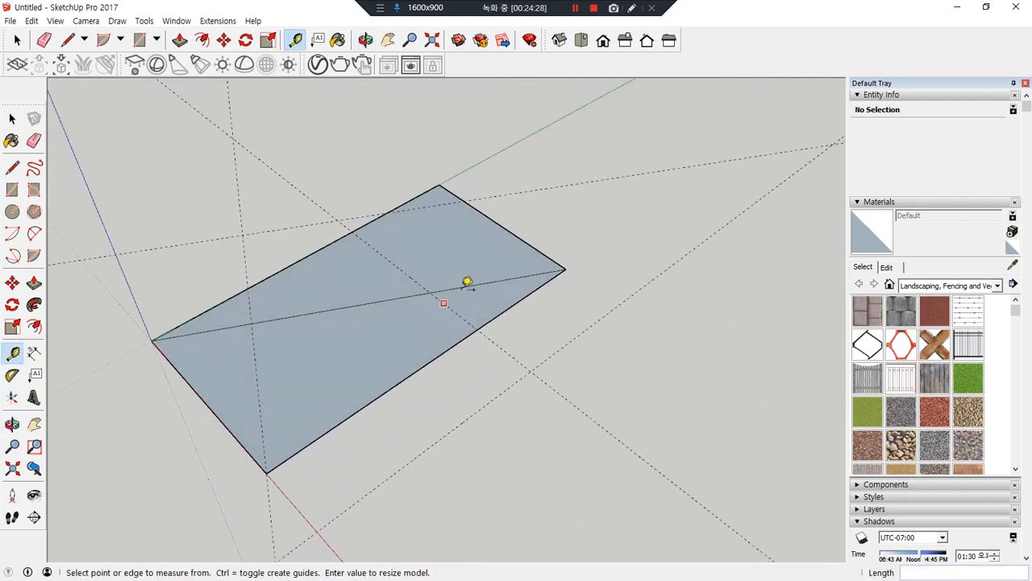
click(440, 184)
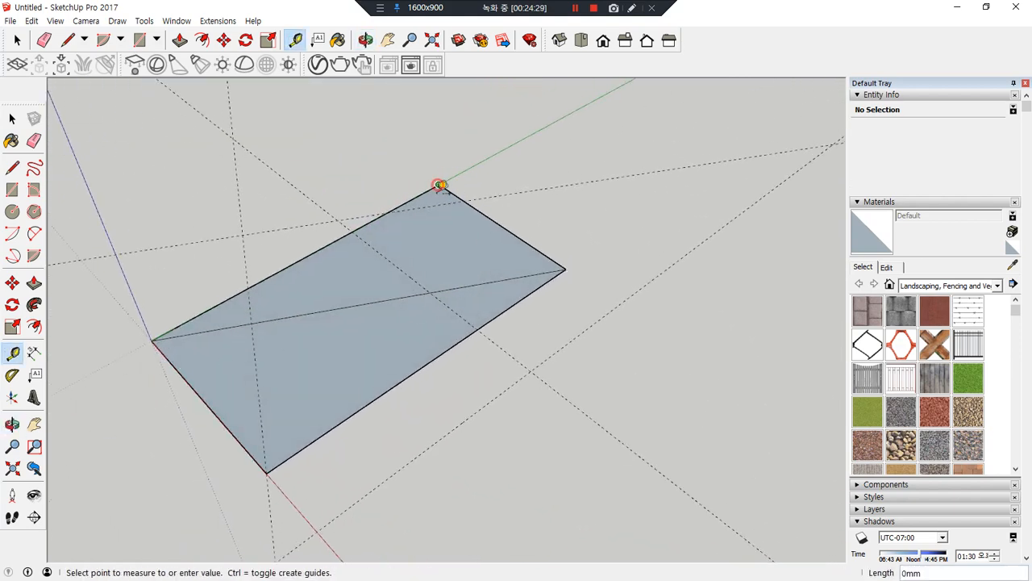
click(479, 281)
Create a guide parallel to the rectangle's diagonal, offset about 730 mm toward the outer long edge.
middle_drag(322, 414, 426, 381)
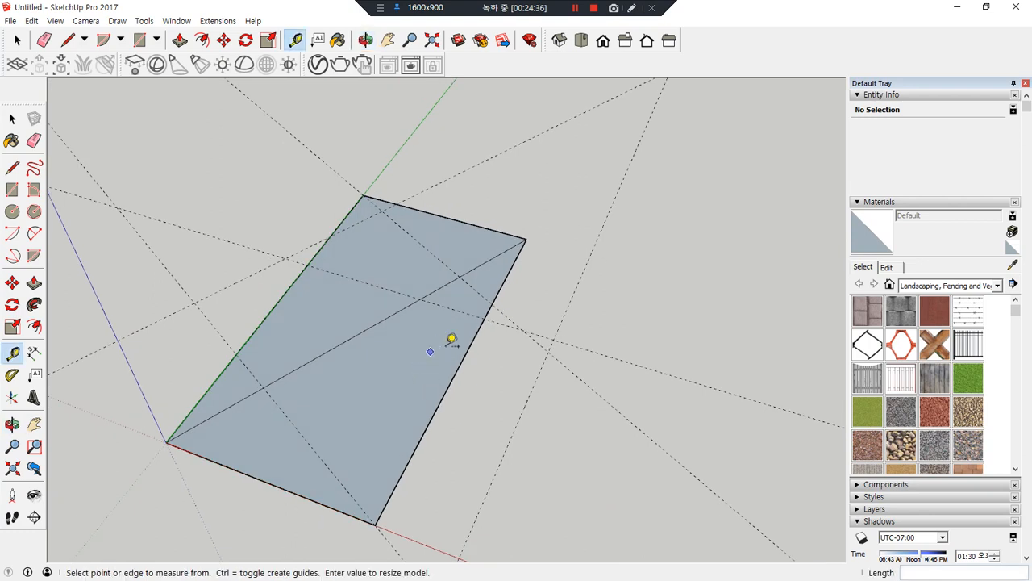
click(393, 314)
click(500, 293)
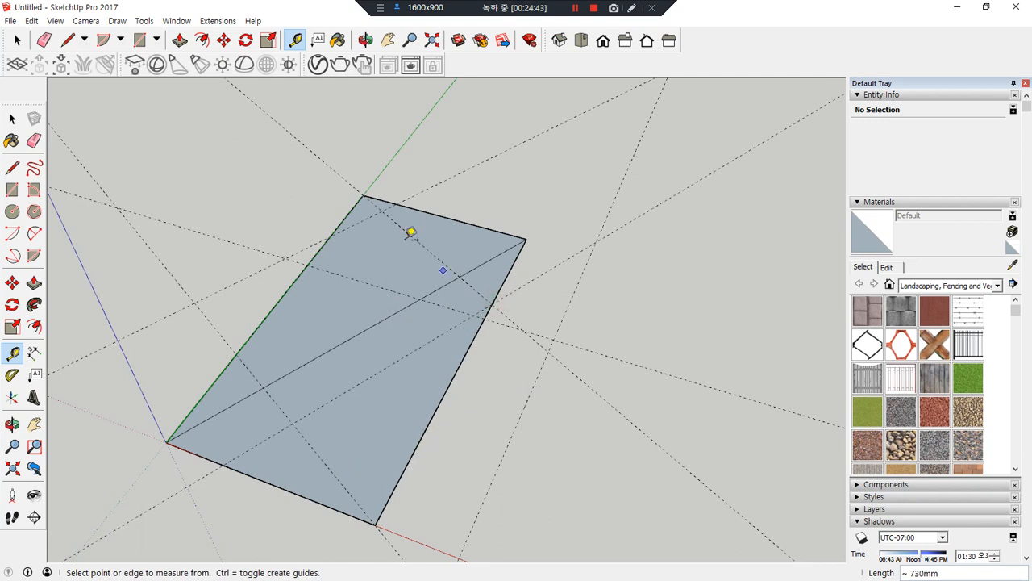
Erase all the guides and the diagonal line, keeping only the rectangle.
key(e)
mouse_move(336, 150)
mouse_down()
mouse_move(576, 161)
mouse_move(622, 258)
mouse_move(470, 522)
mouse_move(270, 534)
mouse_move(145, 475)
mouse_move(140, 398)
mouse_up()
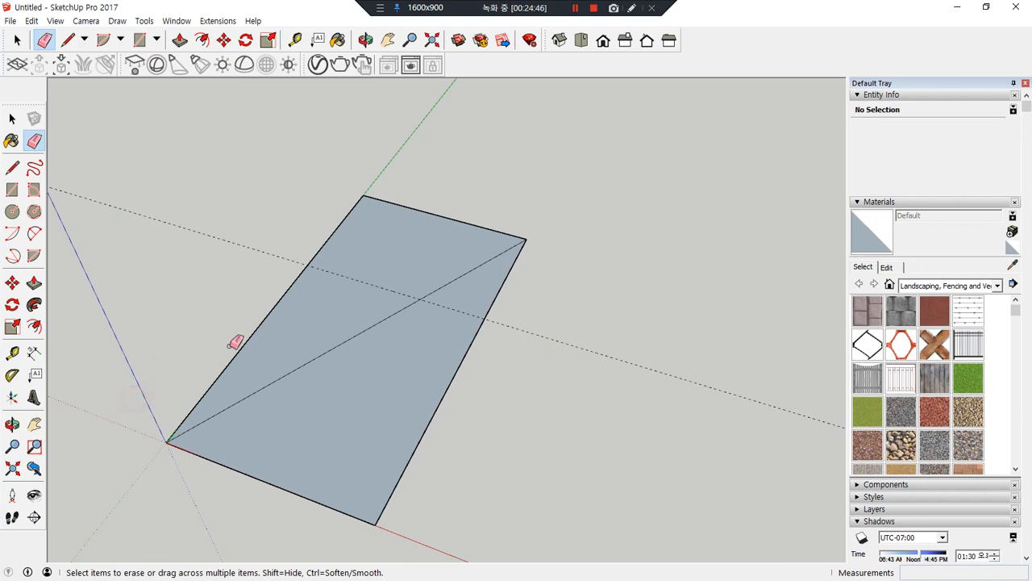
drag(419, 291, 425, 301)
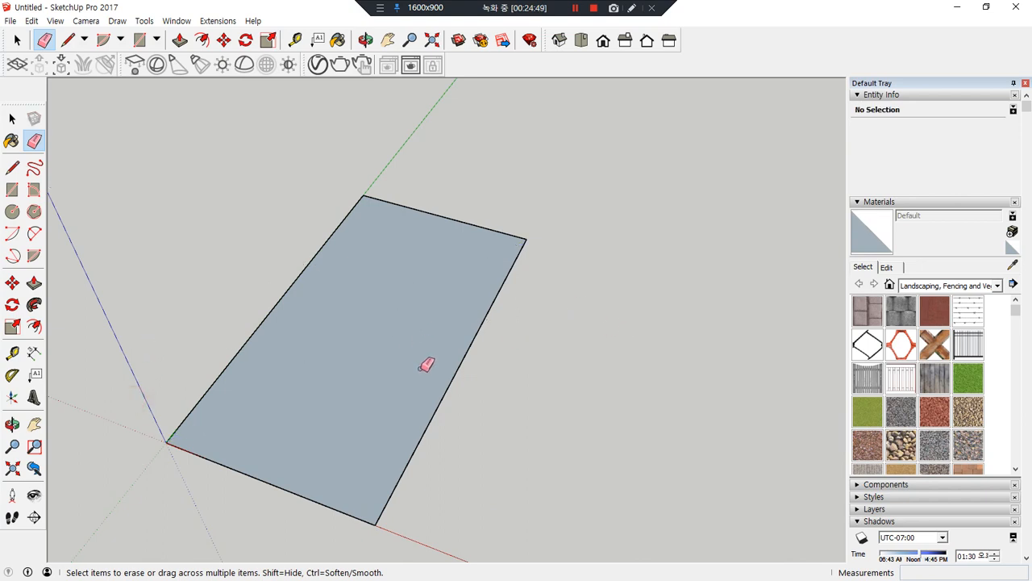
Create a 500 mm guide extending from the rectangle's corner opposite the origin, outward along the red direction.
key(t)
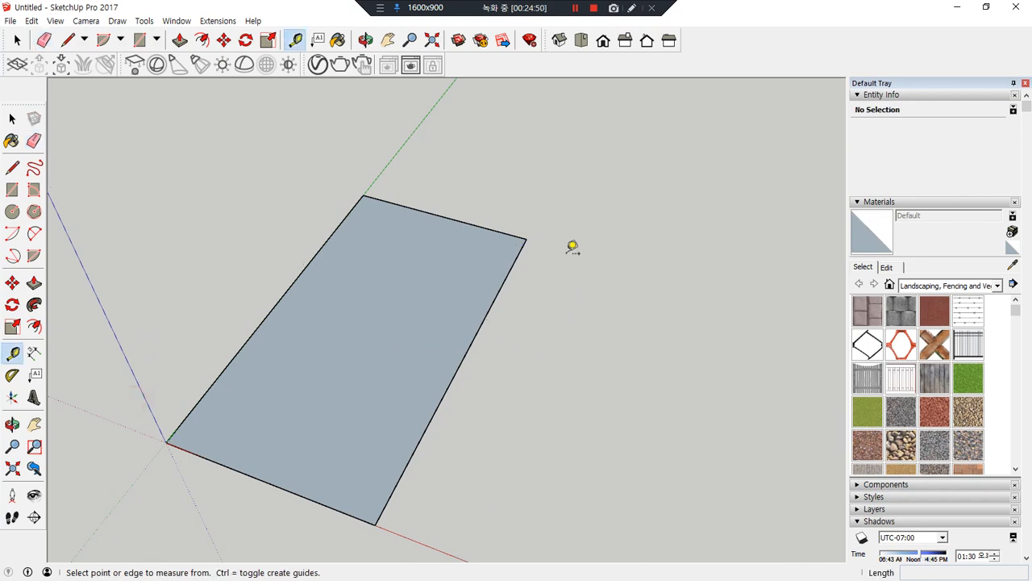
click(526, 238)
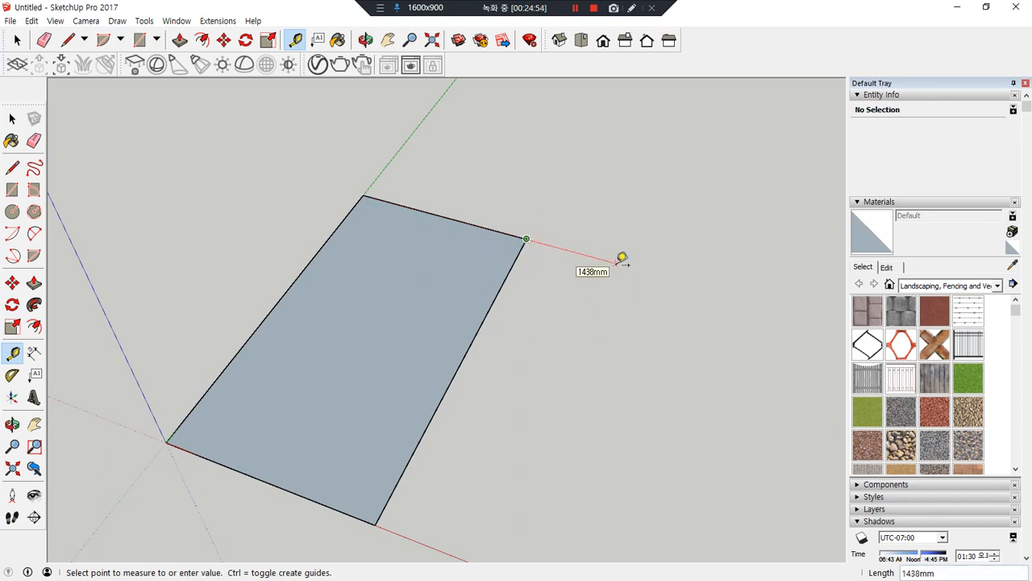
text(500)
key(Return)
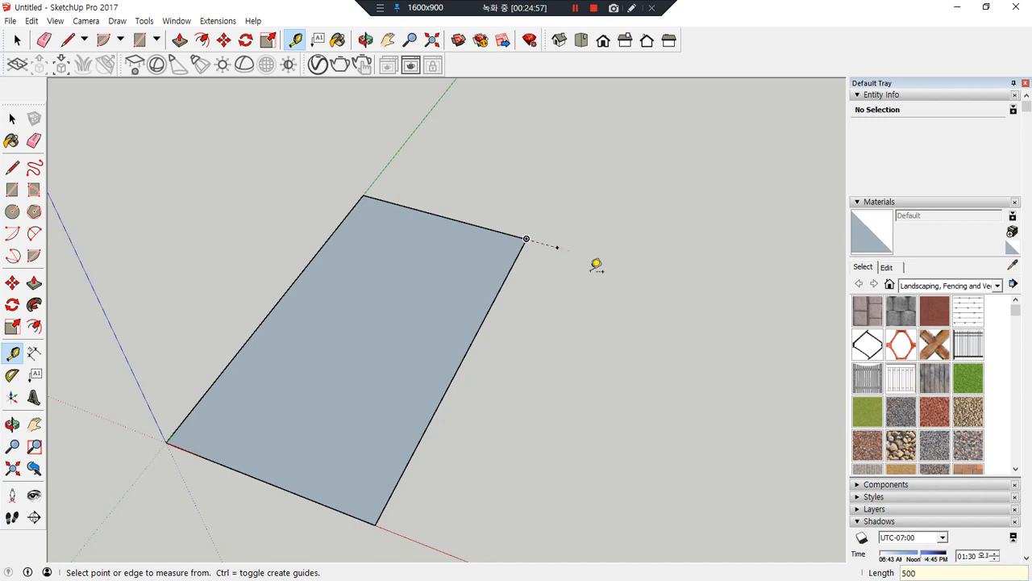
Try to offset a 500 mm guide outward from the rectangle's long edge opposite the green axis.
click(463, 358)
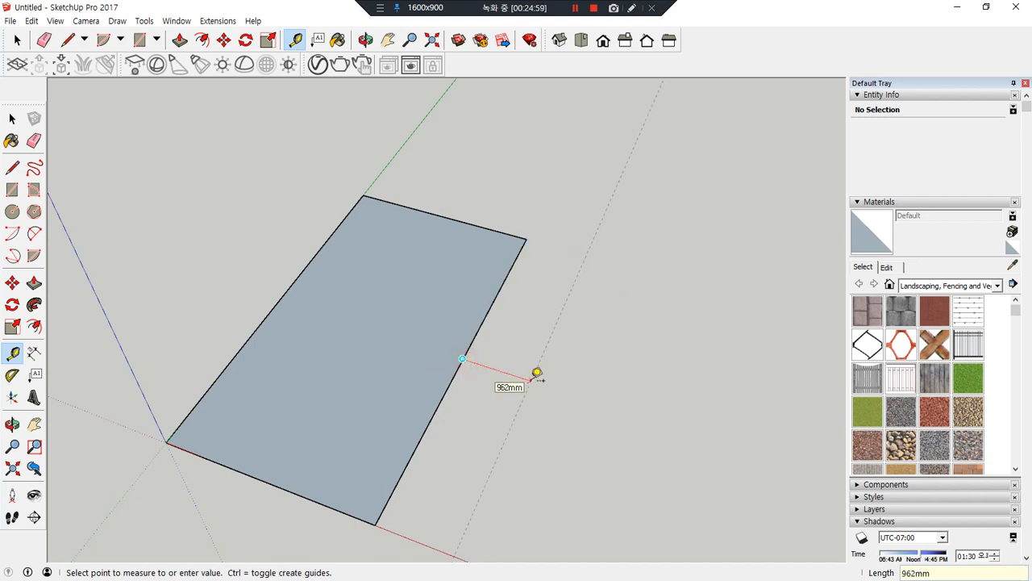
click(578, 393)
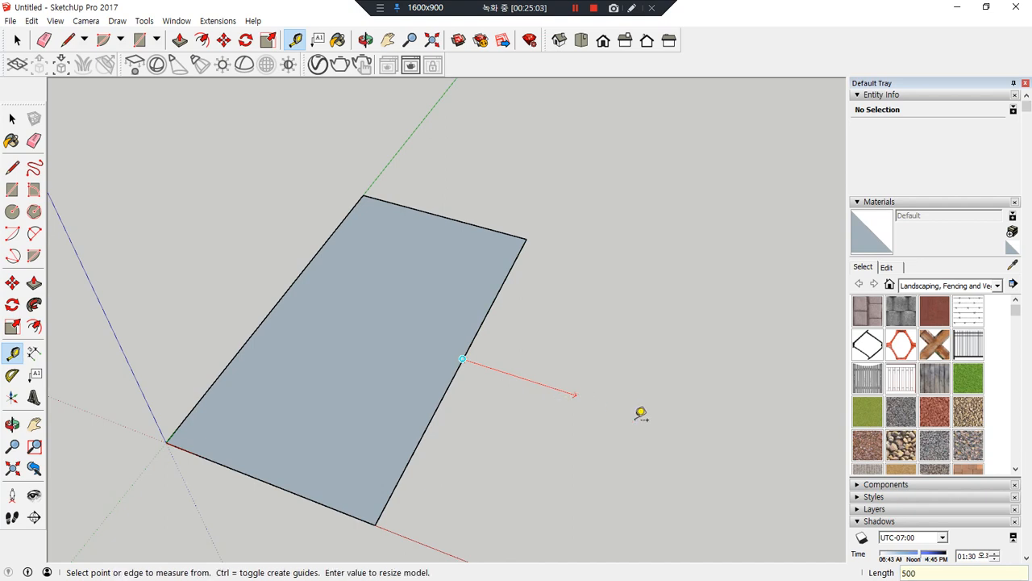
scroll(608, 347, down, 1)
scroll(532, 298, up, 3)
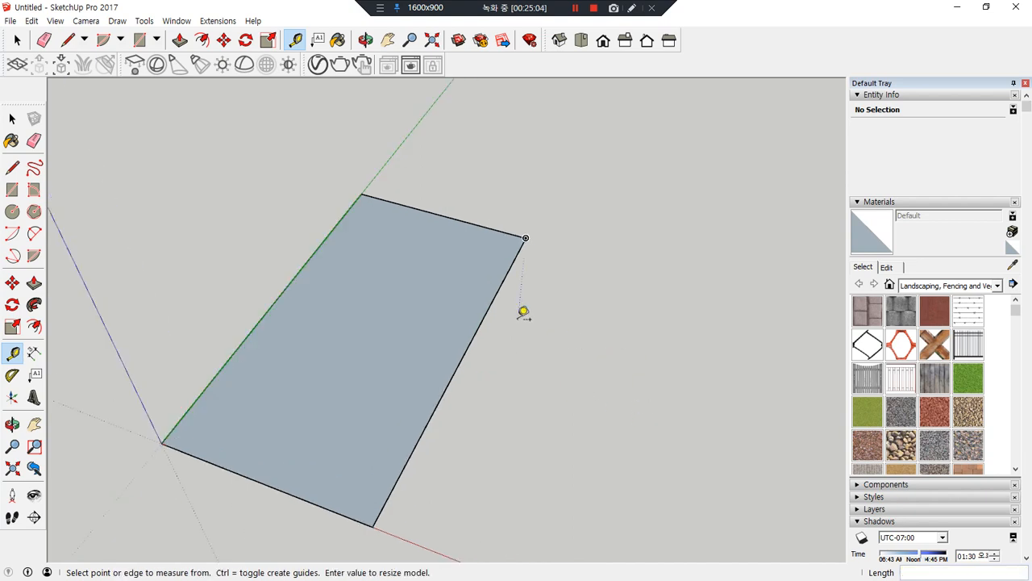
Create a 500 mm guide from the rectangle's corner opposite the origin, extending outward along the red direction.
click(526, 230)
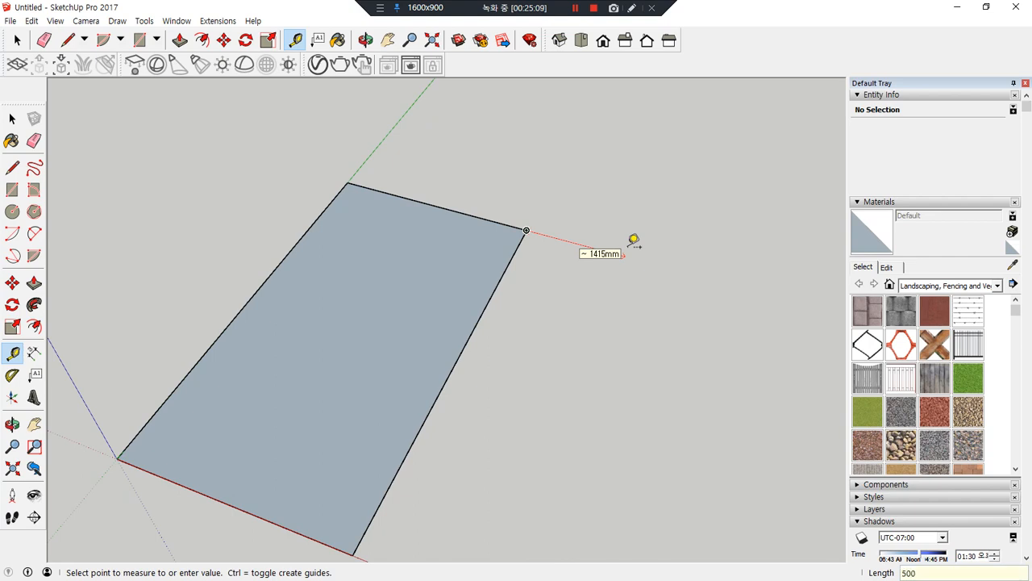
text(500)
key(Return)
scroll(548, 233, up, 3)
mouse_move(580, 261)
mouse_down()
mouse_move(604, 221)
mouse_move(587, 269)
mouse_up()
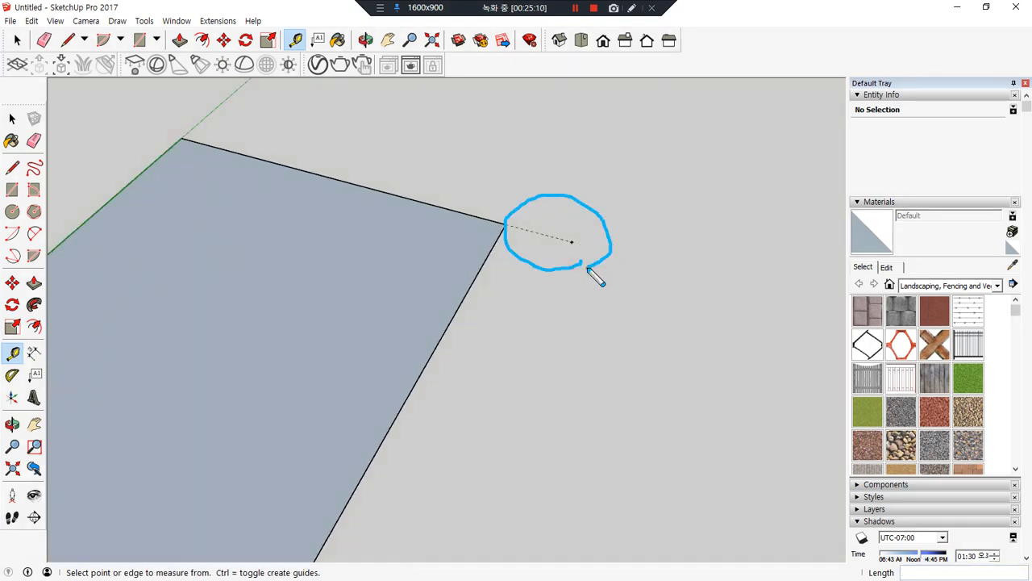
Create a guide parallel to the rectangle's outer long edge, offset about 883 mm outward from a point on that edge.
key(space)
click(451, 327)
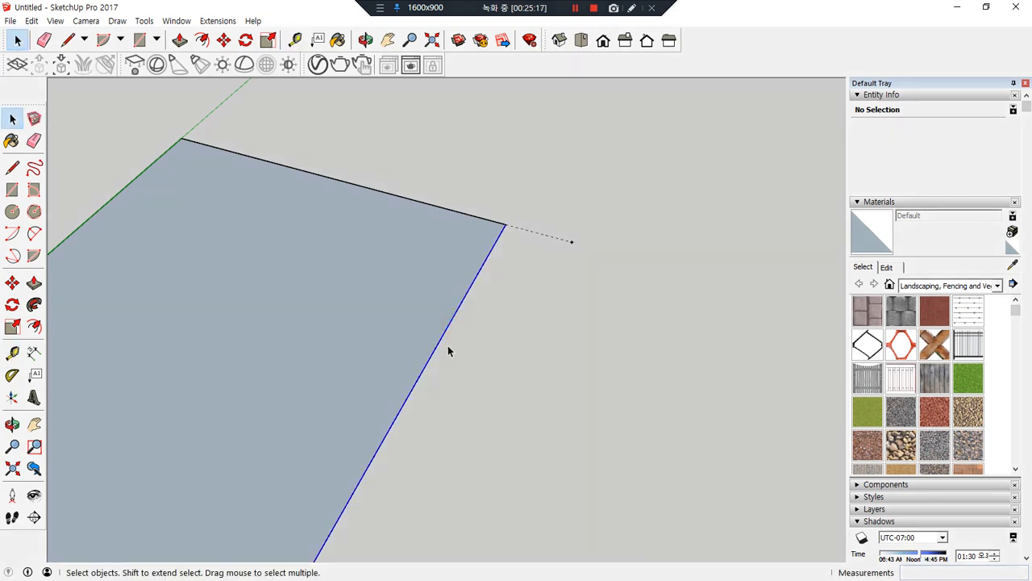
key(t)
click(436, 347)
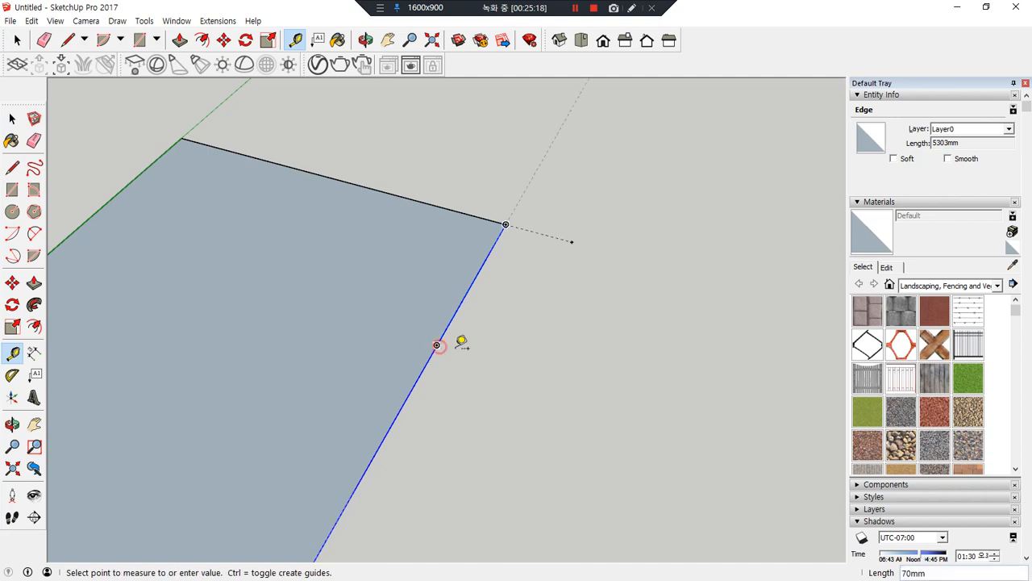
click(586, 355)
mouse_move(597, 373)
mouse_down()
mouse_move(611, 380)
mouse_move(582, 408)
mouse_up()
mouse_move(625, 365)
mouse_down()
mouse_move(644, 199)
mouse_move(630, 299)
mouse_up()
key(Escape)
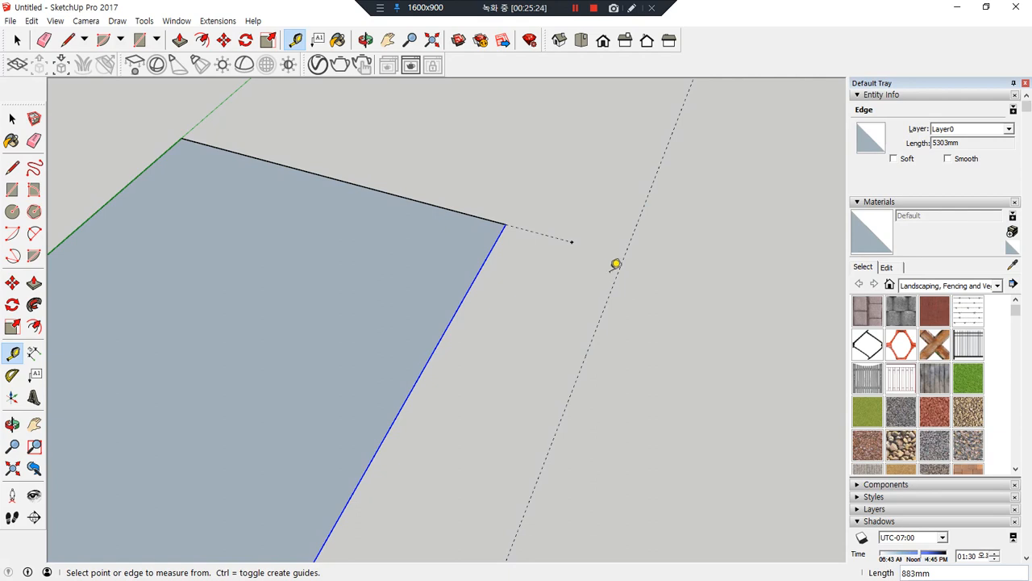
Delete the rectangle together with all guides to clear the model.
scroll(424, 352, down, 1)
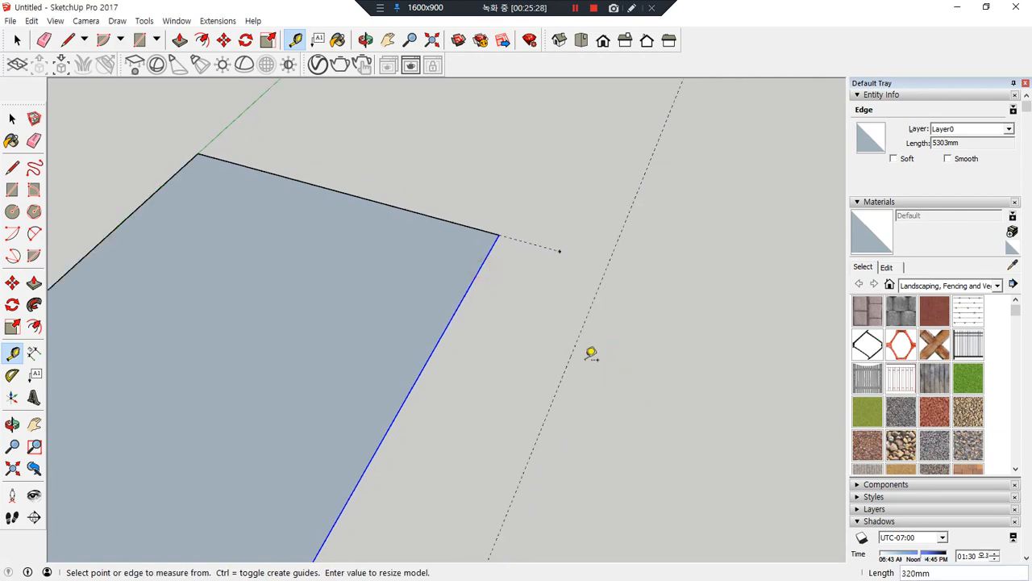
key(e)
key(ctrl+a)
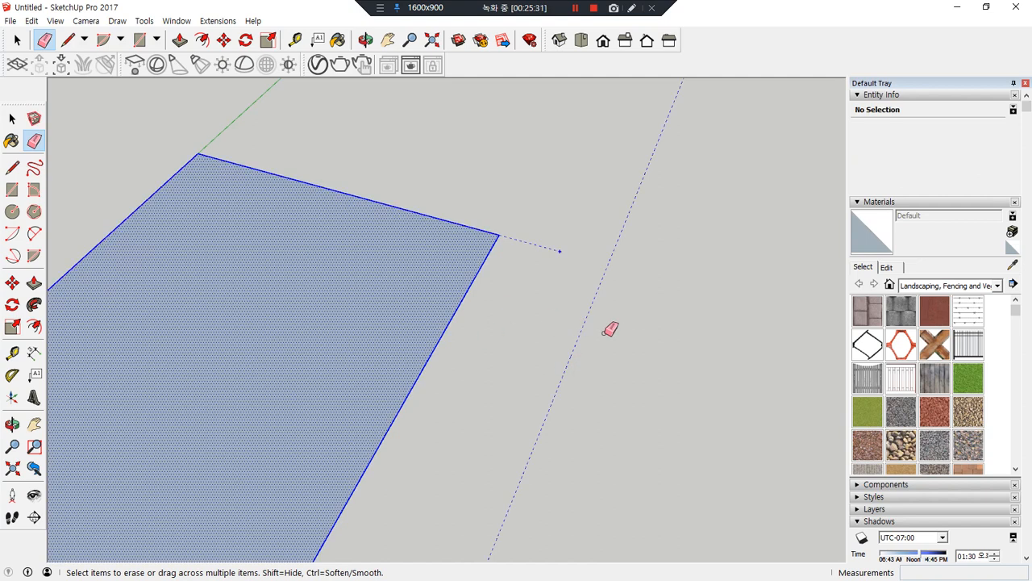
key(Delete)
Draw an upright 500 × 1000 mm rectangle from the origin in the red-blue plane.
scroll(482, 363, down, 4)
middle_drag(365, 454, 419, 445)
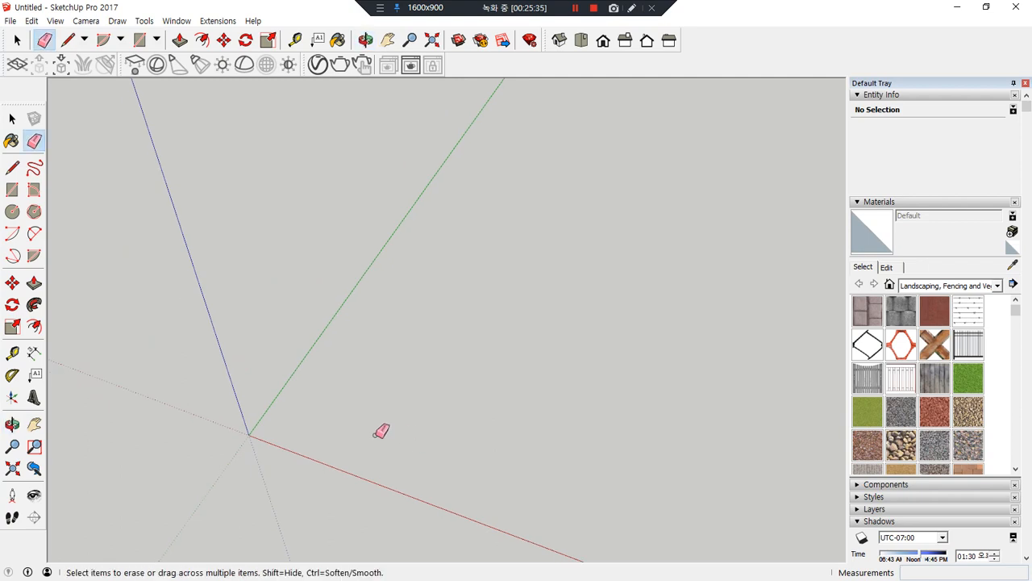
key(r)
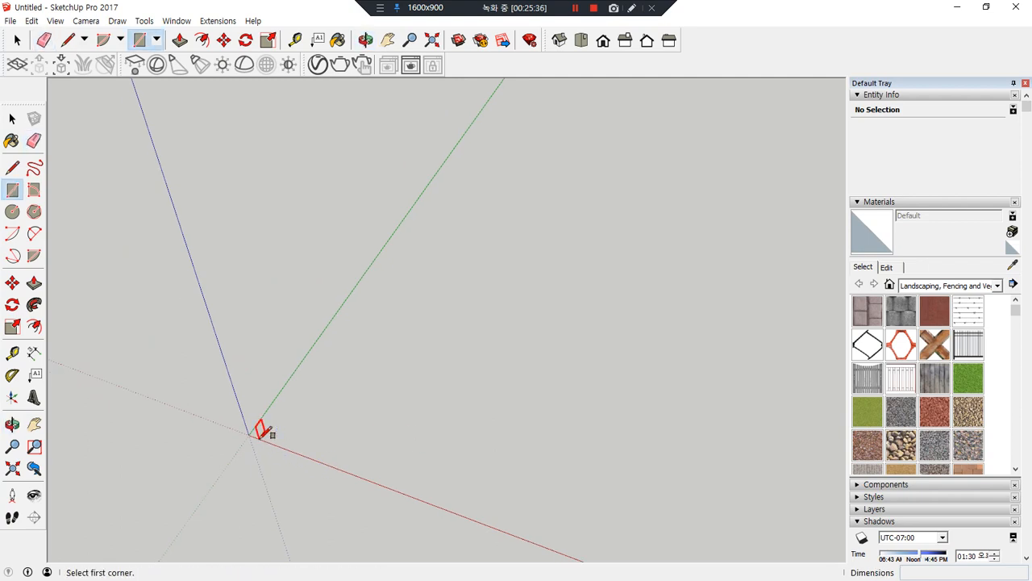
click(250, 434)
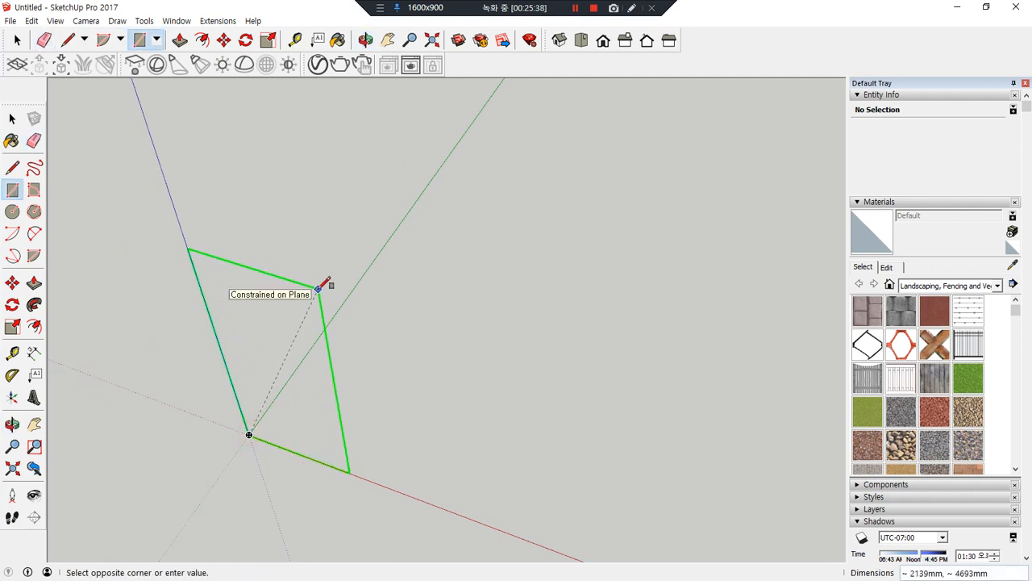
text(500,1000)
key(Return)
middle_drag(385, 399, 378, 325)
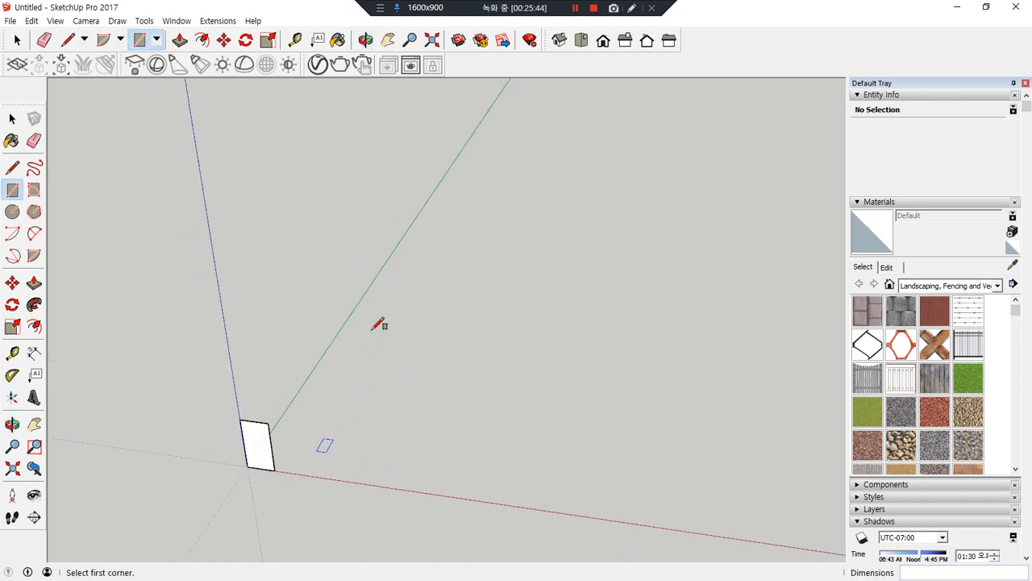
key(shift+z)
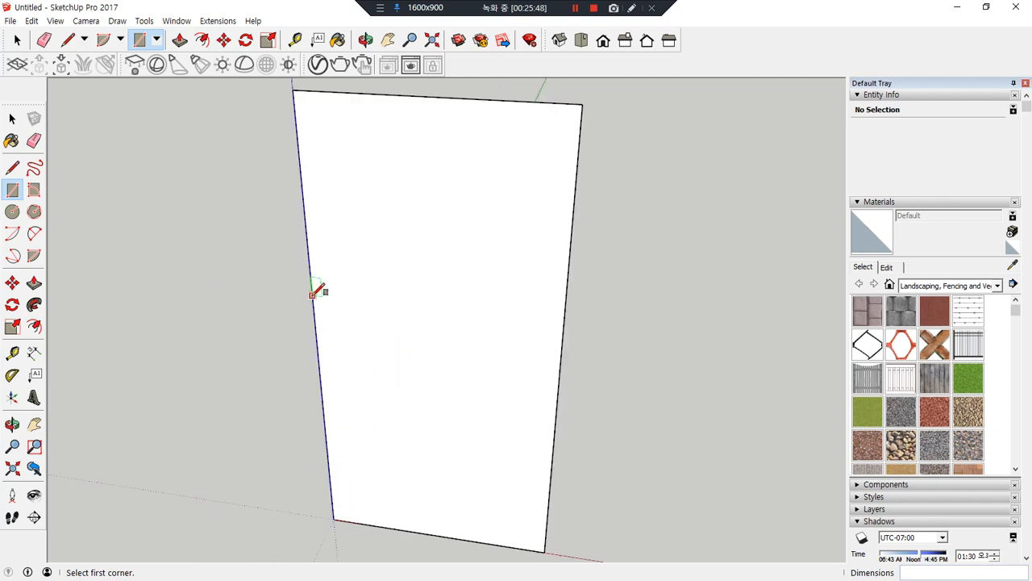
Create guides offset 100 mm inward from both long vertical edges of the upright rectangle.
key(t)
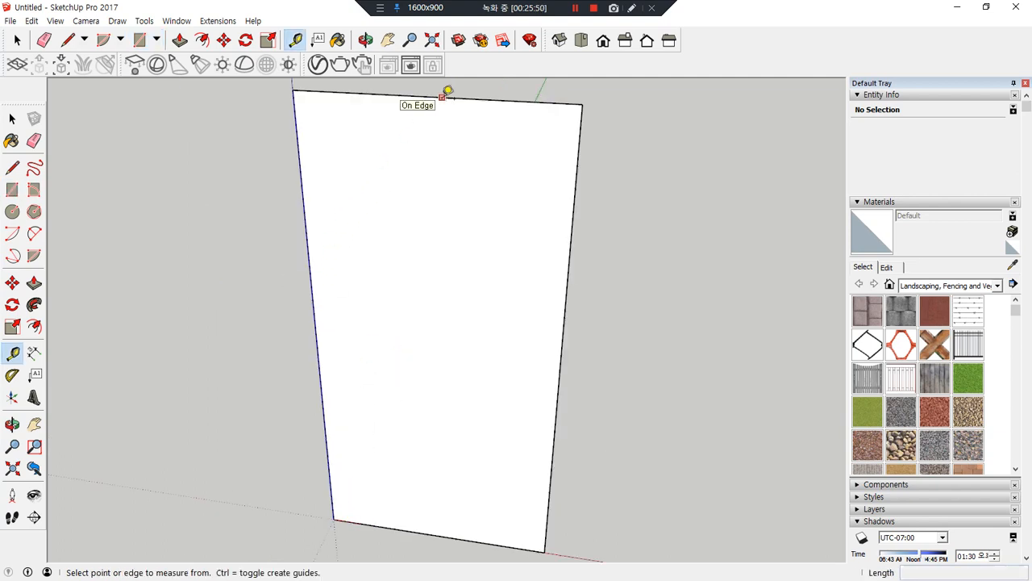
click(301, 185)
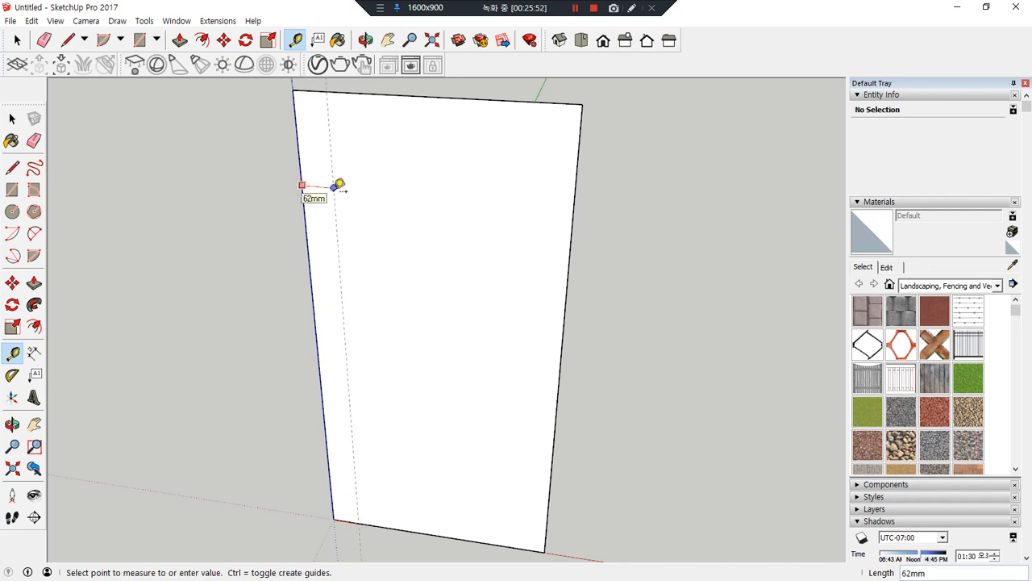
click(355, 187)
click(568, 273)
text(100)
key(Return)
Create guides offset 200 mm inward from the rectangle's upper and lower edges.
click(443, 98)
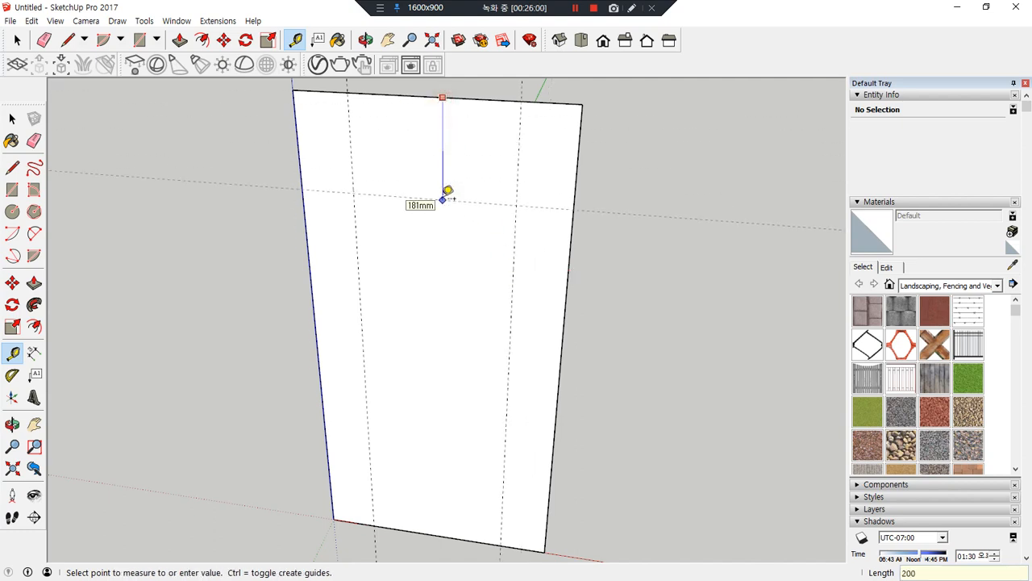
click(445, 202)
click(428, 534)
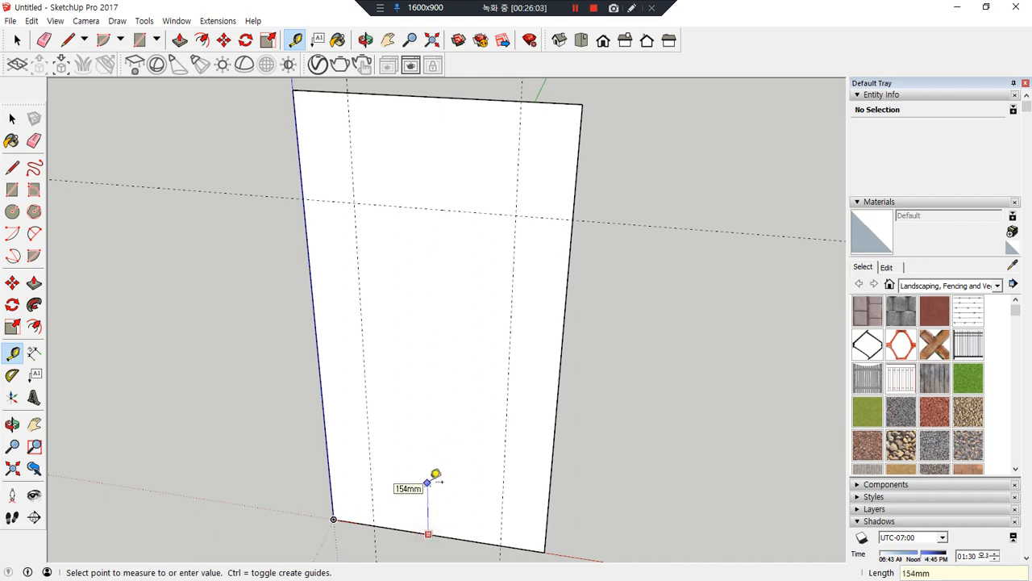
key(Escape)
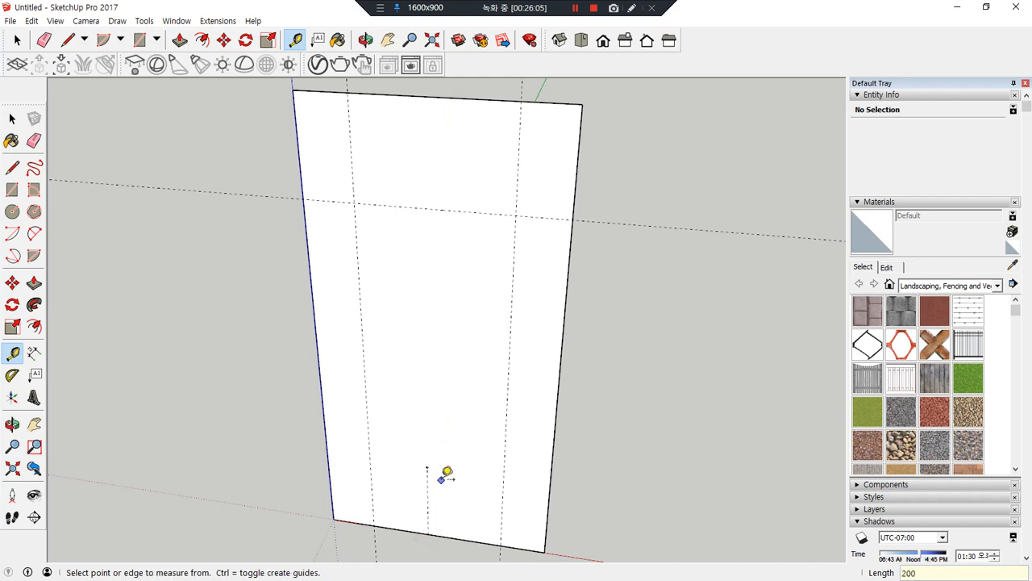
click(442, 532)
text(200)
key(Return)
Create two more guides, each offset 100 mm inward from the upper and lower horizontal guides.
click(444, 468)
text(100)
key(Return)
click(442, 209)
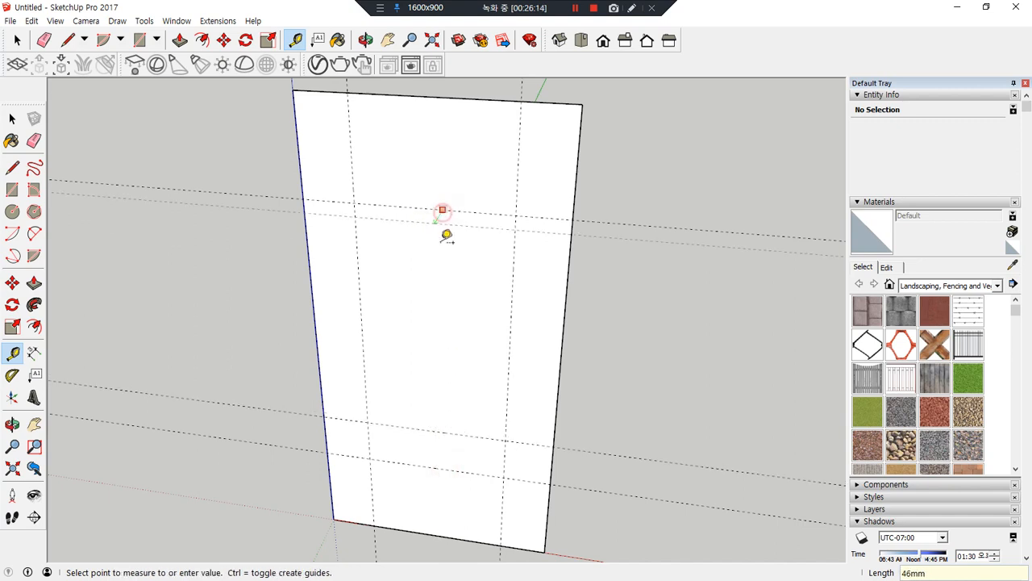
key(Escape)
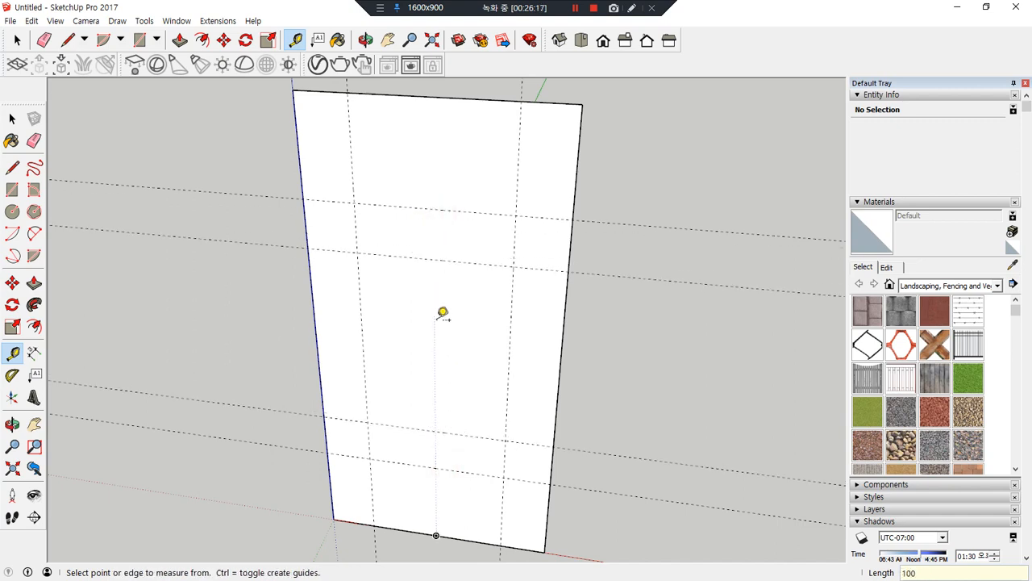
Draw the notch outline on the rectangle's blue-axis side, with slanted ends and an inner vertical line following the guide intersections.
key(l)
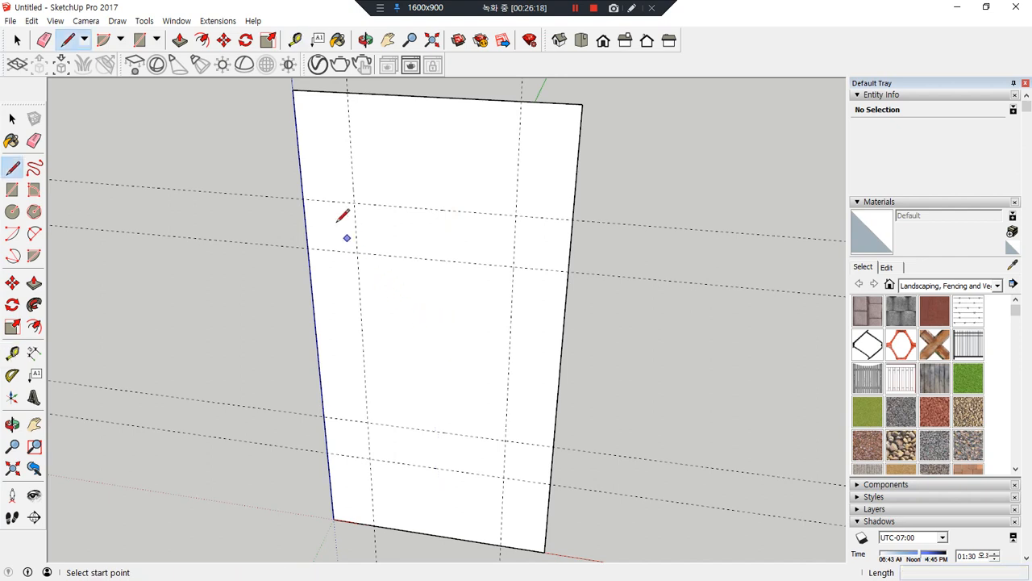
click(304, 198)
click(357, 252)
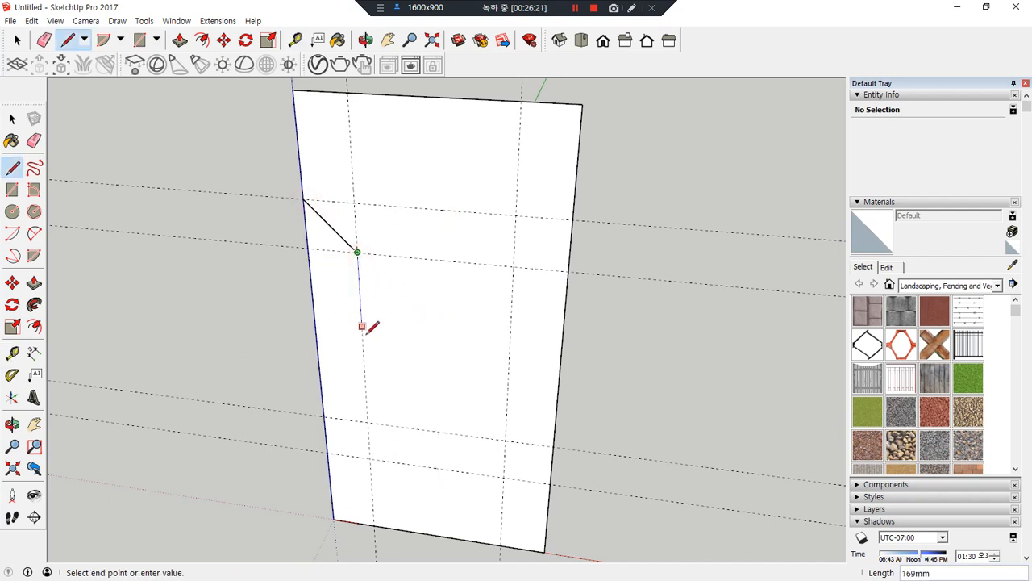
click(367, 421)
click(328, 451)
Draw the mirrored notch outline on the rectangle's side opposite the blue axis, following the guide intersections.
click(573, 218)
click(514, 266)
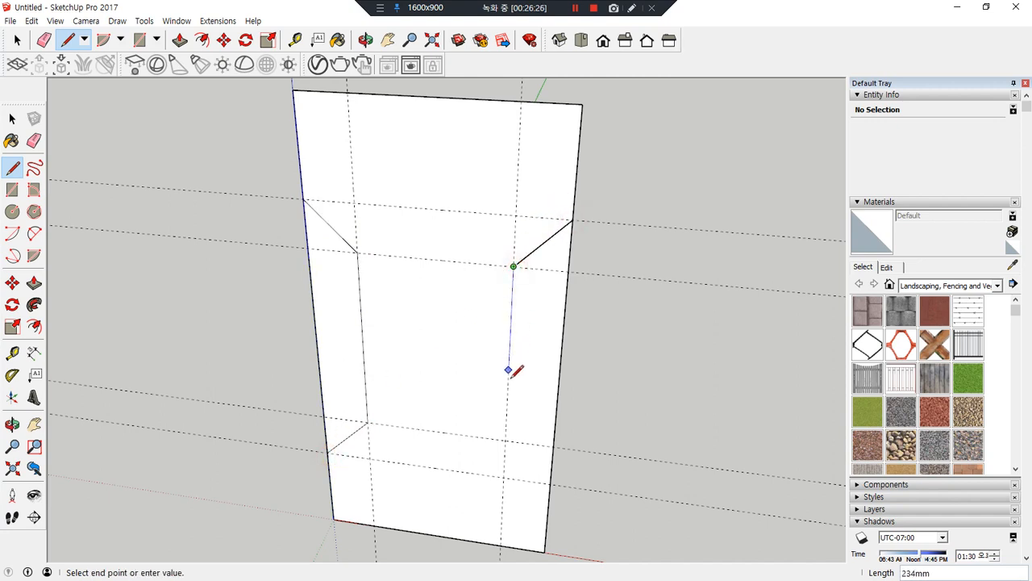
click(505, 440)
click(550, 483)
Erase all the guides and the outer edge segments beside both notches, leaving only the waisted profile.
key(e)
click(610, 510)
drag(629, 416, 657, 200)
drag(532, 206, 346, 199)
click(418, 256)
click(561, 367)
drag(314, 338, 328, 339)
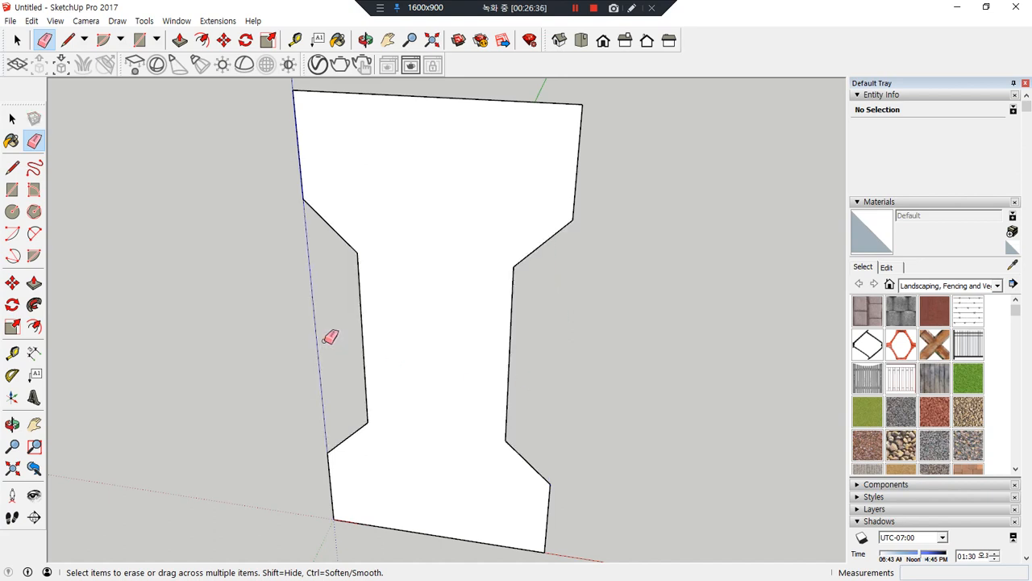
Push/Pull the waisted profile backward by 50 mm to make it solid.
key(p)
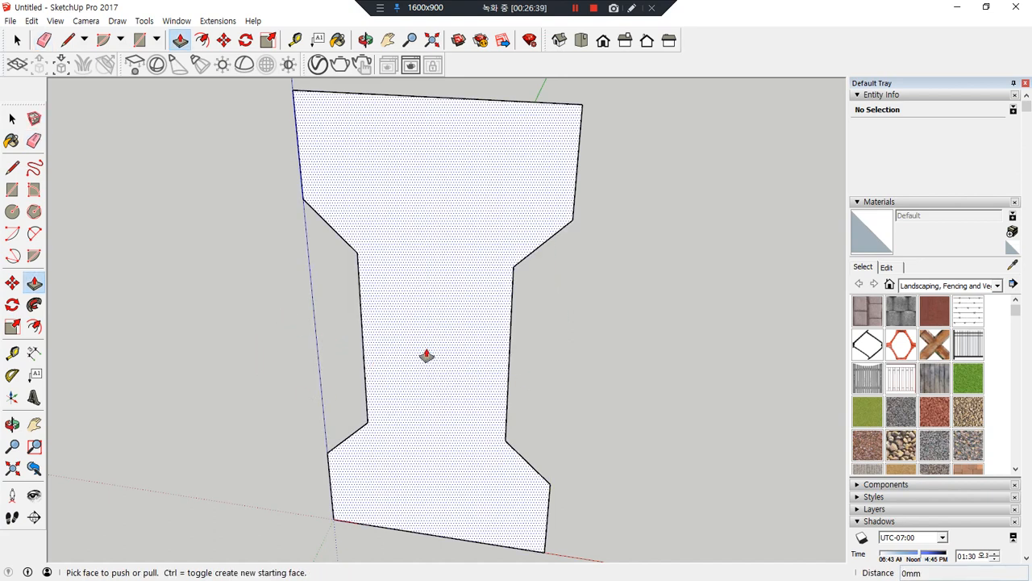
click(445, 357)
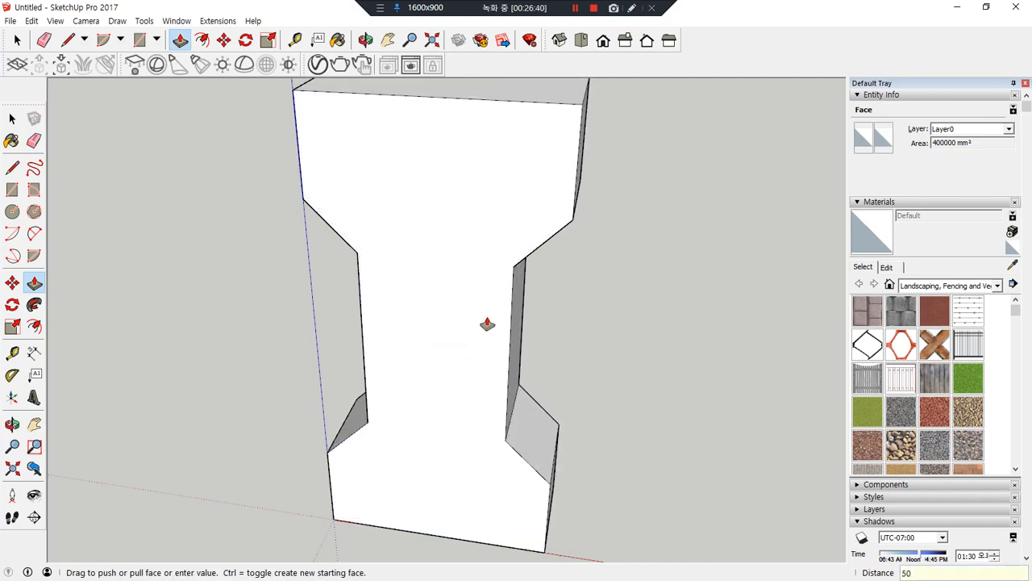
key(Return)
middle_drag(483, 302, 416, 313)
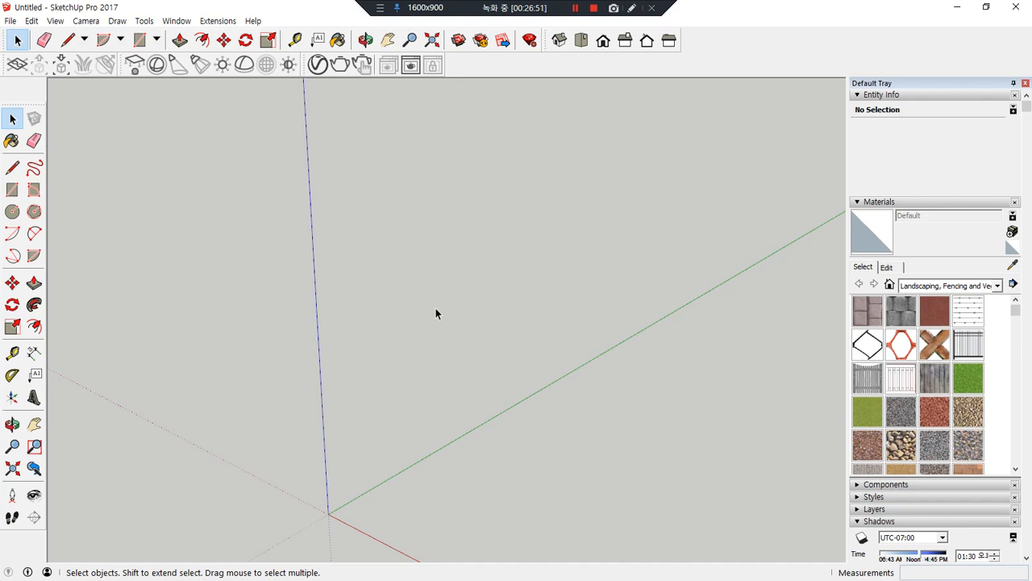
Draw a 500 × 500 mm square from the origin on the ground plane.
middle_drag(553, 327, 473, 360)
key(r)
click(306, 407)
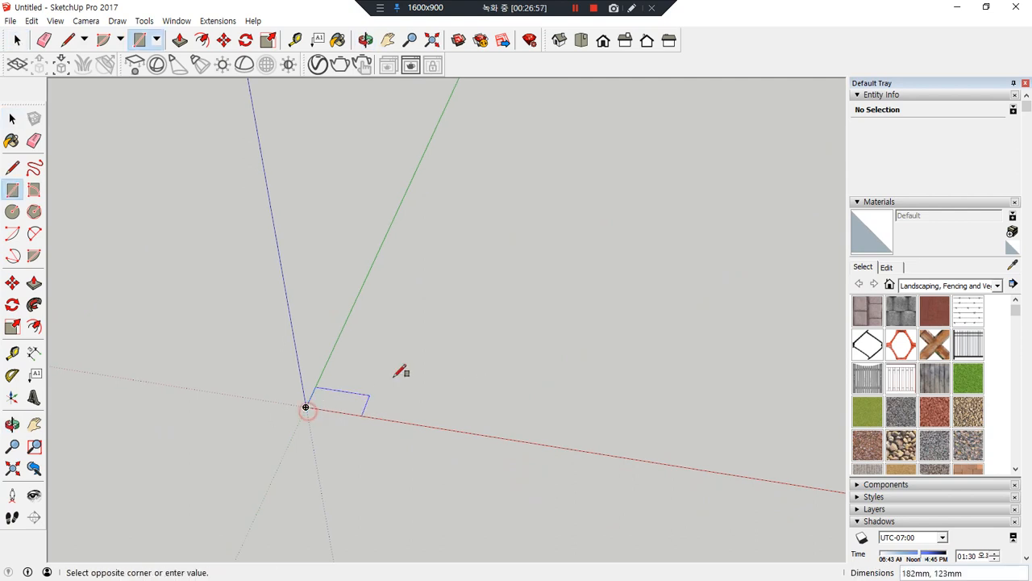
text(500,50)
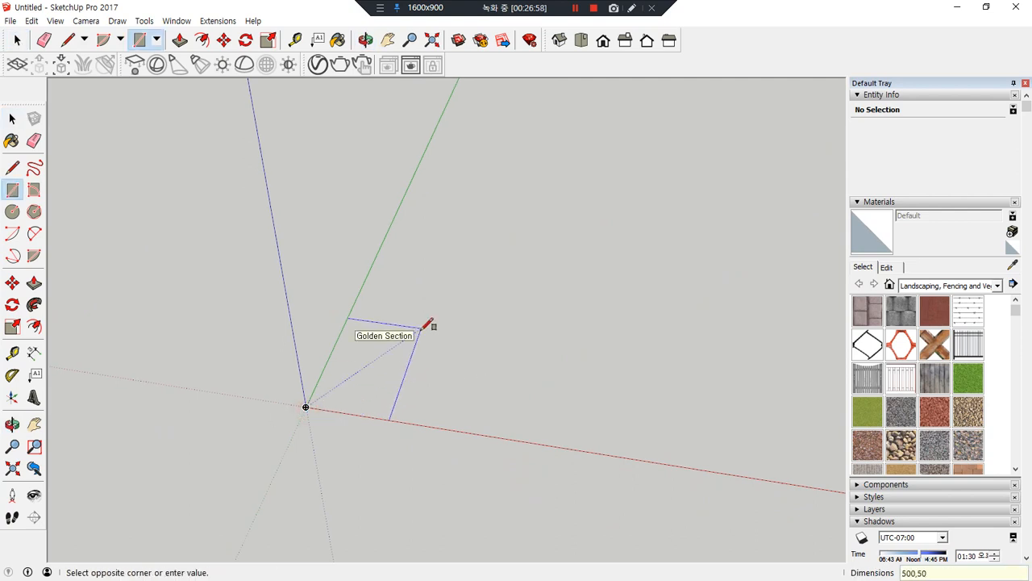
text(0)
key(Return)
scroll(423, 327, up, 5)
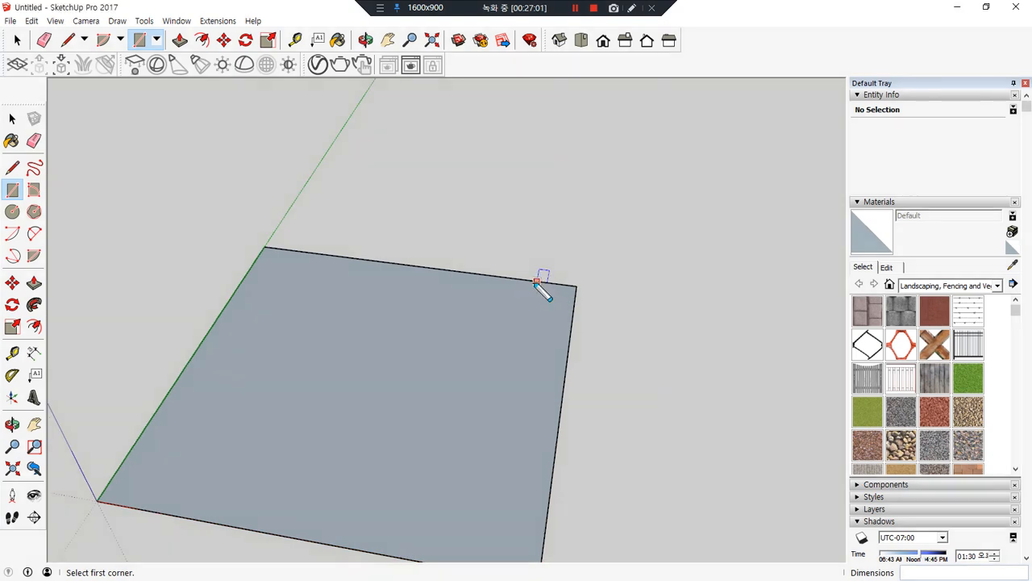
mouse_move(511, 277)
mouse_down()
mouse_move(580, 335)
mouse_move(575, 344)
mouse_up()
drag(324, 257, 248, 279)
mouse_move(140, 439)
mouse_down()
mouse_move(134, 474)
mouse_move(159, 499)
mouse_up()
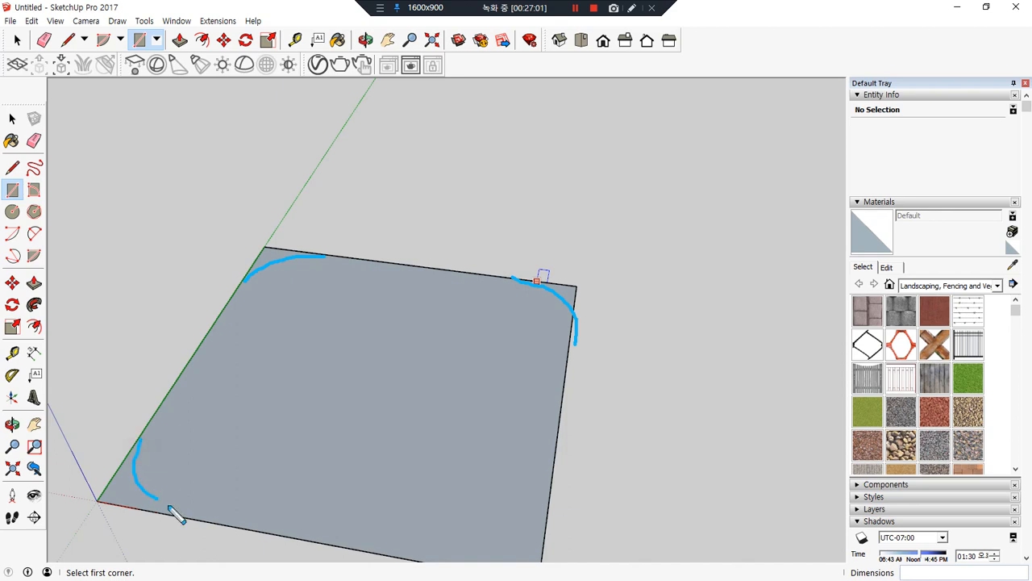
drag(452, 539, 518, 484)
drag(513, 398, 586, 428)
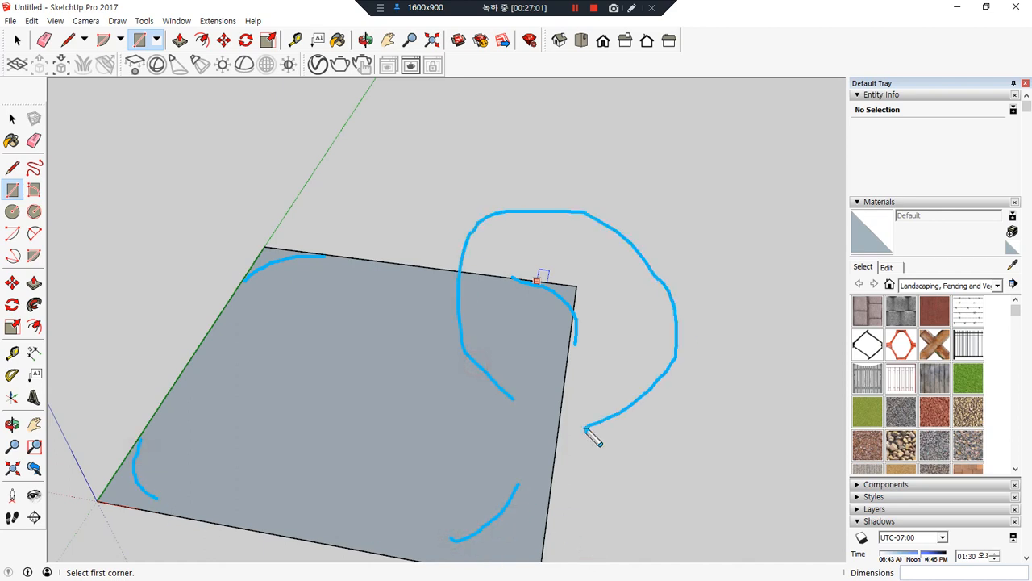
Create a guide offset 50 mm inward from the square's edge opposite the green axis.
scroll(587, 311, up, 1)
key(t)
click(571, 312)
text(50)
key(Return)
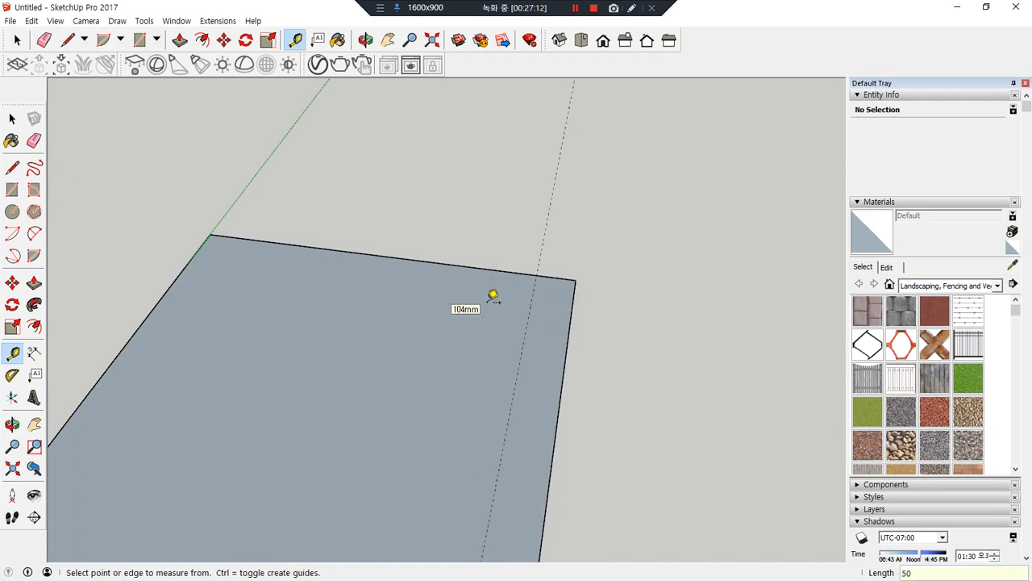
Create guides offset 50 mm inward from the square's remaining three edges.
click(449, 263)
text(50)
key(Return)
click(153, 307)
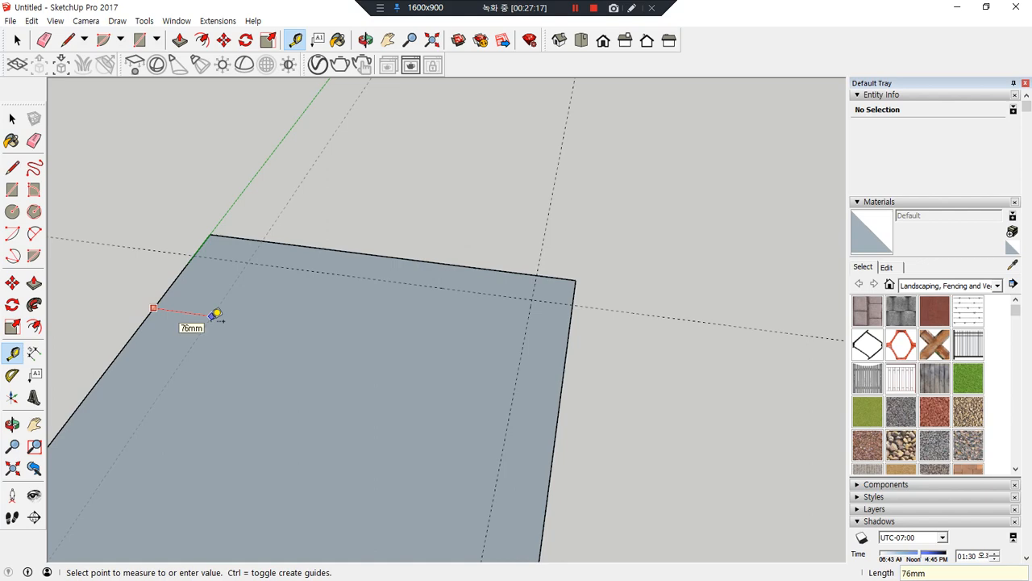
key(Return)
scroll(243, 387, down, 1)
shift+middle_drag(266, 445, 324, 314)
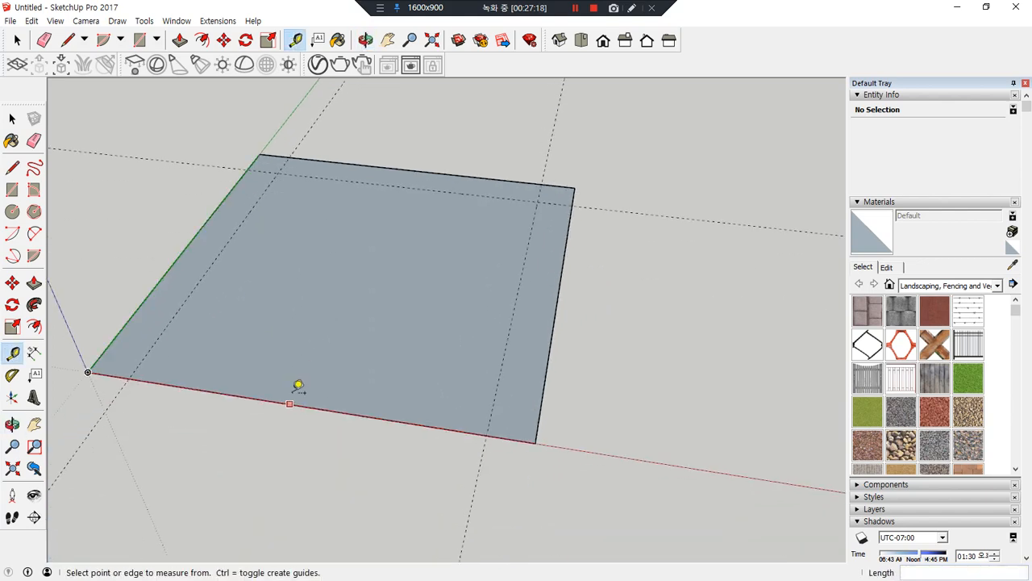
click(288, 402)
key(Escape)
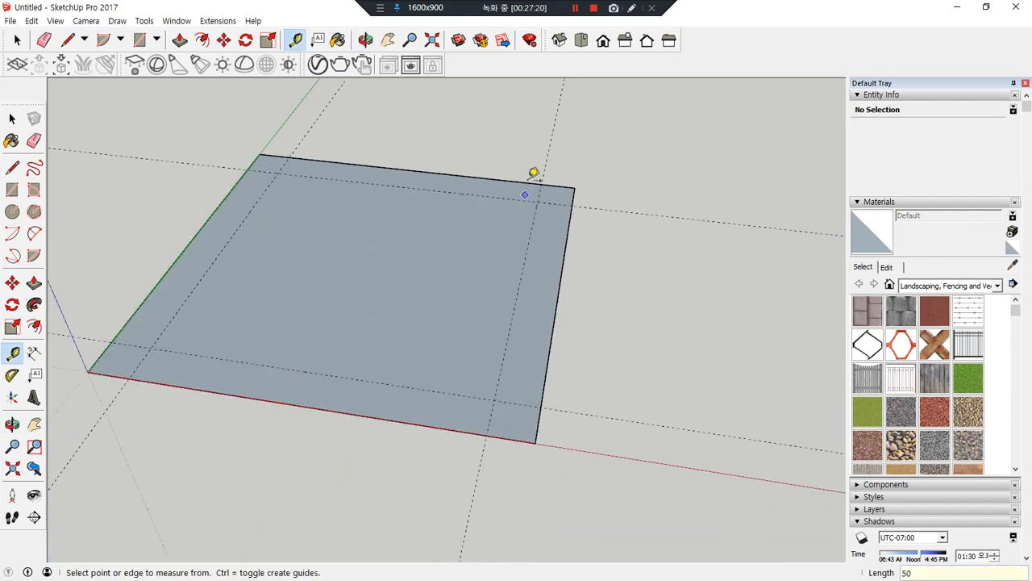
Round the square's corner opposite the origin with a circle centred on the guide intersection, erasing the inner circle part and the corner edges.
scroll(535, 175, up, 6)
middle_drag(635, 173, 510, 242)
key(c)
click(420, 272)
click(457, 222)
key(e)
click(366, 274)
drag(511, 259, 519, 230)
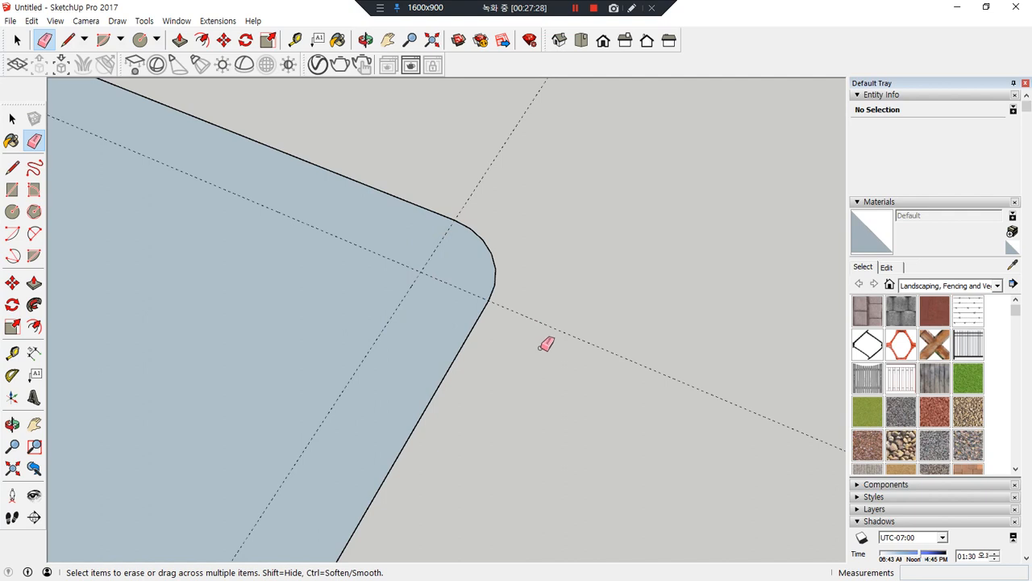
Round the square's far corner on the green axis with a 2 Point Arc tangent to both edges between the guide crossings.
shift+middle_drag(252, 211, 618, 410)
scroll(263, 220, up, 1)
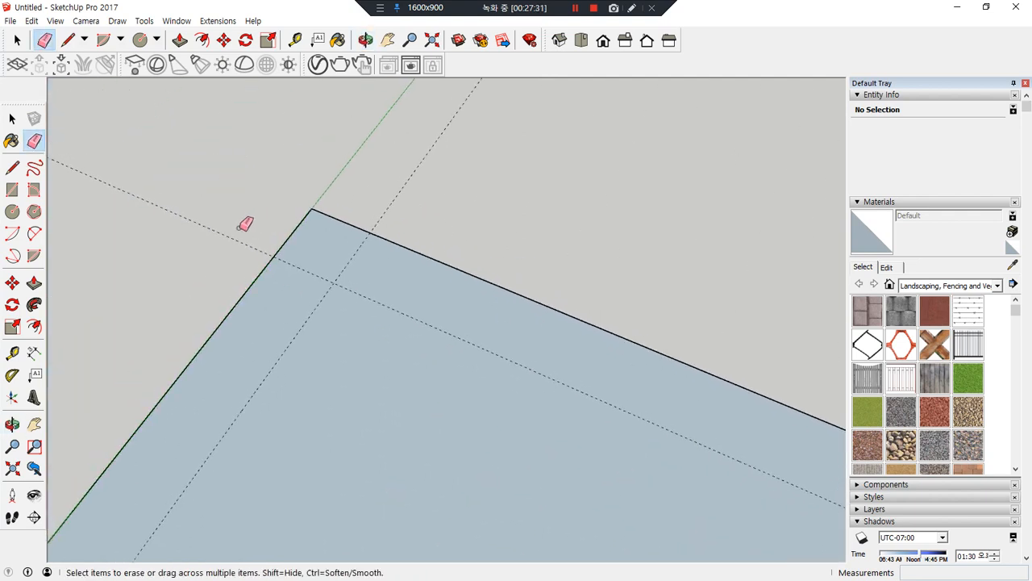
click(13, 235)
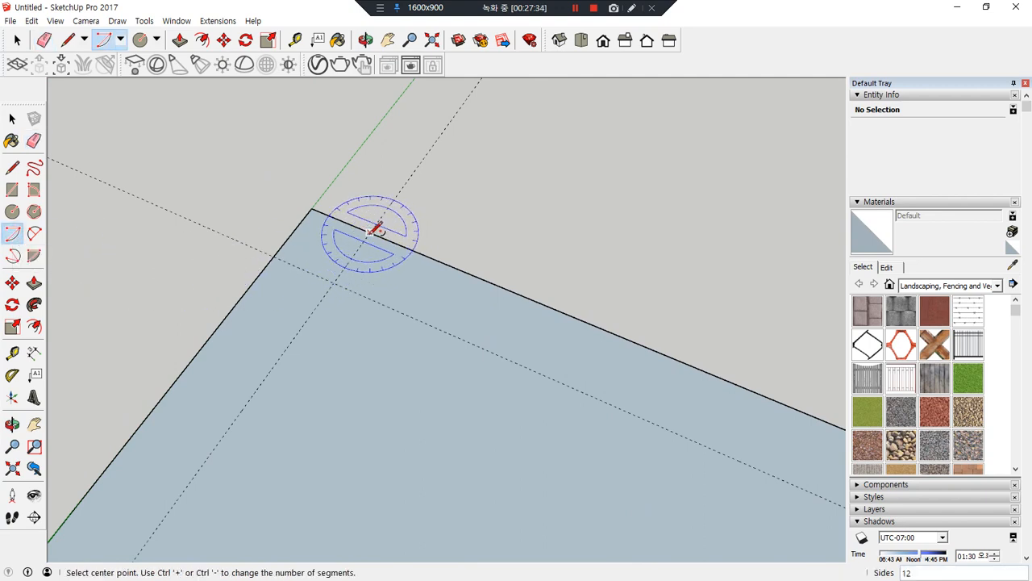
click(34, 235)
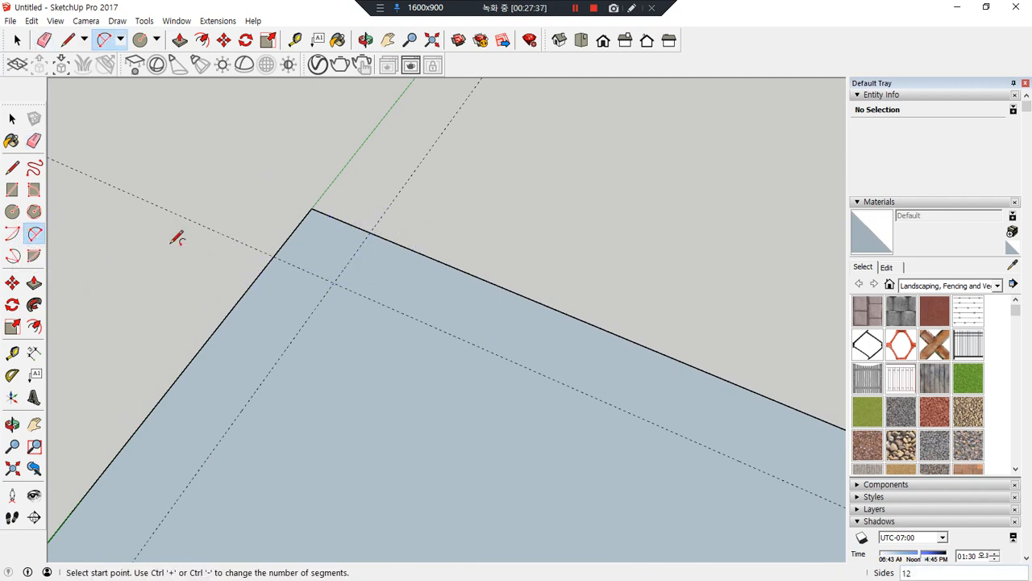
click(369, 232)
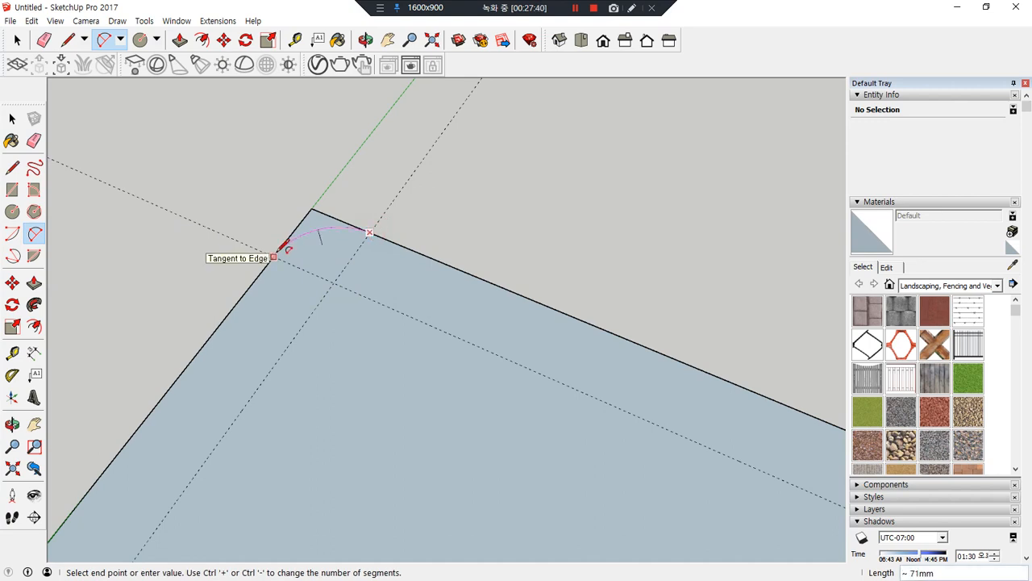
drag(326, 245, 332, 220)
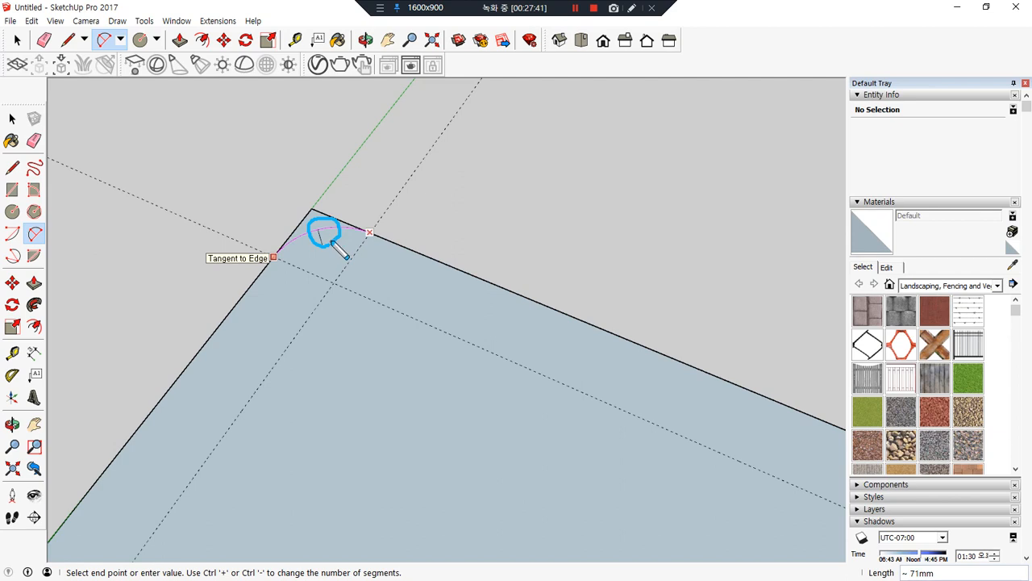
click(276, 255)
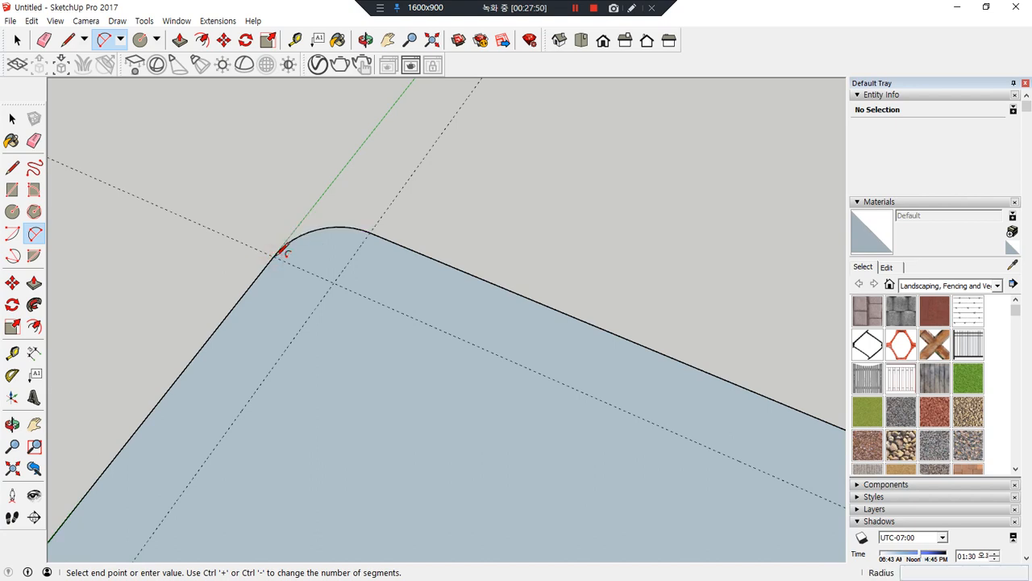
Round the corners at the origin and on the red axis with tangent 2 Point Arcs between the guide crossings.
scroll(315, 284, down, 3)
middle_drag(329, 290, 214, 260)
click(203, 261)
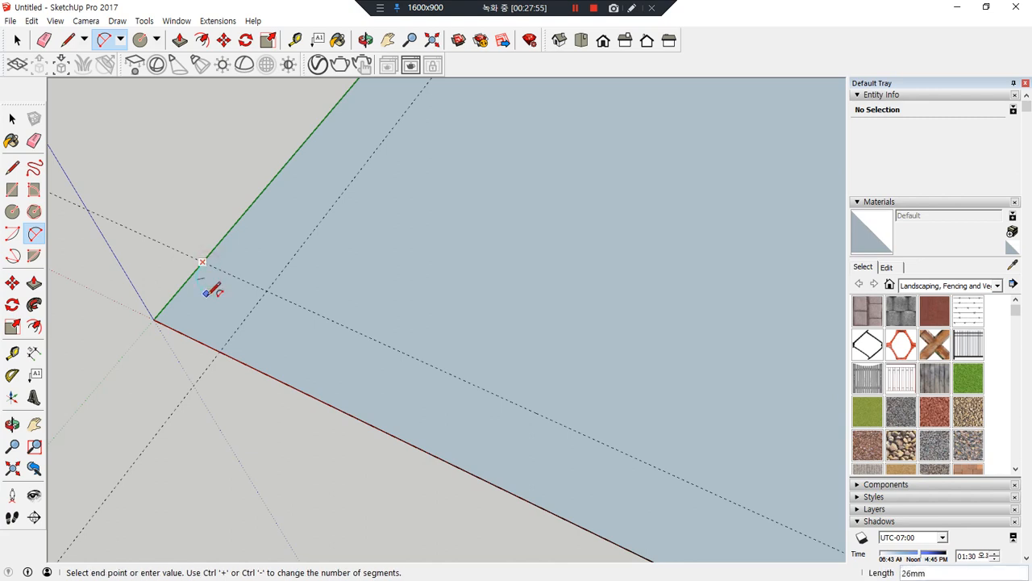
click(221, 351)
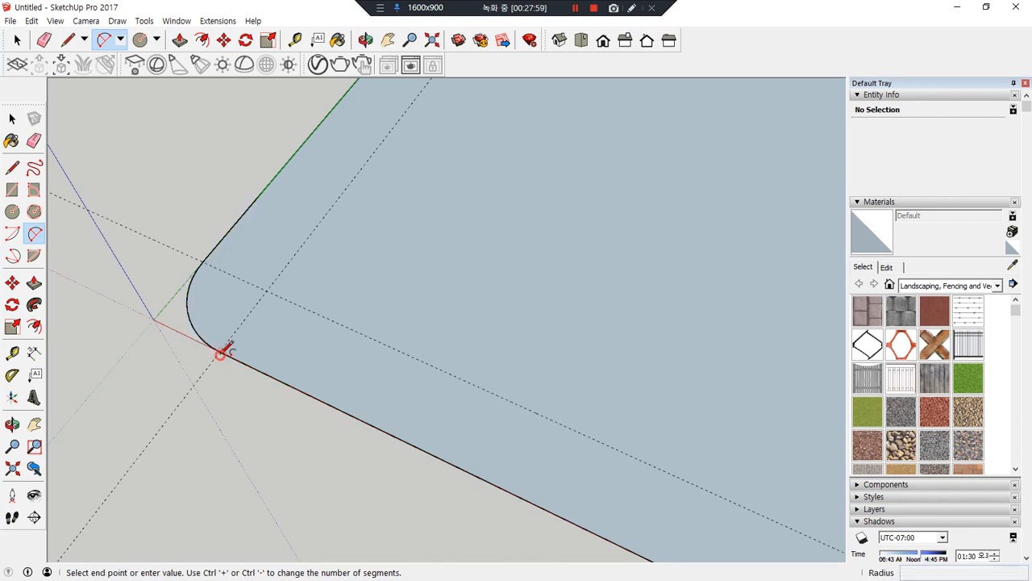
scroll(228, 349, down, 5)
scroll(506, 360, up, 5)
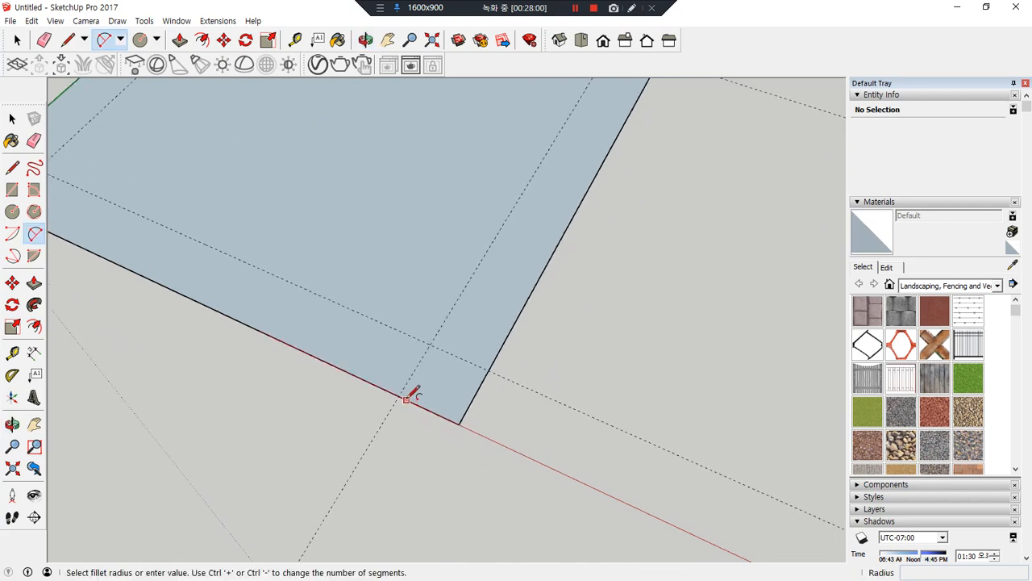
click(398, 395)
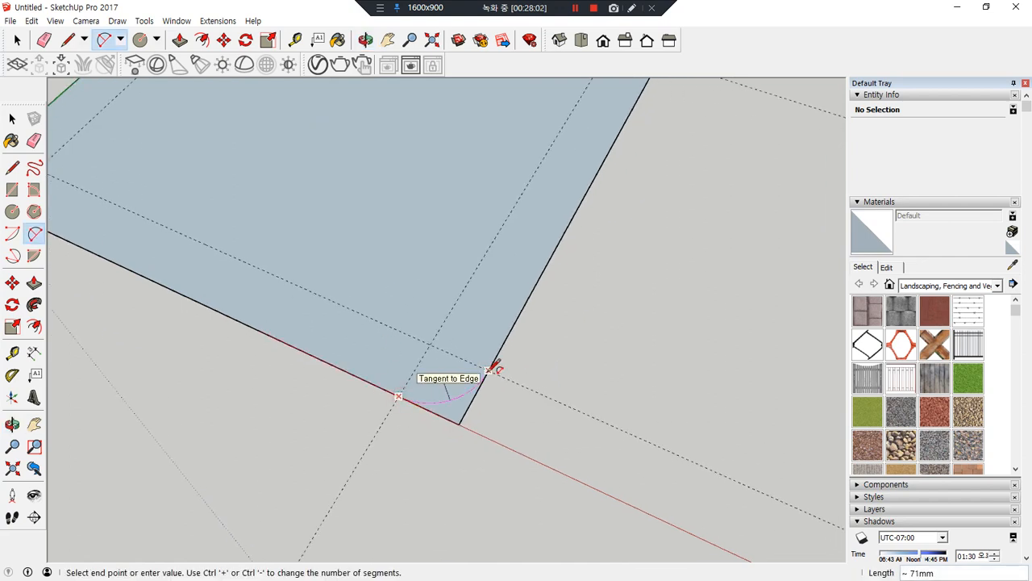
click(491, 369)
scroll(487, 444, down, 5)
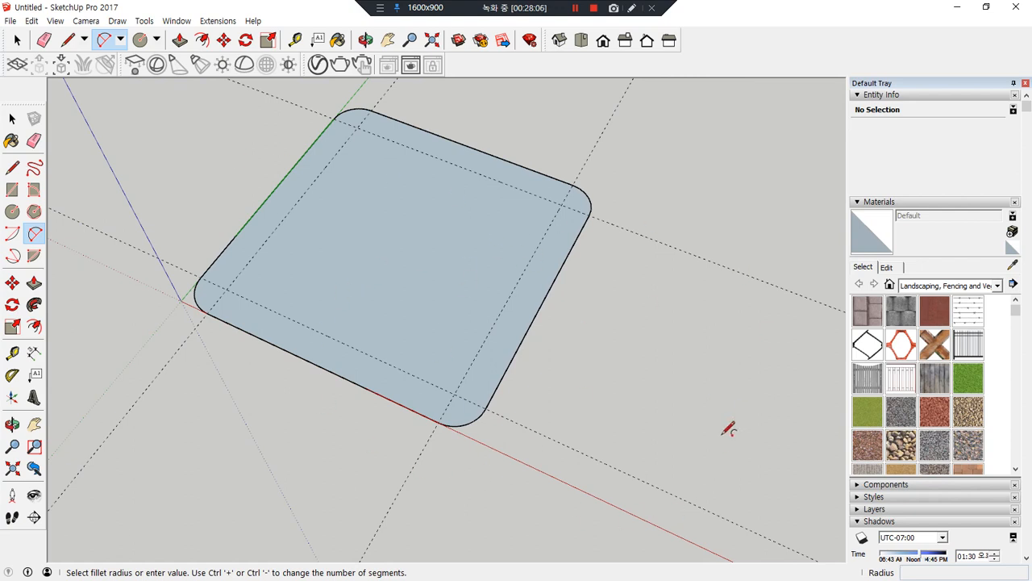
Erase all the guides, leaving only the rounded square.
key(e)
click(593, 461)
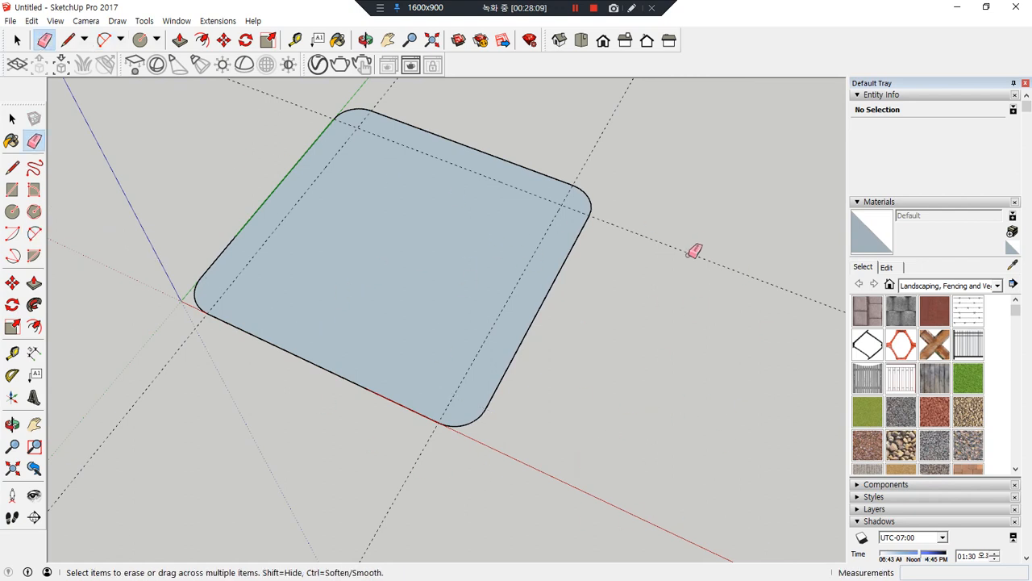
click(676, 250)
click(532, 267)
click(323, 160)
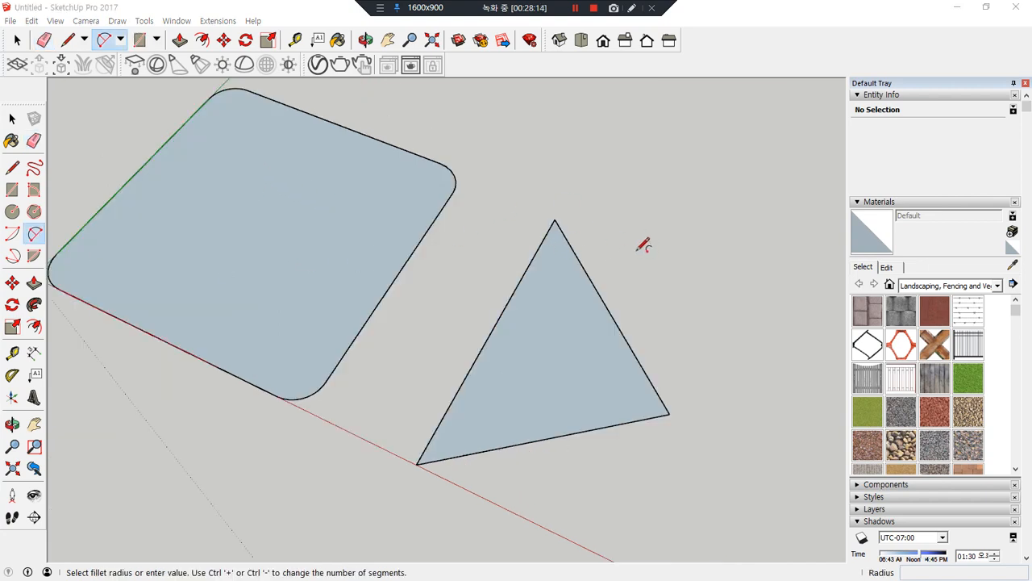
Round all three corners of the triangle beside the square with tangent 2 Point Arcs.
middle_drag(643, 245, 353, 369)
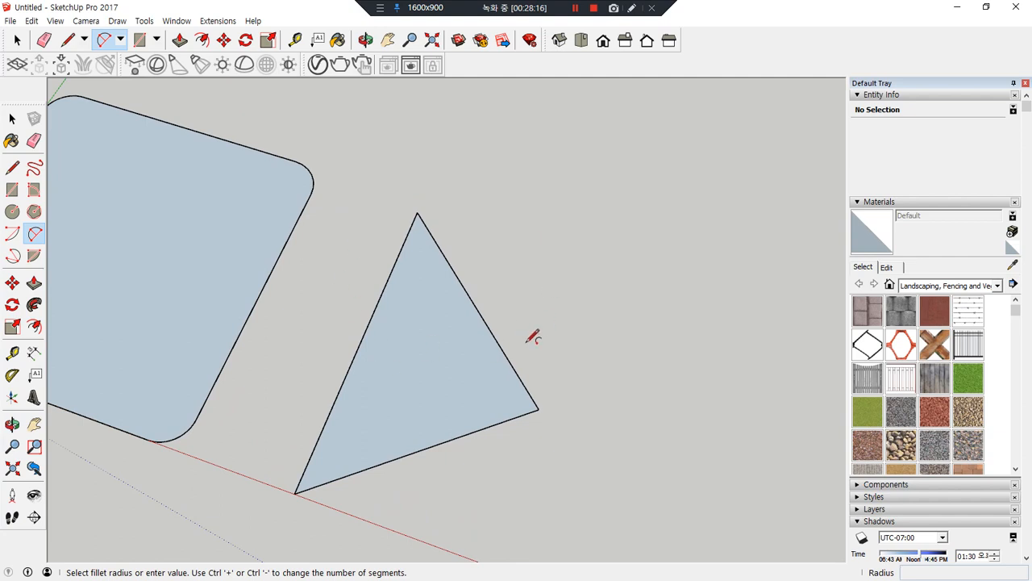
click(394, 264)
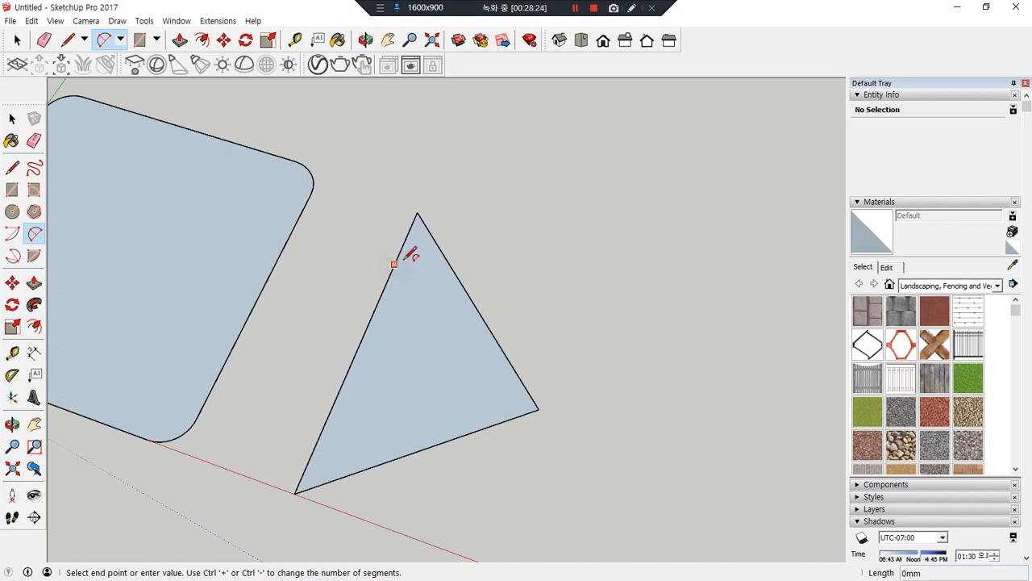
click(448, 258)
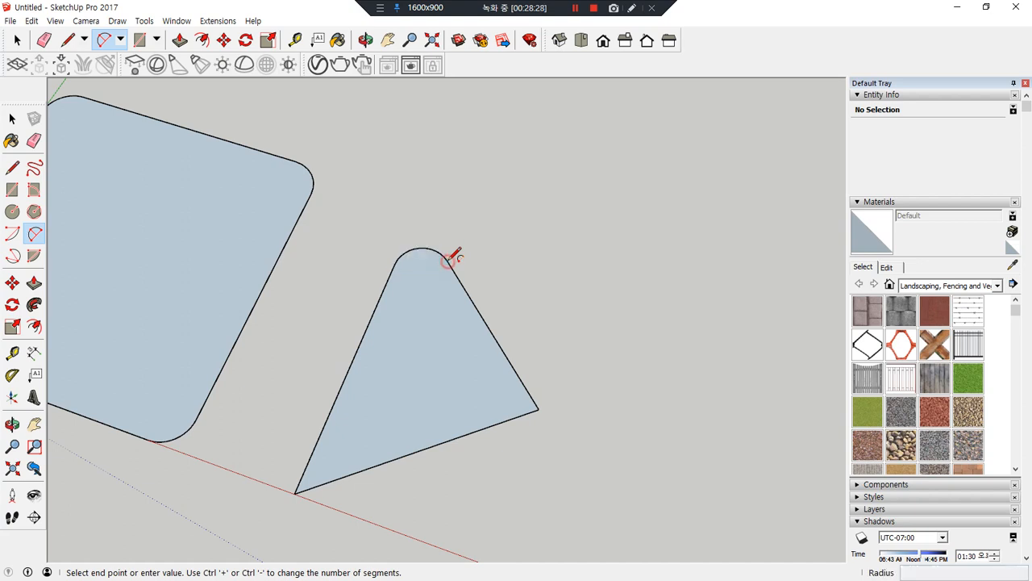
click(335, 397)
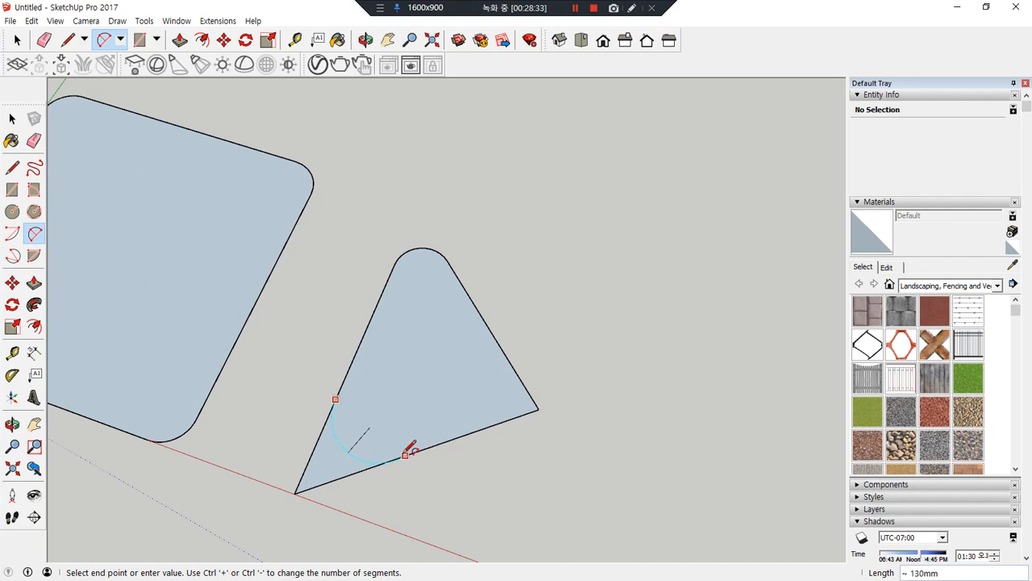
click(397, 455)
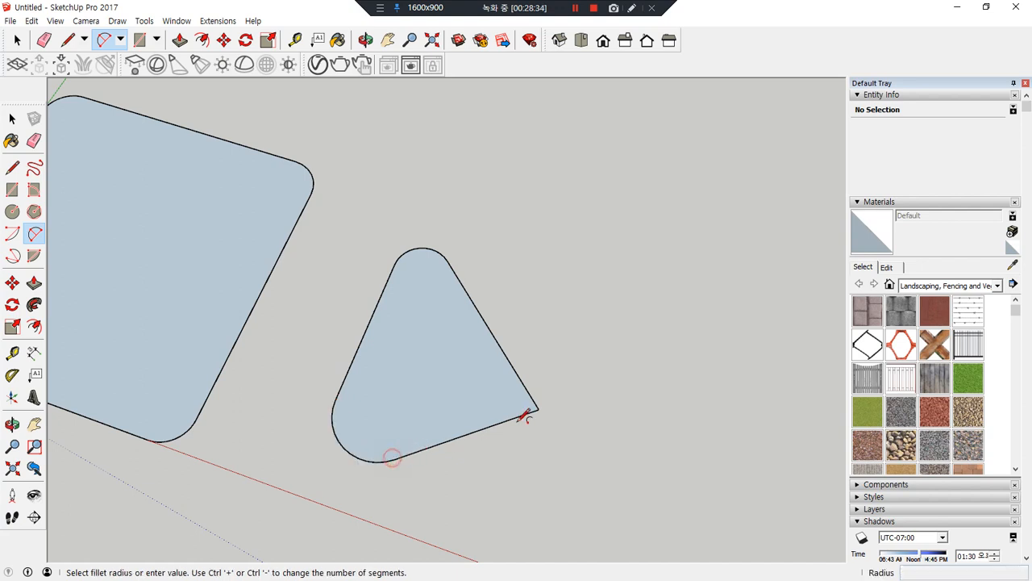
click(515, 371)
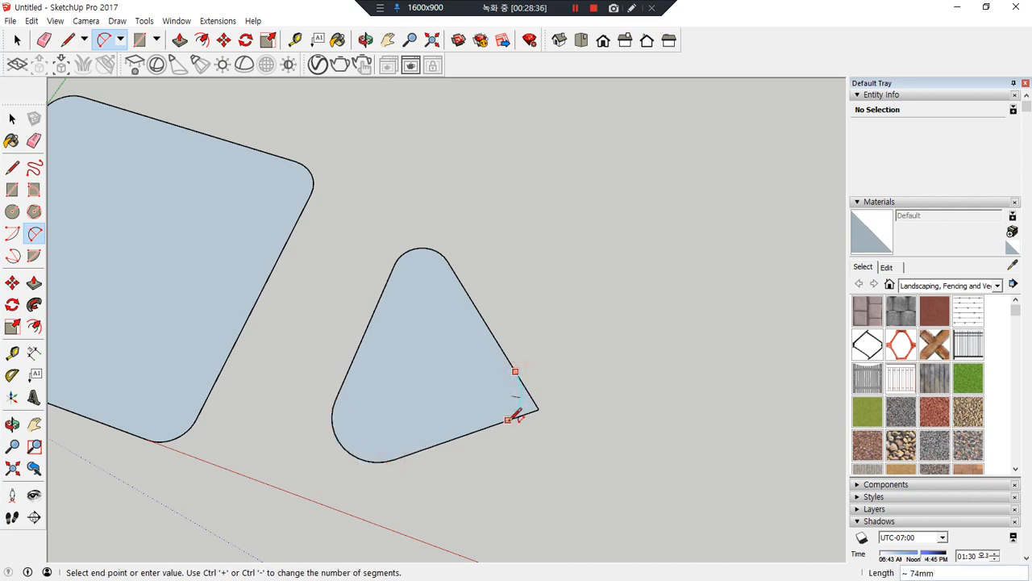
click(508, 420)
Draw circles centred on two of the rounded triangle's sides, the first at the midpoint with about 74 mm radius, and erase the inner edges.
scroll(511, 354, up, 2)
key(c)
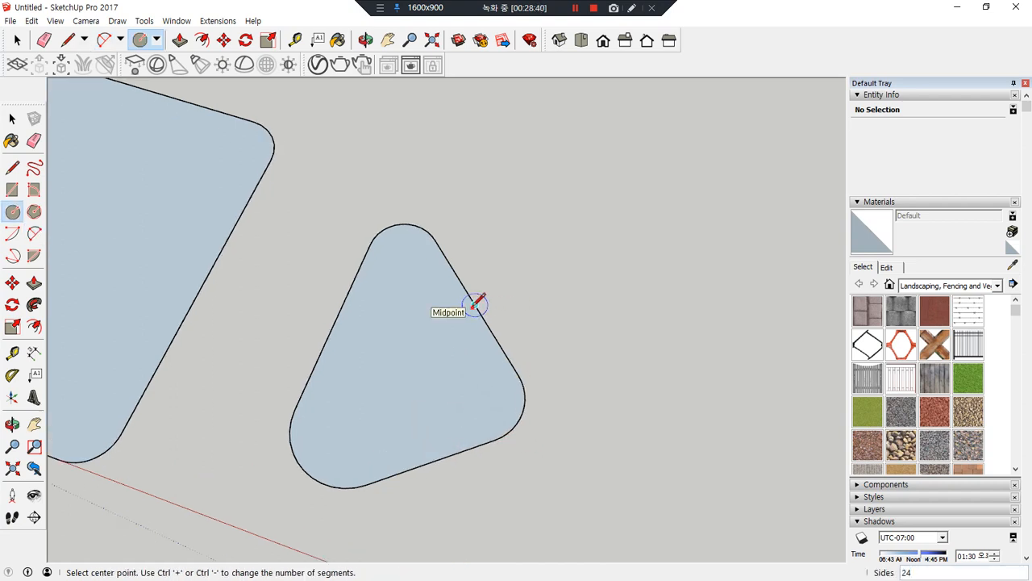
click(474, 305)
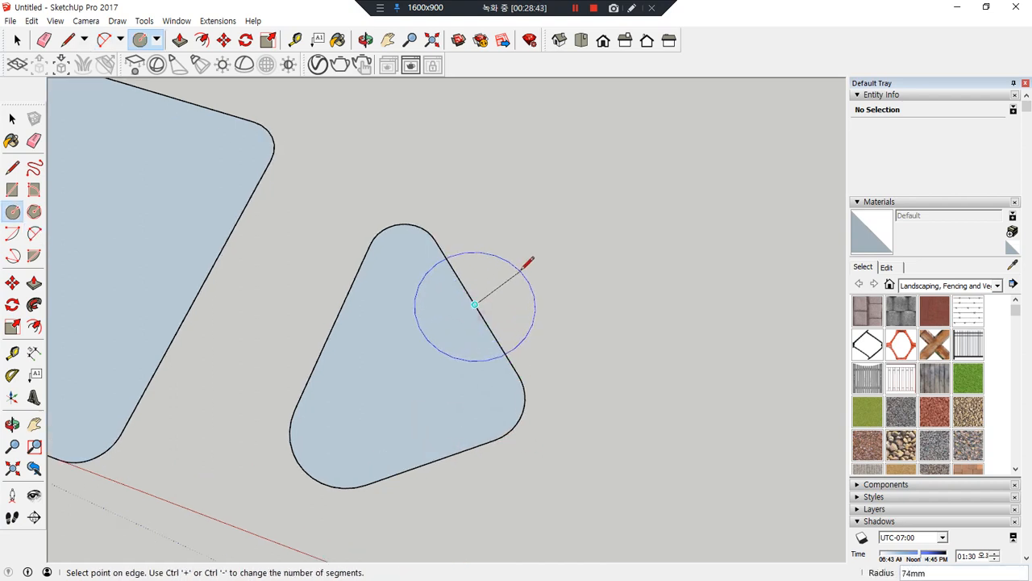
click(525, 267)
click(276, 308)
click(353, 313)
key(e)
mouse_move(329, 306)
mouse_down()
mouse_move(359, 327)
mouse_move(497, 287)
mouse_move(444, 237)
mouse_up()
Fillet the upper notch between the large circular lobe and the rounded tip with a tangent 2 Point Arc and erase the leftover edges.
scroll(459, 239, up, 3)
key(r)
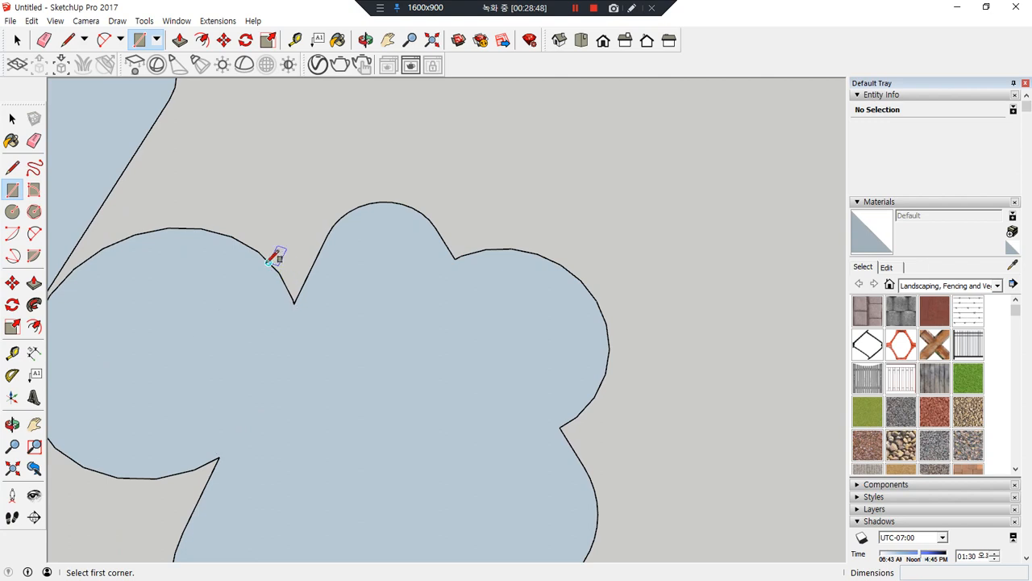
key(a)
click(258, 251)
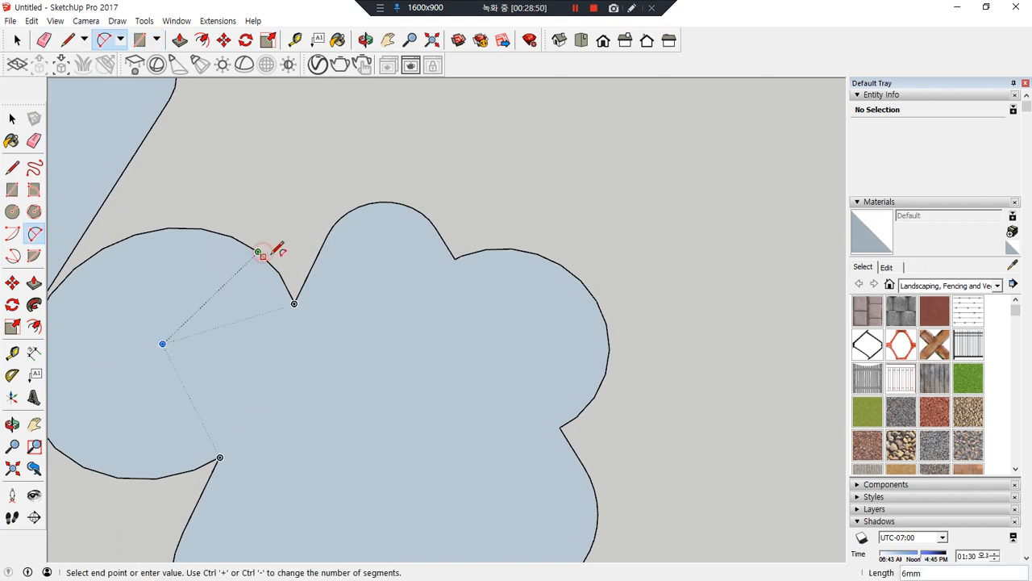
click(325, 239)
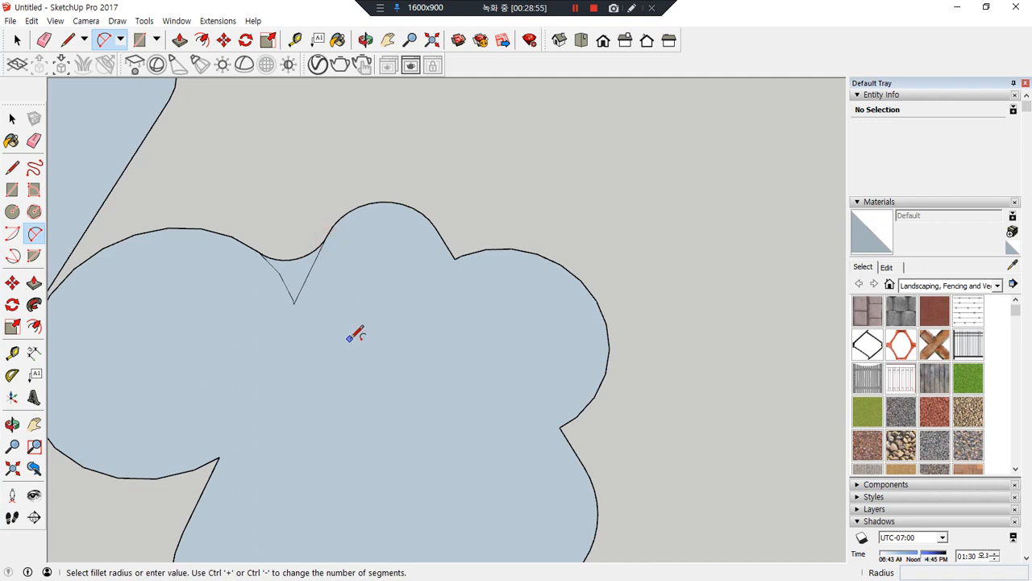
key(e)
drag(311, 295, 269, 298)
Fillet the notch below the large circular lobe with a tangent 2 Point Arc and erase the leftover edges.
shift+middle_drag(179, 398, 257, 272)
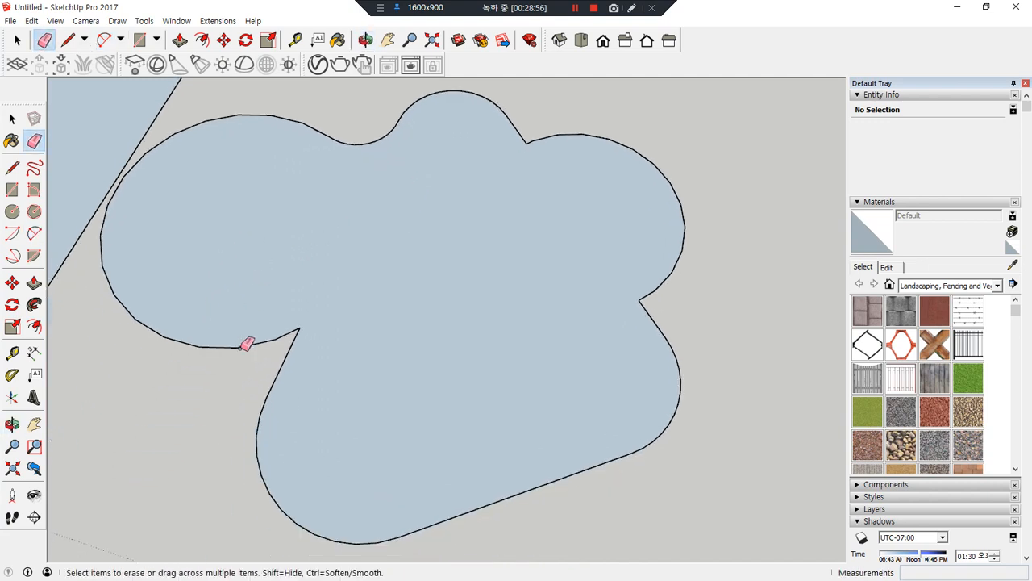
key(a)
click(256, 342)
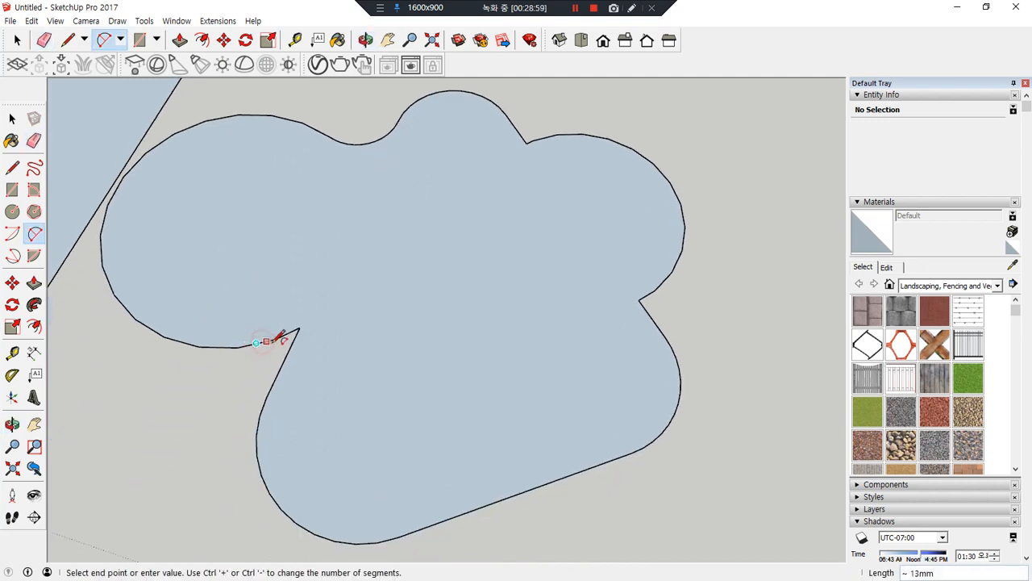
double_click(279, 370)
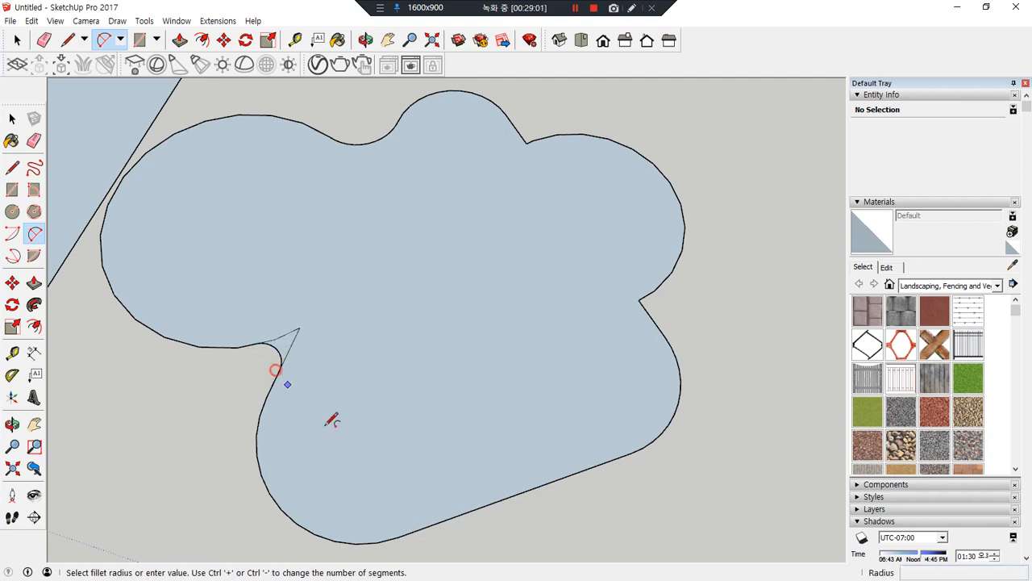
key(e)
drag(287, 328, 301, 358)
Examine the straight segments that make up the fillet arc in the notch below the large lobe.
scroll(265, 352, up, 5)
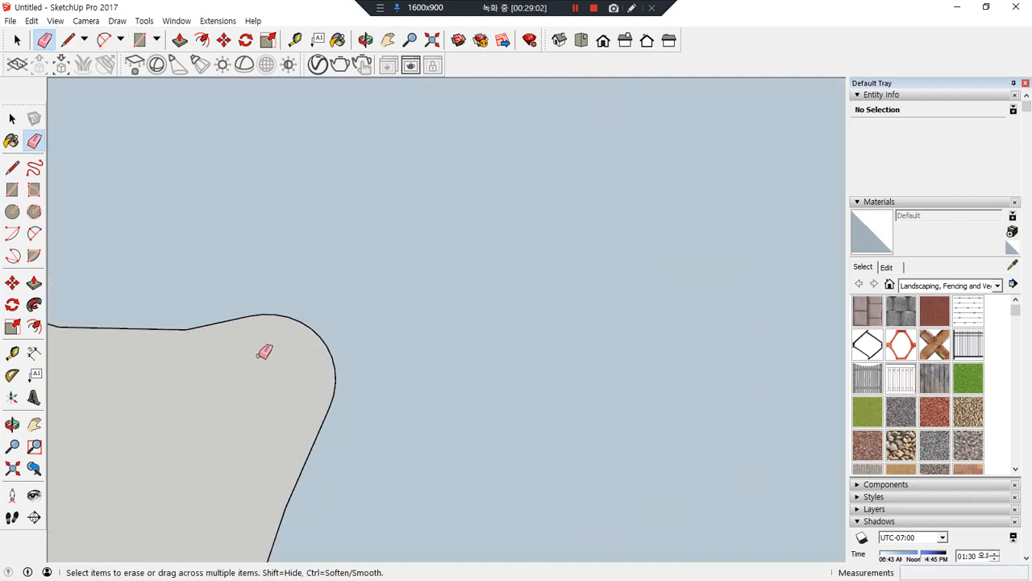
drag(272, 142, 272, 190)
drag(698, 489, 626, 529)
drag(676, 419, 667, 439)
drag(650, 363, 642, 379)
drag(609, 296, 594, 319)
drag(569, 250, 551, 278)
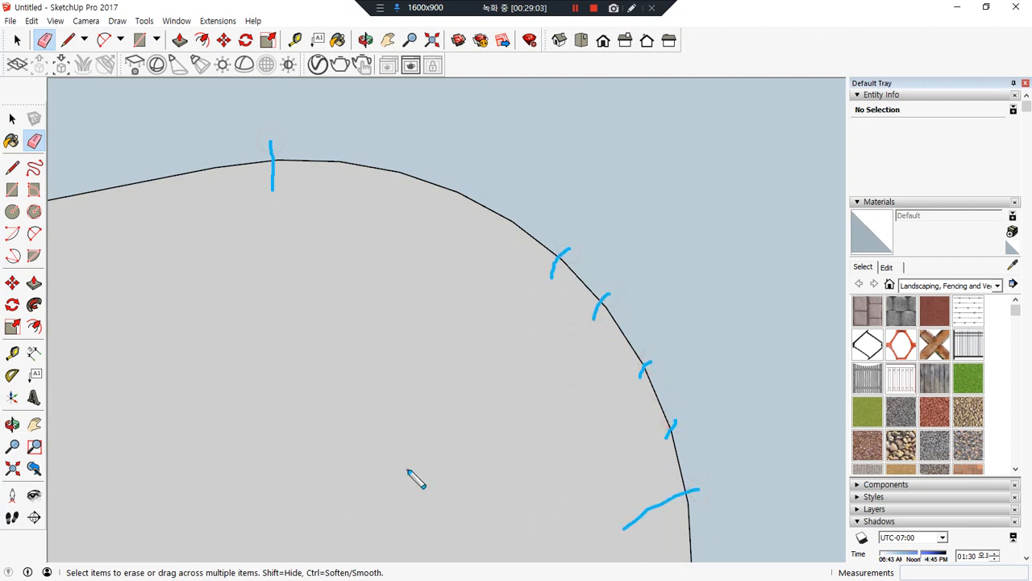
drag(275, 464, 467, 257)
mouse_move(333, 277)
mouse_down()
mouse_move(320, 219)
mouse_move(380, 272)
mouse_up()
drag(512, 210, 502, 240)
drag(469, 194, 468, 212)
drag(403, 185, 408, 165)
drag(335, 154, 334, 181)
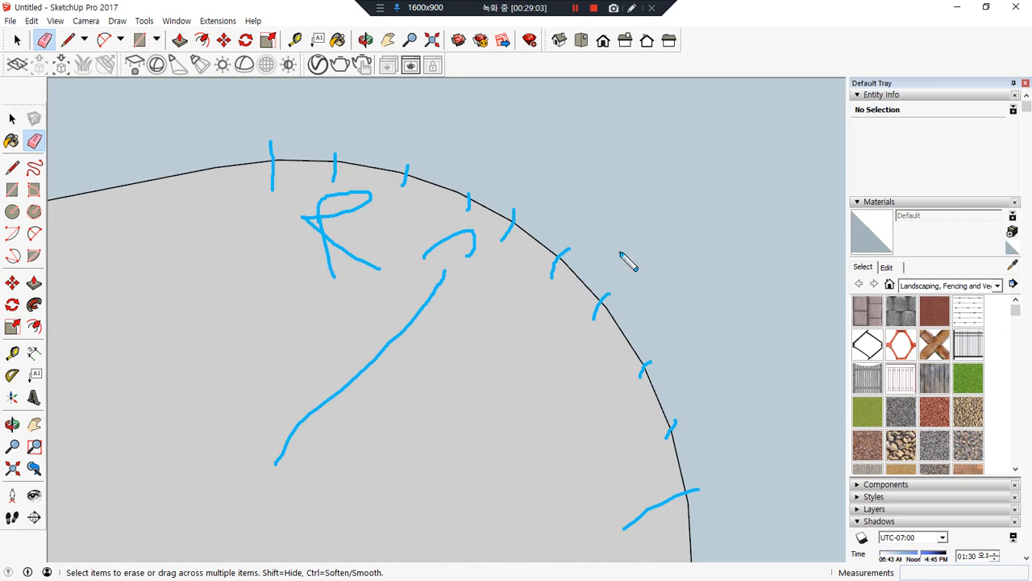
scroll(619, 253, down, 8)
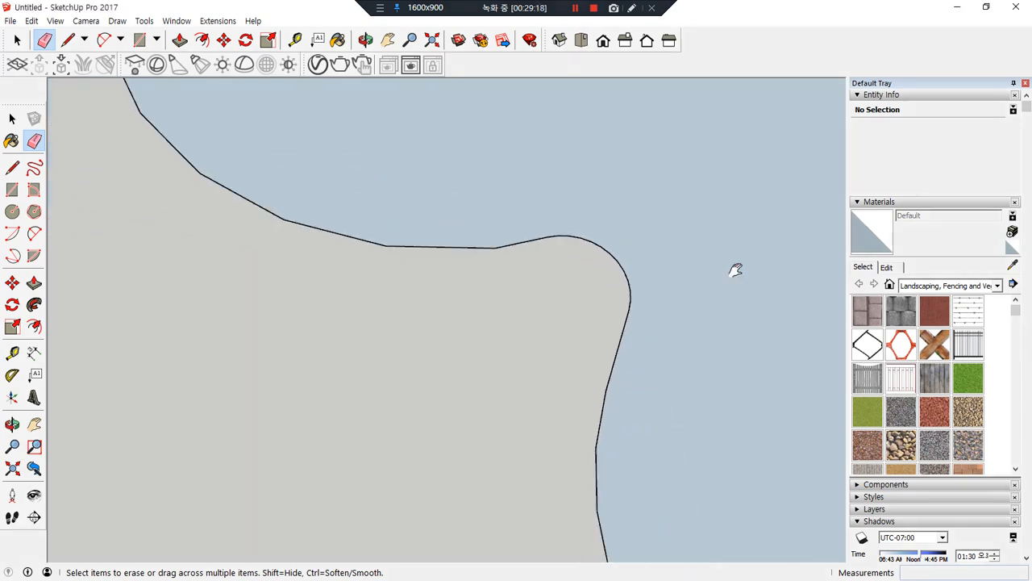
Round the sharp notch between the two right-hand lobes with a tangent 2 Point Arc about 4 mm across.
shift+middle_drag(734, 270, 222, 379)
scroll(389, 320, down, 5)
scroll(645, 301, up, 6)
scroll(631, 269, up, 3)
key(a)
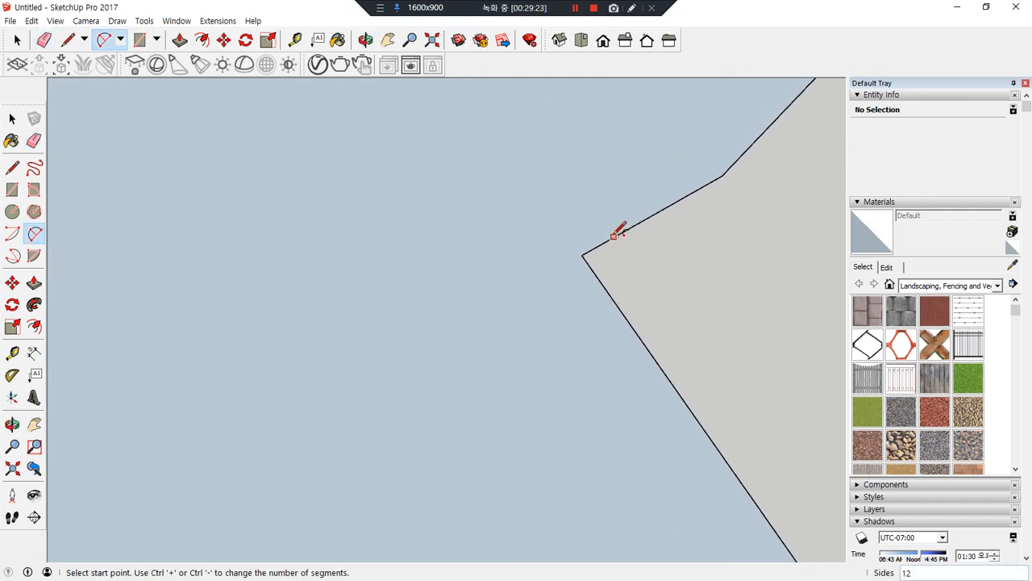
click(613, 236)
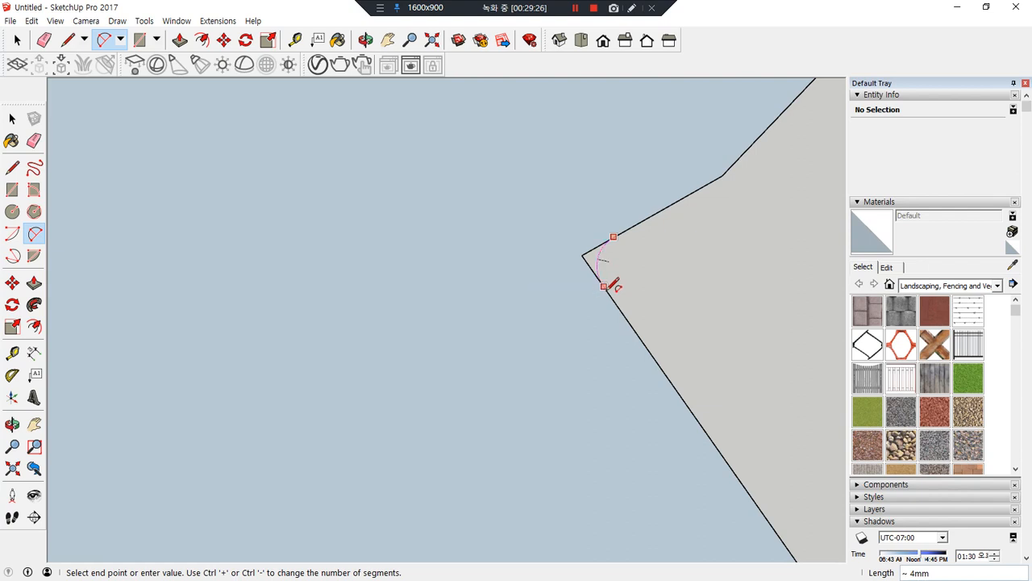
click(604, 285)
click(613, 285)
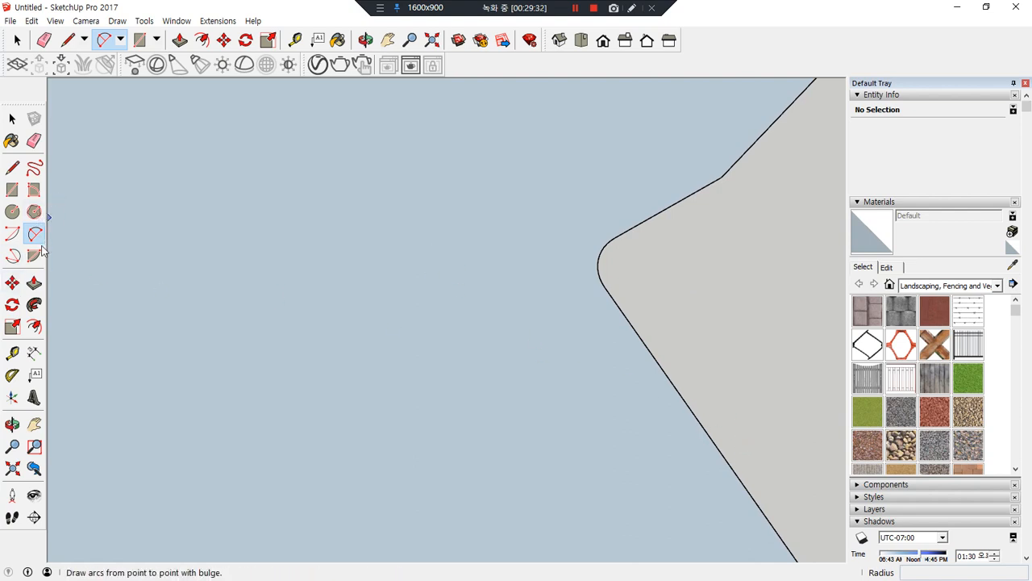
Examine the 2 Point Arc tool's radius and sides settings against the arcs around the lobed outline.
key(ctrl+2)
drag(929, 578, 919, 555)
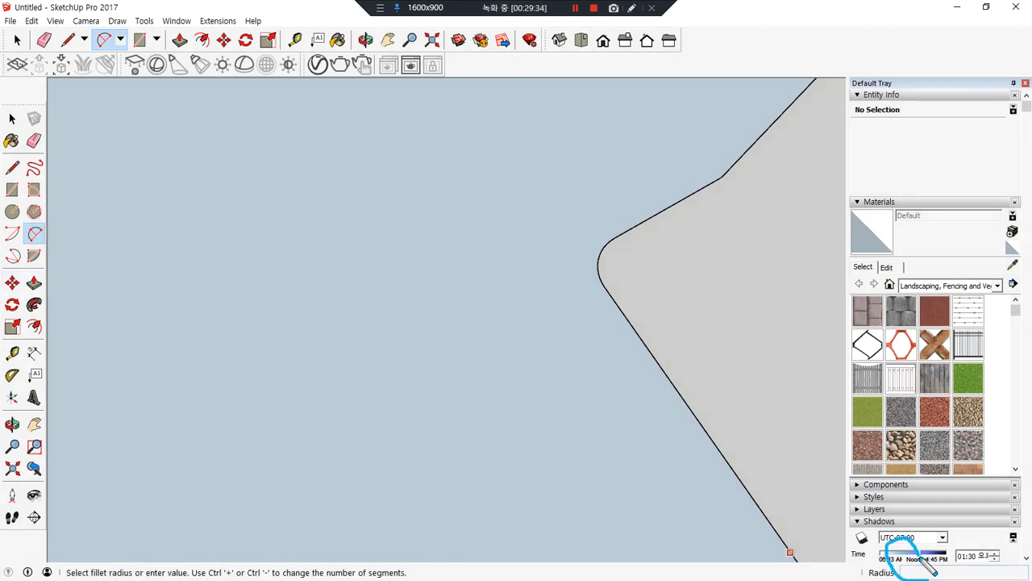
key(Escape)
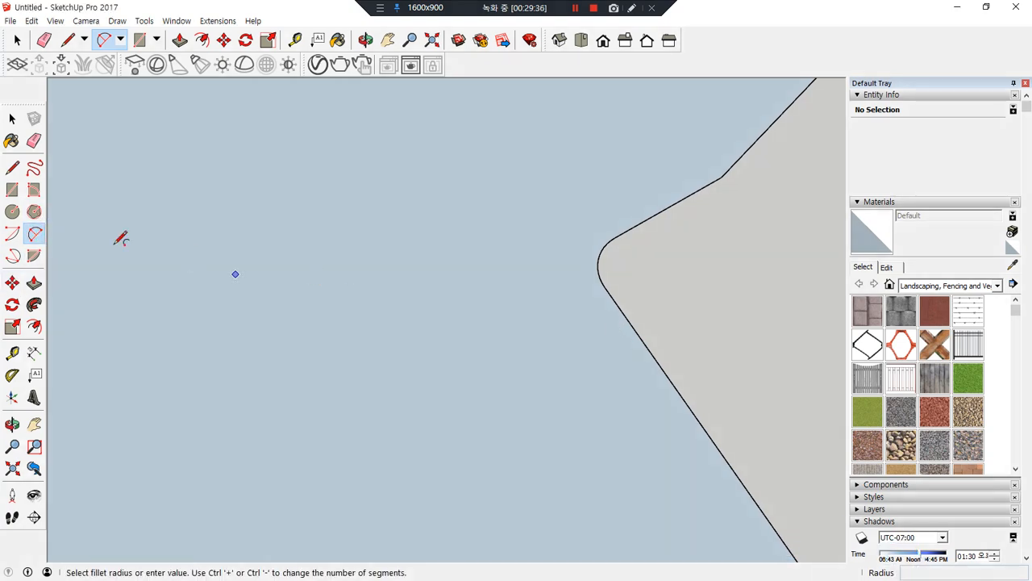
click(15, 238)
click(37, 234)
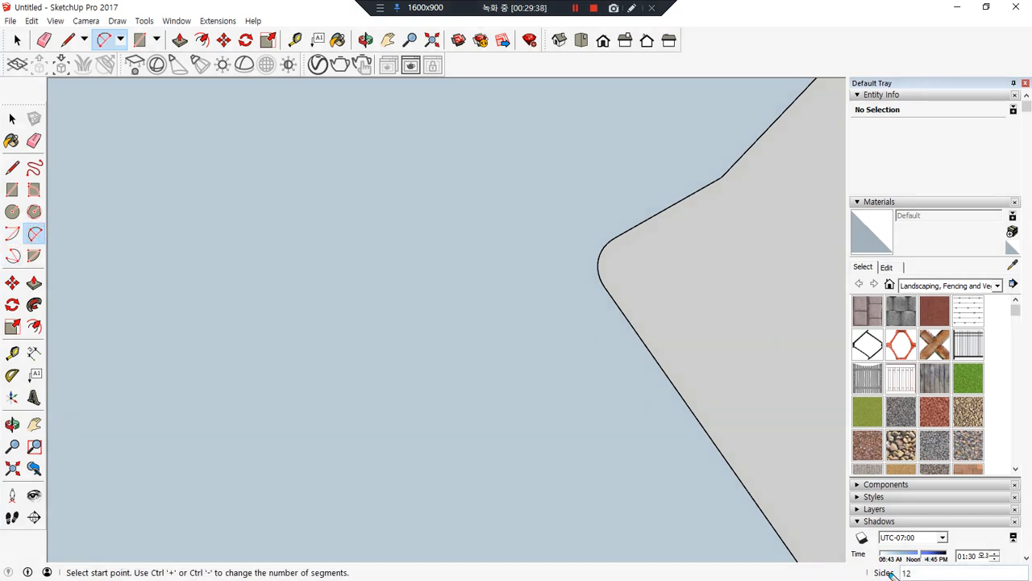
drag(893, 576, 920, 578)
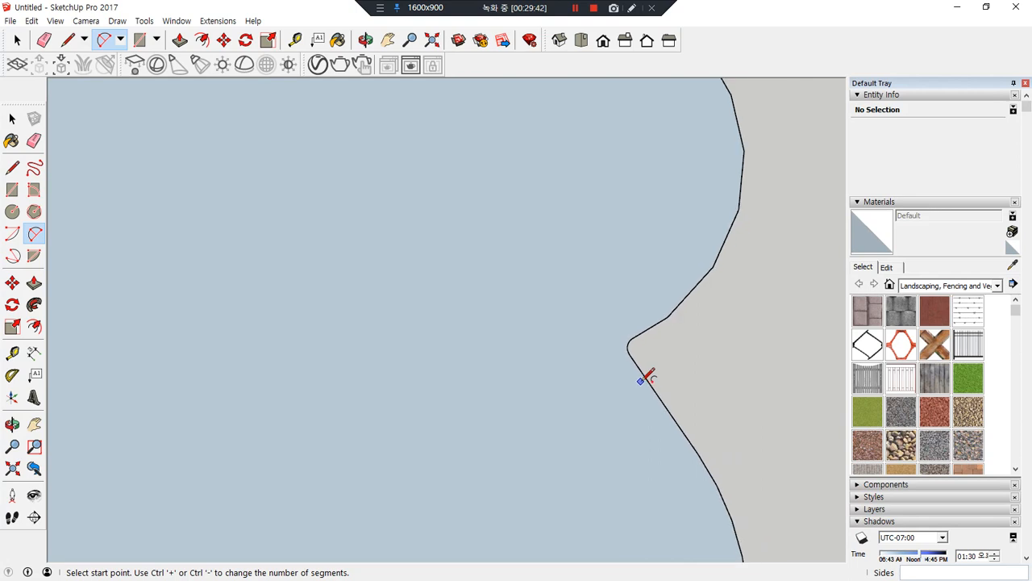
scroll(645, 378, down, 3)
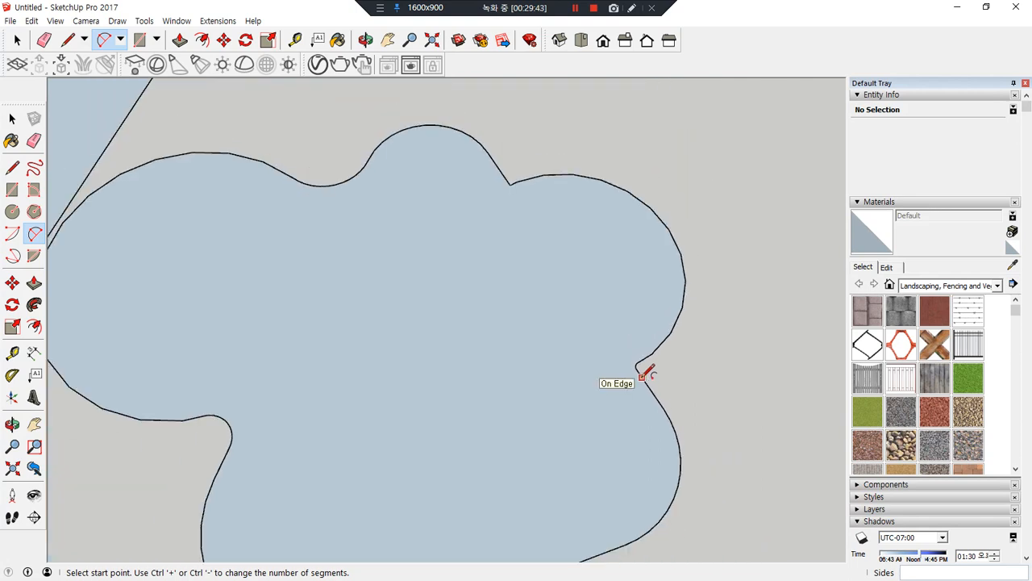
scroll(527, 156, up, 4)
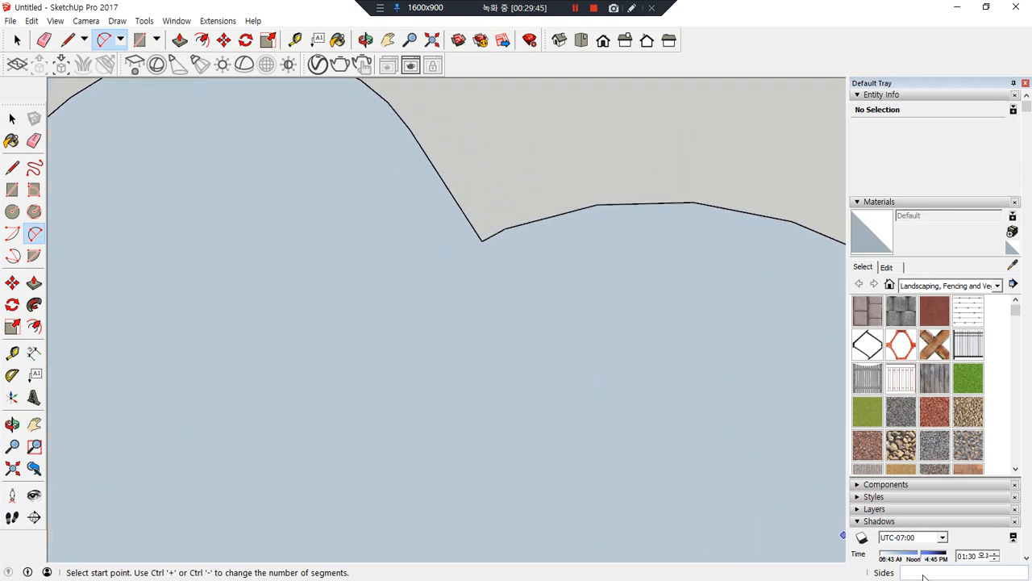
Fillet the sharp notch between the top lobe and the upper right lobe with a tangent 2 Point Arc and erase the leftover edges.
click(16, 235)
click(37, 235)
click(445, 183)
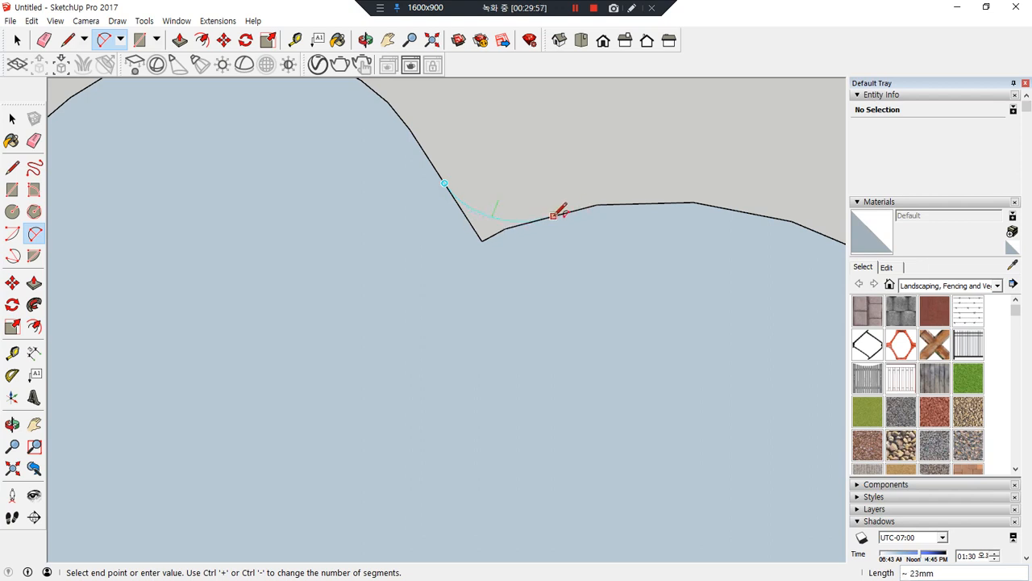
click(541, 217)
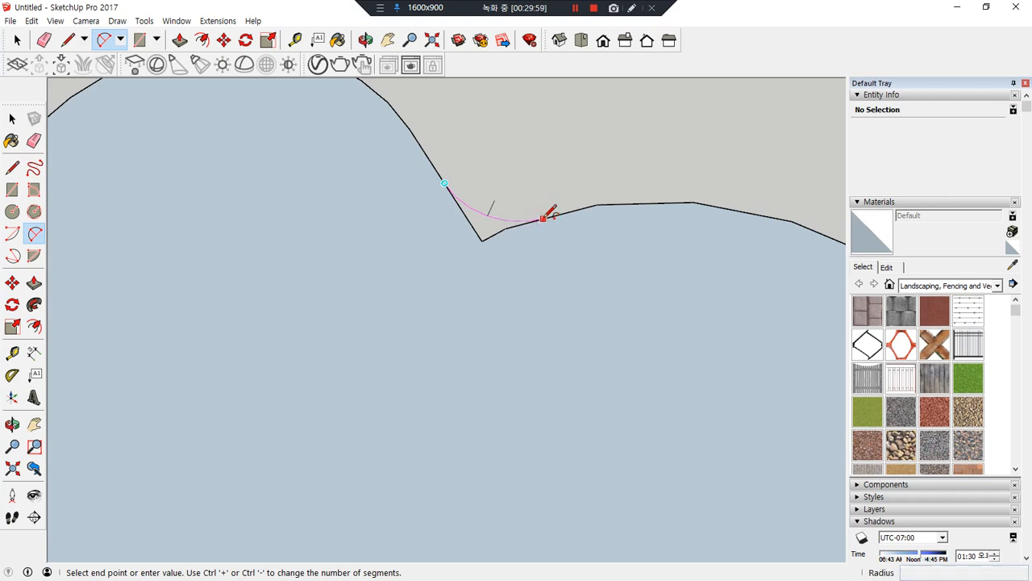
scroll(481, 233, up, 3)
scroll(504, 216, up, 3)
mouse_move(714, 191)
mouse_down()
mouse_move(684, 205)
mouse_move(571, 202)
mouse_move(344, 108)
mouse_up()
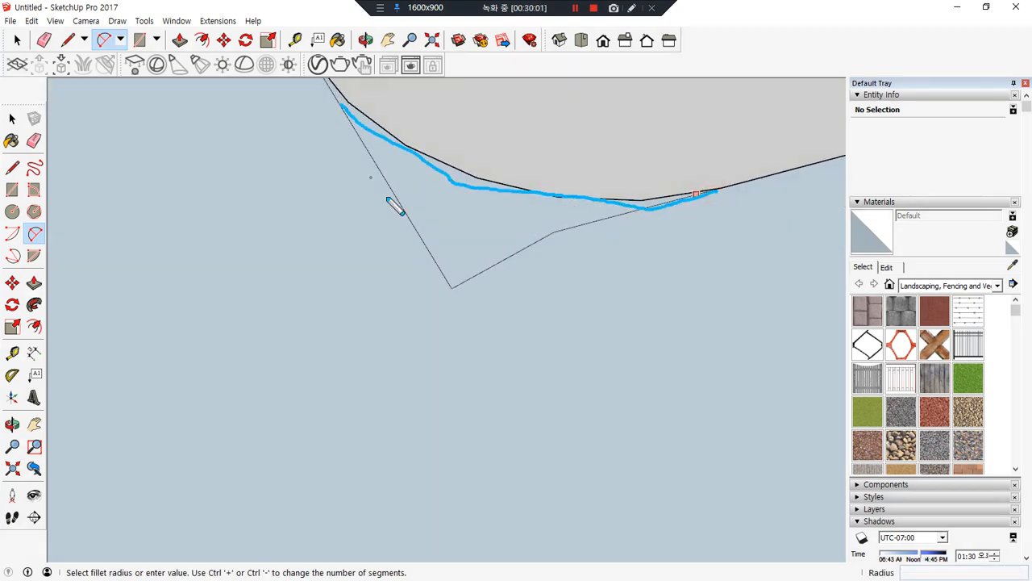
key(e)
mouse_move(581, 209)
mouse_down()
mouse_move(438, 253)
mouse_move(394, 332)
mouse_up()
scroll(394, 332, down, 8)
middle_drag(396, 346, 428, 379)
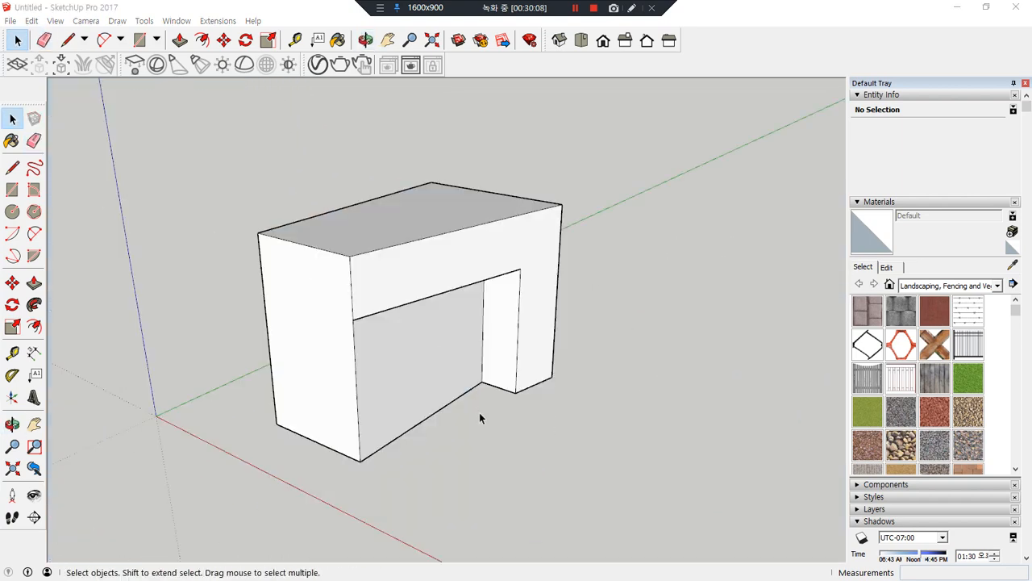
Delete the notched block, draw a ground rectangle near the origin and Push/Pull it up about 804 mm into a box.
click(479, 413)
key(Delete)
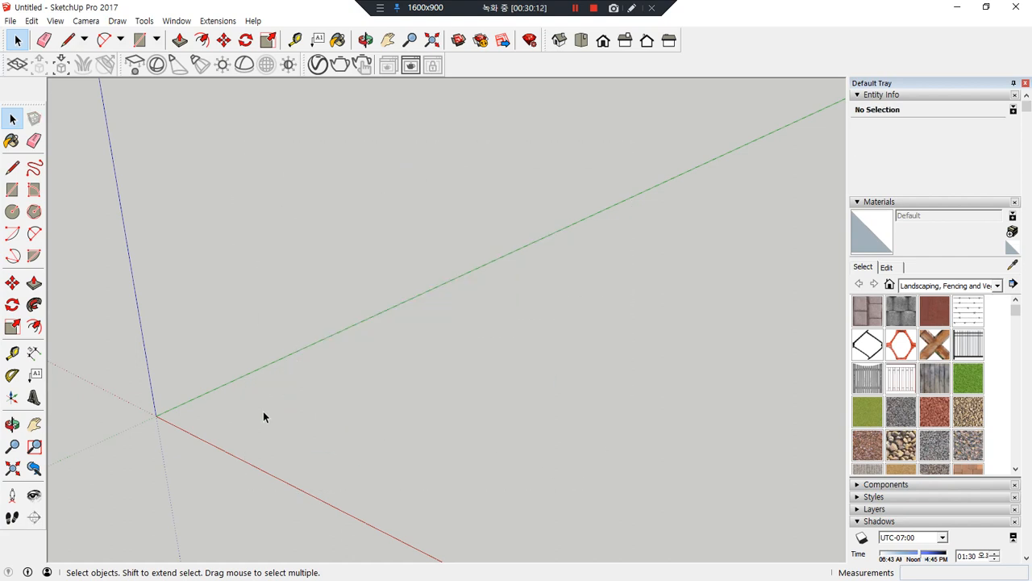
key(e)
key(r)
click(270, 431)
click(546, 385)
middle_drag(513, 488, 488, 510)
key(p)
click(425, 454)
click(391, 219)
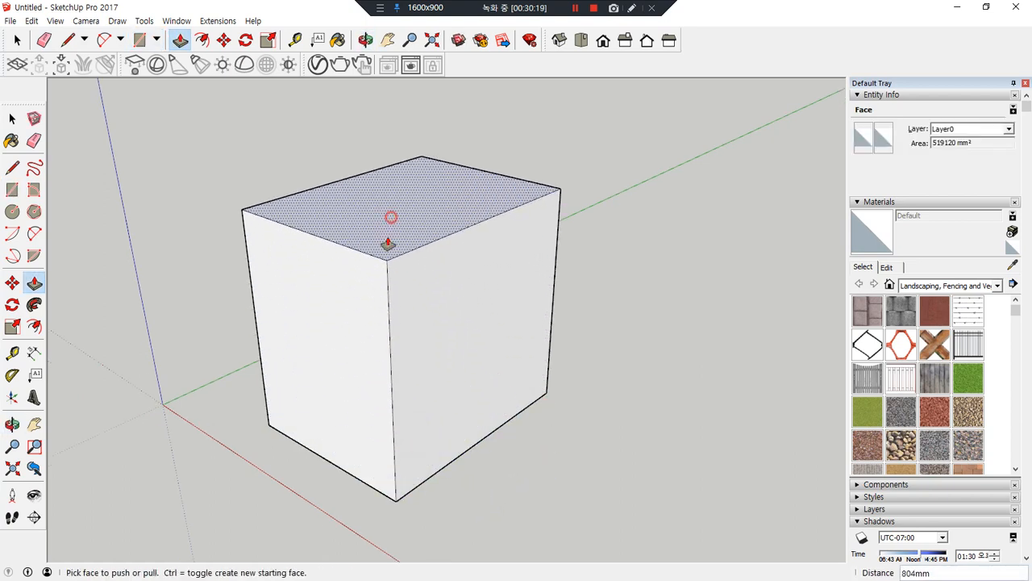
middle_drag(442, 478, 513, 482)
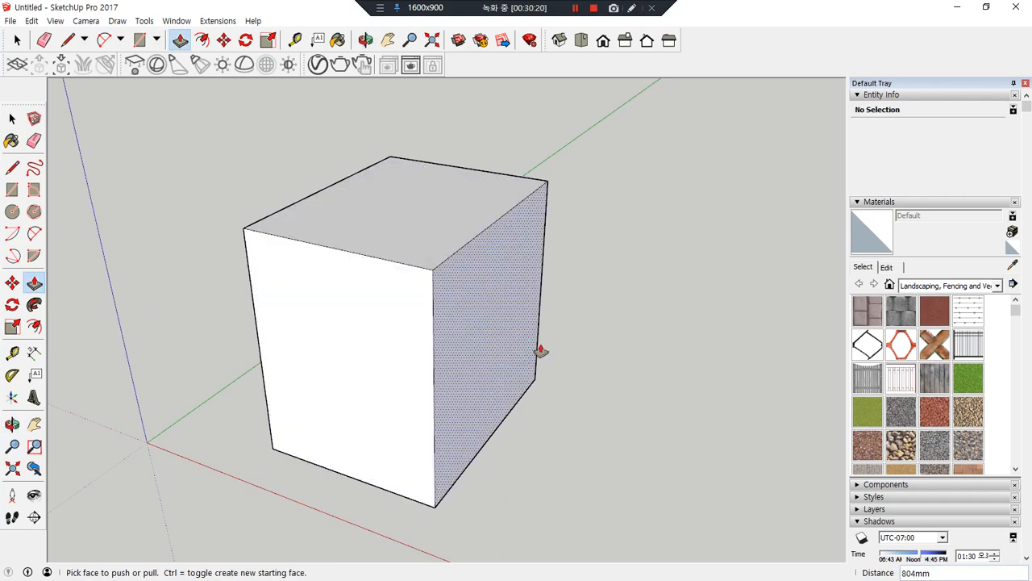
Move the box's two front top corners down onto the bottom corners to form a wedge, and erase the diagonal across the slope.
key(m)
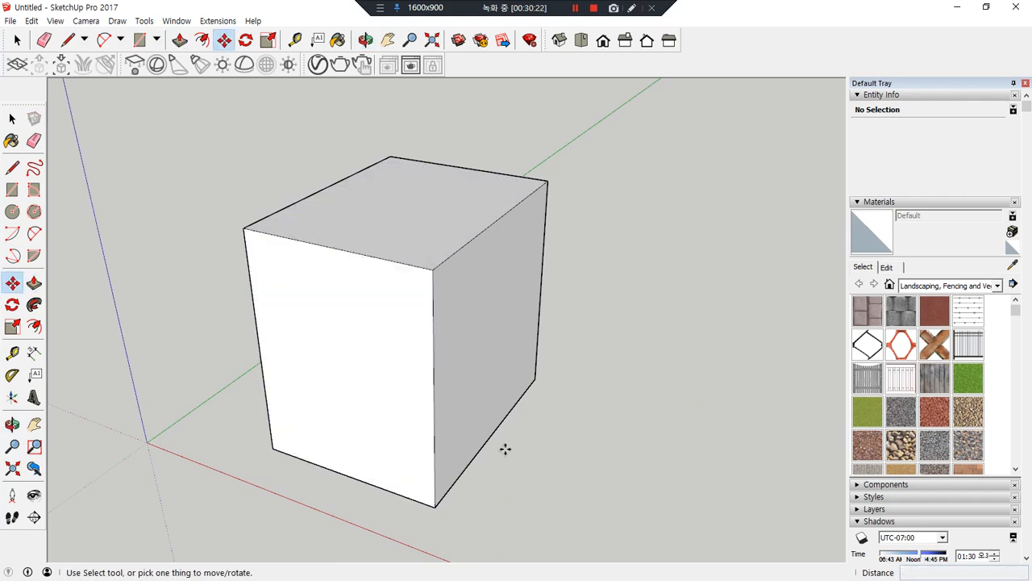
click(433, 268)
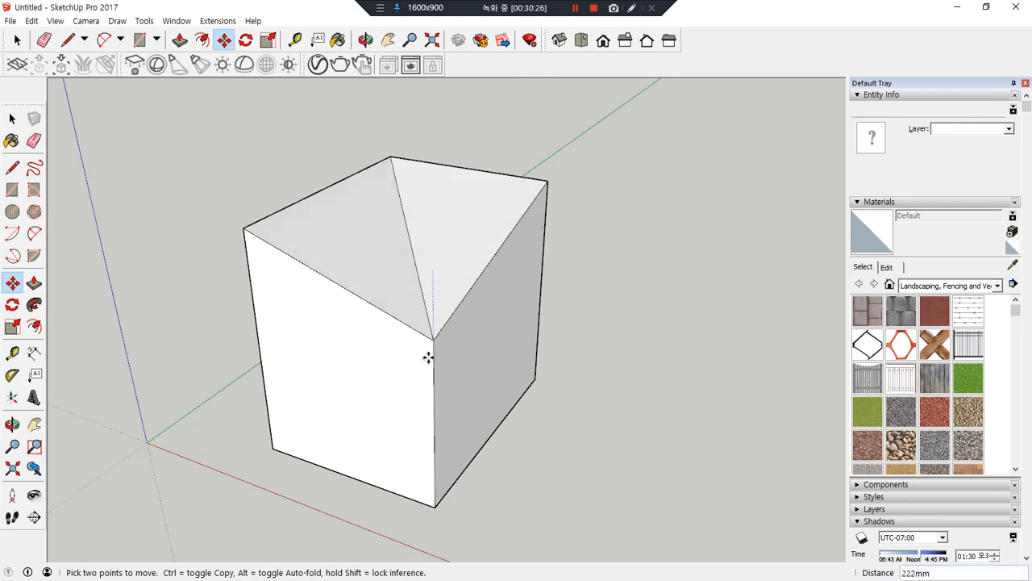
click(435, 506)
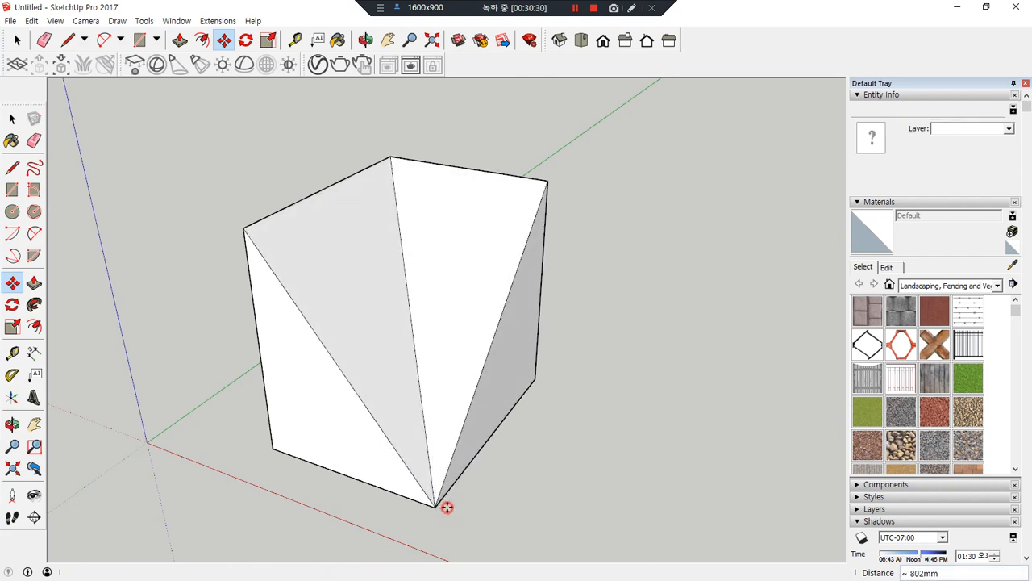
click(244, 229)
click(273, 450)
mouse_move(273, 450)
middle_down()
mouse_move(656, 375)
mouse_move(684, 382)
middle_up()
key(e)
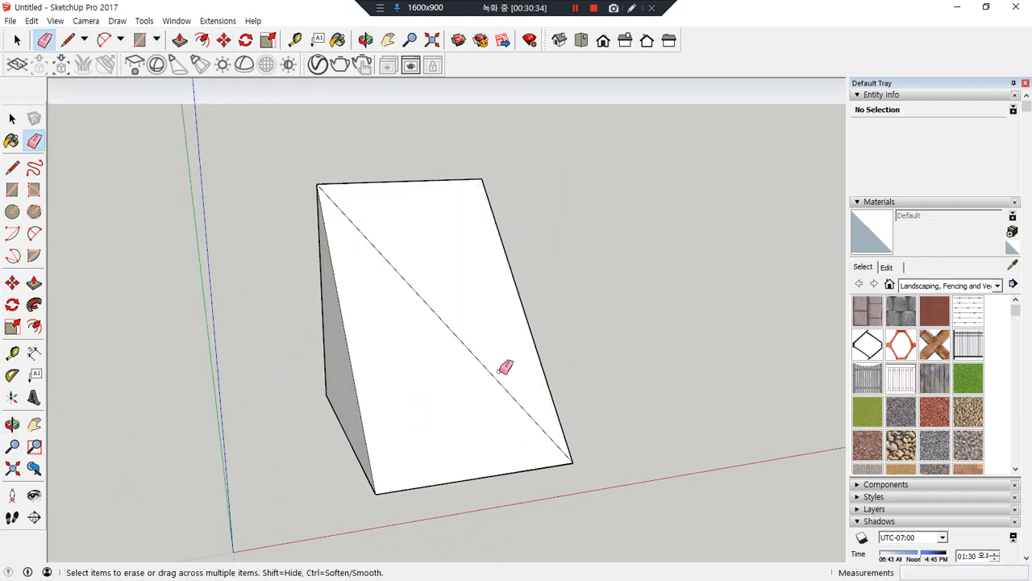
click(496, 373)
Try to close the wedge's open slope by retracing its bottom and top edges and drawing a rectangle from its upper corner.
middle_drag(595, 393, 179, 427)
key(l)
click(337, 478)
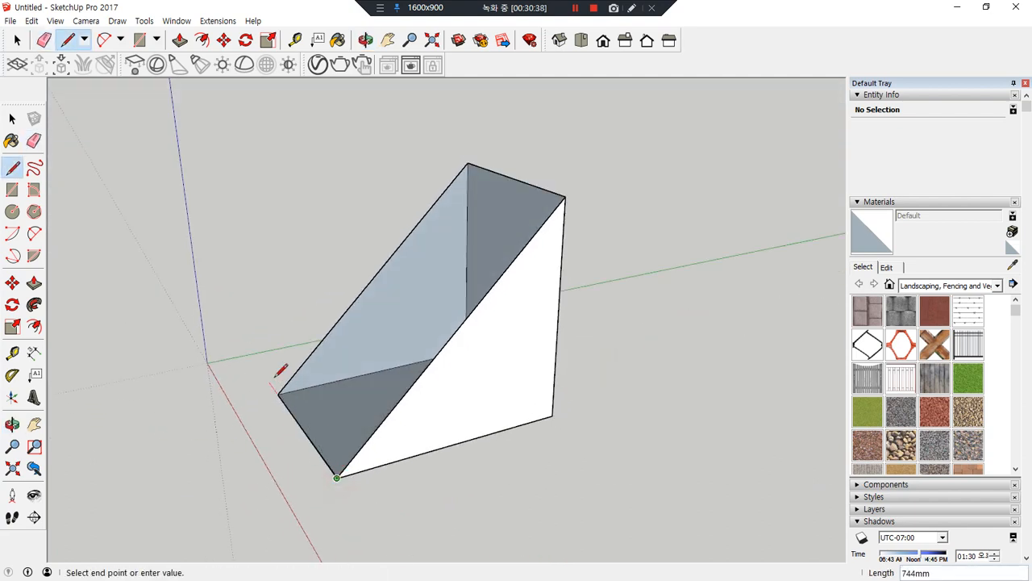
click(278, 393)
middle_drag(240, 435, 491, 421)
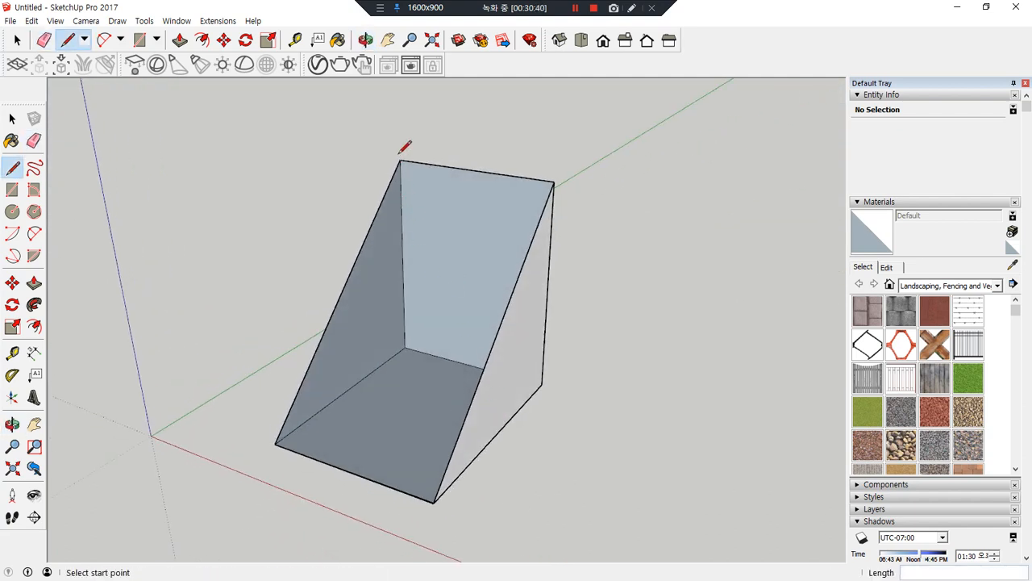
click(399, 162)
click(553, 181)
key(r)
click(553, 182)
click(508, 340)
Draw a 500 by 500 mm square beside the wedge.
scroll(588, 396, down, 1)
middle_drag(588, 396, 445, 360)
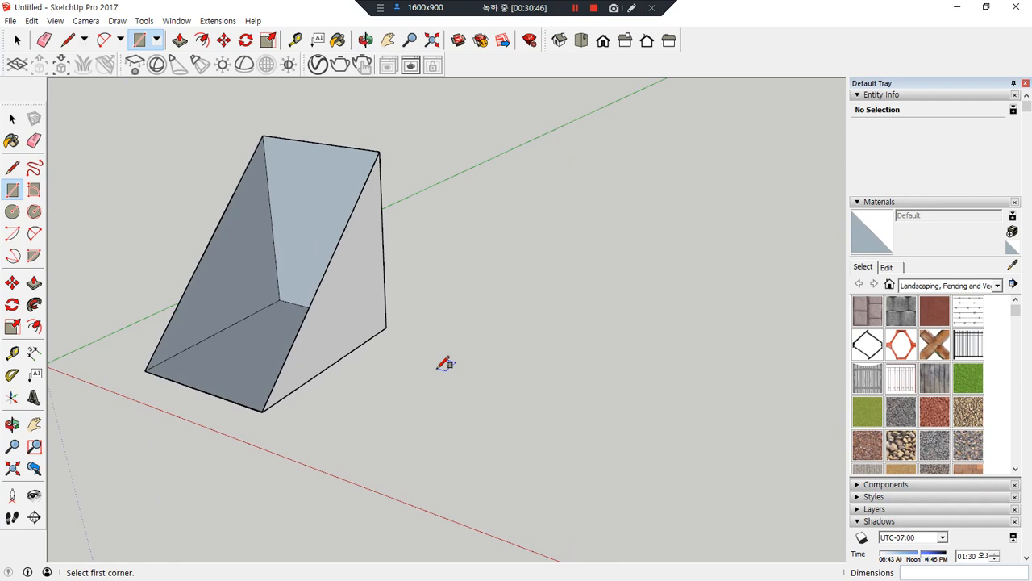
click(391, 455)
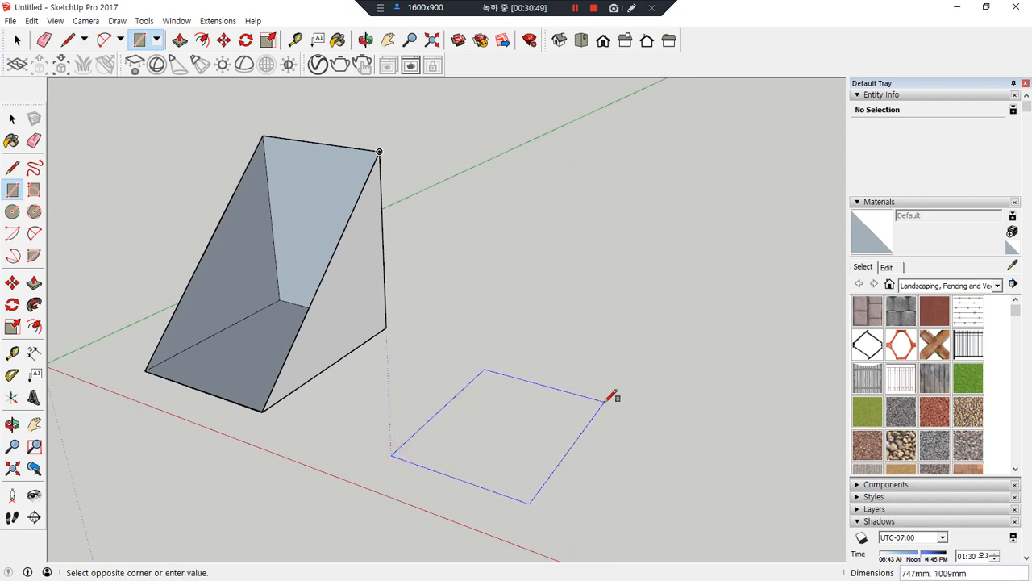
text(500,500)
key(Return)
scroll(551, 433, up, 3)
middle_drag(461, 465, 455, 494)
Draw both diagonals of the square between its opposite corners.
key(l)
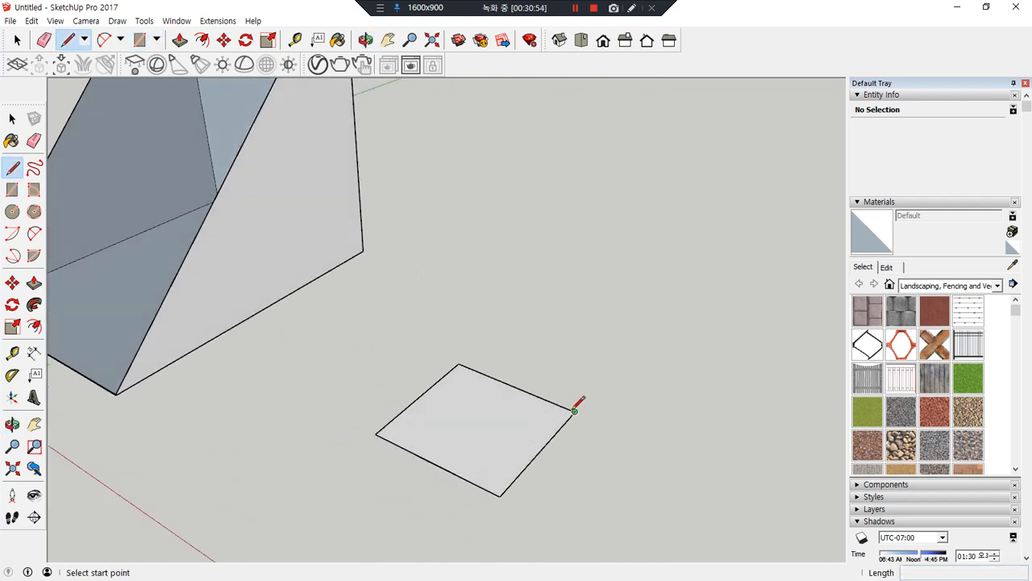
click(574, 410)
click(377, 434)
click(459, 365)
click(499, 495)
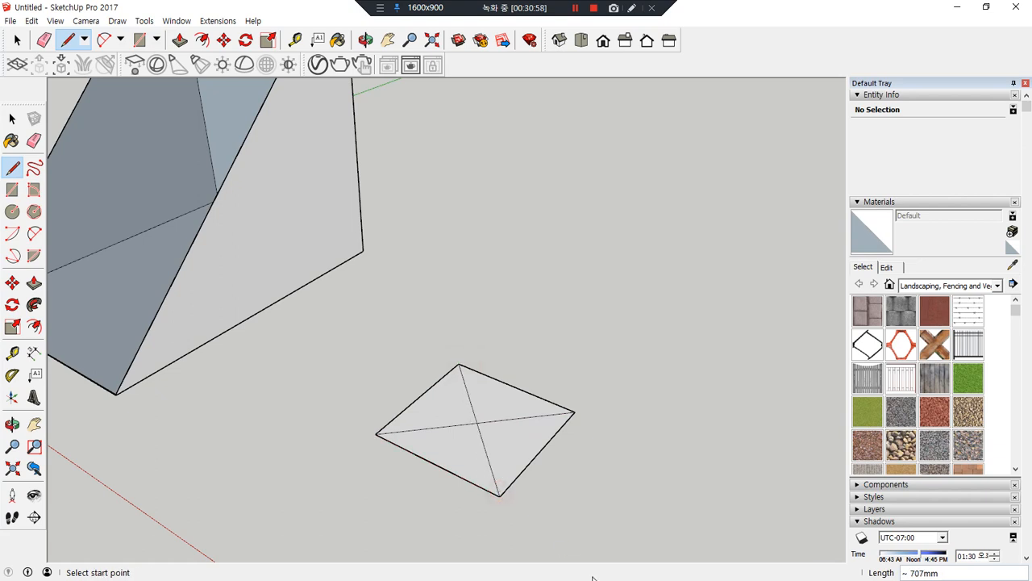
Move the crossing point of the diagonals straight up to raise the square into a pyramid.
key(m)
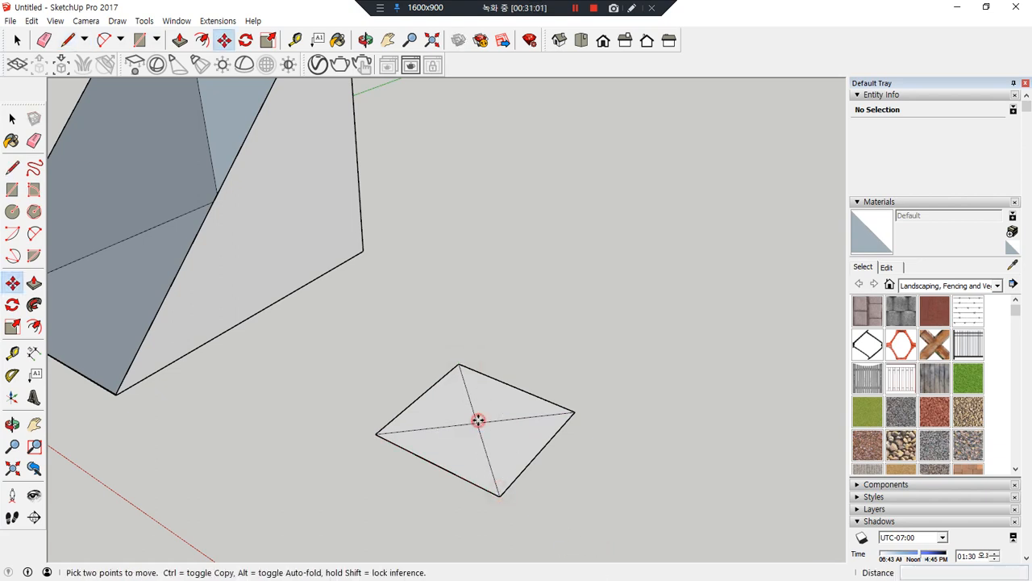
click(476, 422)
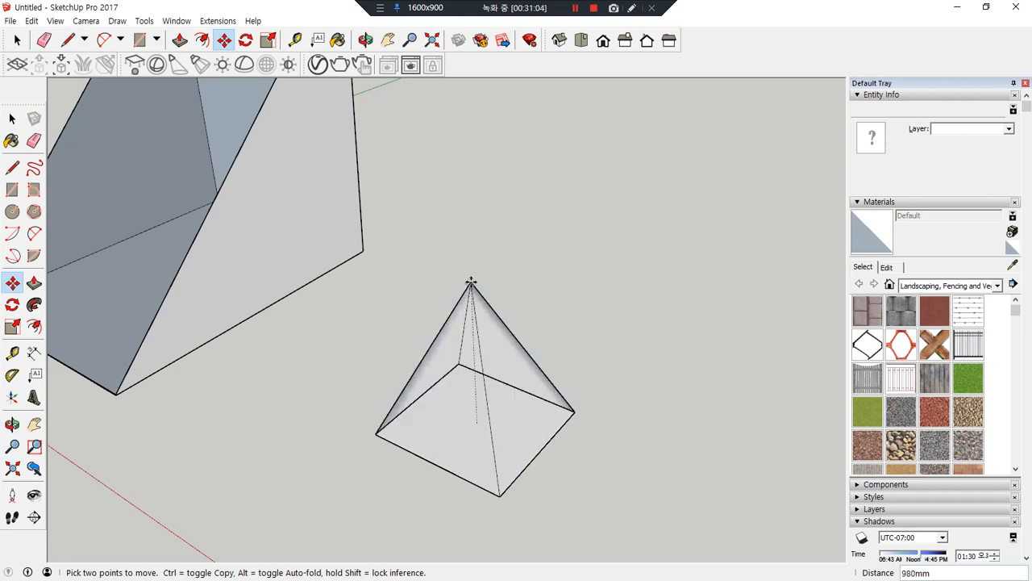
click(479, 280)
middle_drag(530, 489, 795, 421)
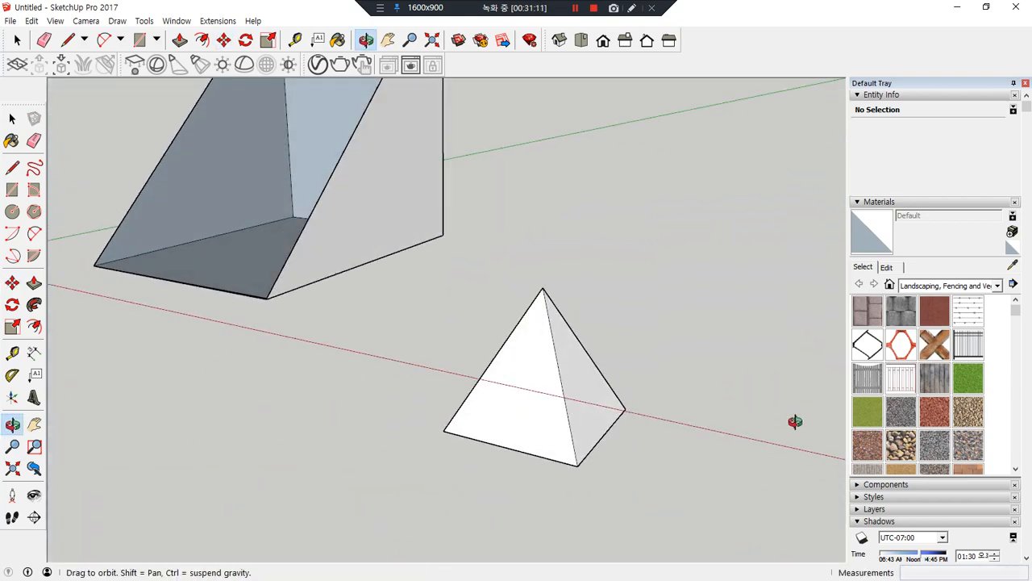
scroll(460, 433, up, 2)
scroll(451, 429, down, 4)
middle_drag(452, 428, 436, 381)
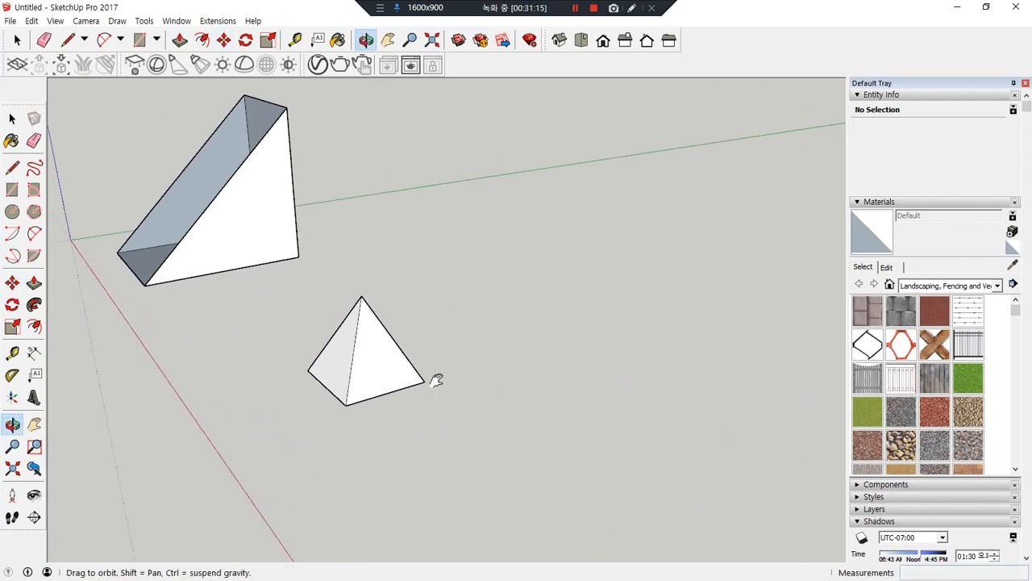
Stretch the pyramid by moving two adjacent base edges outward, one after the other.
scroll(401, 404, up, 2)
key(space)
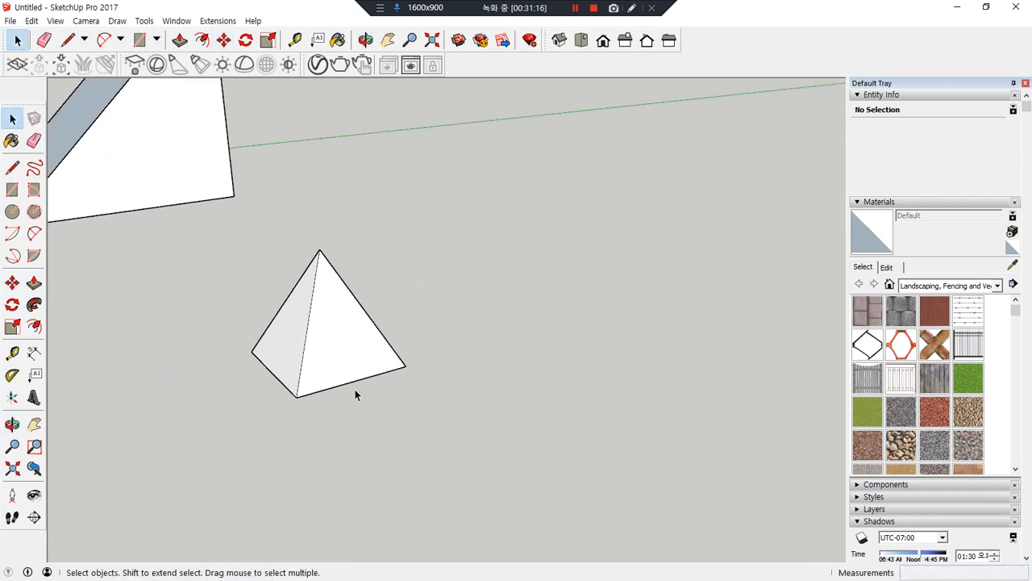
key(m)
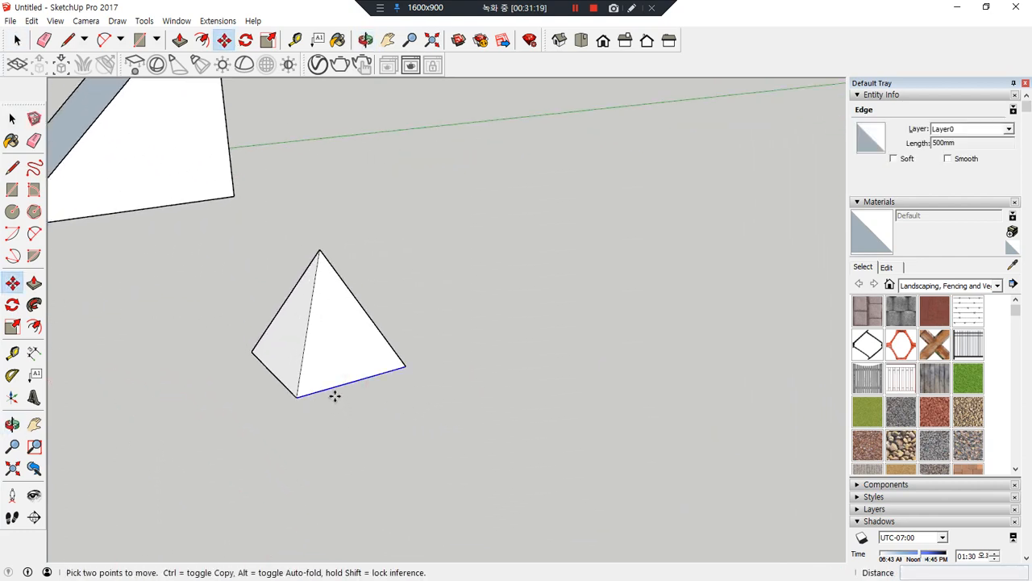
drag(346, 381, 470, 486)
middle_drag(469, 487, 413, 412)
key(space)
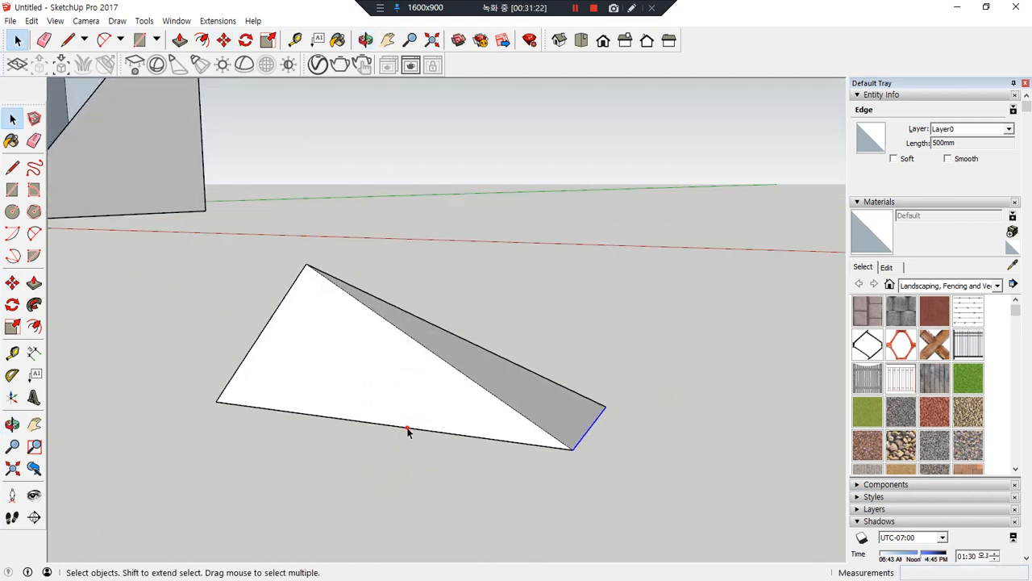
key(m)
drag(398, 428, 329, 478)
middle_drag(433, 498, 487, 505)
Select the pyramid's two adjacent outer base edges and move them together from their shared corner.
key(space)
shift+click(489, 501)
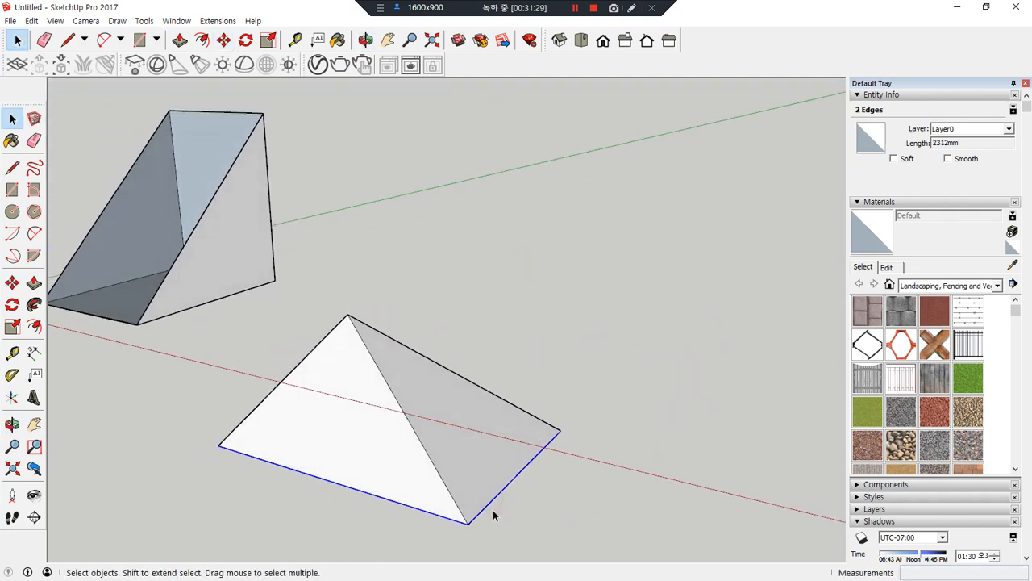
key(m)
middle_drag(470, 525, 256, 459)
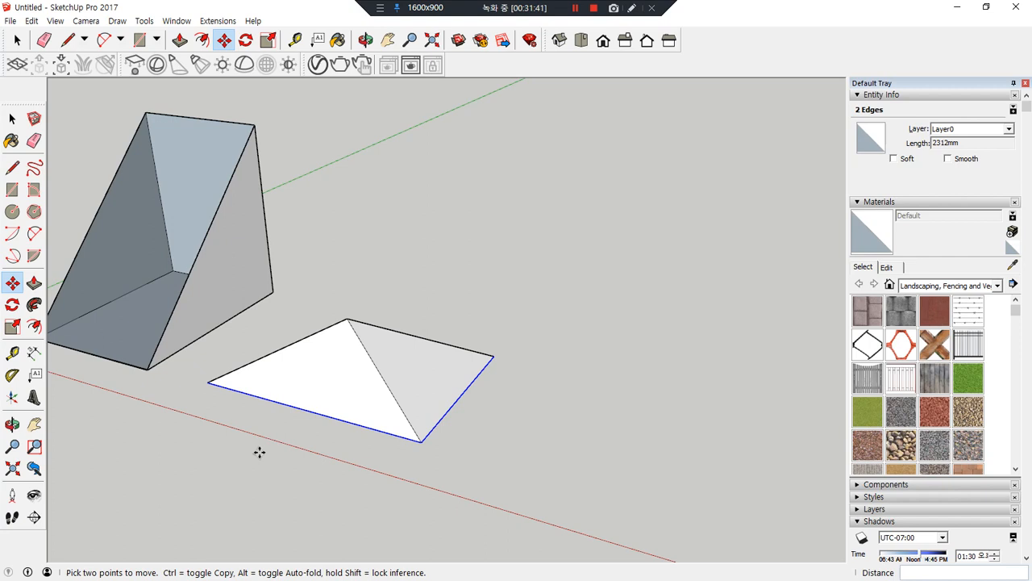
Delete the wedge and the pyramid to clear the model.
scroll(414, 477, down, 2)
key(space)
drag(514, 481, 298, 326)
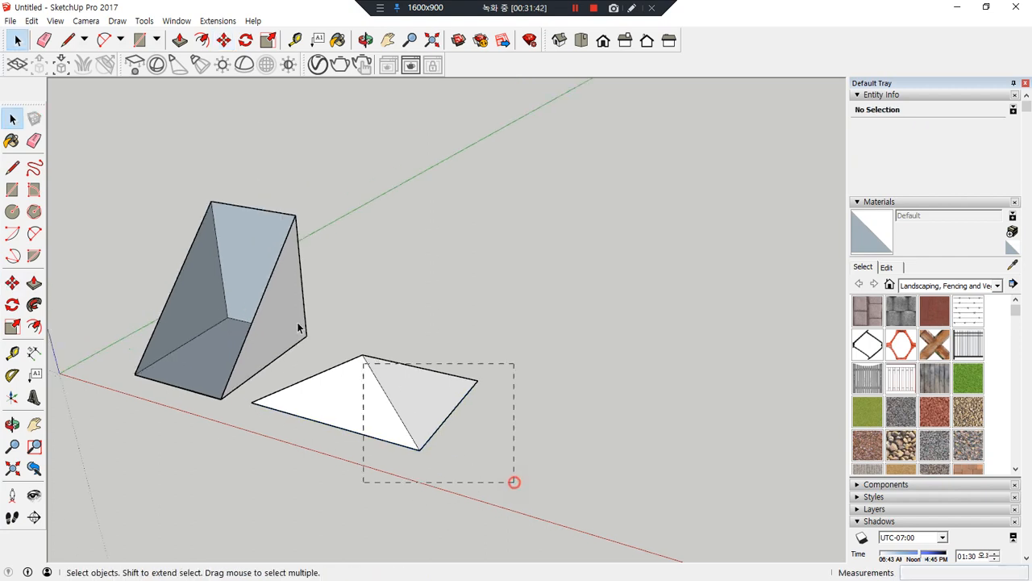
drag(117, 160, 120, 186)
key(Delete)
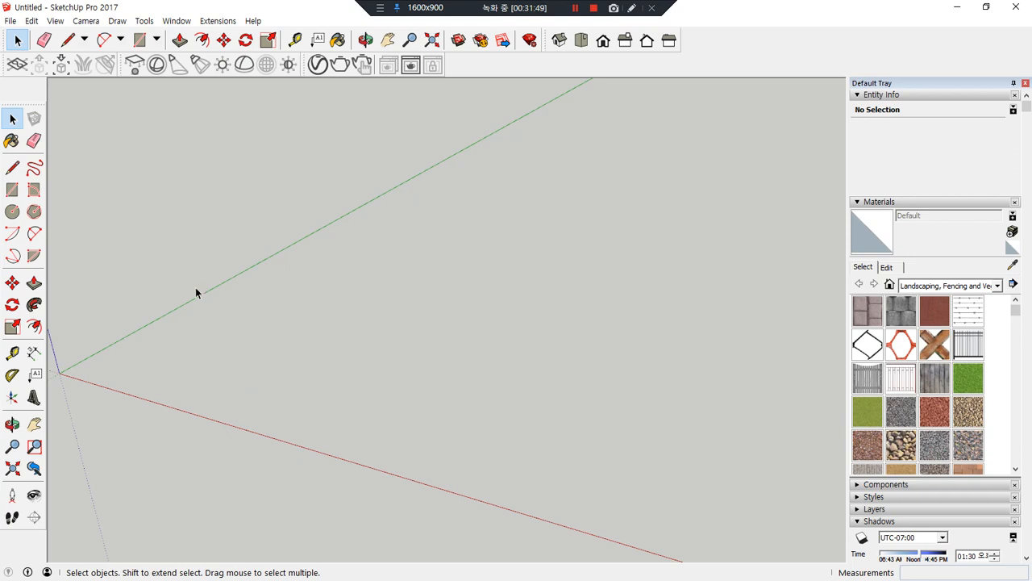
Draw a 6000 by 3000 mm rectangle on the ground near the origin, with its long side along the red axis.
middle_drag(200, 391, 230, 406)
key(r)
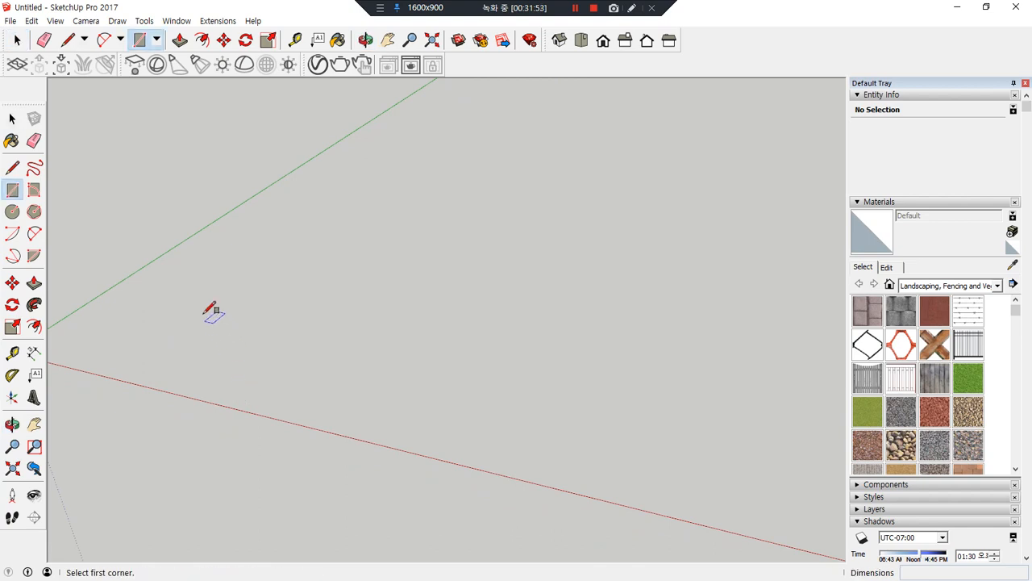
click(169, 361)
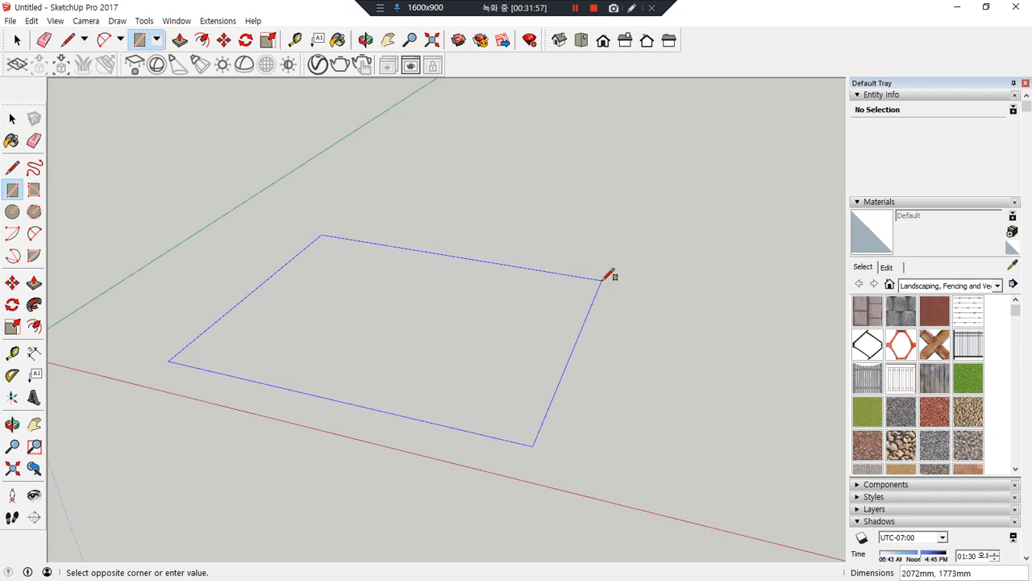
text(6000,3000)
key(Return)
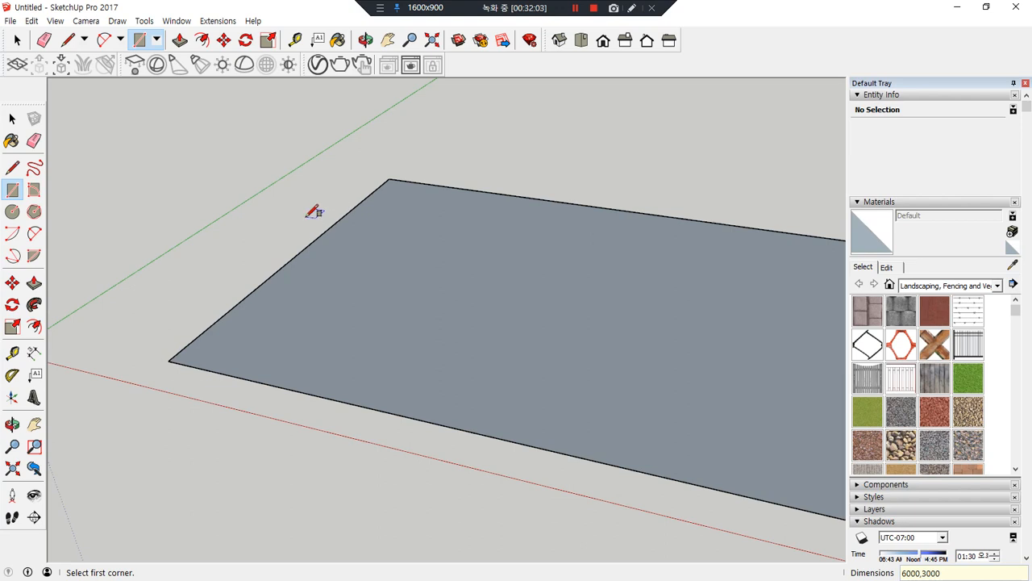
Try to extrude the rectangle upward by 200 mm with Push/Pull, and undo the extrusion.
scroll(316, 212, down, 6)
middle_click(379, 300)
middle_drag(379, 300, 376, 344)
key(p)
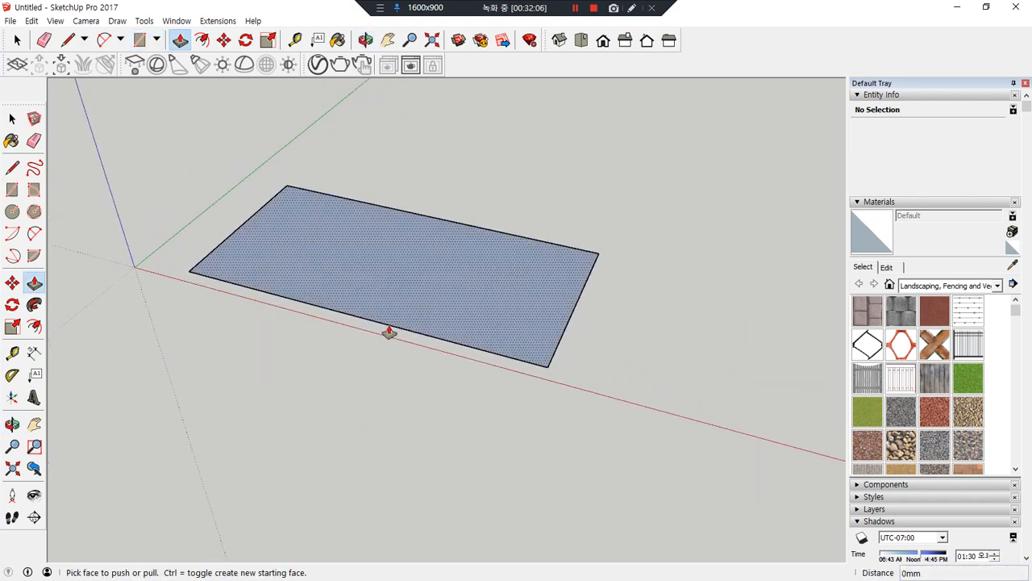
click(420, 260)
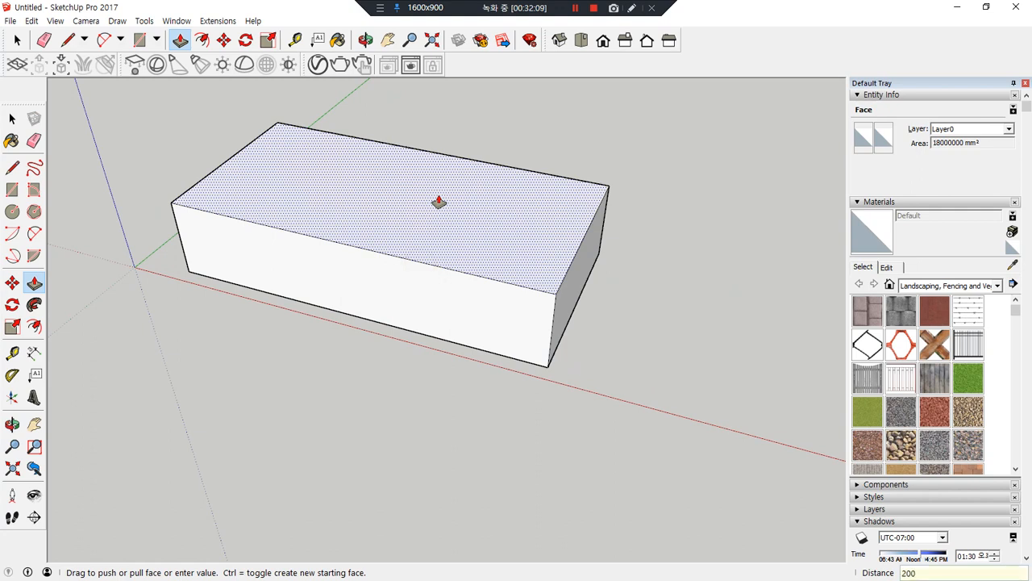
key(Return)
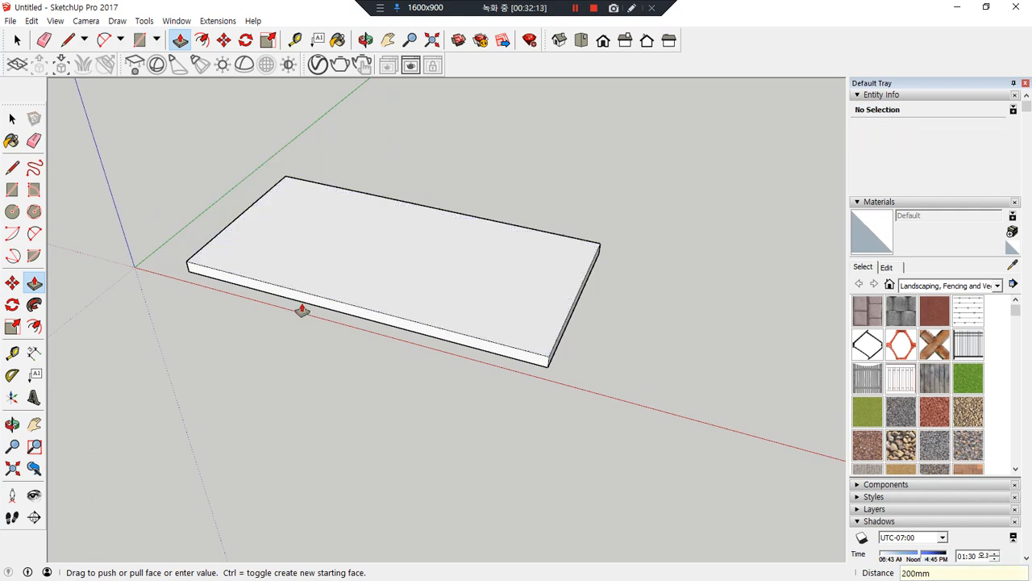
key(ctrl+z)
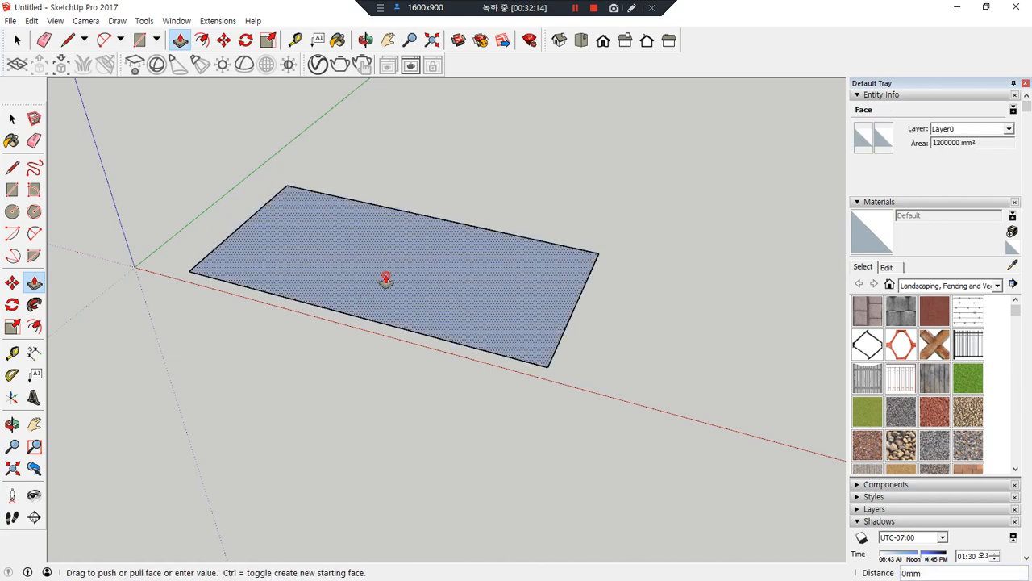
Push/Pull the rectangle upward 2000 mm to form a block.
click(387, 279)
text(2000)
key(Return)
Copy the block's short top edge to the opposite end and divide the span with /4 into four equal strips.
middle_drag(384, 204, 430, 360)
key(space)
click(110, 375)
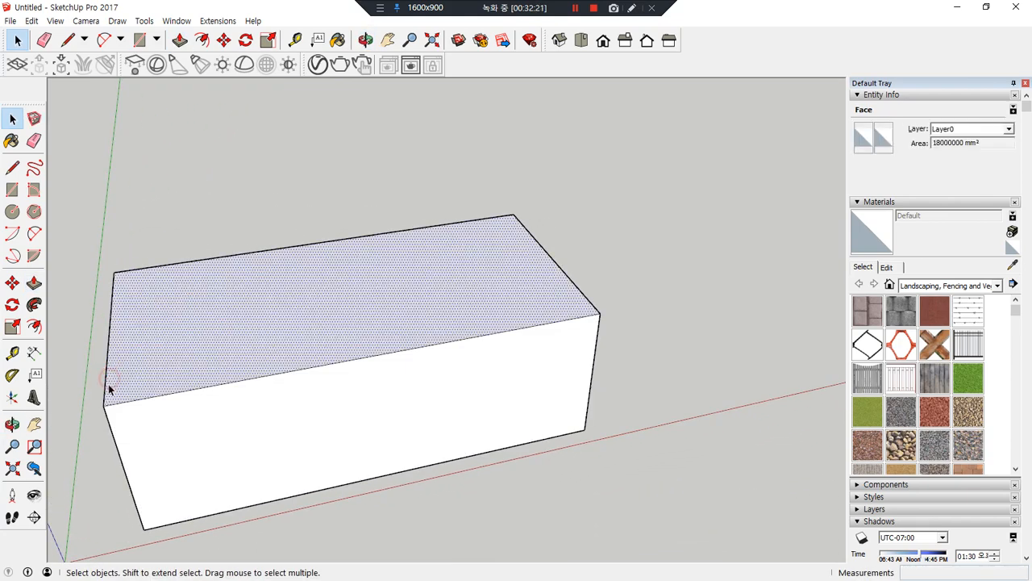
click(106, 384)
key(m)
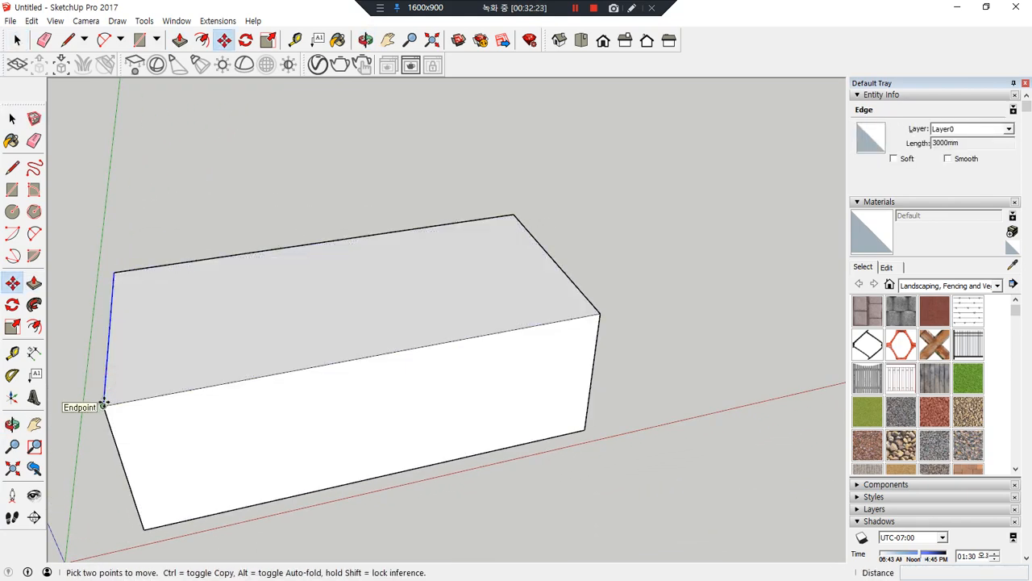
key(ctrl)
click(104, 401)
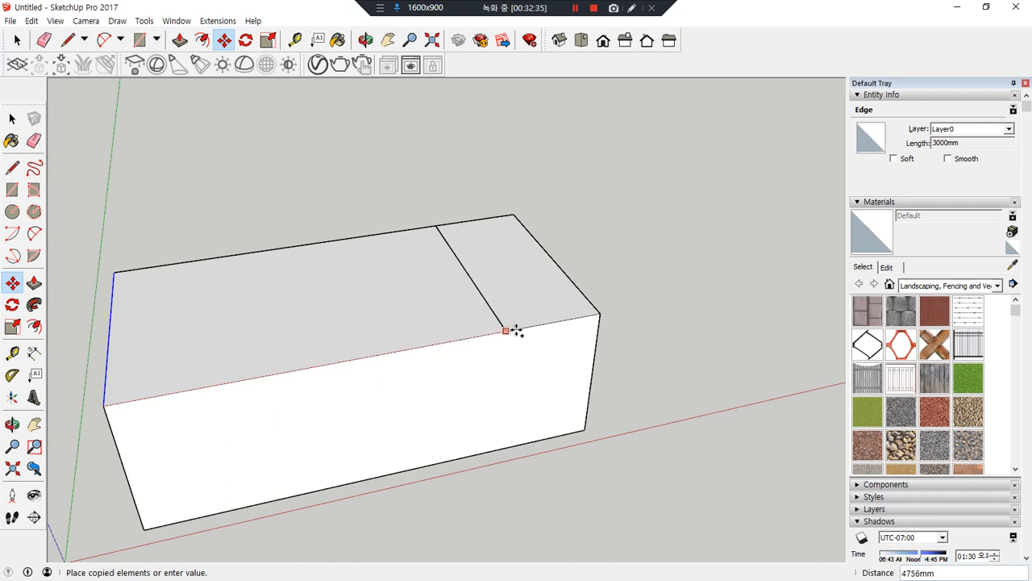
click(598, 314)
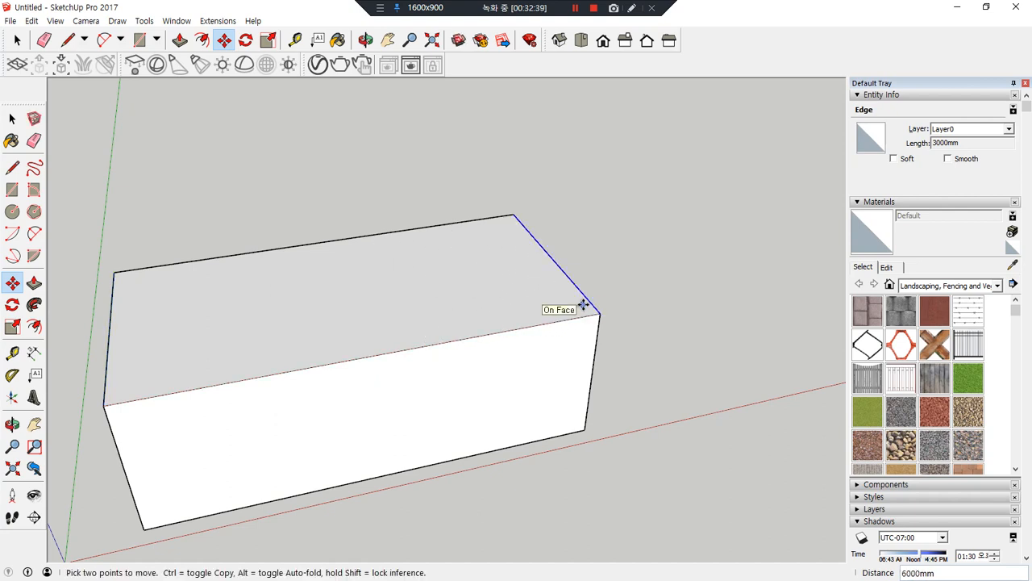
key(Return)
key(ctrl+t)
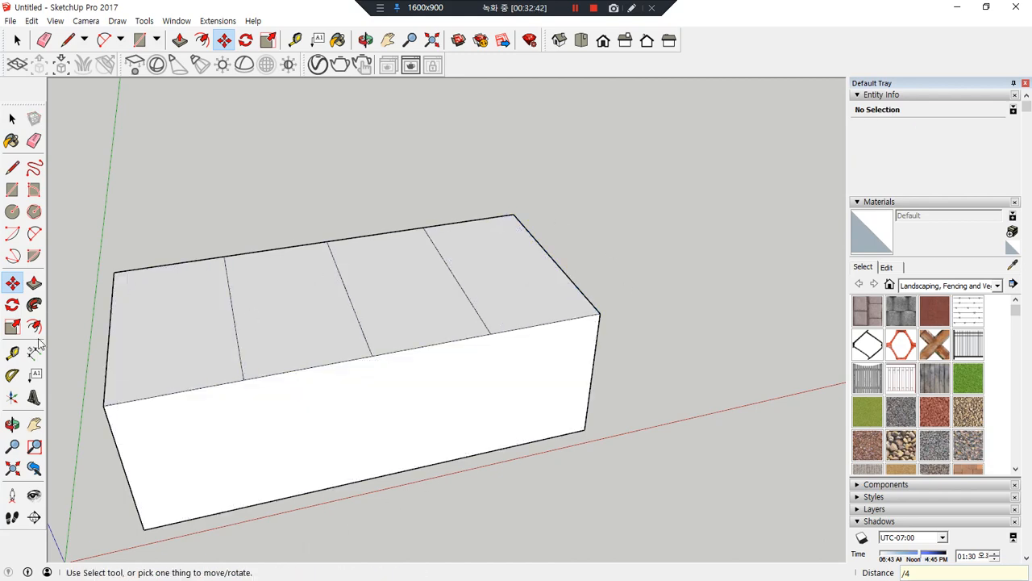
Move the first and third dividing edges on the block's top face together 1000 mm up the blue axis.
key(space)
click(236, 340)
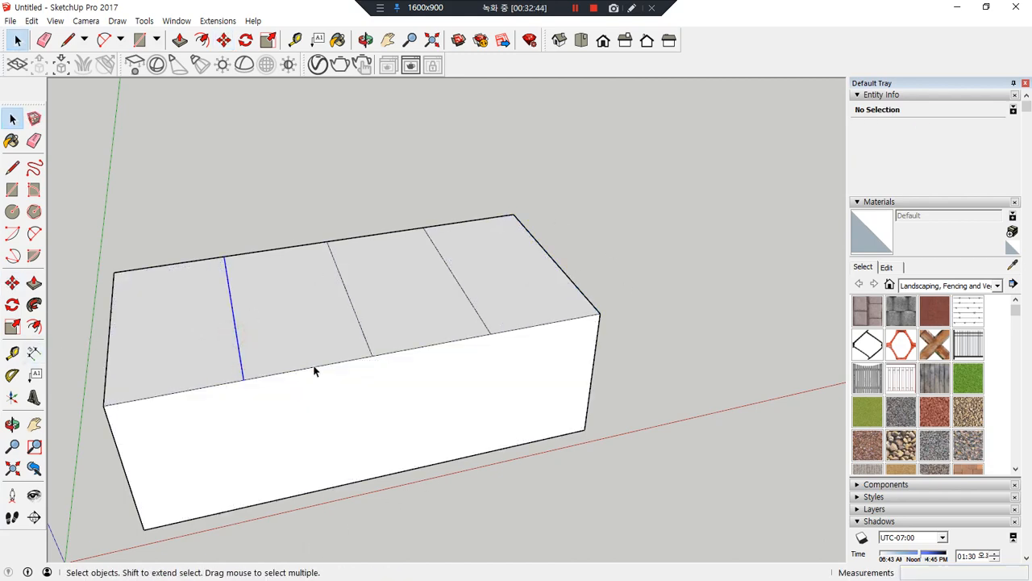
shift+click(476, 314)
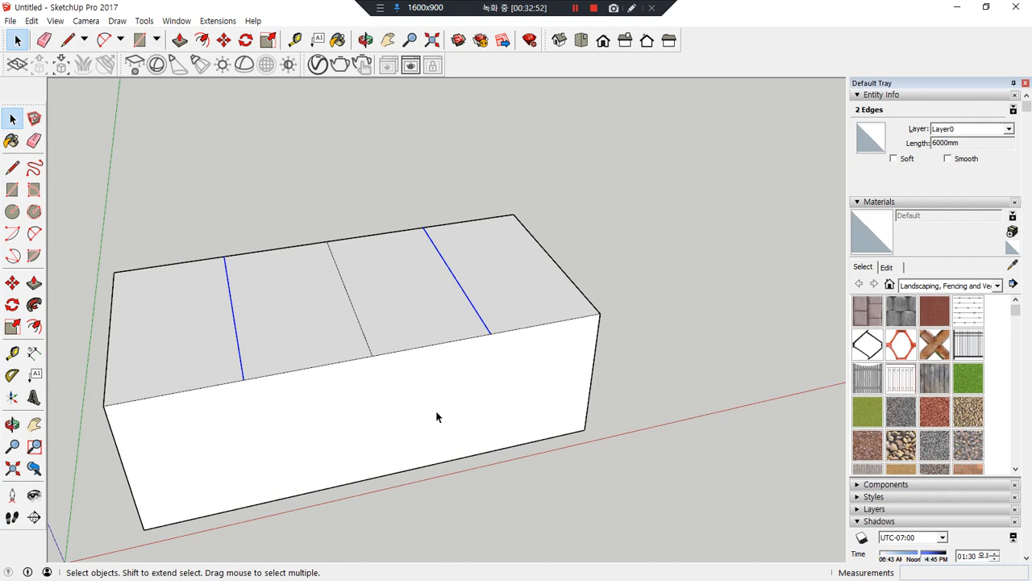
key(m)
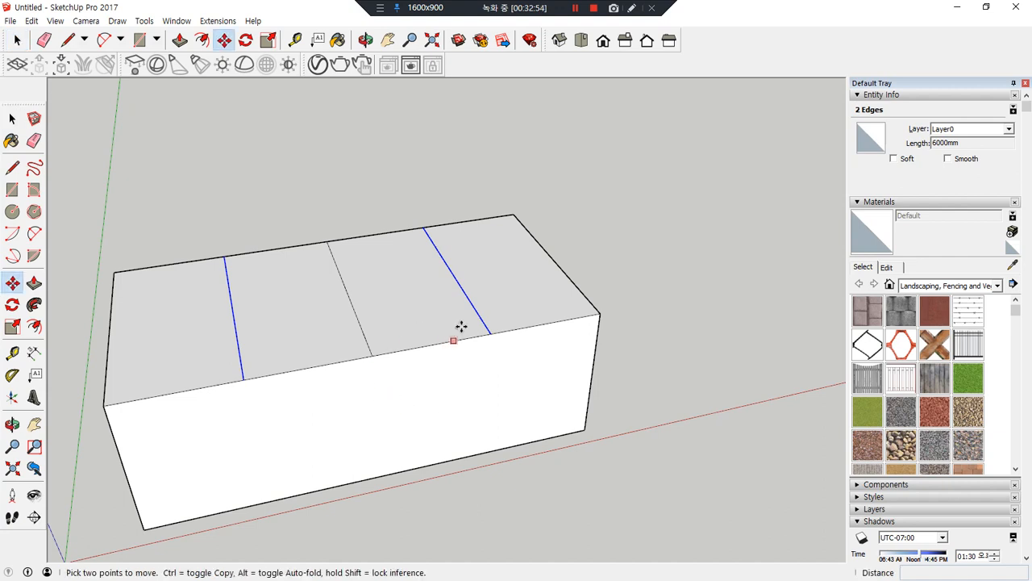
click(490, 331)
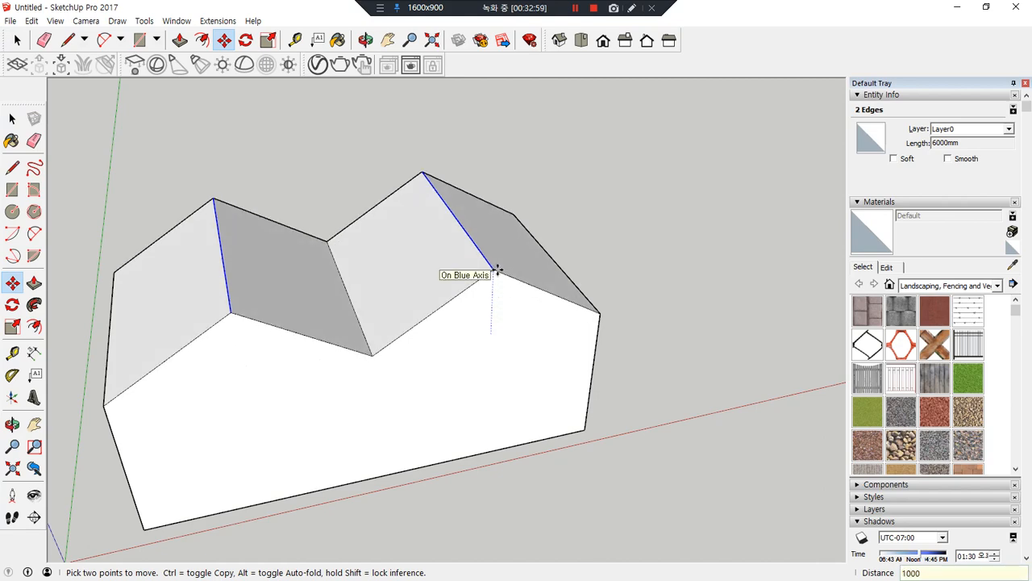
key(Return)
middle_drag(443, 481, 683, 376)
middle_drag(565, 399, 652, 489)
drag(206, 299, 151, 394)
drag(271, 323, 217, 427)
drag(334, 319, 281, 426)
drag(417, 347, 367, 447)
drag(513, 307, 431, 442)
drag(528, 360, 485, 448)
drag(590, 383, 529, 469)
drag(644, 412, 609, 493)
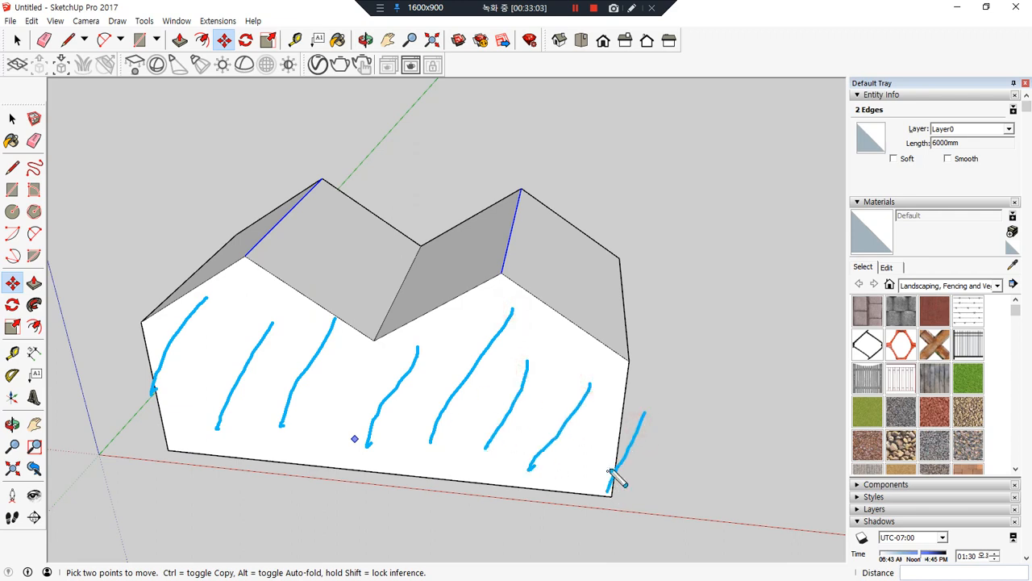
mouse_move(556, 317)
mouse_down()
mouse_move(568, 235)
mouse_move(534, 243)
mouse_move(607, 271)
mouse_up()
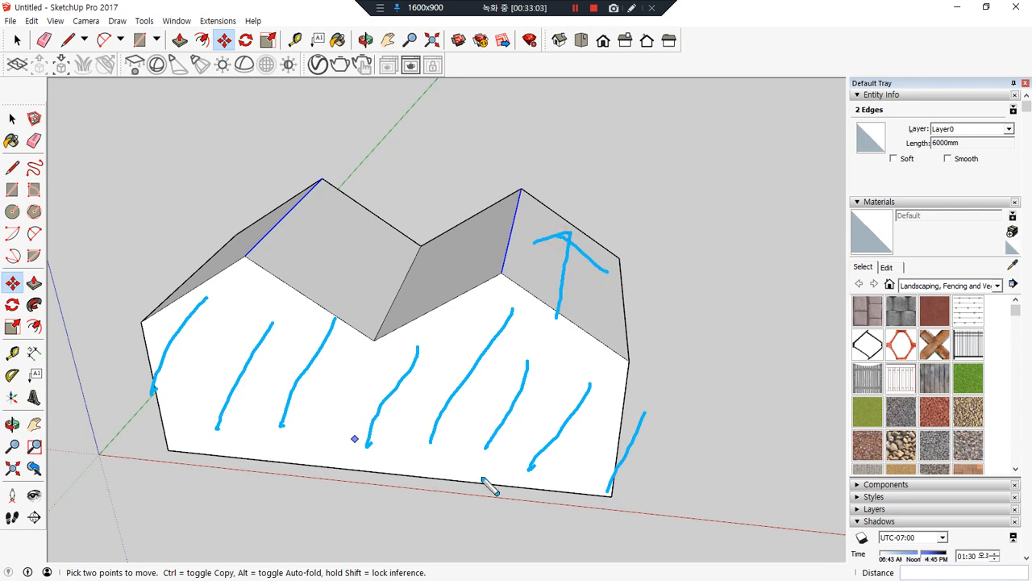
Clear the edge selection and examine the twin-peaked block from its end and sides.
scroll(380, 535, down, 2)
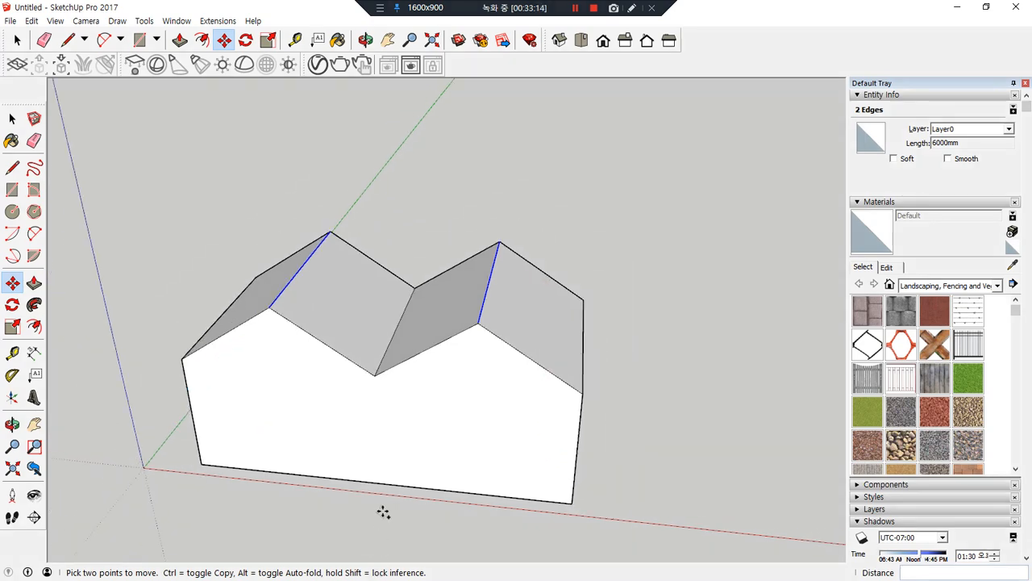
scroll(561, 433, down, 1)
middle_drag(589, 440, 10, 331)
middle_drag(532, 401, 440, 414)
key(space)
click(536, 488)
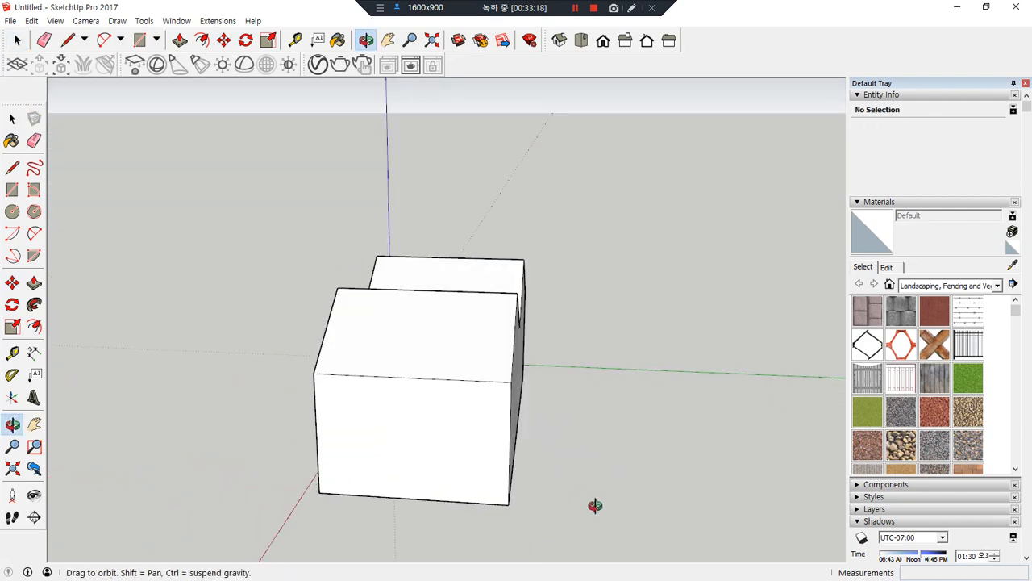